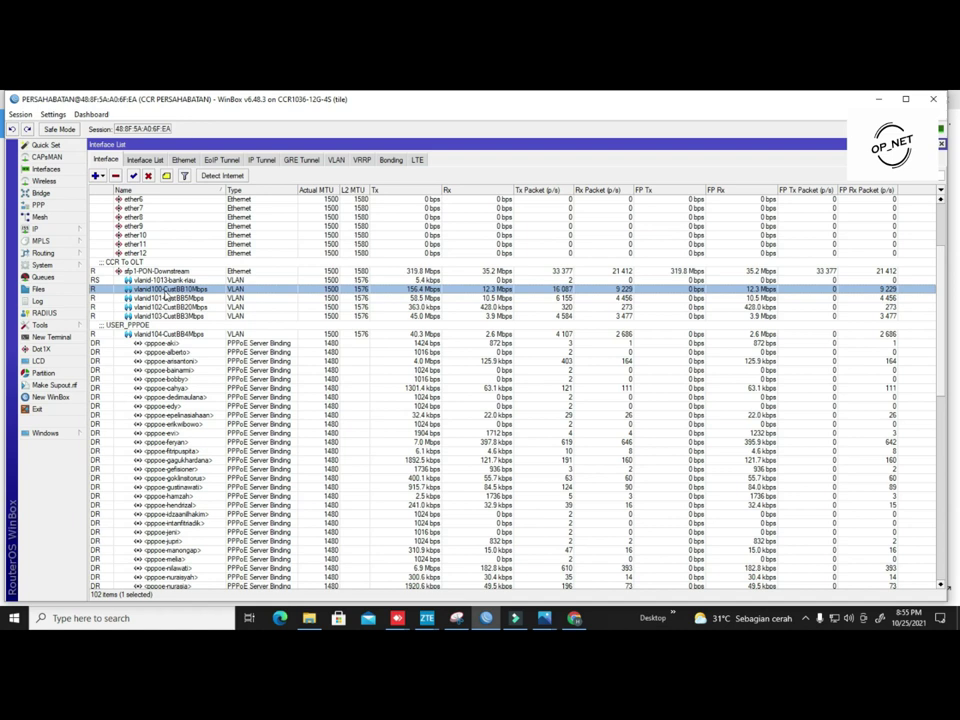
Step: Review traffic on vlanid101-CustBB5Mbps, vlanid102-CustBB20Mbps and vlanid103-CustBB3Mbps
left_click(170, 297)
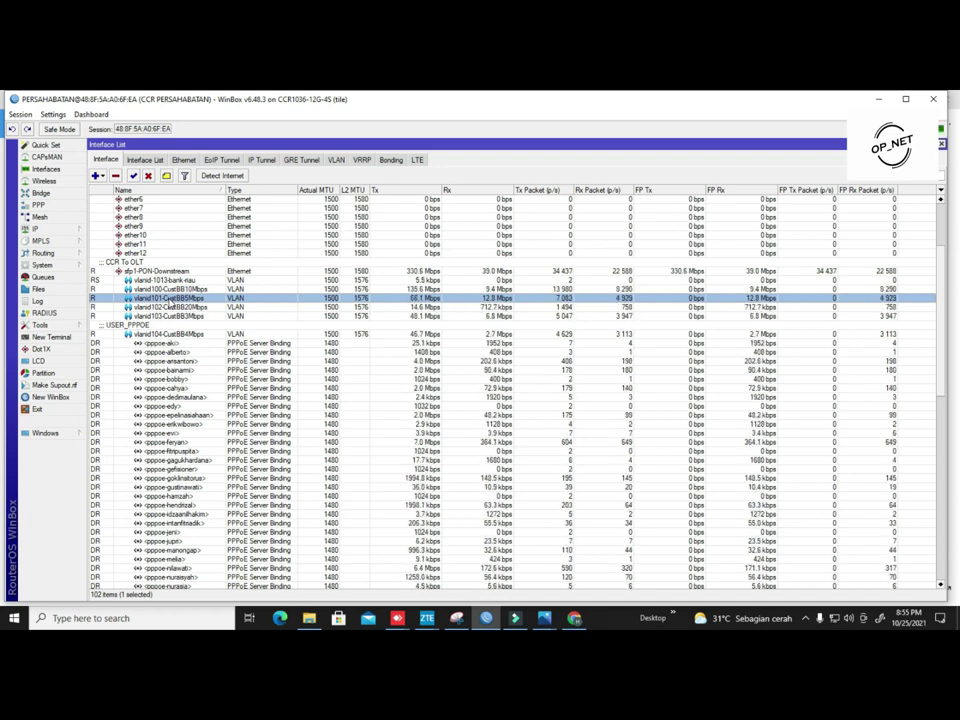
left_click(175, 306)
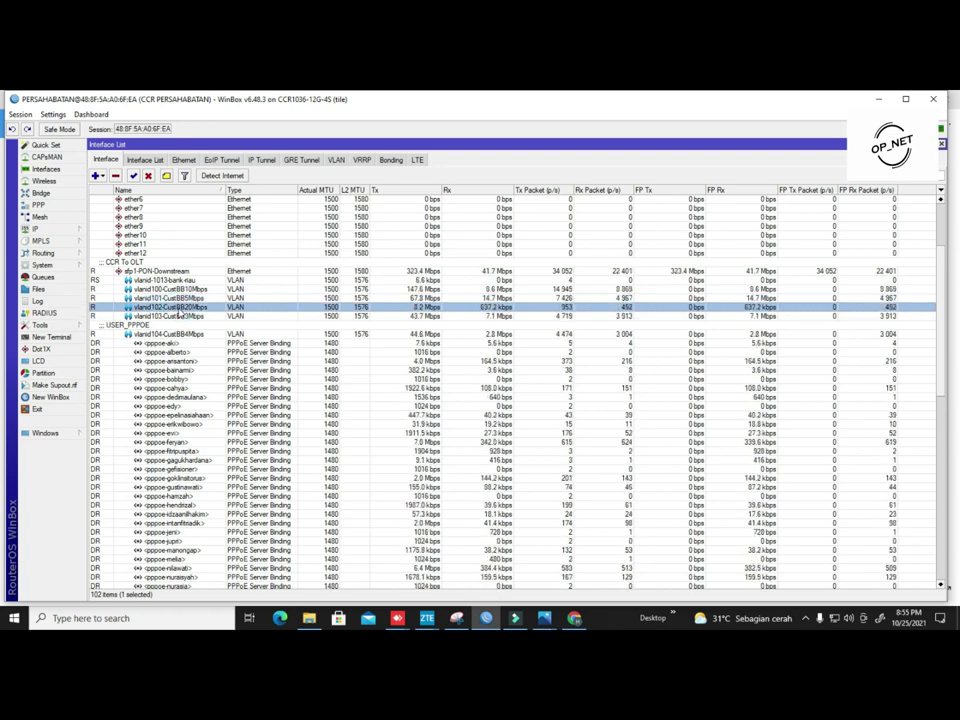
left_click(182, 315)
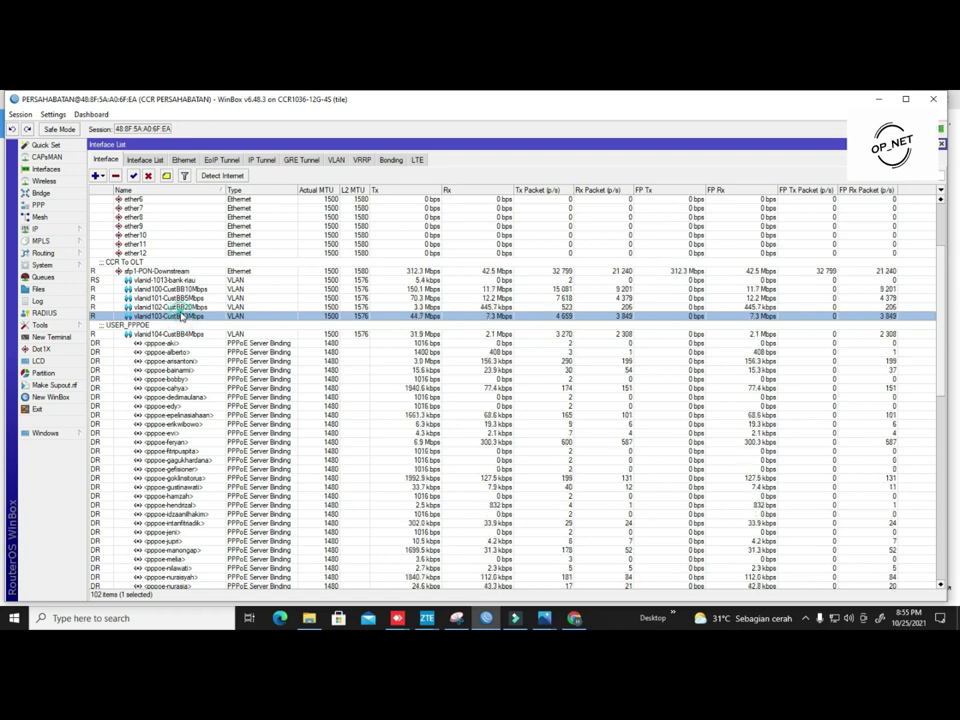
left_click(182, 306)
left_click(182, 298)
left_click(183, 289)
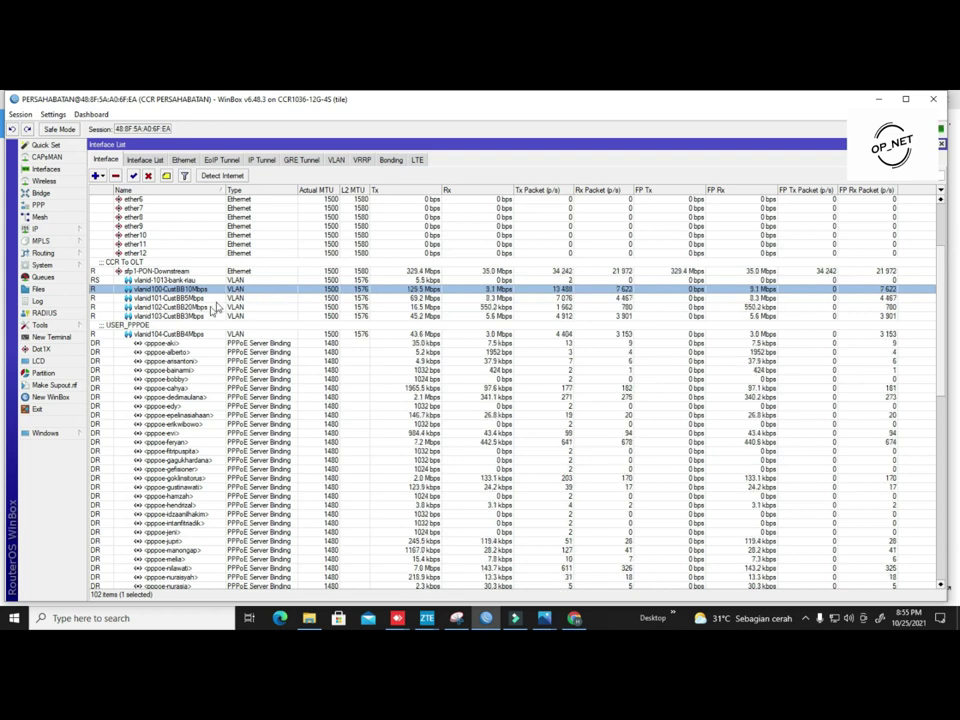
Step: Check vlanid104-CustBB4Mbps traffic, then filter the list to VLAN interfaces only
scroll(130, 268, "down", 1)
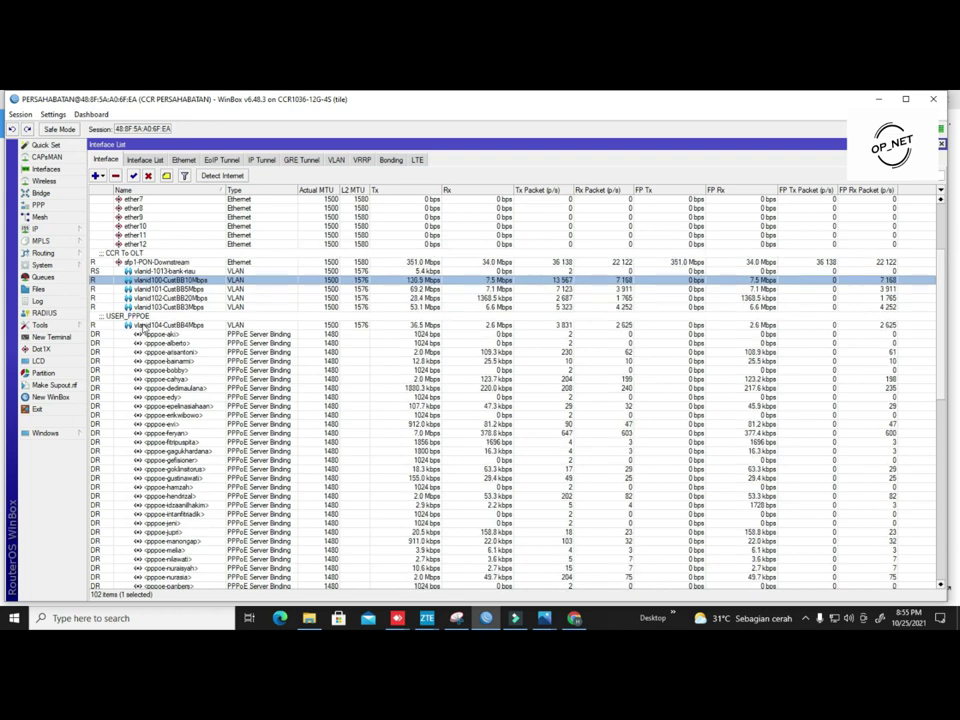
left_click(145, 326)
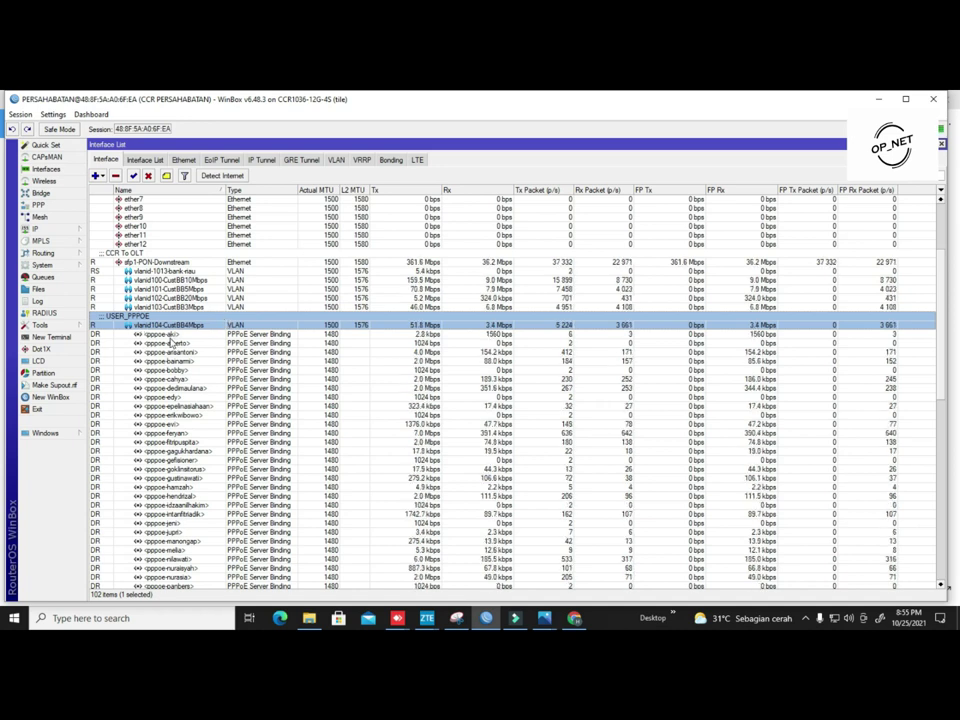
scroll(190, 300, "up", 5)
scroll(195, 291, "down", 3)
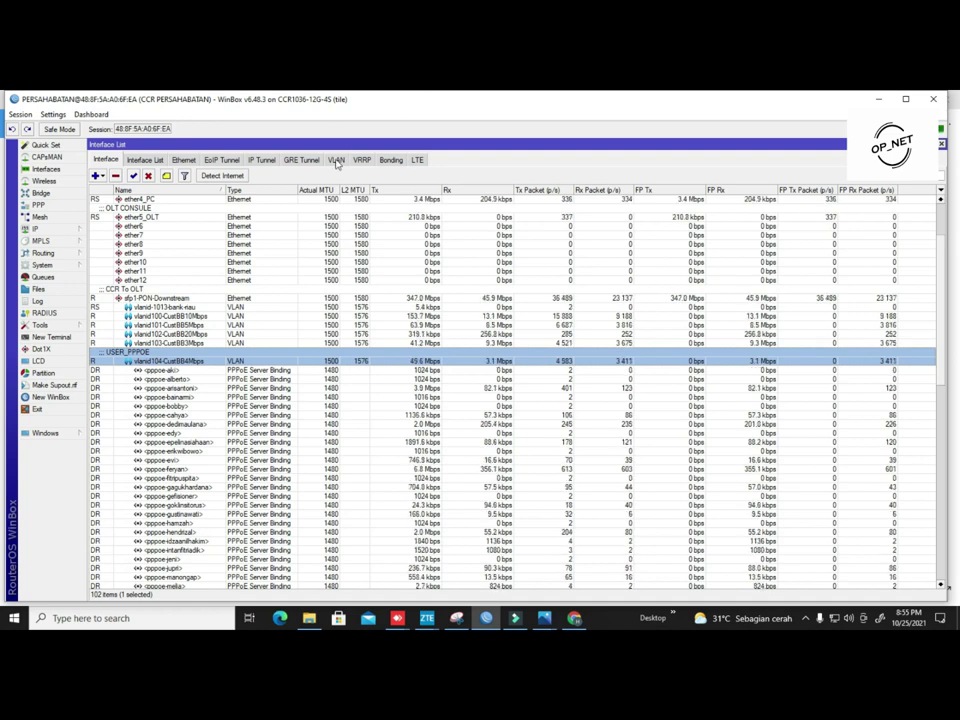
left_click(336, 161)
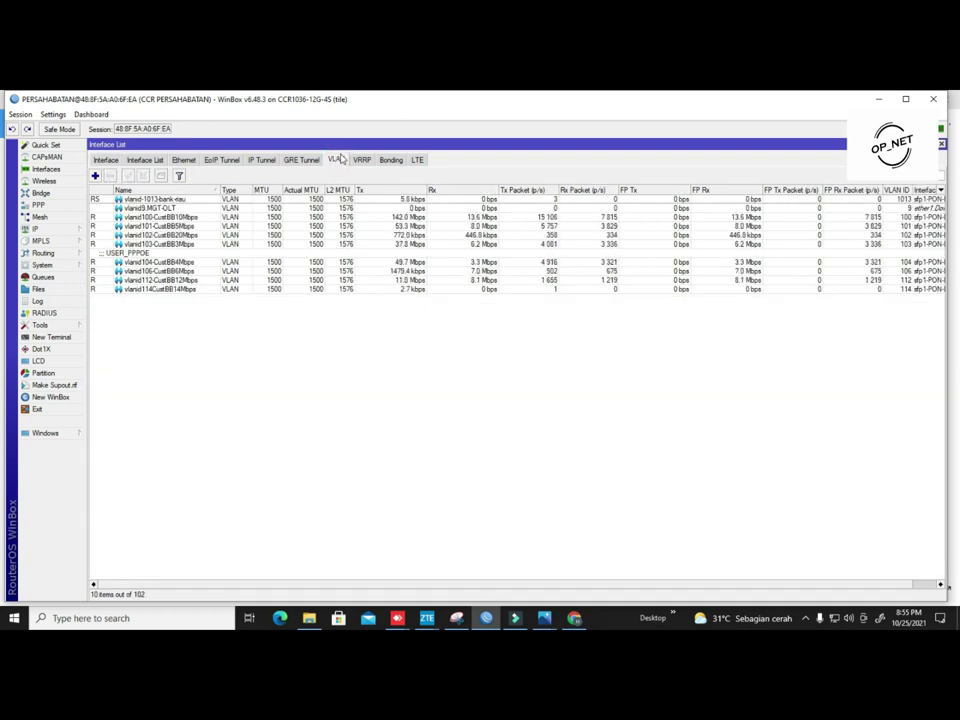
left_click(95, 176)
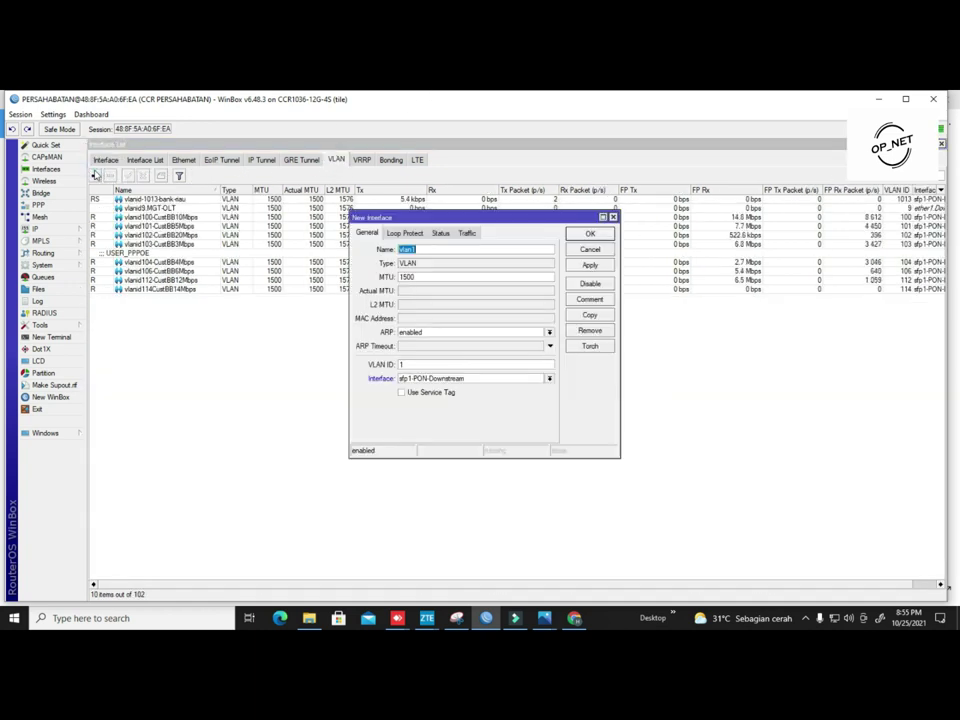
left_click(451, 250)
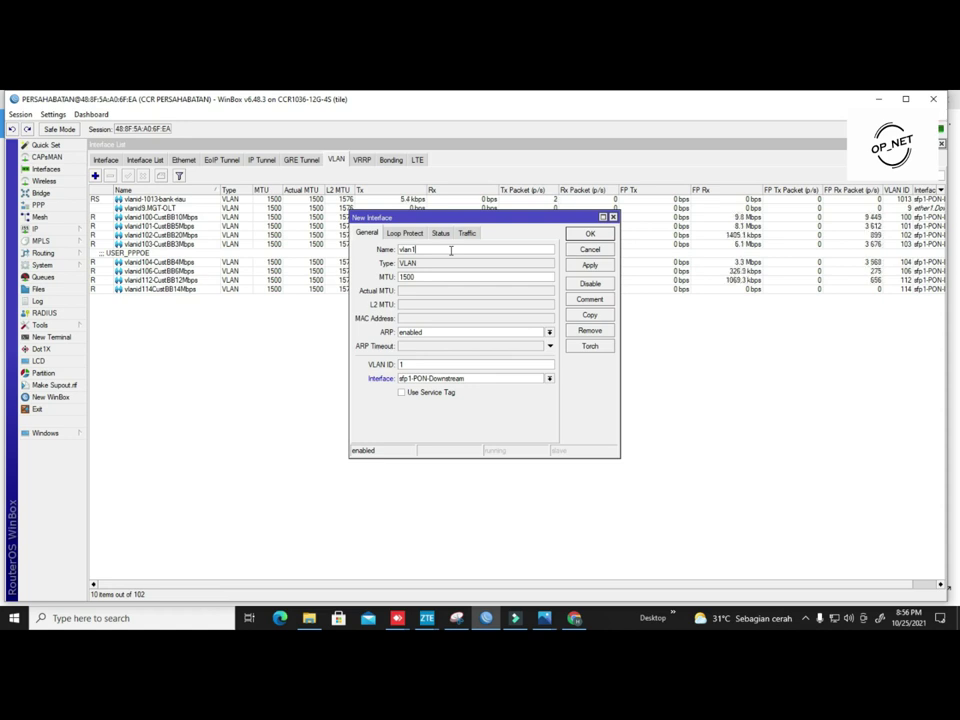
type("0")
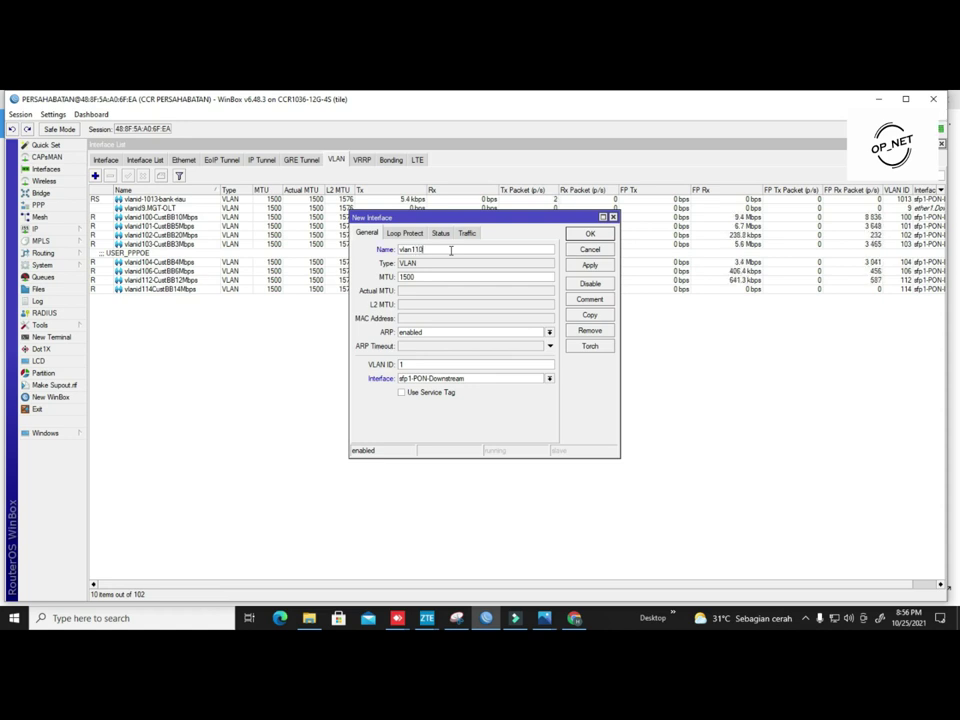
key("BackSpace")
type("000")
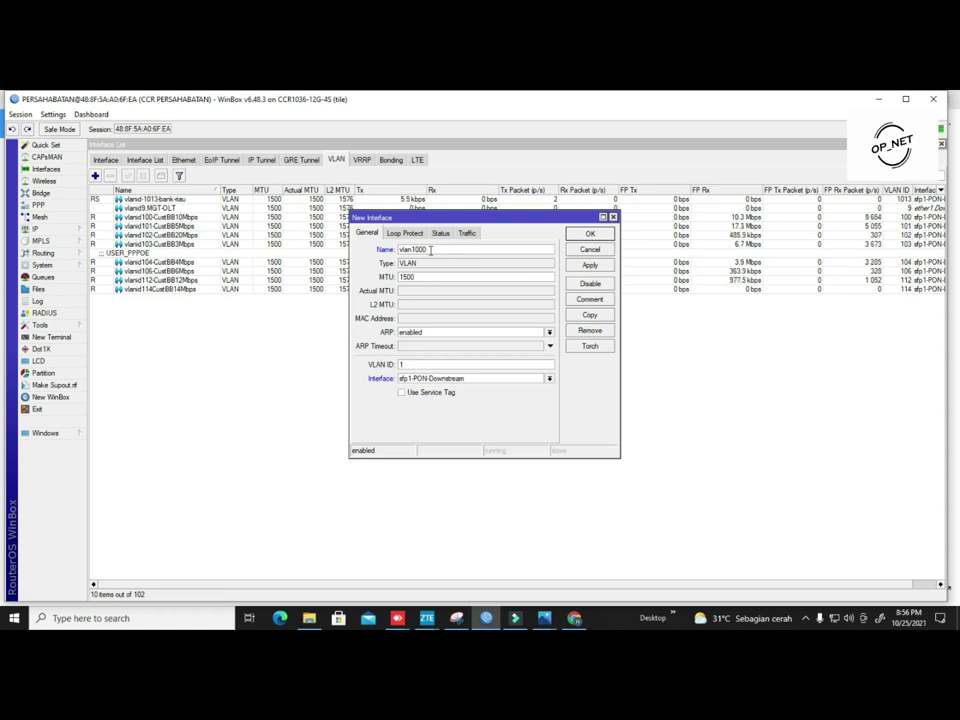
left_click(36, 172)
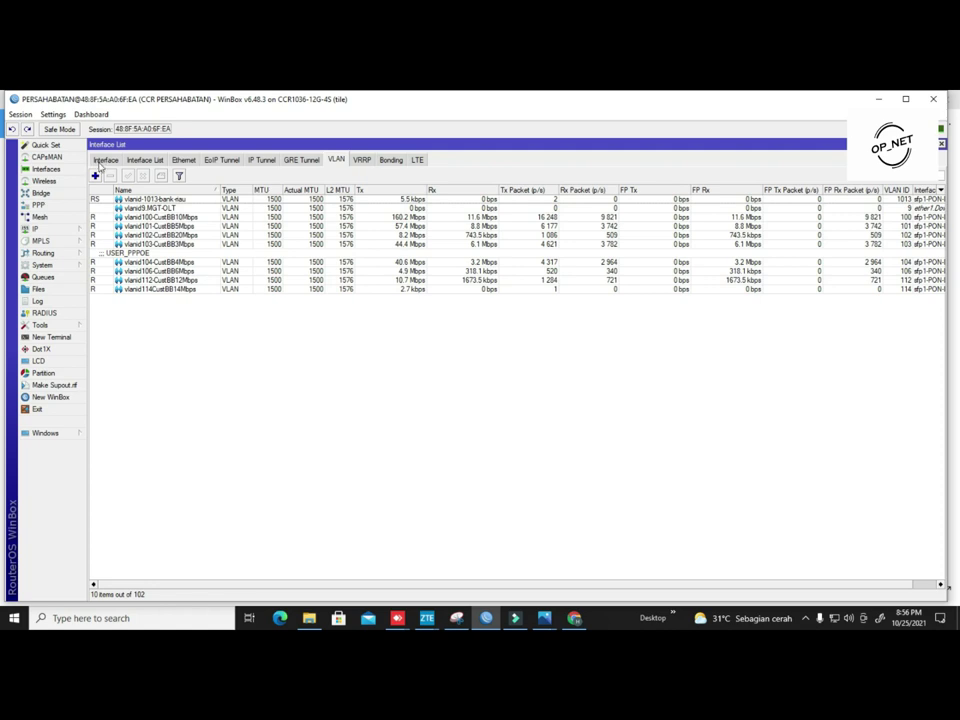
left_click(104, 161)
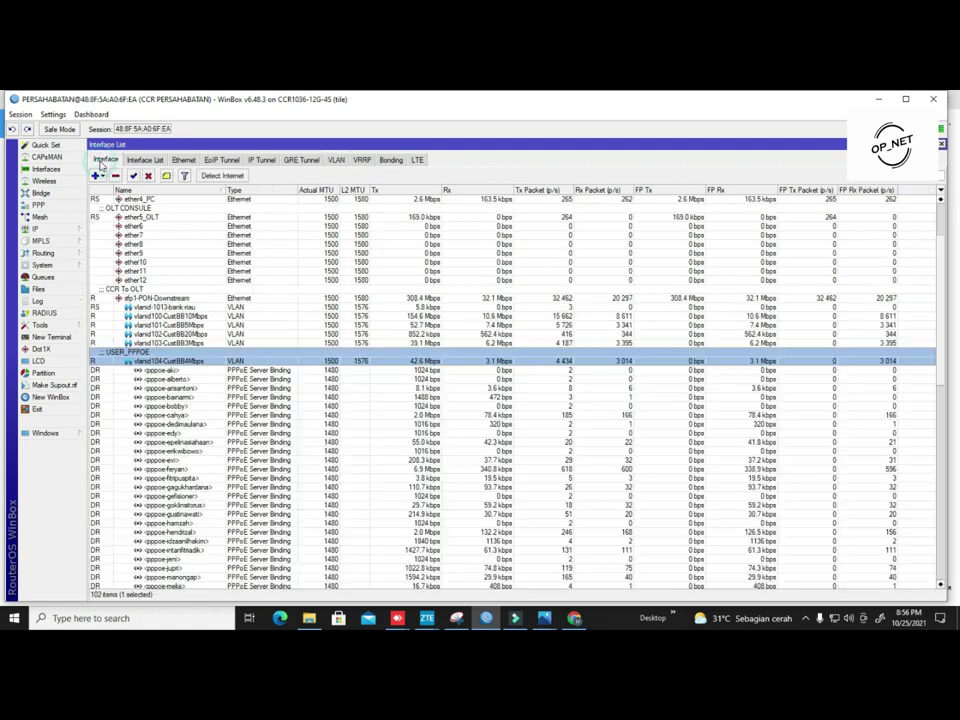
left_click(164, 308)
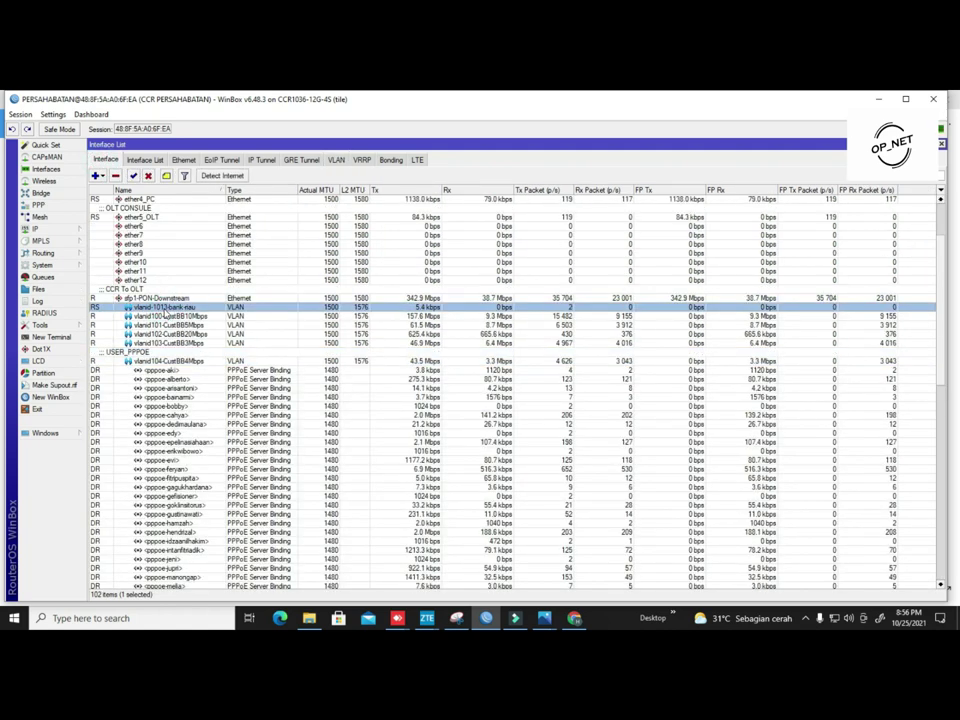
left_click(170, 298)
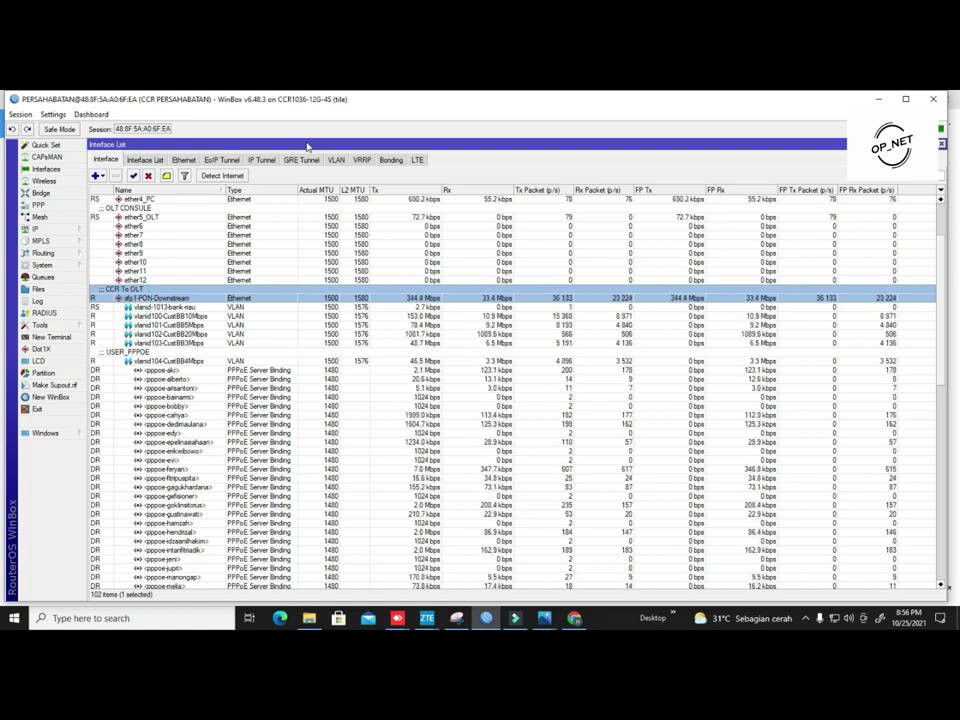
left_click(338, 161)
Step: Start a new VLAN interface with sfp1-PON-Downstream as its parent interface
left_click(95, 177)
left_click(452, 264)
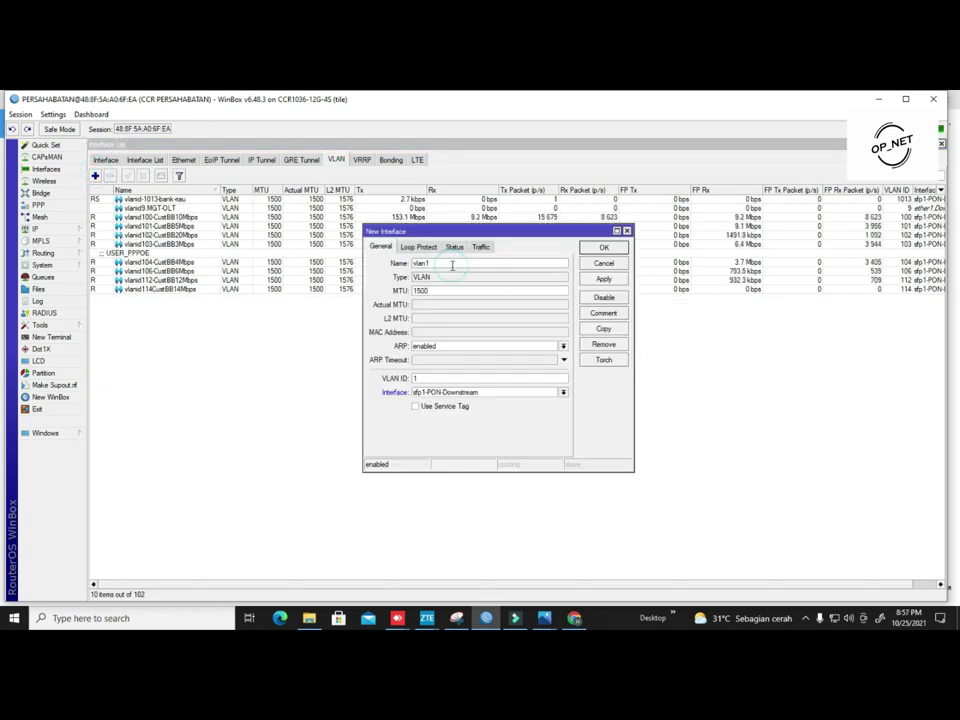
type("000")
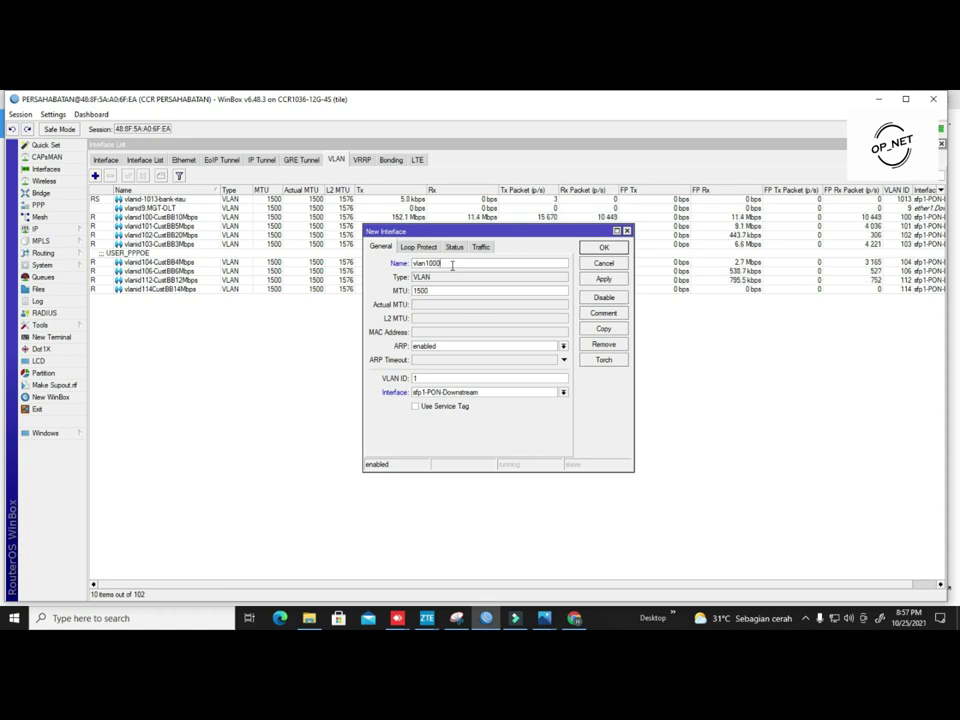
left_click(563, 393)
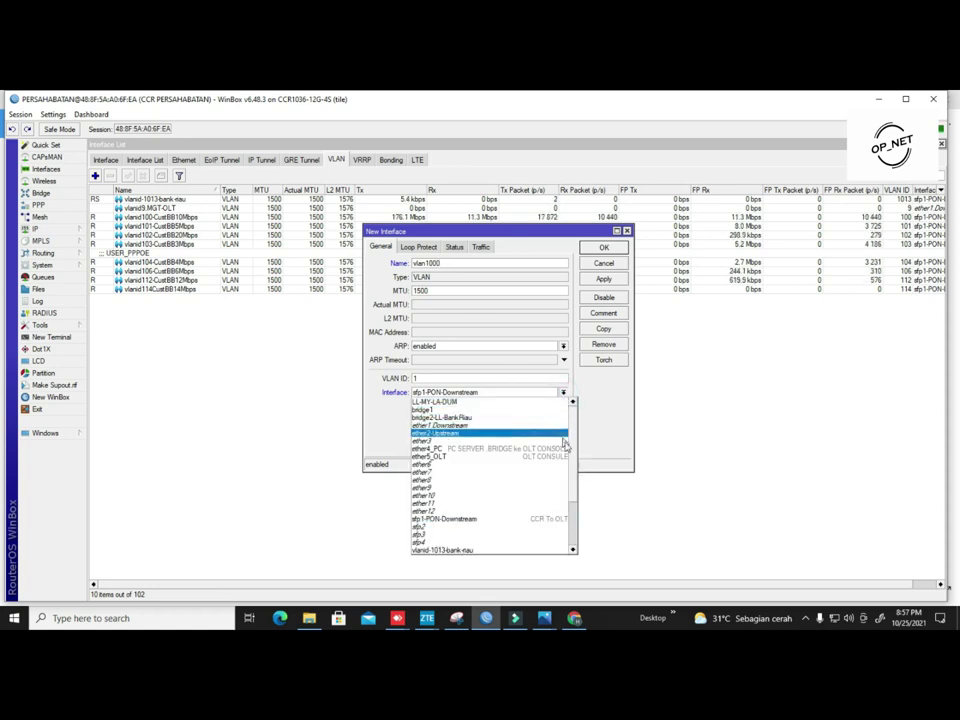
scroll(567, 510, "down", 3)
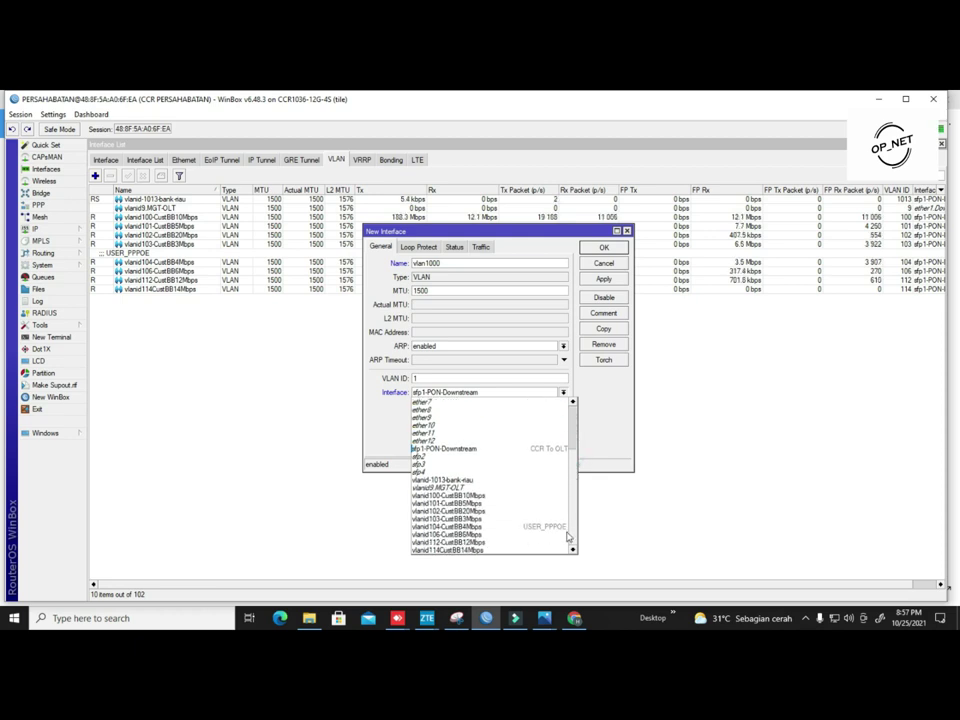
left_click(467, 450)
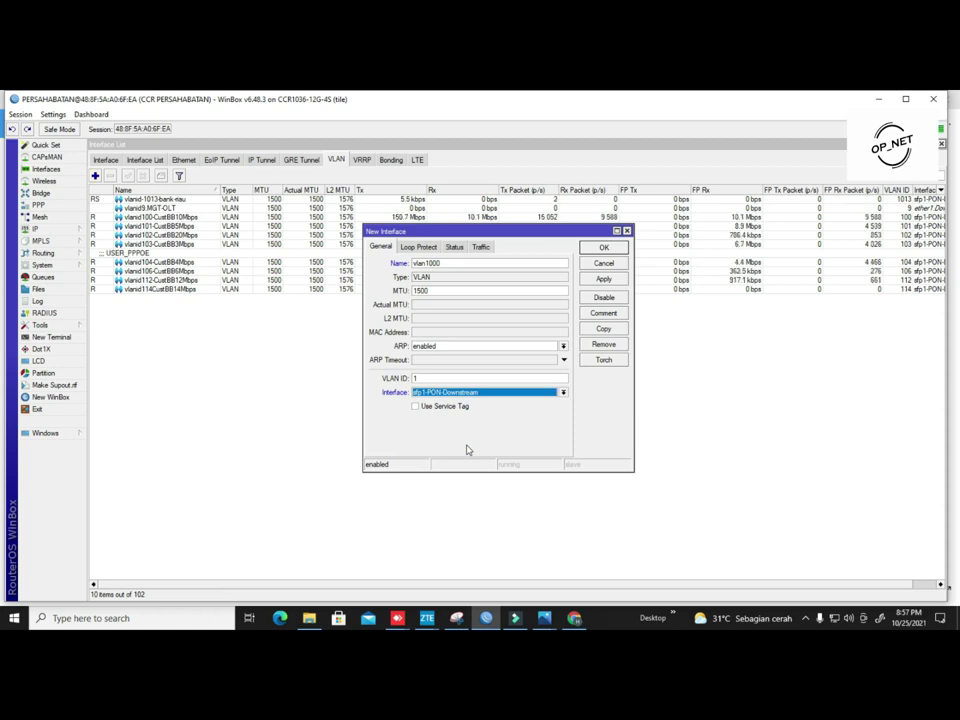
Step: Name it vlan1000_Cus 30Mbp with VLAN ID 1000 and apply
left_click(461, 264)
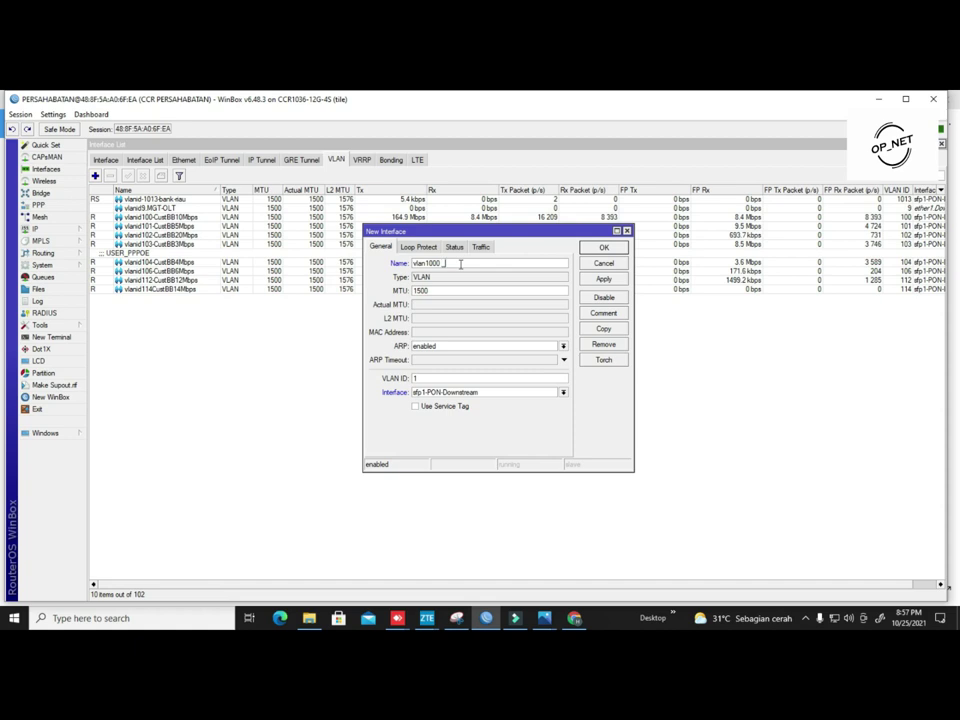
type("c")
key("BackSpace")
type("Cus")
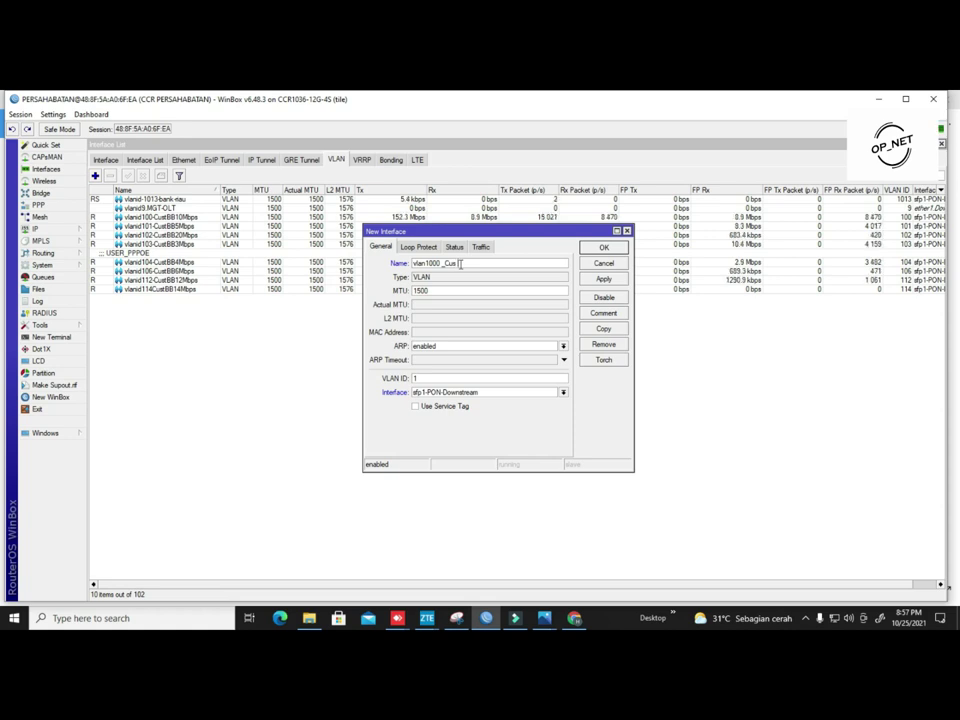
type(" 30")
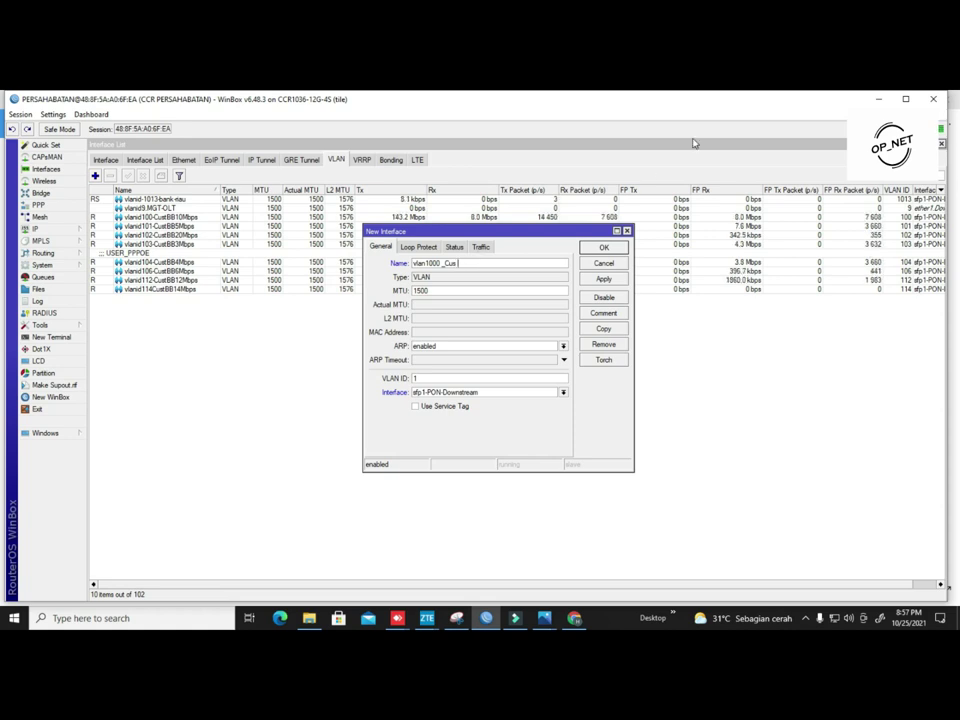
type("Mbp")
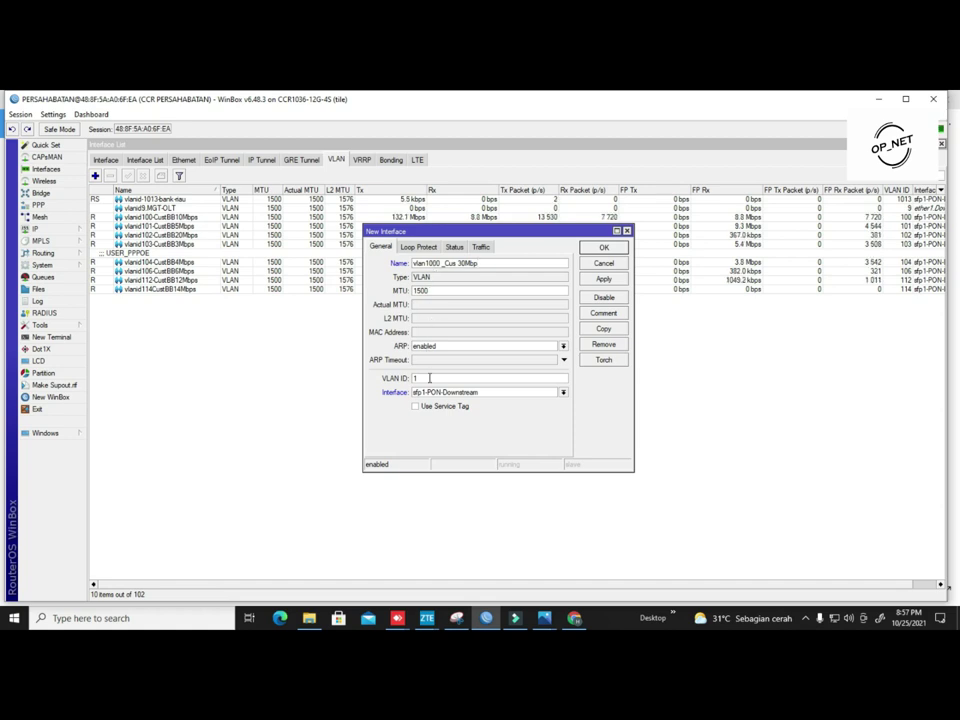
type("000")
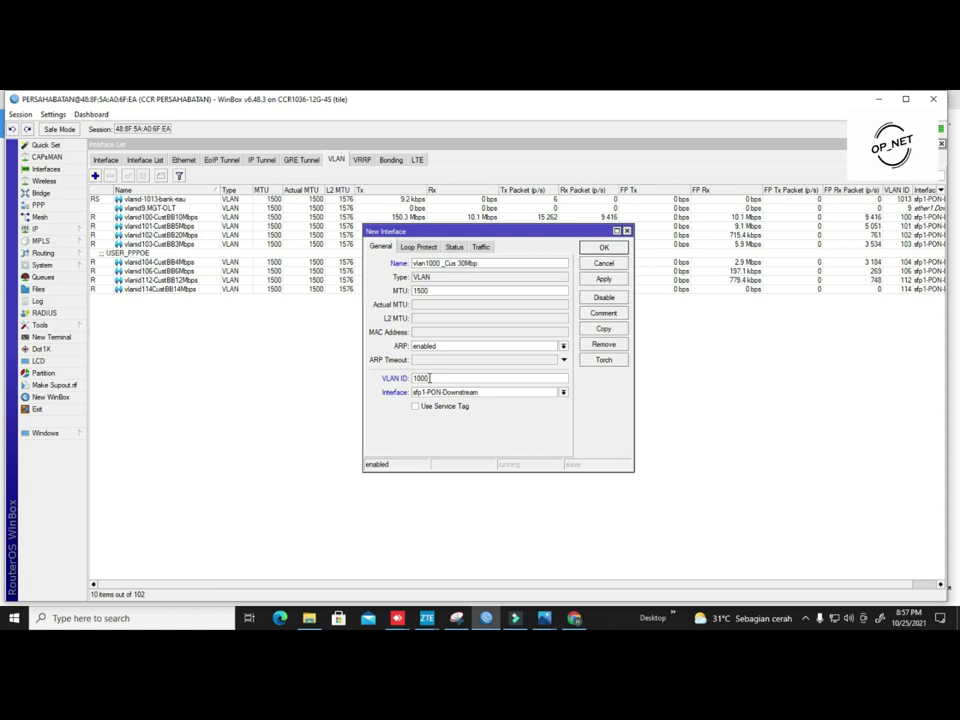
left_click(619, 281)
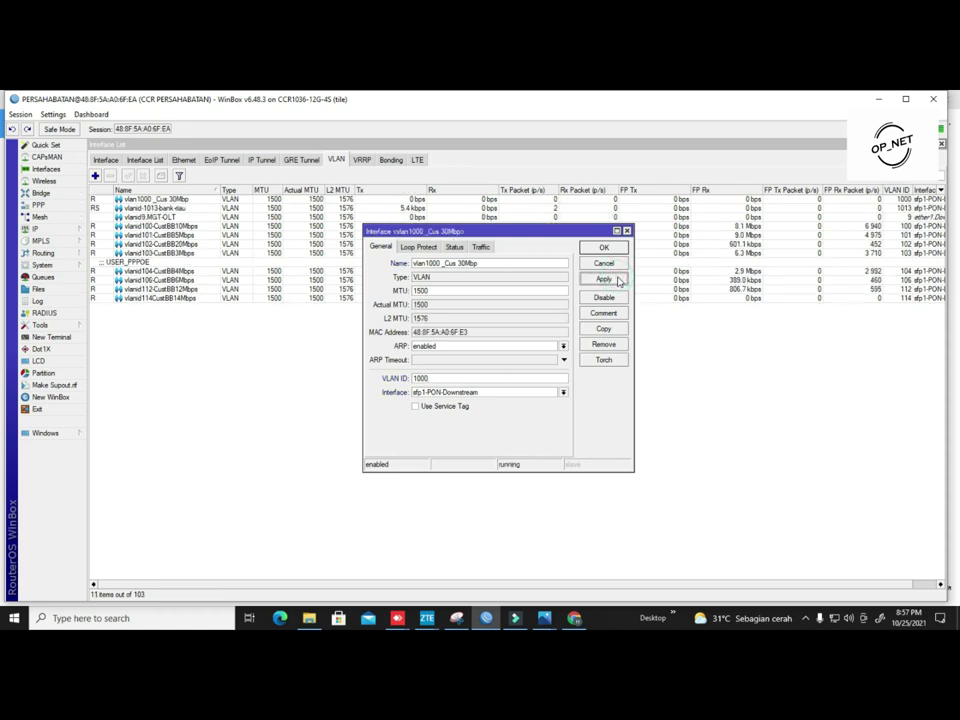
left_click(604, 248)
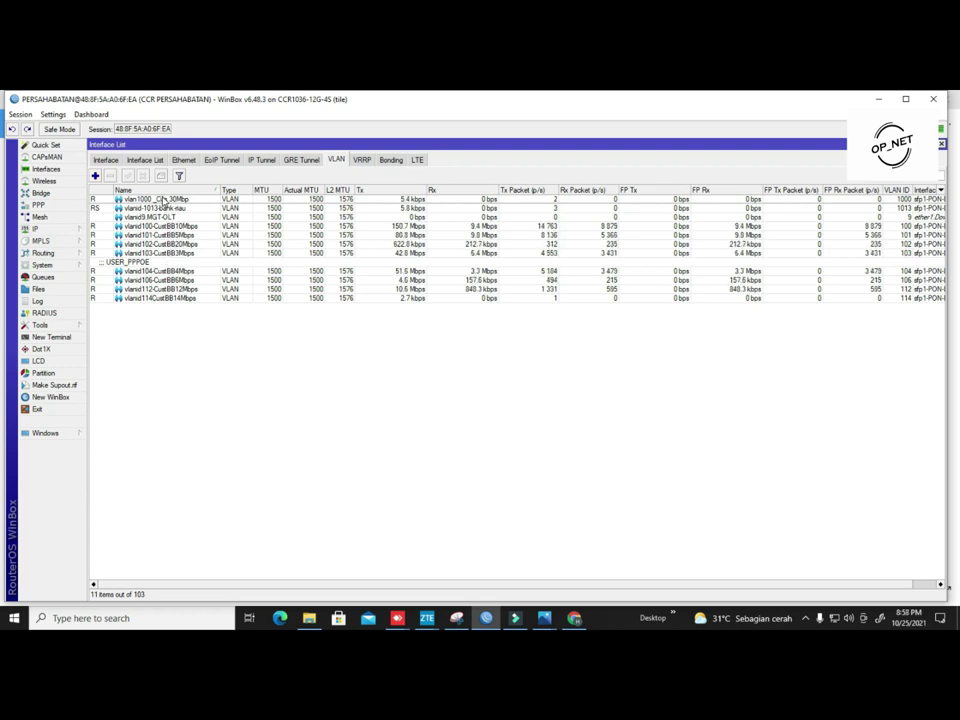
double_click(125, 199)
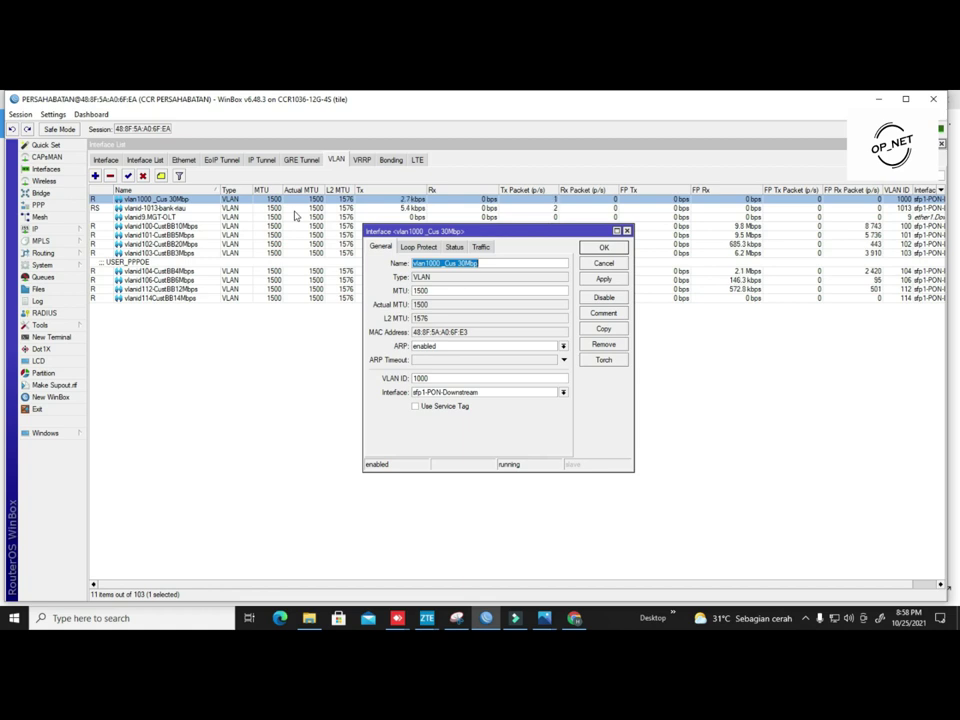
left_click(627, 231)
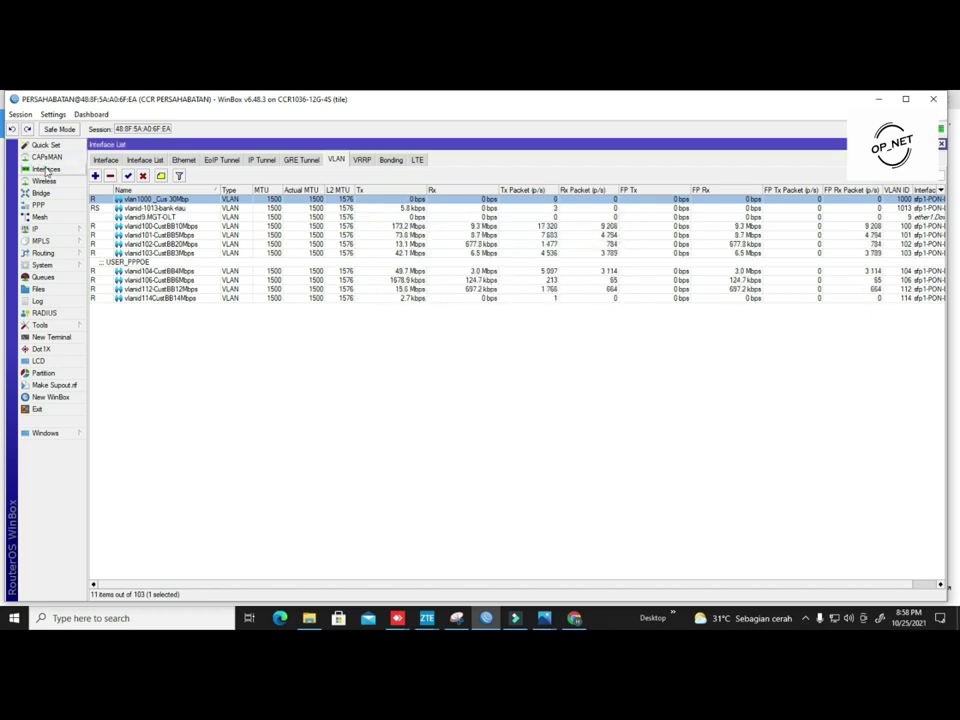
Step: Locate vlan1000 and its parent port sfp1-PON-Downstream in the full interface list
left_click(108, 161)
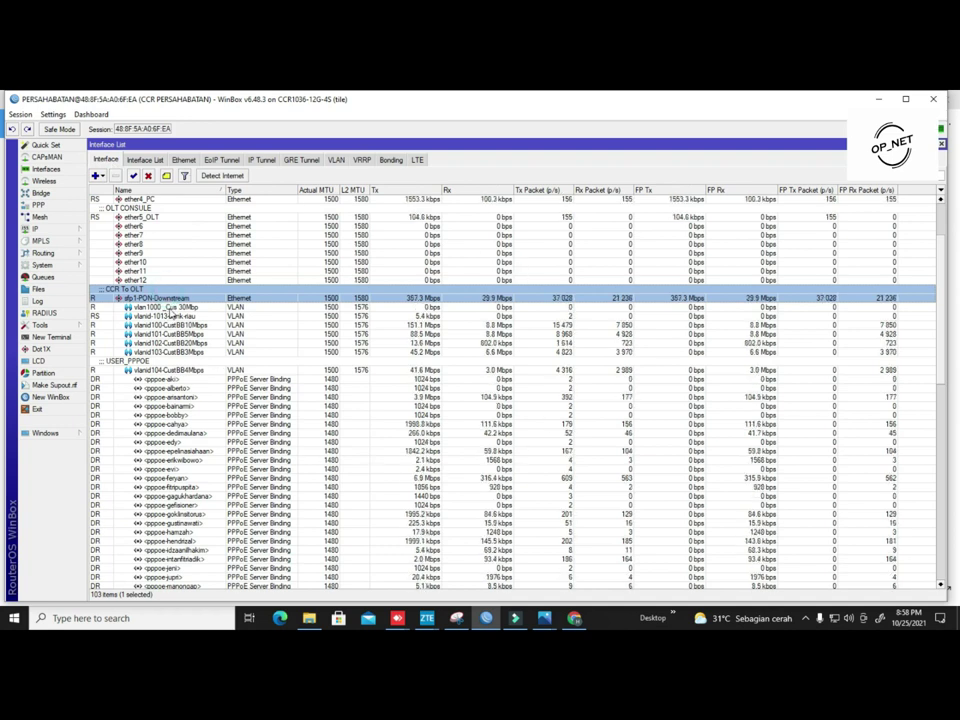
left_click(168, 307)
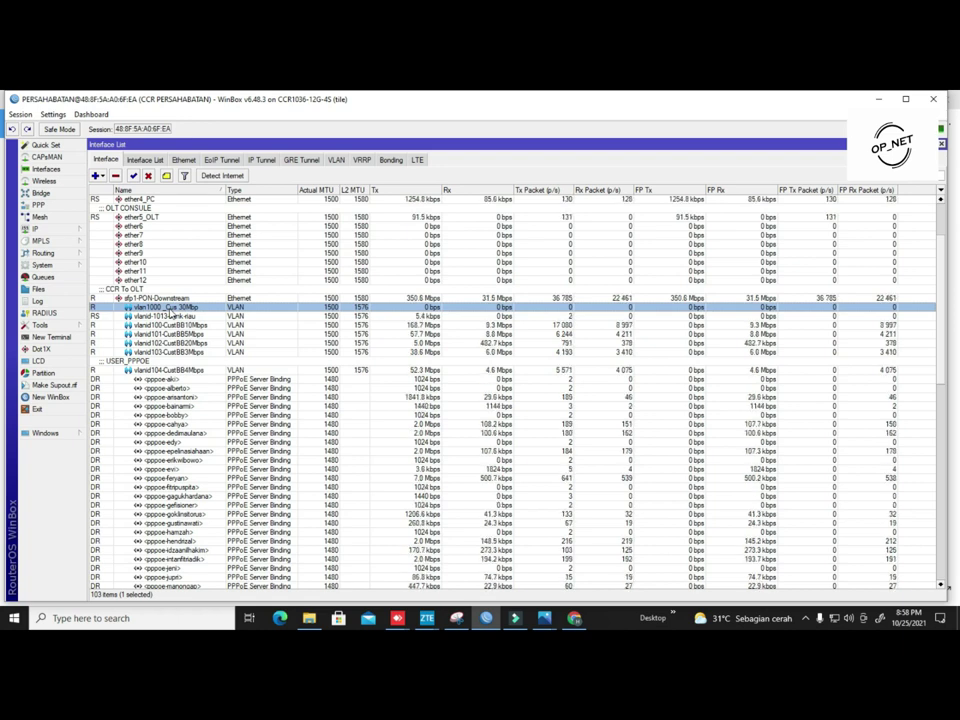
left_click(168, 298)
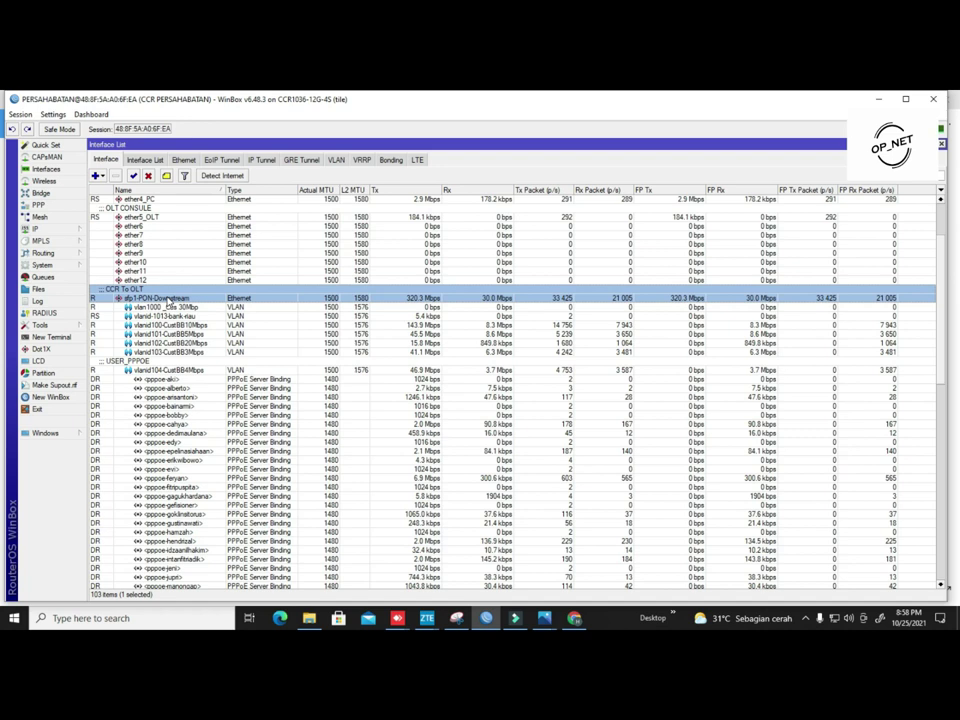
left_click(184, 308)
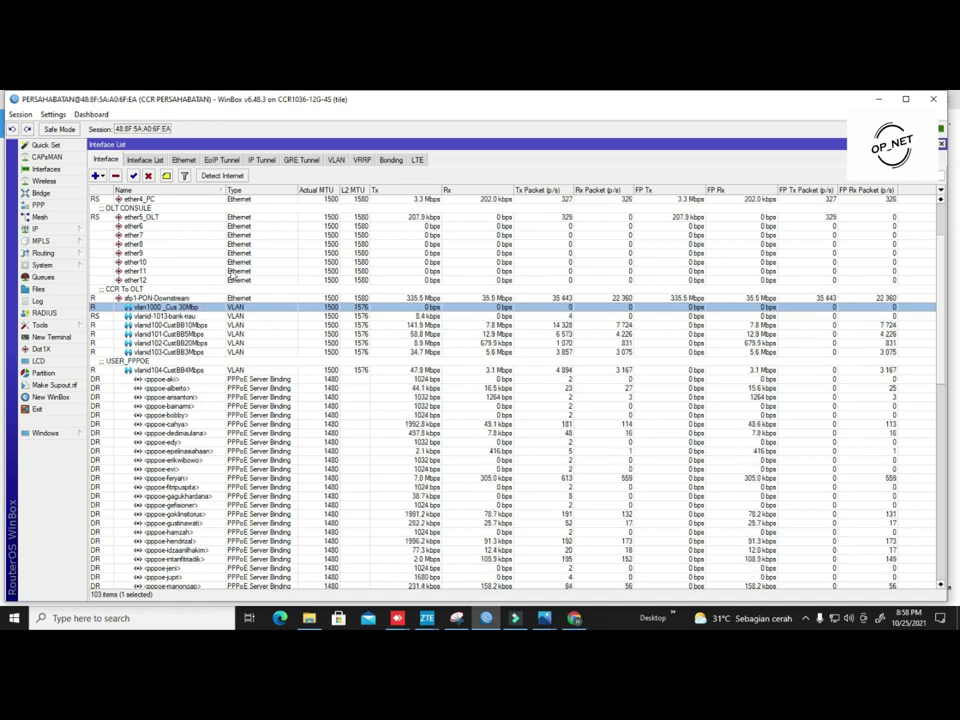
Step: Rename the VLAN to vlan1000_Cus 30Mbps, save it, and return to all interfaces
left_click(336, 160)
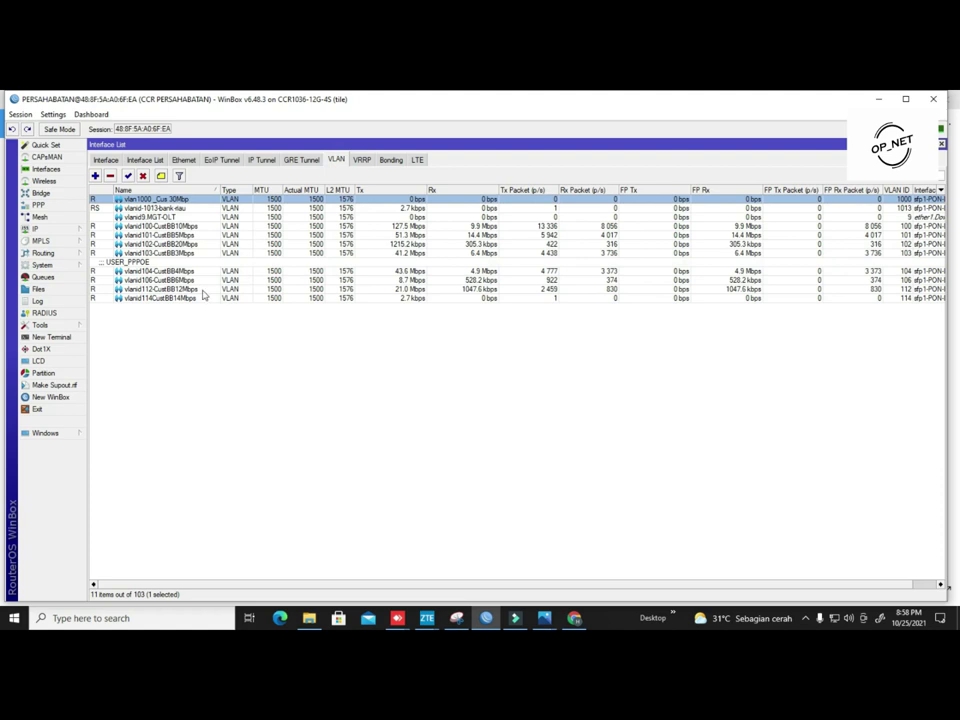
double_click(158, 200)
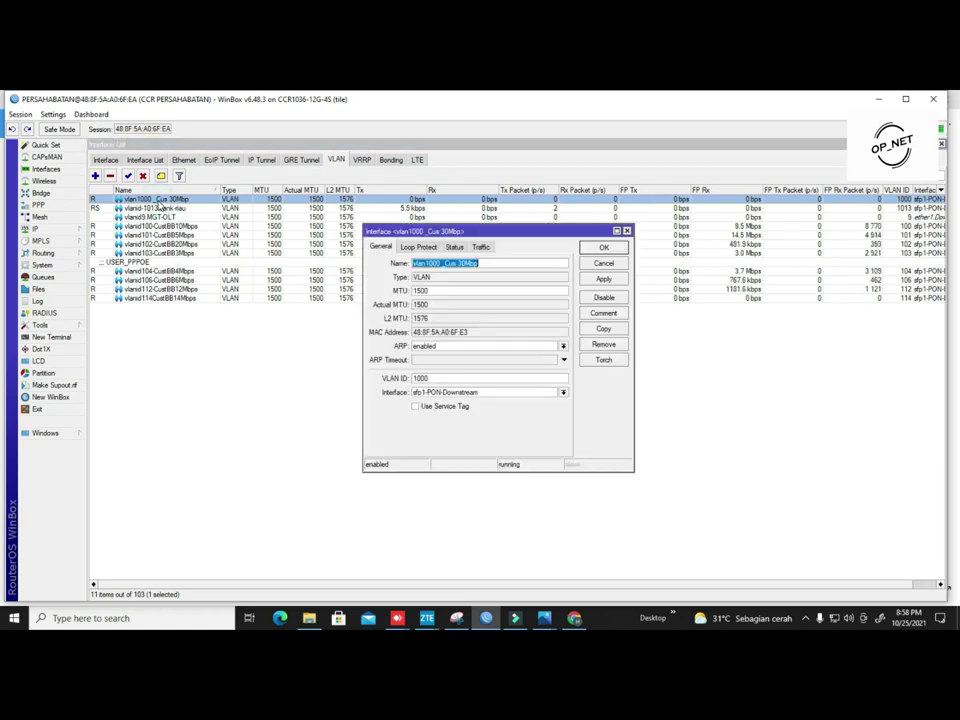
left_click(488, 262)
type("s")
left_click(603, 279)
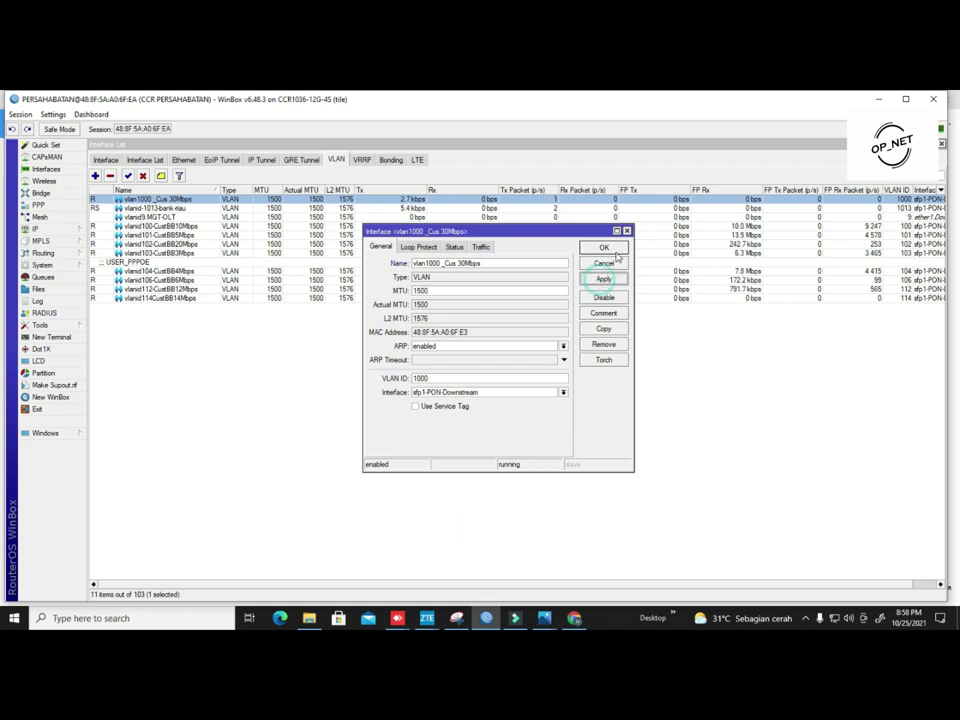
left_click(615, 251)
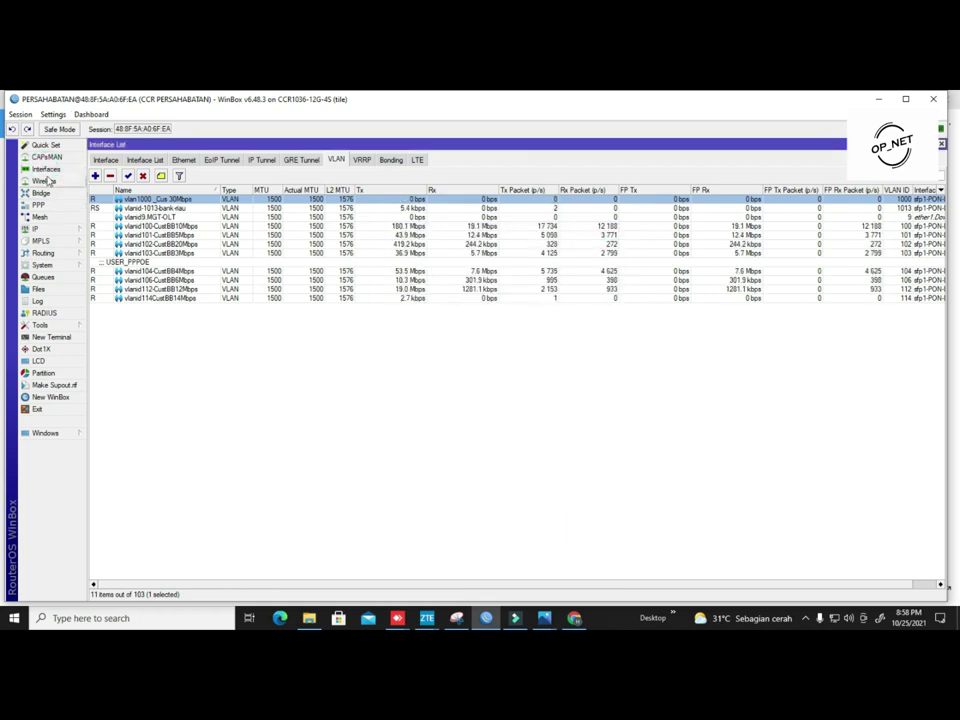
left_click(105, 160)
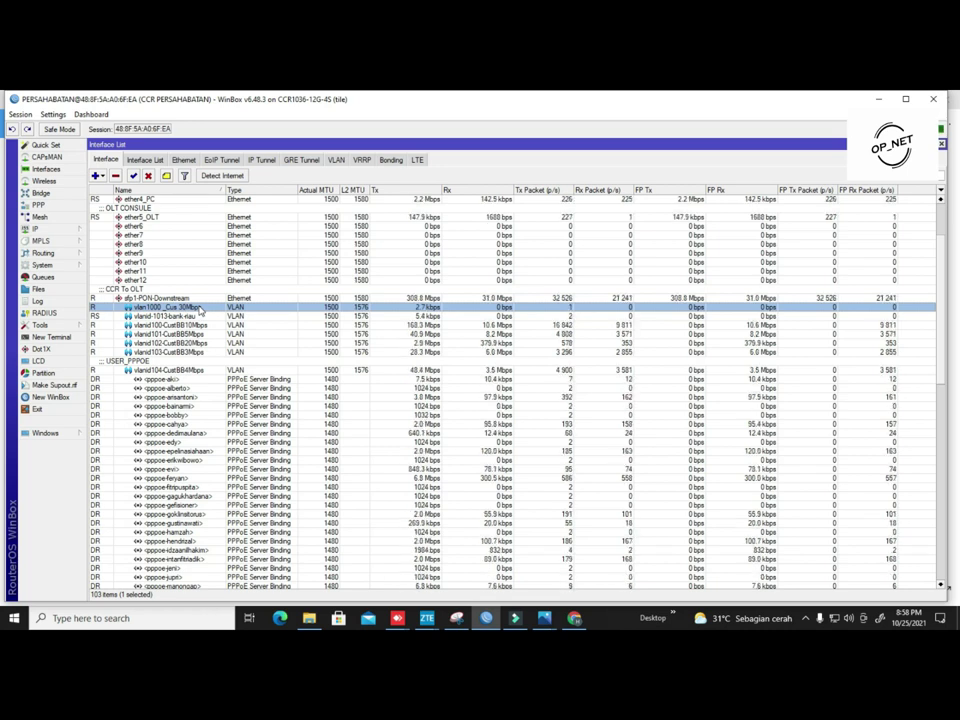
Step: Switch to NetNumen U31 and briefly check OLT_PERSAHABATAN's ONU manager
left_click(427, 618)
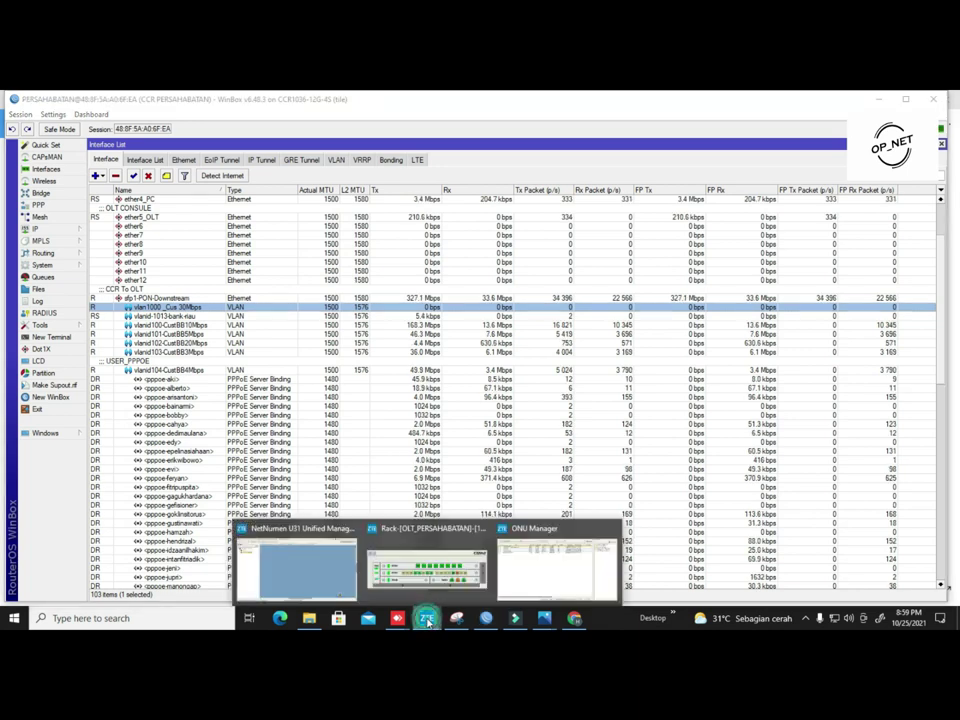
left_click(262, 566)
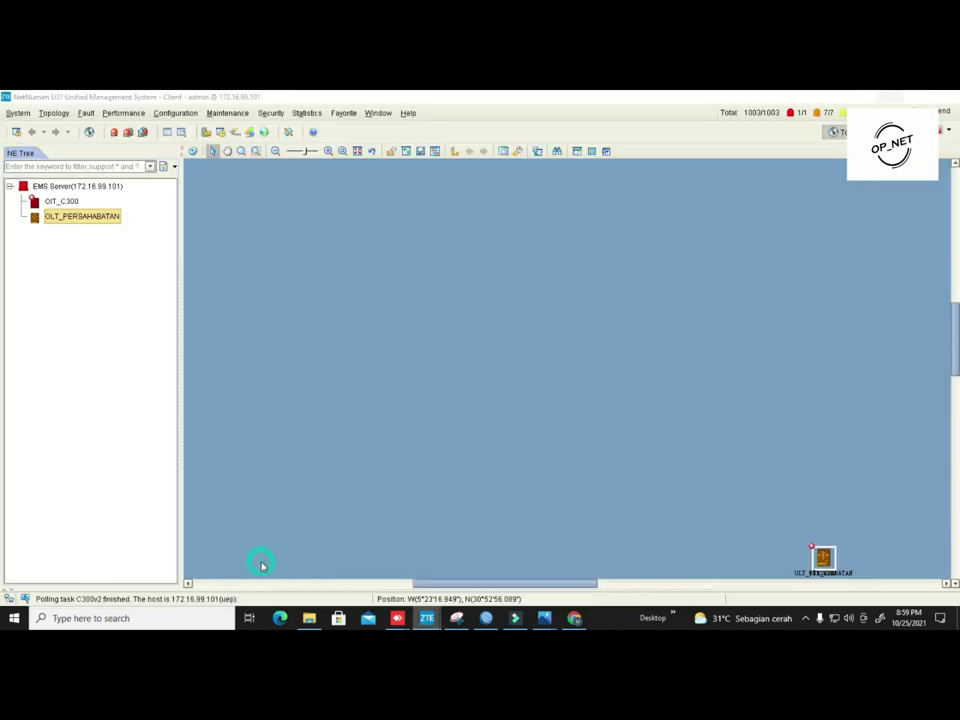
right_click(97, 224)
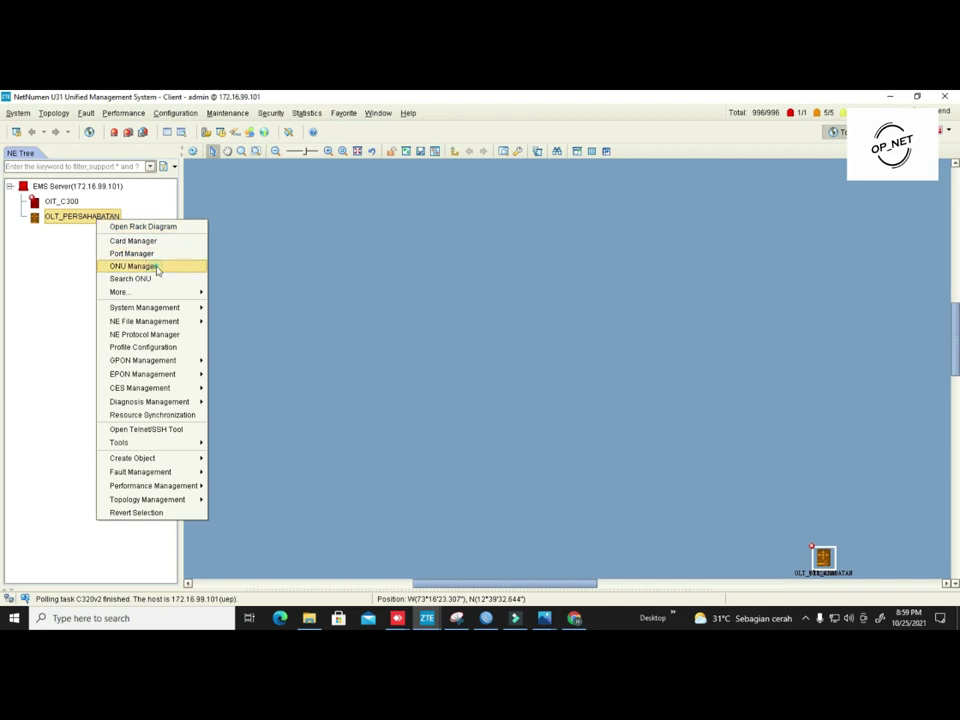
left_click(157, 268)
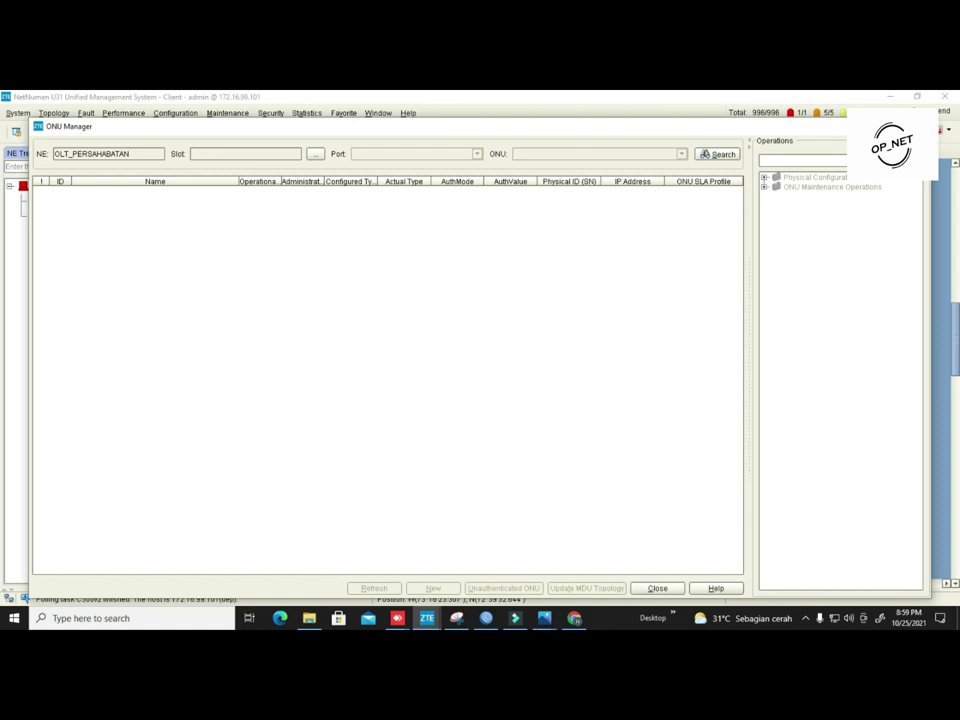
key("Escape")
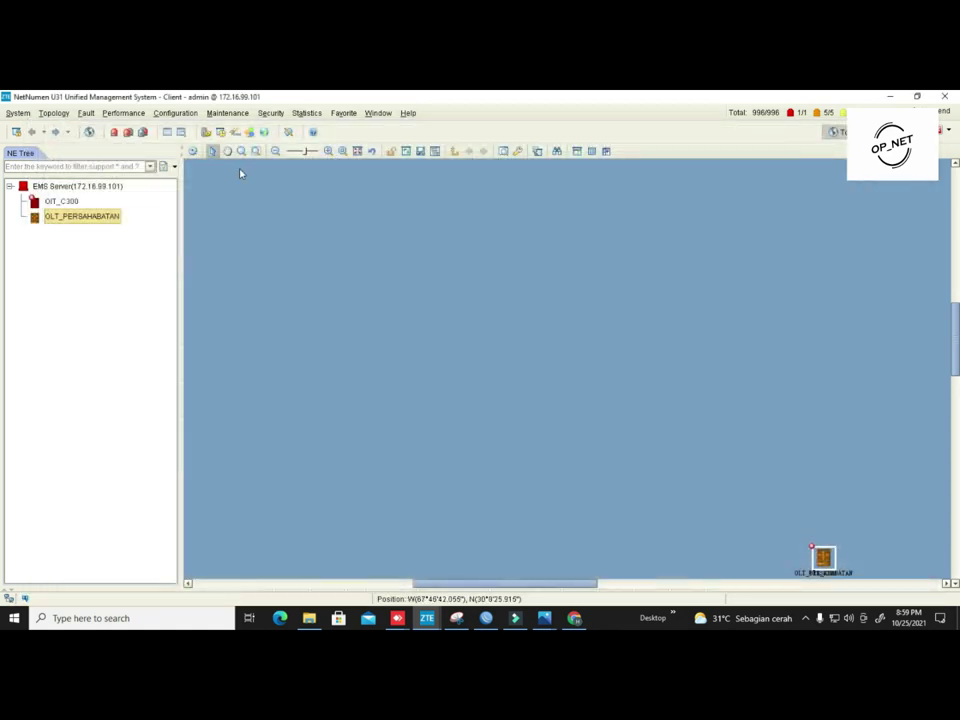
Step: Open OLT_PERSAHABATAN's Profile Configuration and view the Global ONU Type Profile entries
right_click(112, 219)
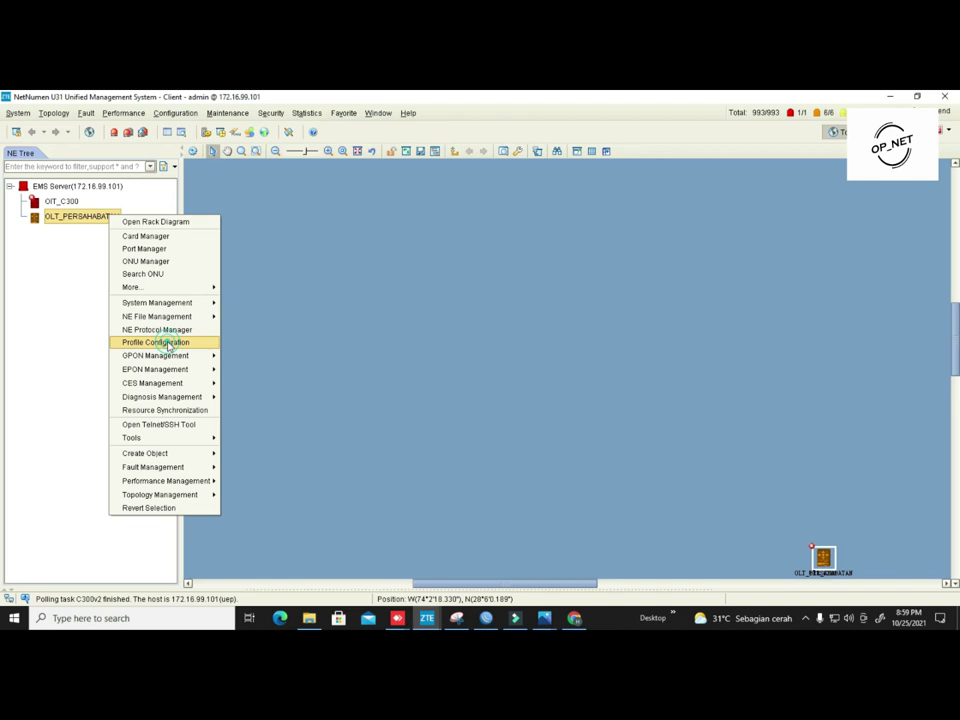
left_click(168, 344)
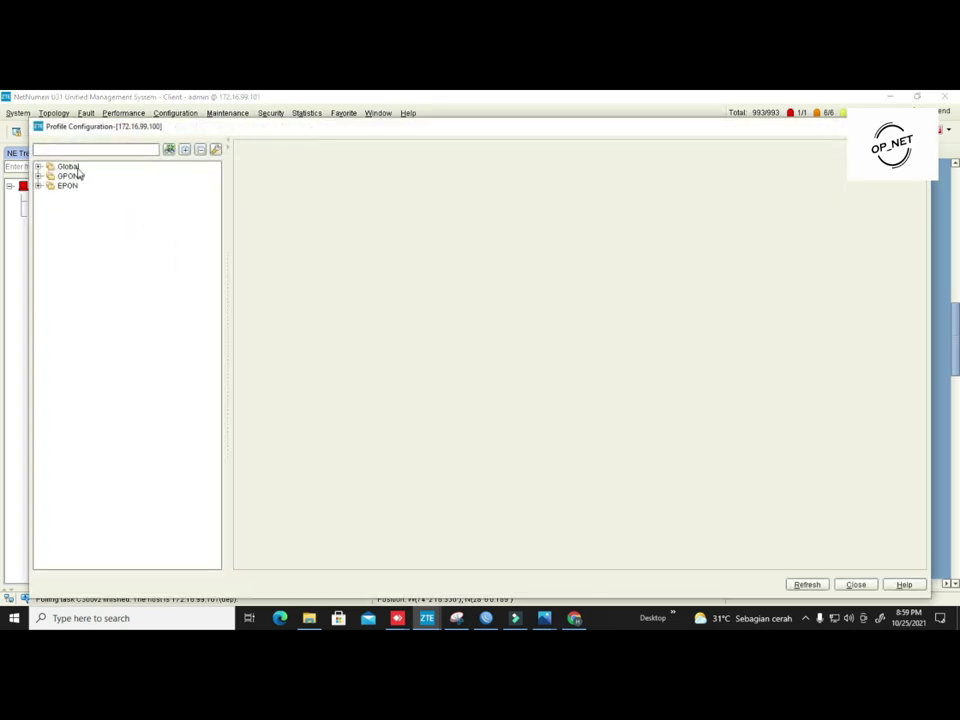
double_click(70, 167)
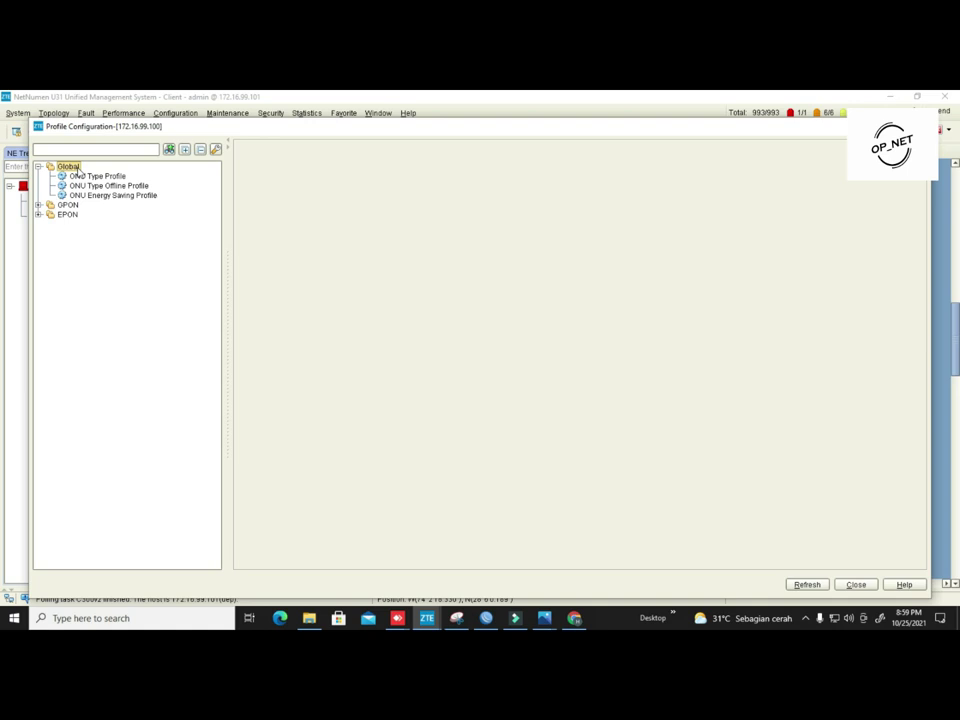
left_click(118, 186)
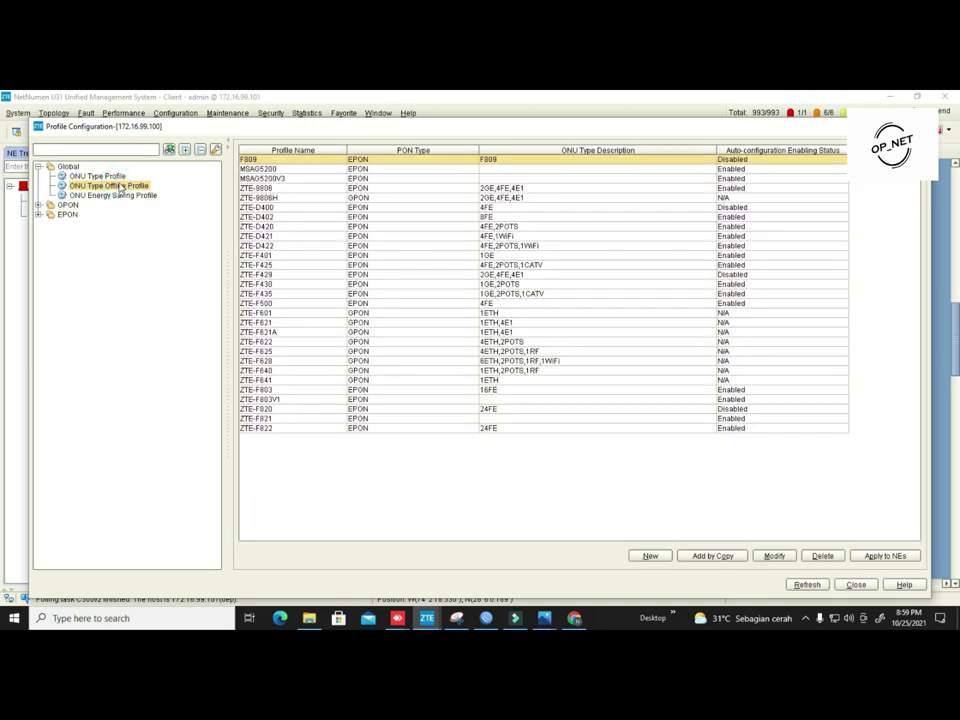
left_click(96, 176)
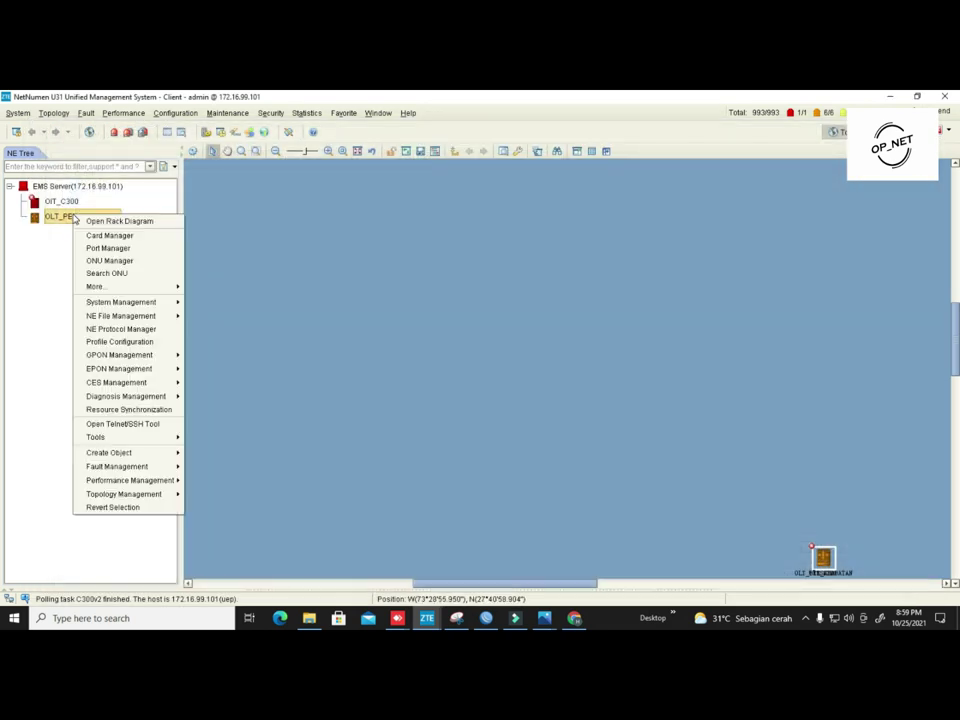
Step: Open OLT_PERSAHABATAN's NE Protocol Manager and list the Static VLANs under VLAN
right_click(72, 216)
left_click(128, 329)
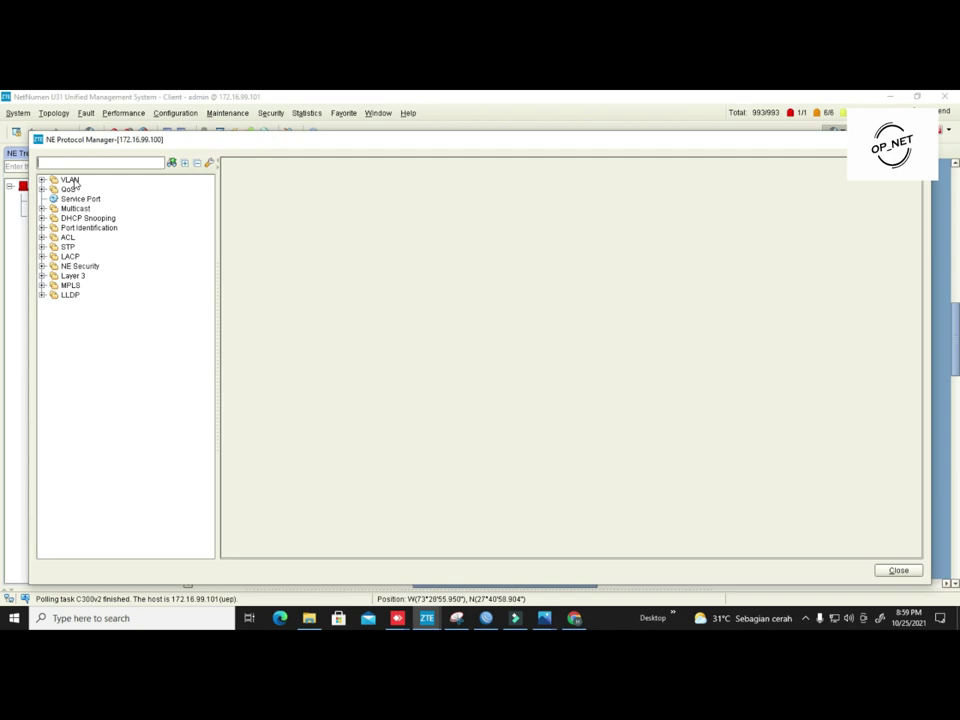
left_click(920, 139)
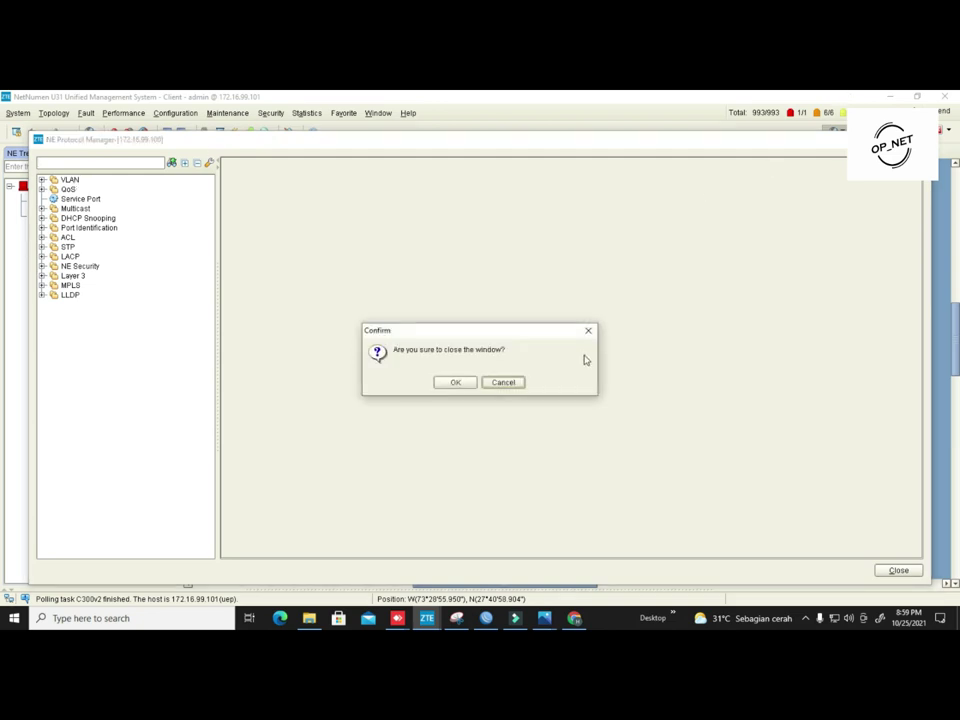
left_click(455, 382)
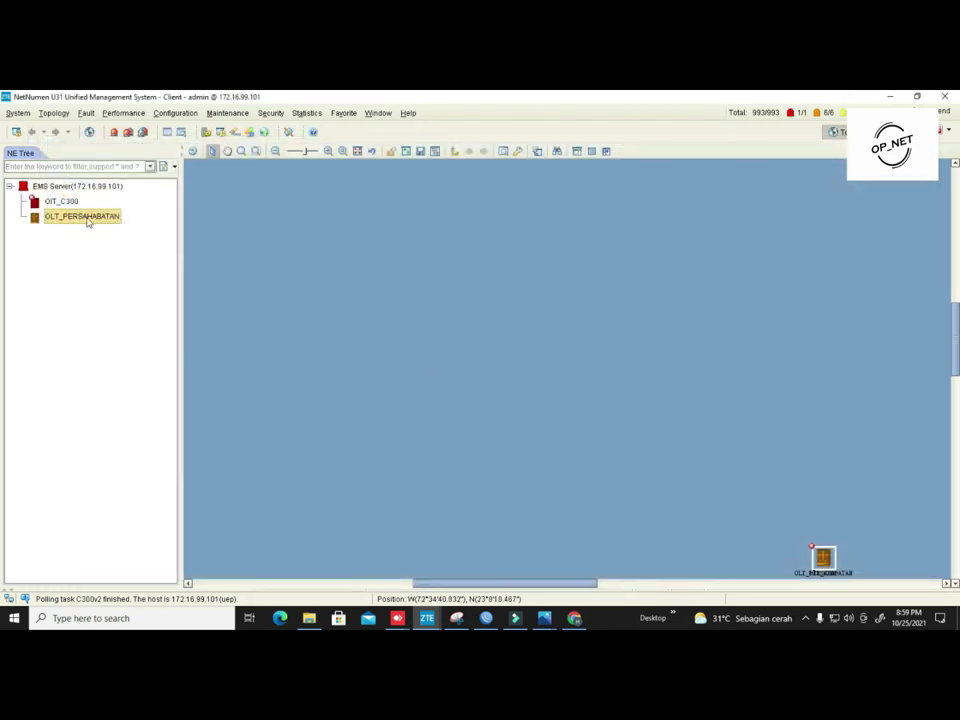
right_click(88, 222)
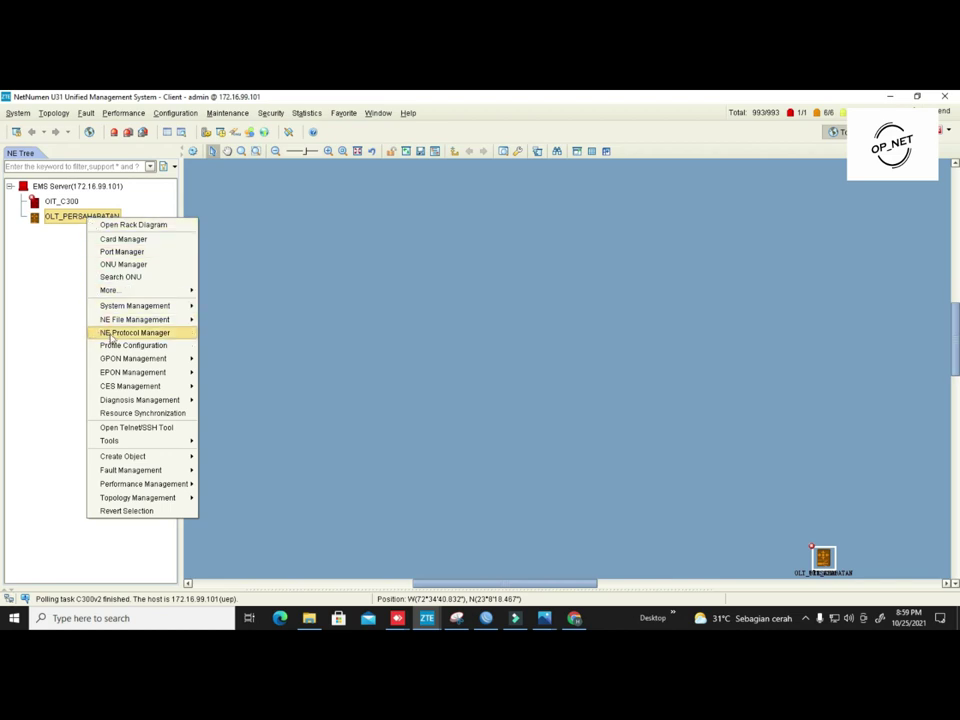
left_click(112, 334)
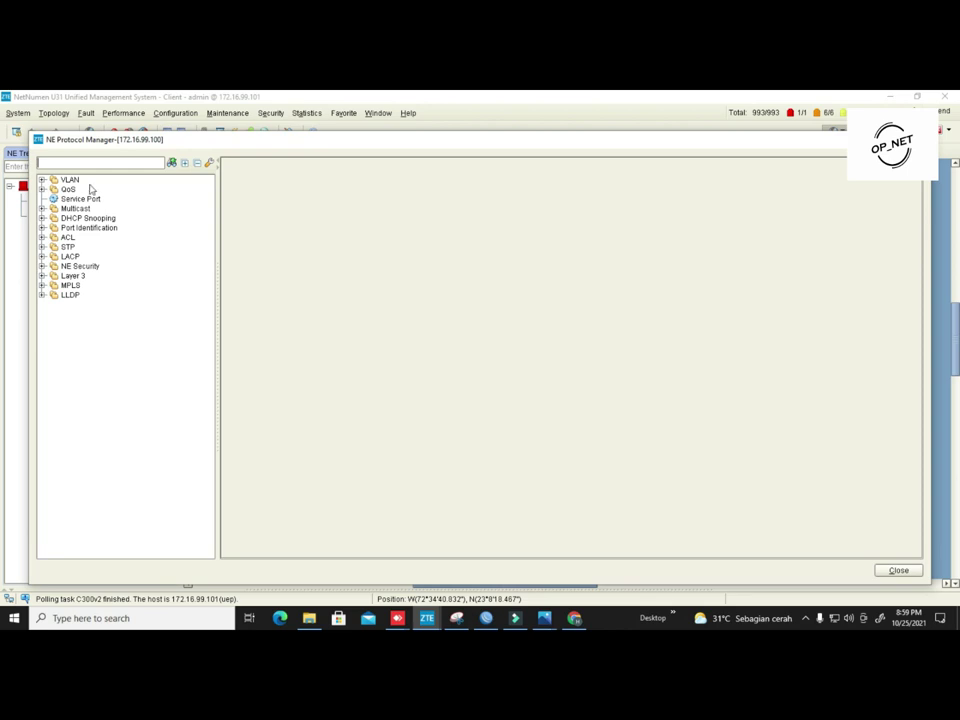
double_click(72, 181)
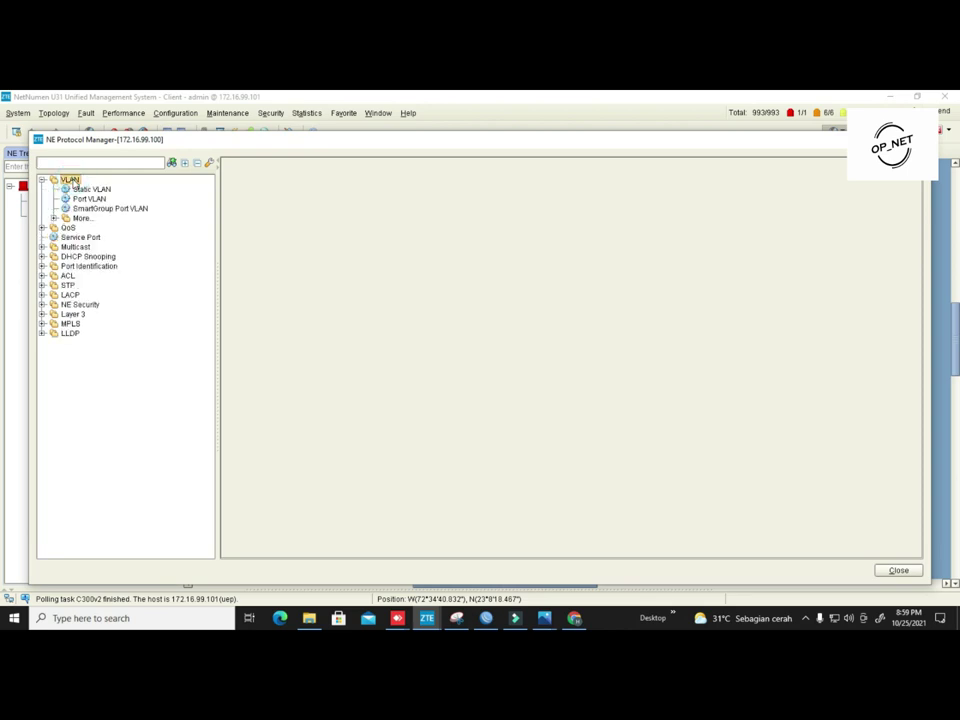
left_click(91, 190)
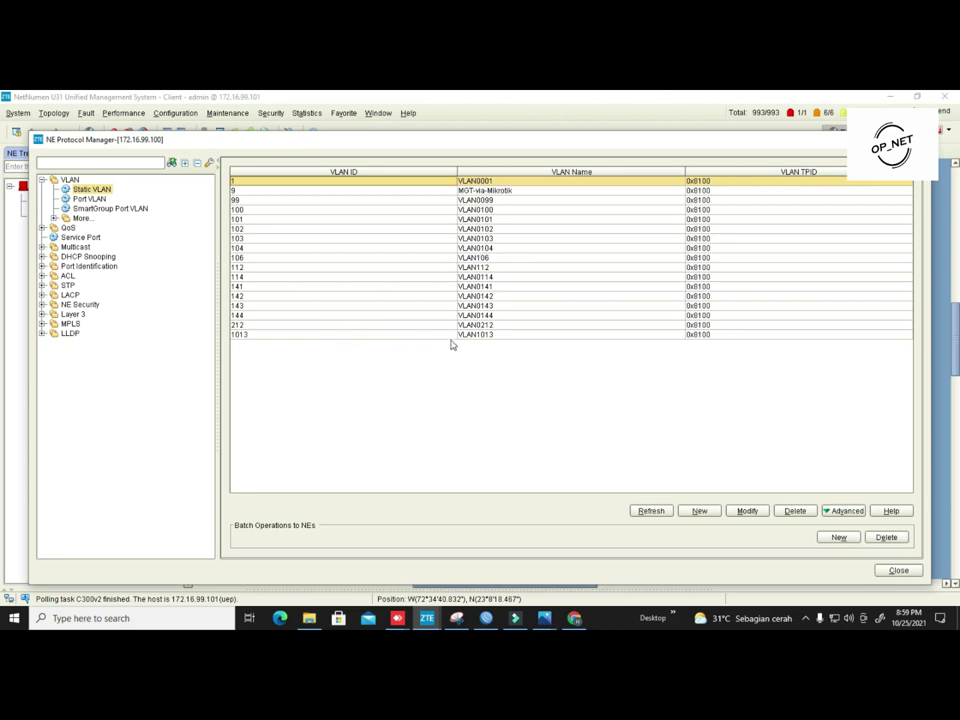
Step: Begin a new static VLAN with VLAN ID 1000
left_click(700, 511)
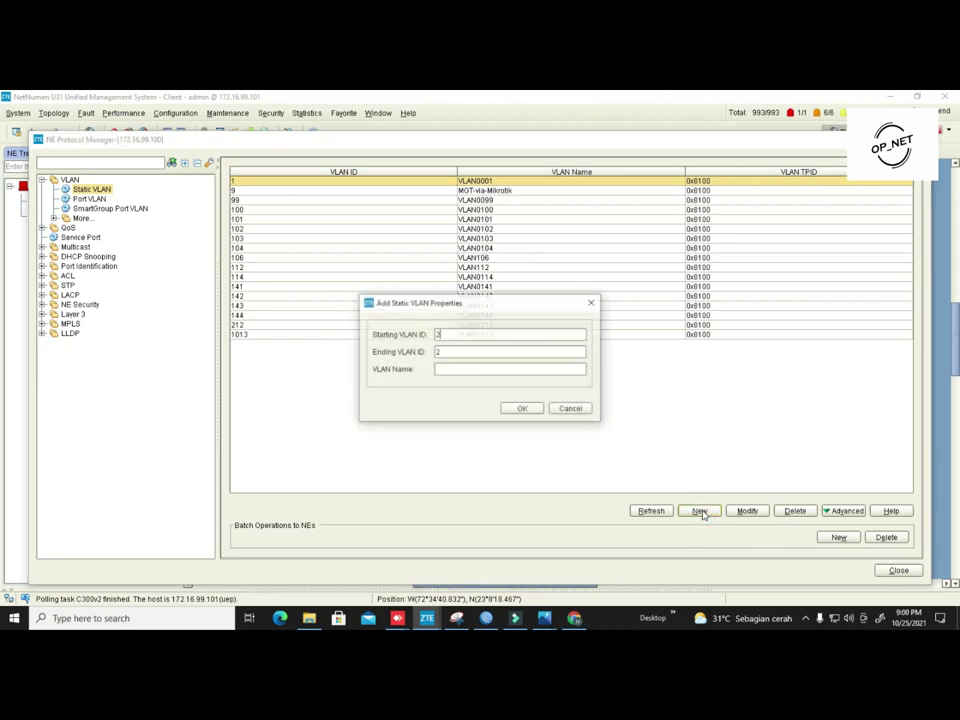
left_click(474, 335)
type("1")
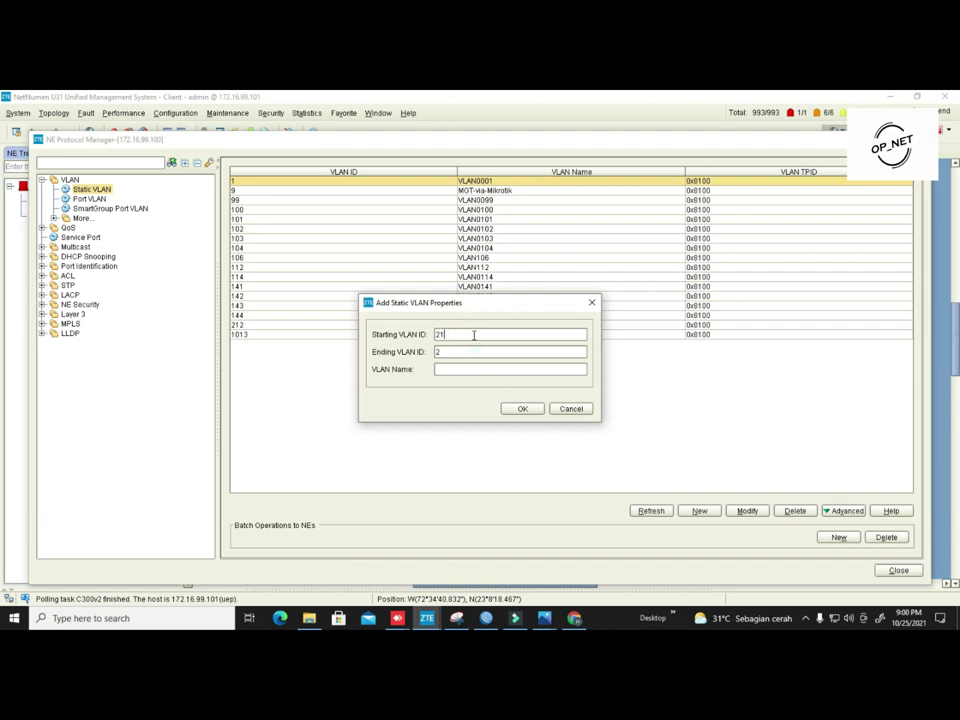
key("BackSpace")
key("BackSpace")
type("1000")
left_click_drag(499, 302, 481, 394)
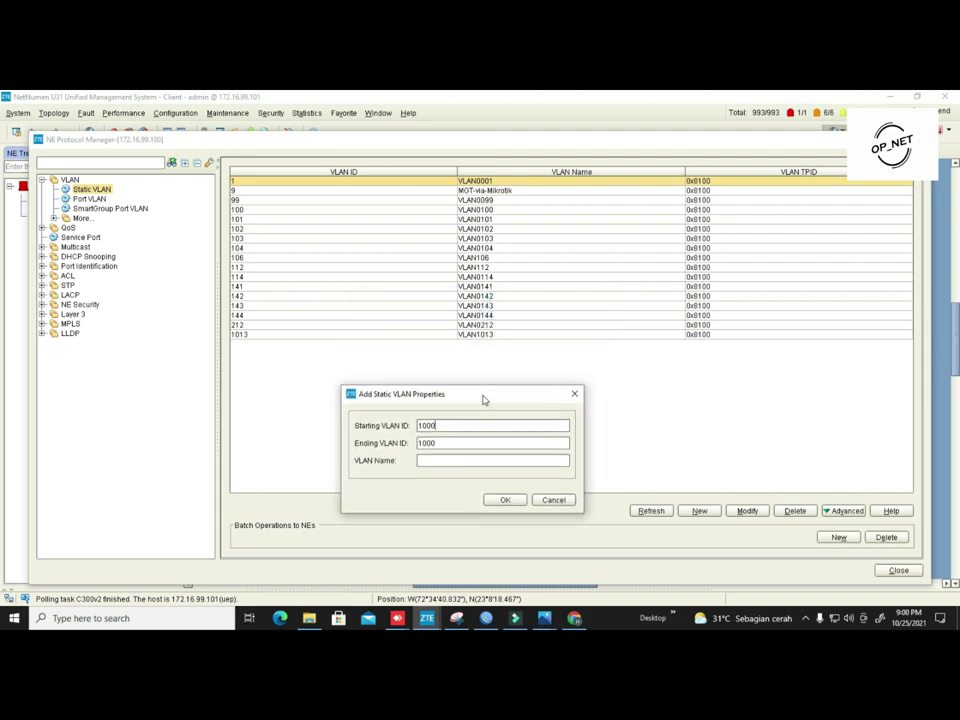
Step: Name it Vlan1000, confirm the addition, and check the new table entry
left_click(458, 460)
type("V")
key("BackSpace")
type("Vlan1000")
left_click(497, 501)
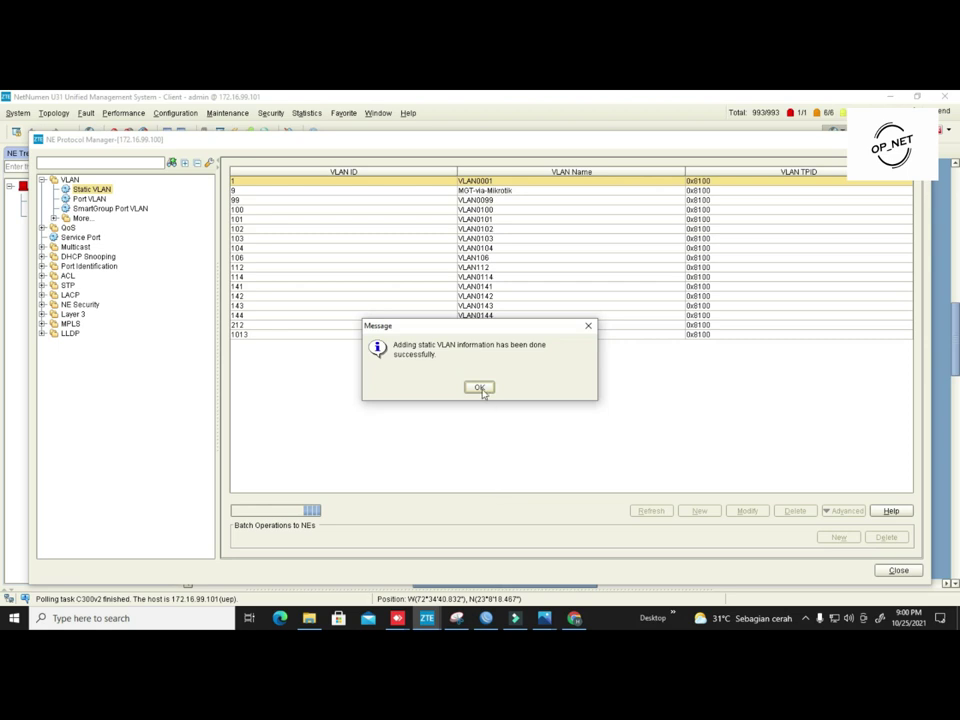
left_click(480, 388)
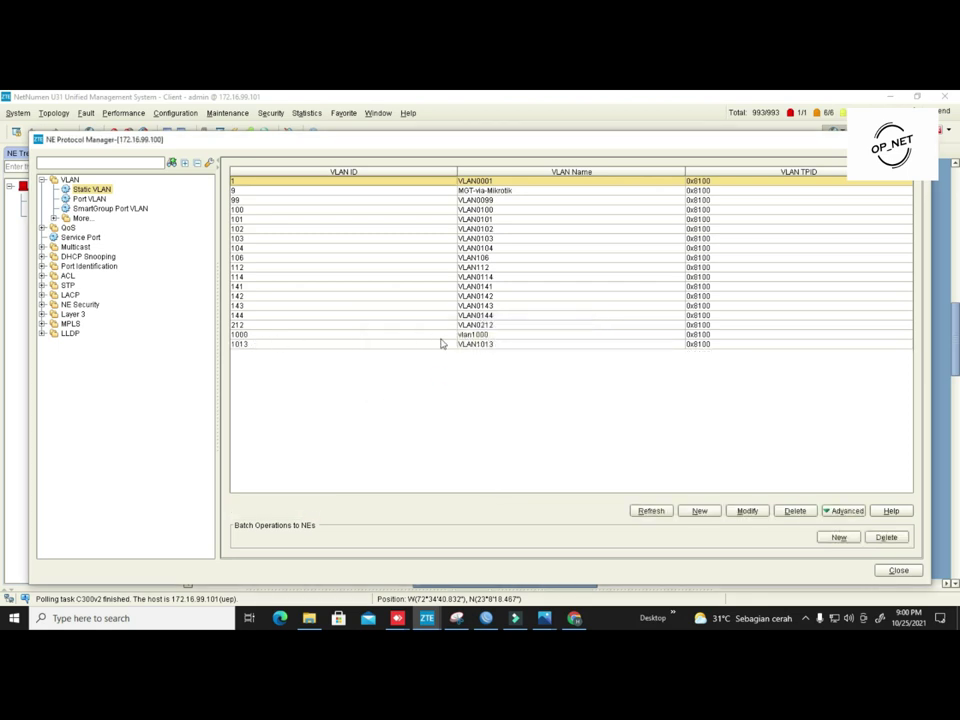
left_click(490, 335)
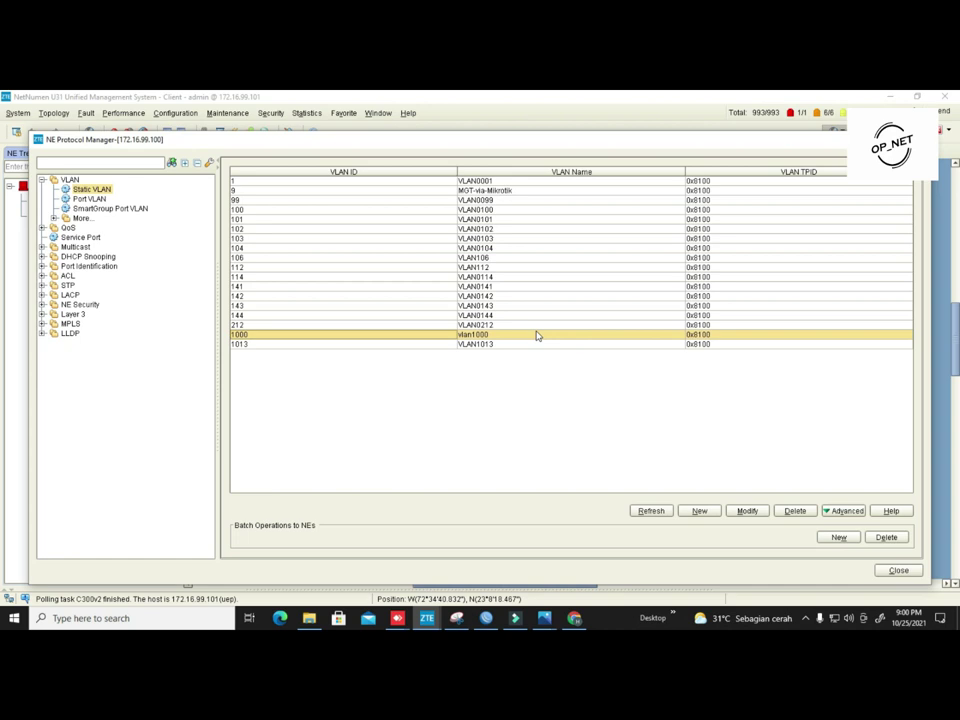
Step: Show Port VLAN settings for Rack 1, Shelf 1, Slot 4-4/SMXA
left_click(88, 199)
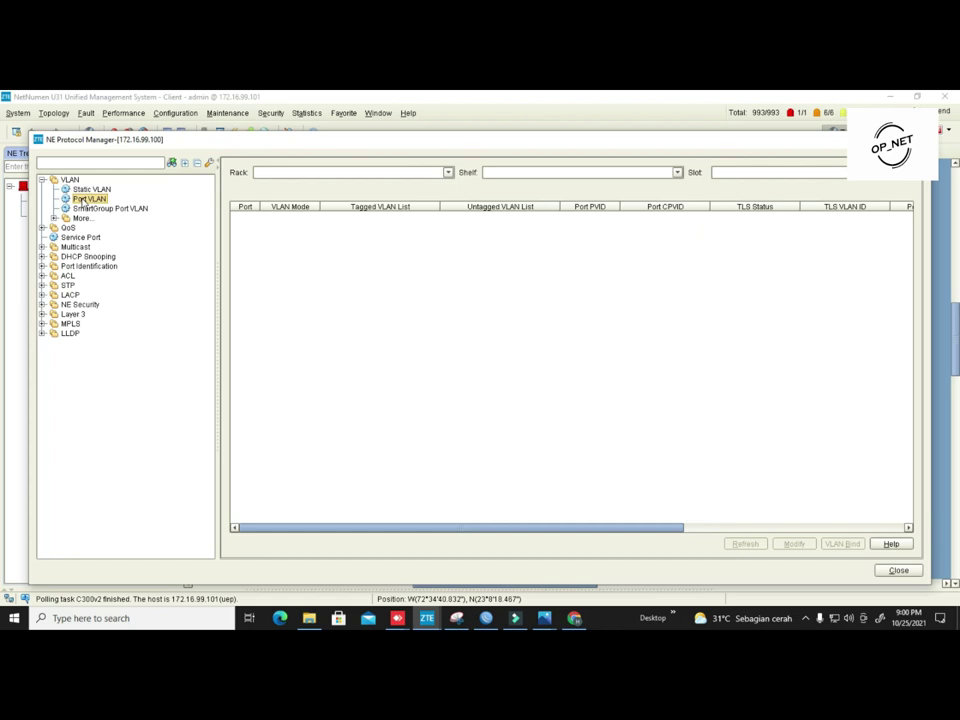
left_click(447, 172)
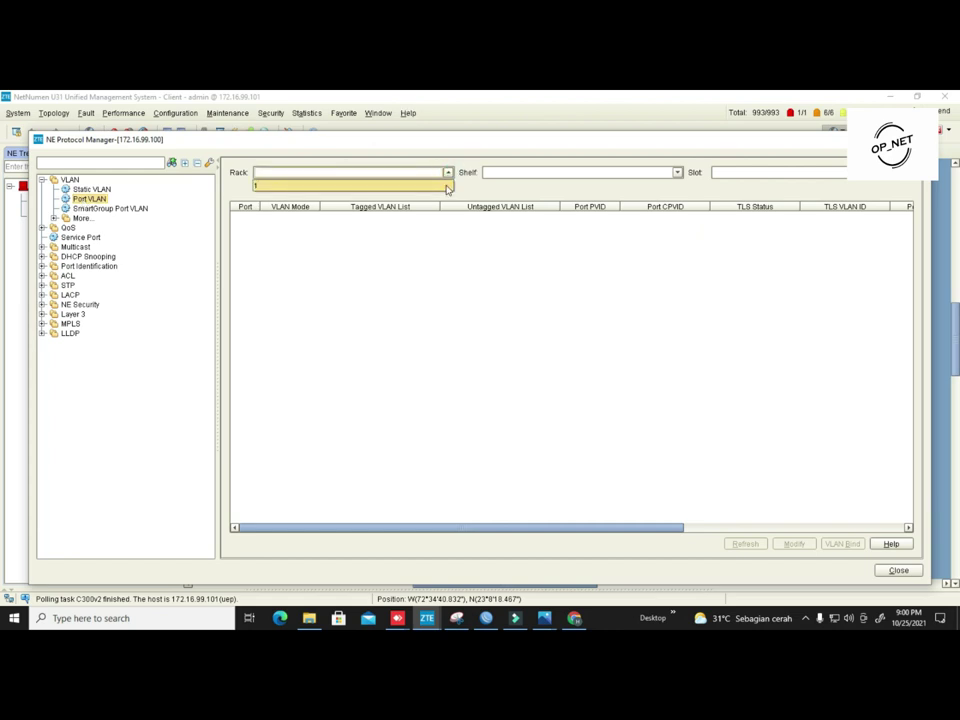
left_click(433, 186)
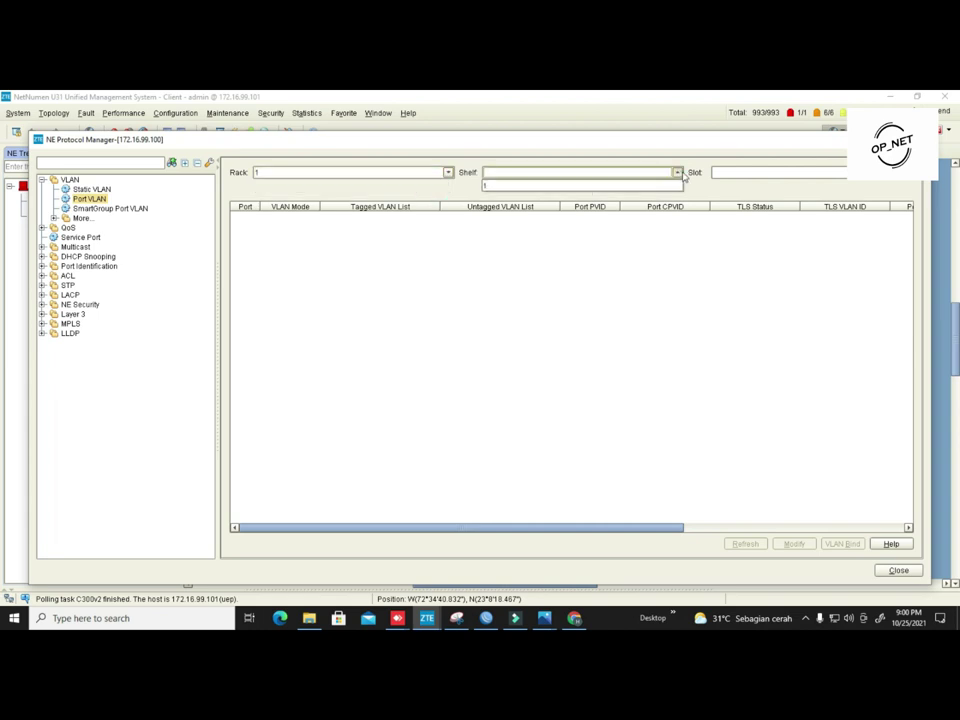
left_click(677, 172)
left_click(645, 186)
left_click(908, 175)
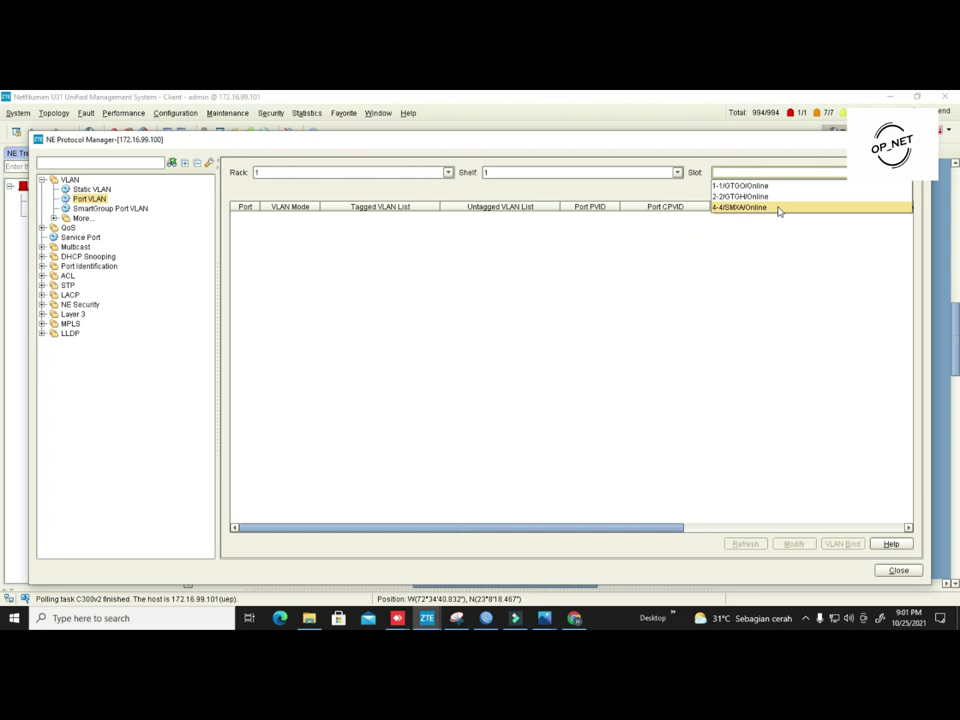
left_click(779, 208)
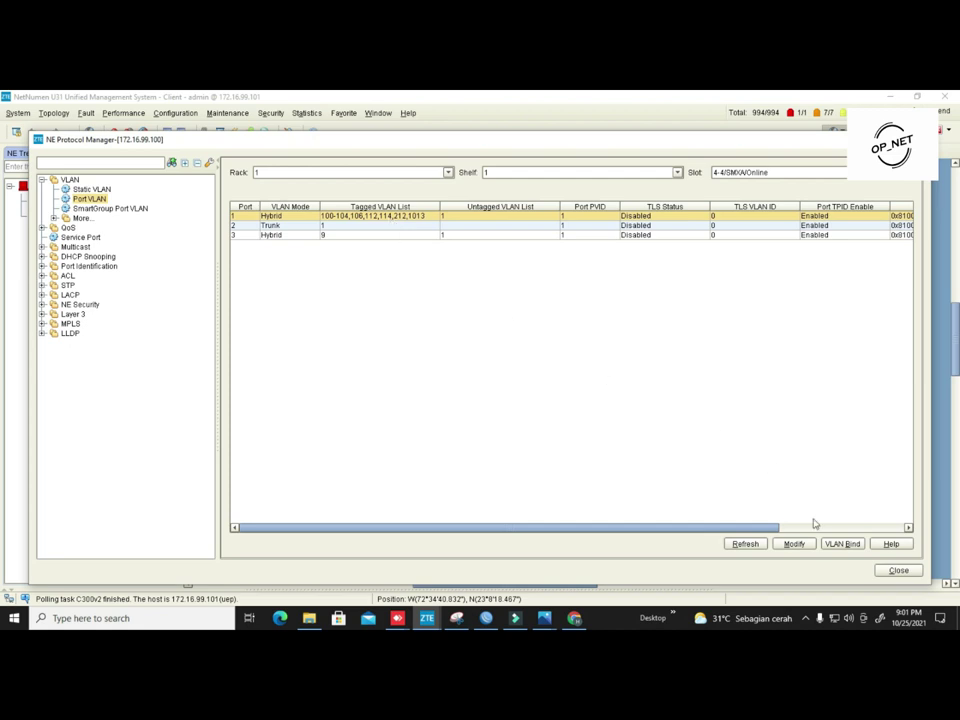
Step: Inspect port 1's VLAN configuration (hybrid, tagging 100-104,106,112,114,212,1013) without changes
left_click(794, 543)
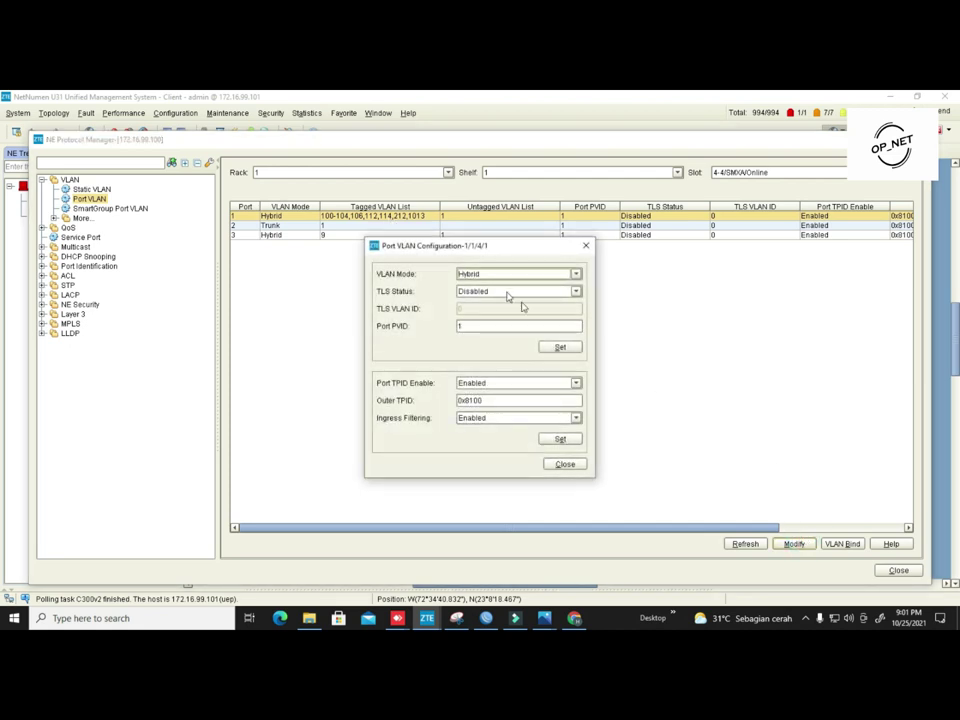
left_click(585, 245)
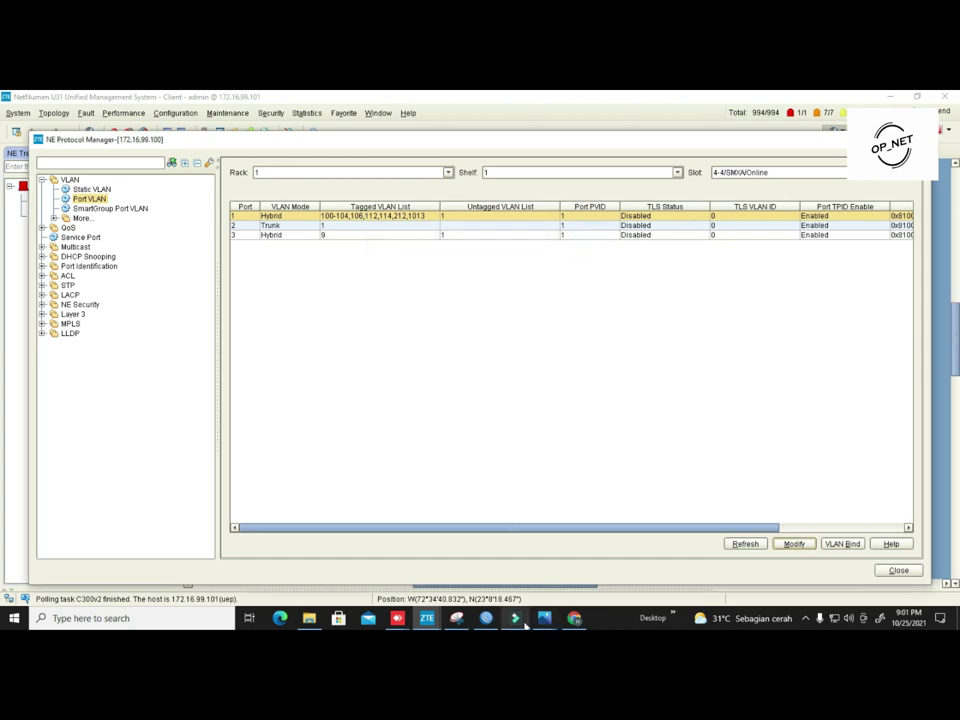
mouse_move(517, 623)
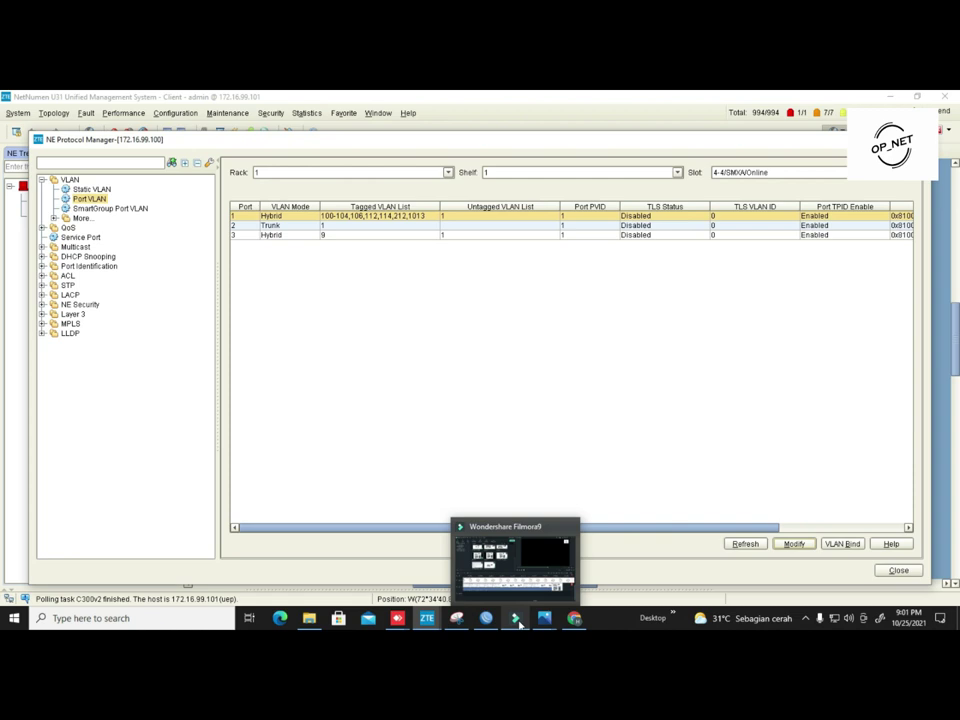
Step: View the gambar 3.png router-OLT-ODC-ODP cabling diagram in Photos
left_click(660, 560)
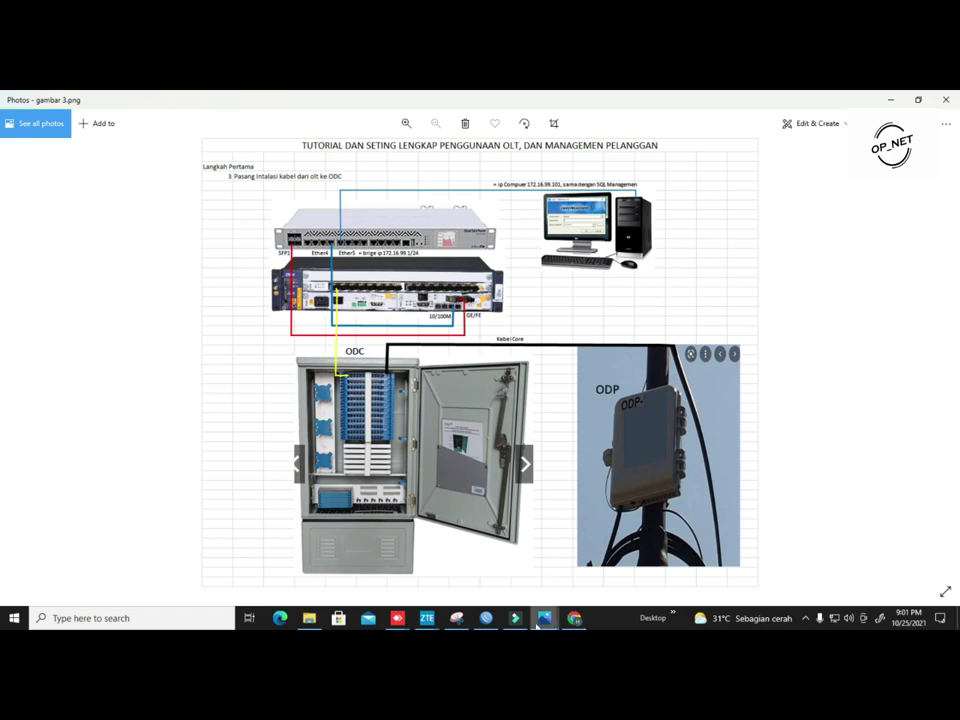
left_click(427, 623)
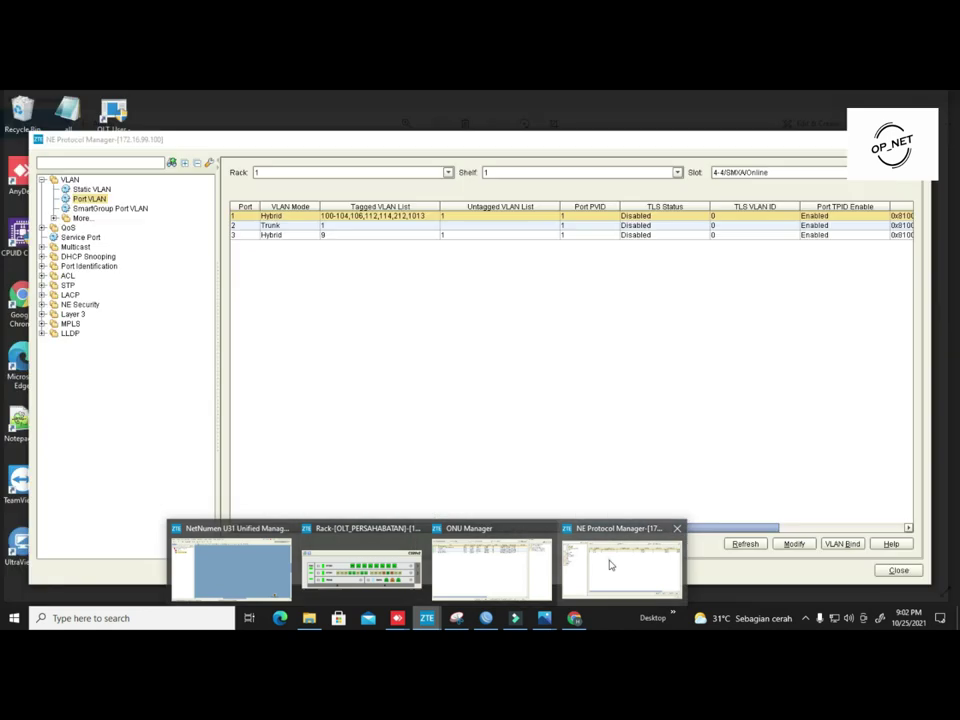
Step: Back in NE Protocol Manager, review slot 4-4/SMXA ports 1-3 and port 1's VLAN settings
left_click(609, 565)
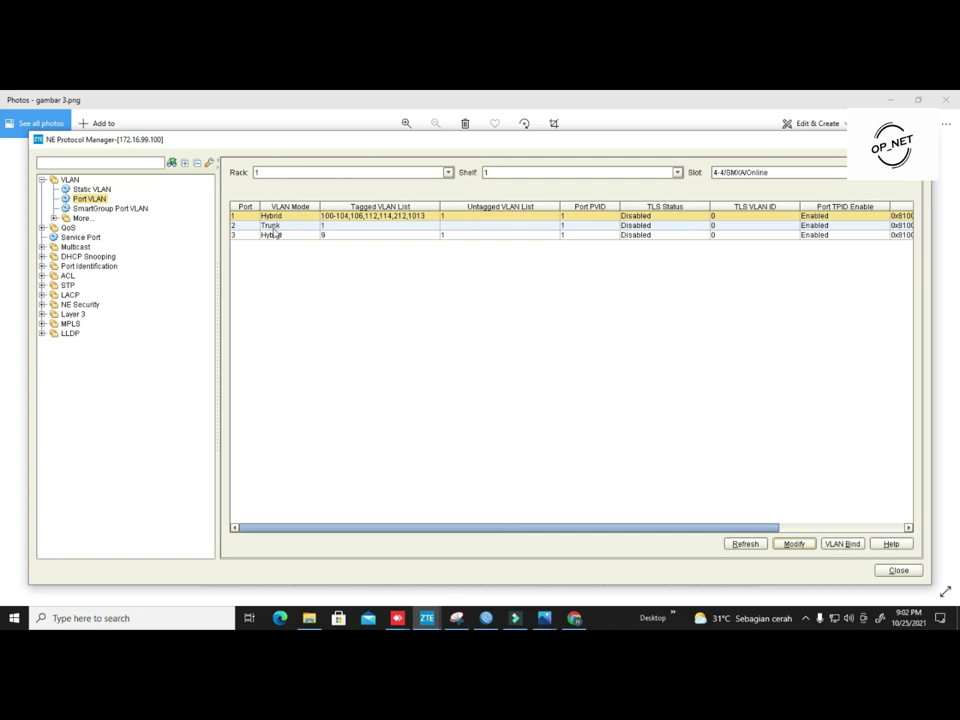
left_click(271, 226)
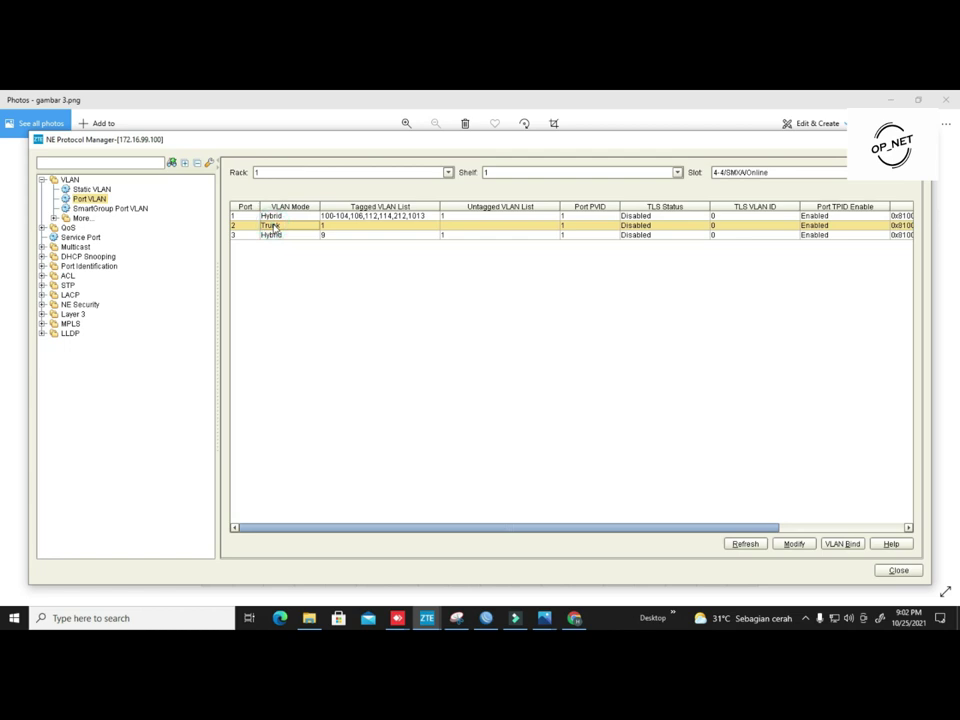
left_click(279, 236)
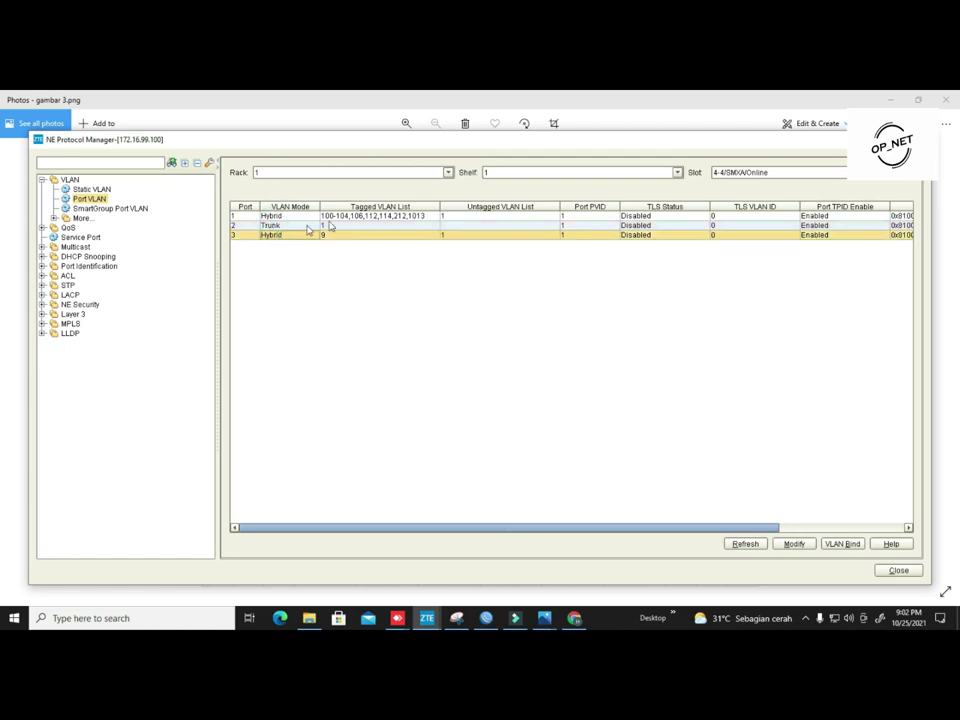
left_click(296, 217)
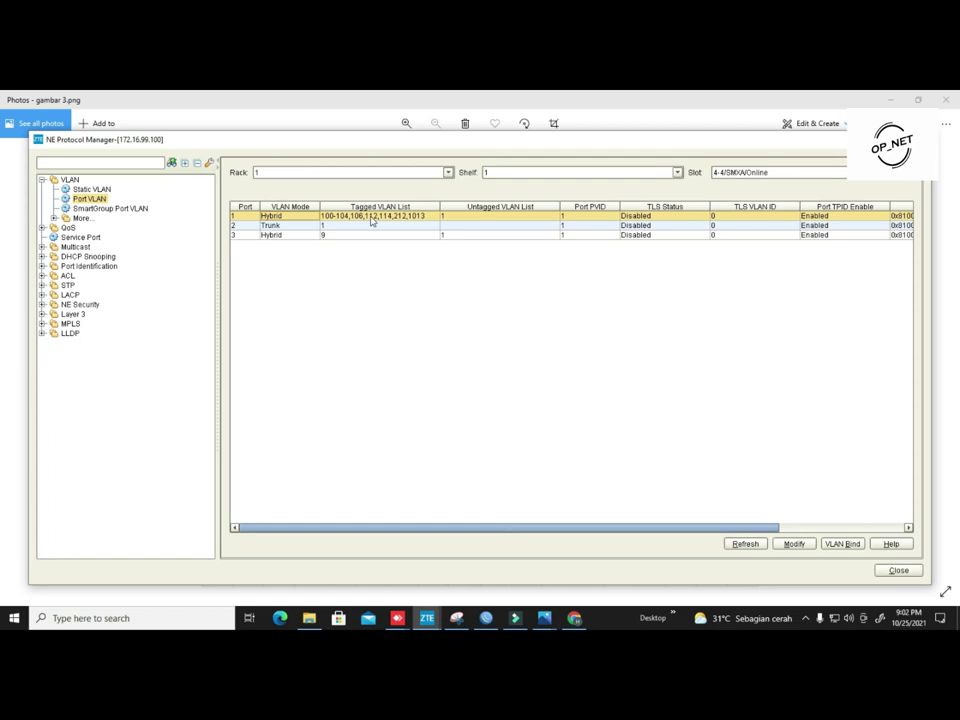
left_click(793, 544)
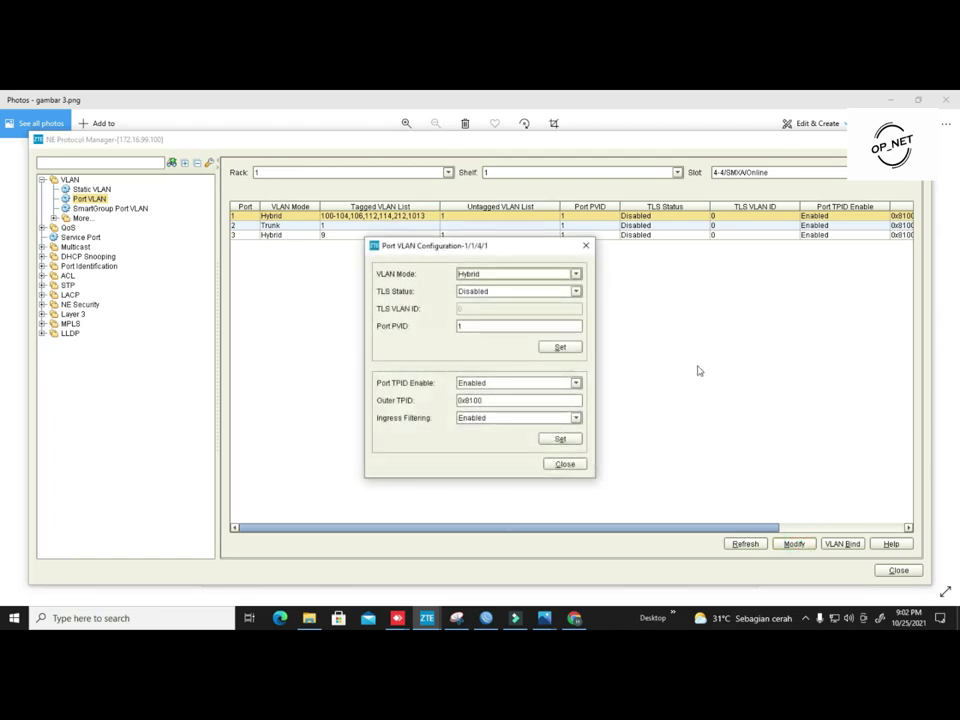
left_click(585, 246)
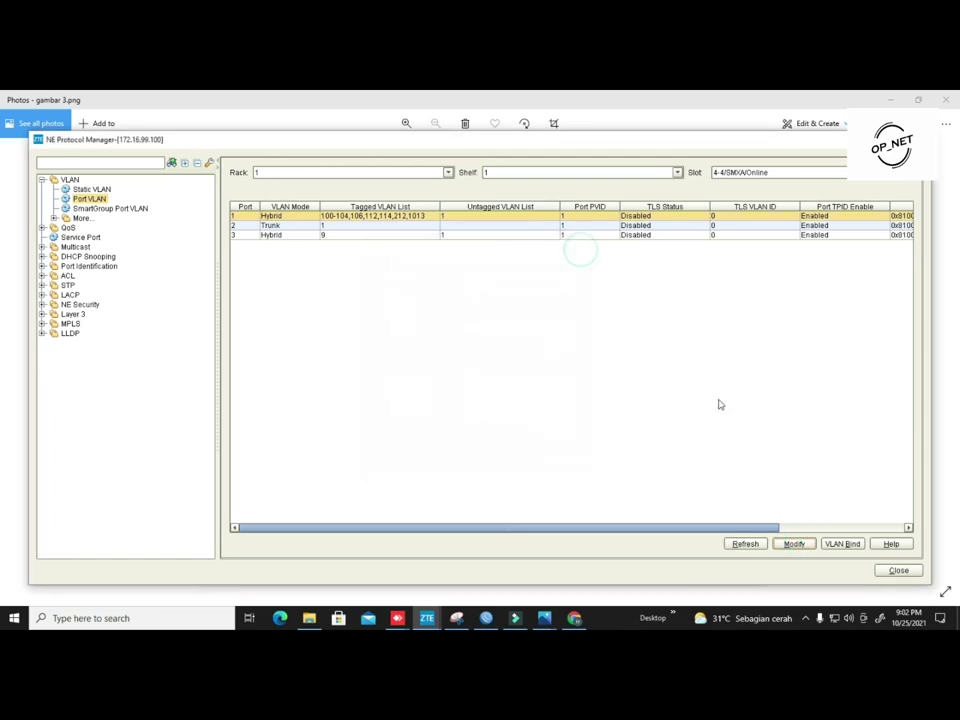
Step: Bind VLAN 1000 as tagged on port 1, then close the NE Protocol Manager
left_click(839, 546)
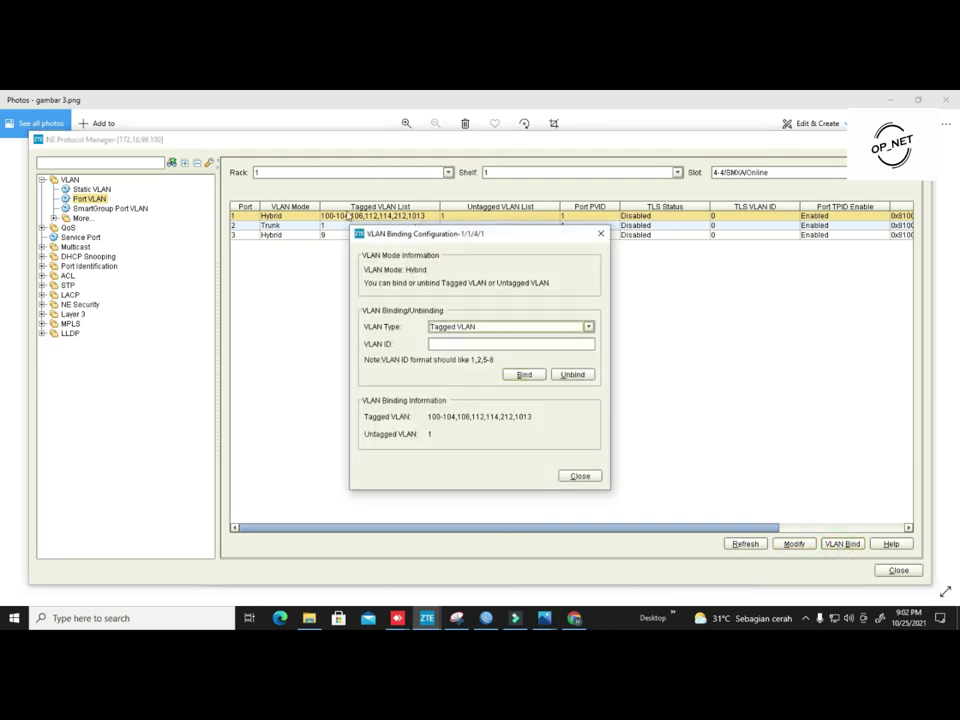
left_click(464, 343)
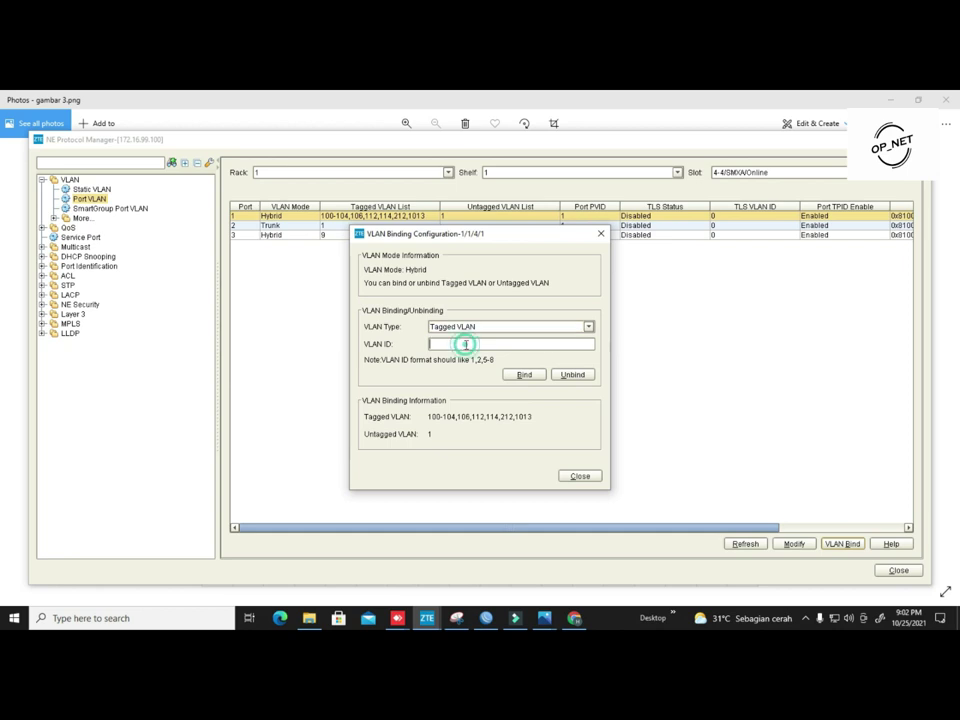
type("1000")
left_click(522, 374)
left_click(479, 381)
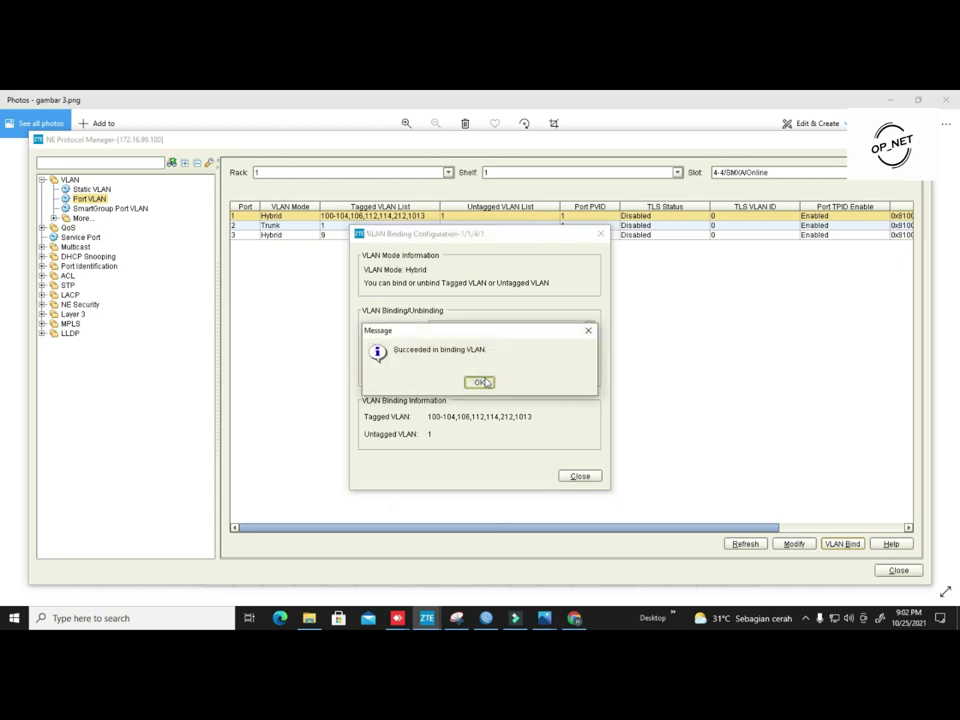
left_click(581, 477)
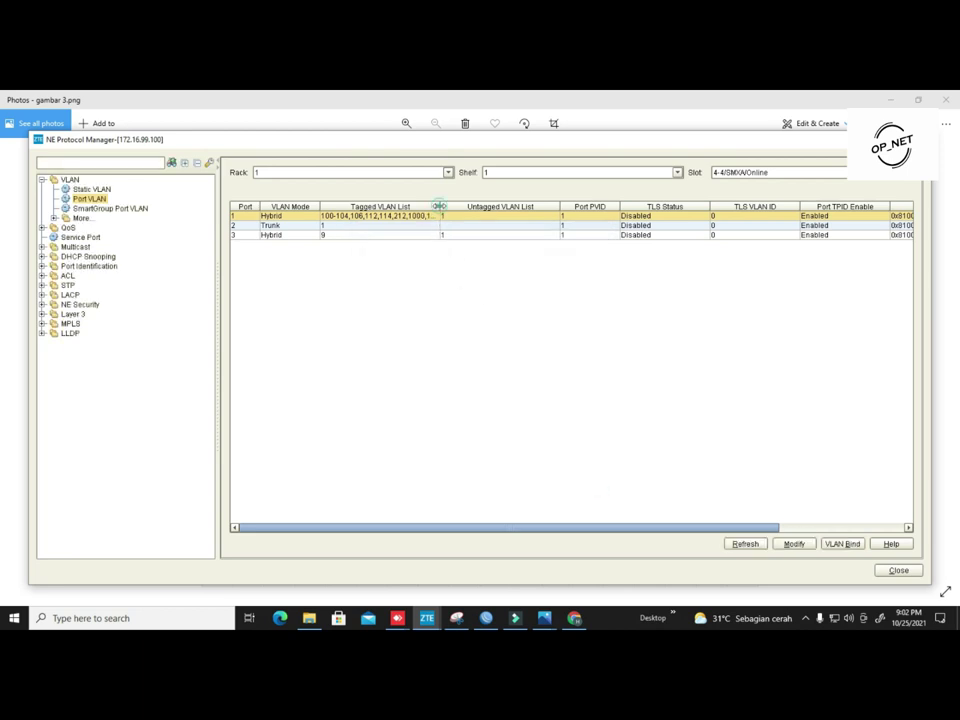
left_click_drag(440, 206, 459, 206)
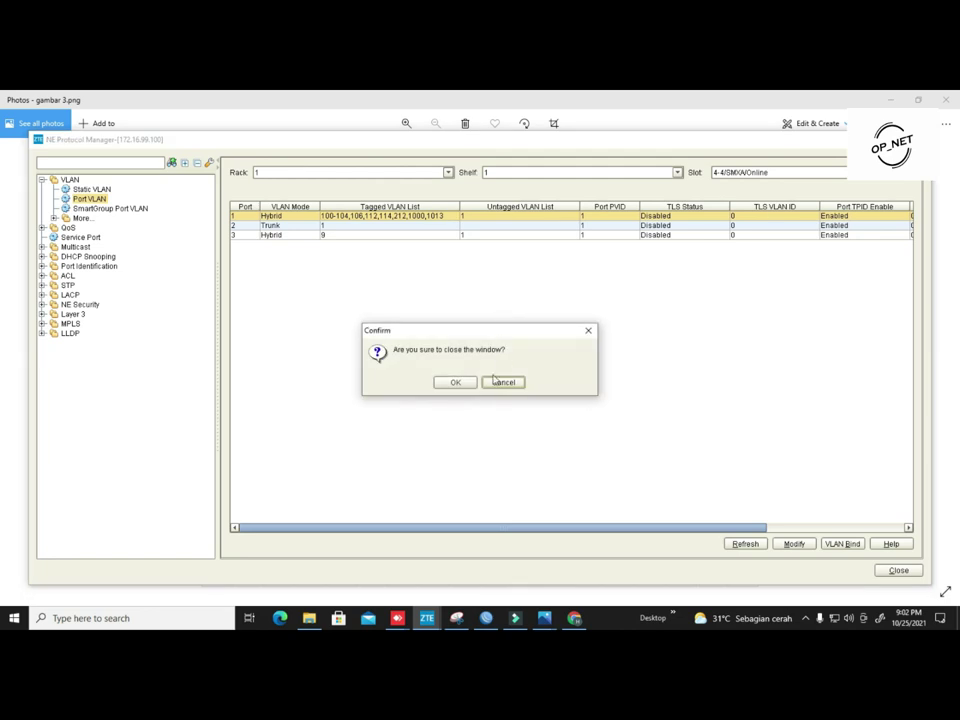
left_click(455, 383)
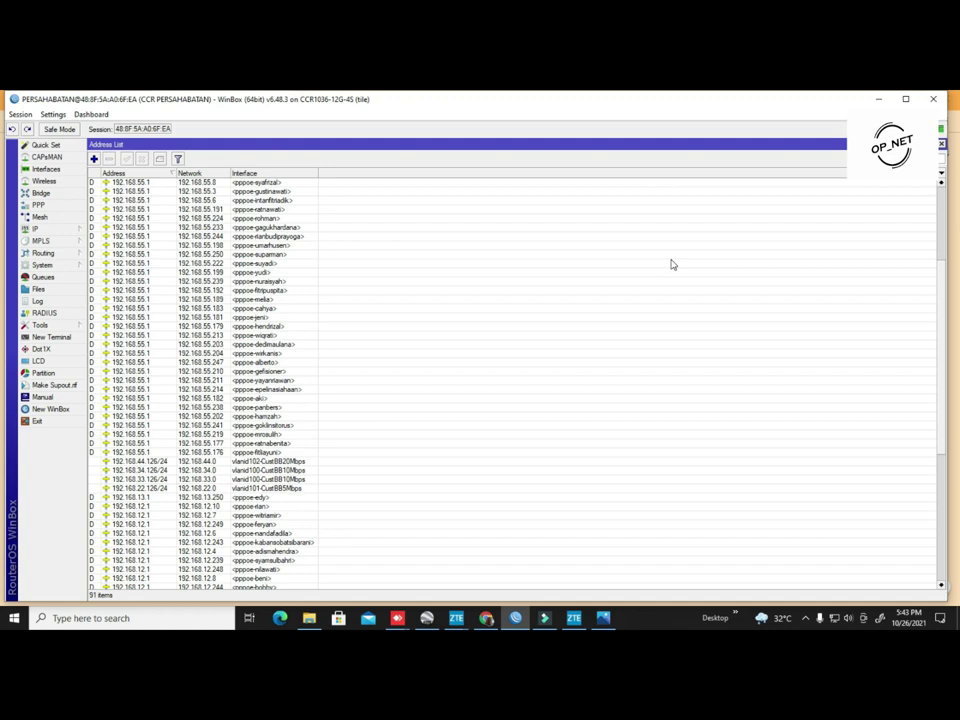
Step: Find and select the vlan1000_Cus 30Mbps VLAN under sfp1-PON-Downstream in the Interface List
left_click(50, 170)
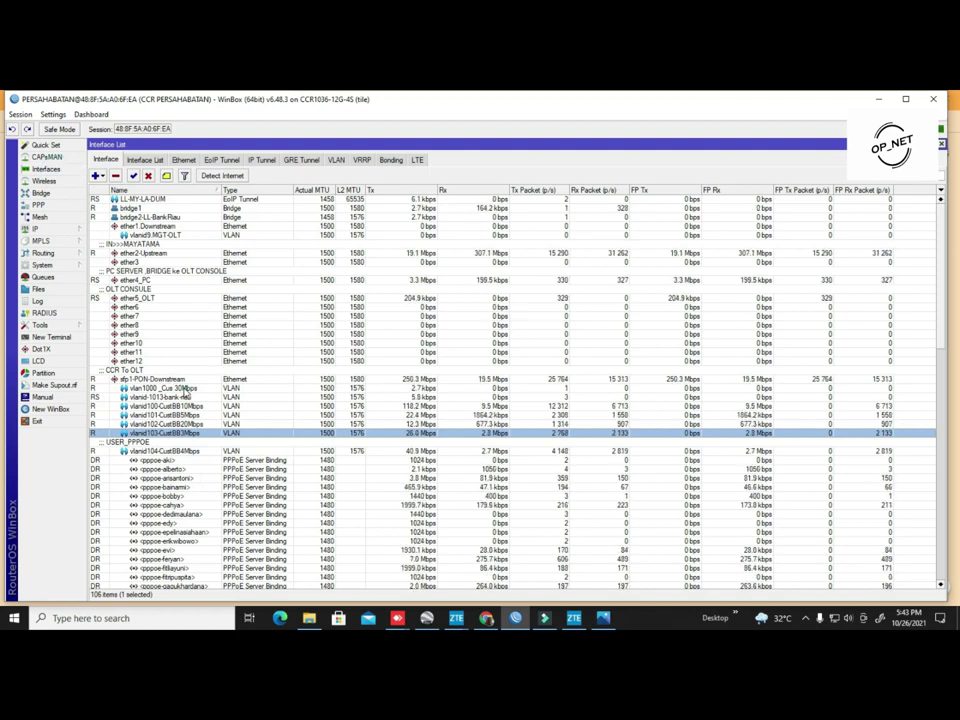
left_click(186, 389)
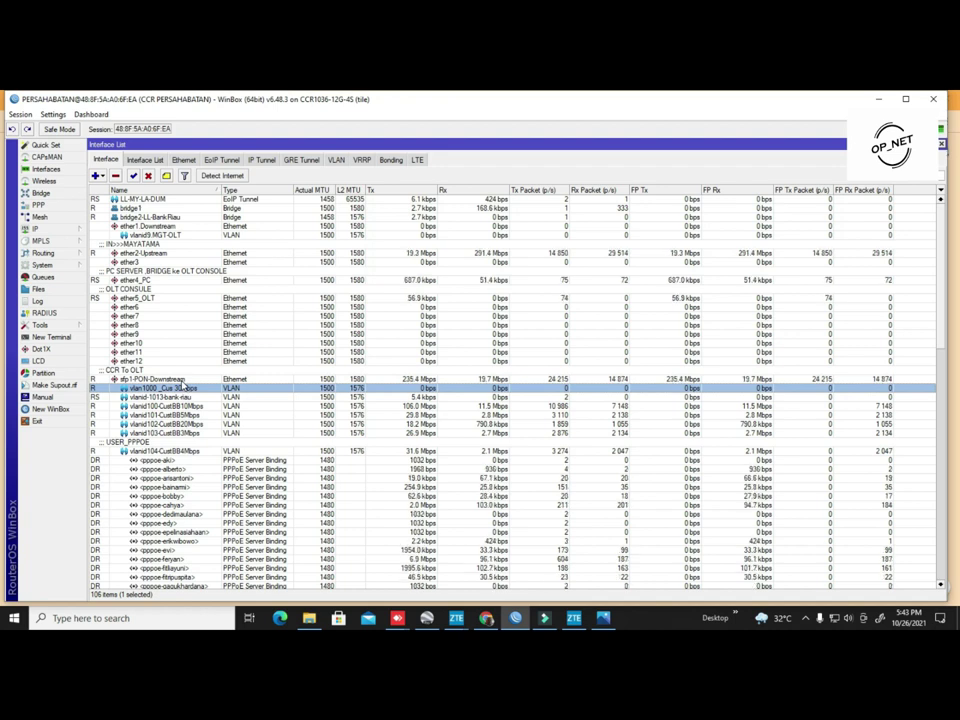
left_click(183, 381)
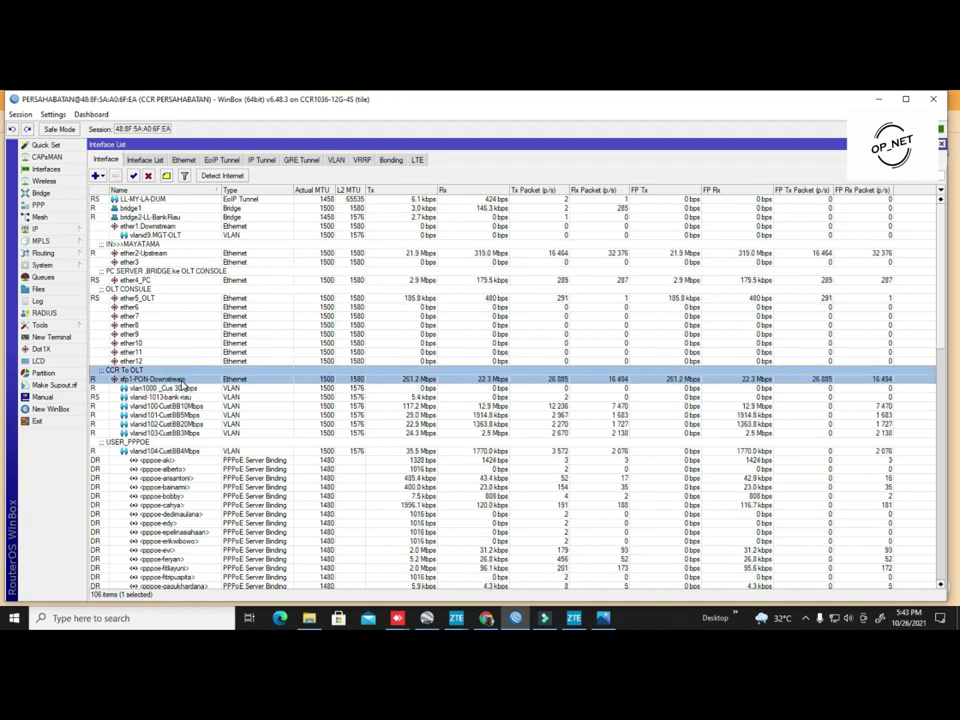
left_click(190, 389)
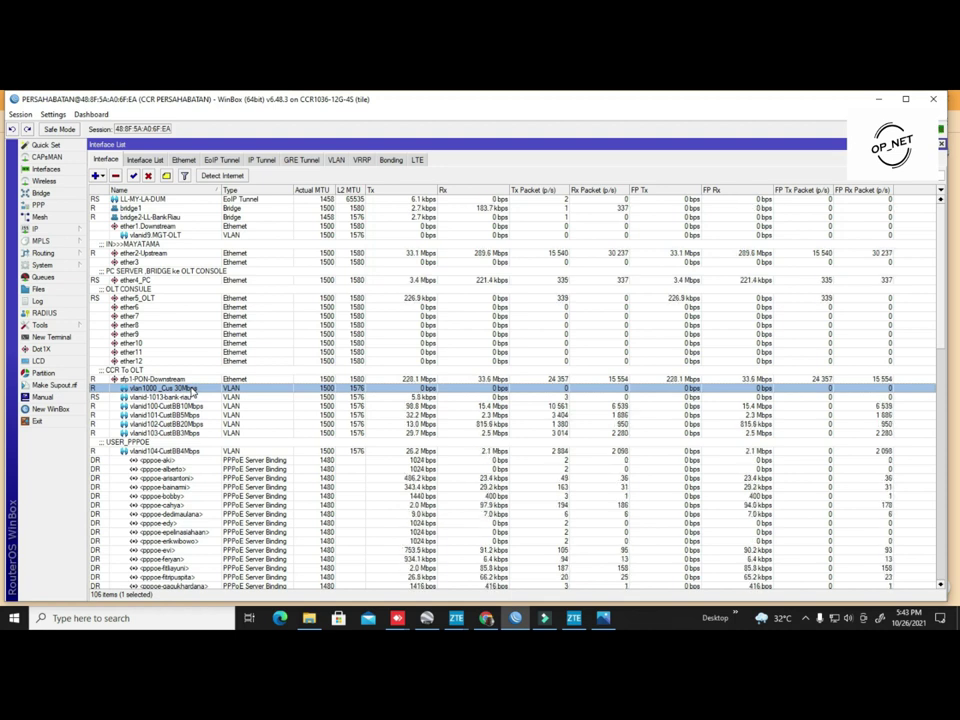
left_click(50, 231)
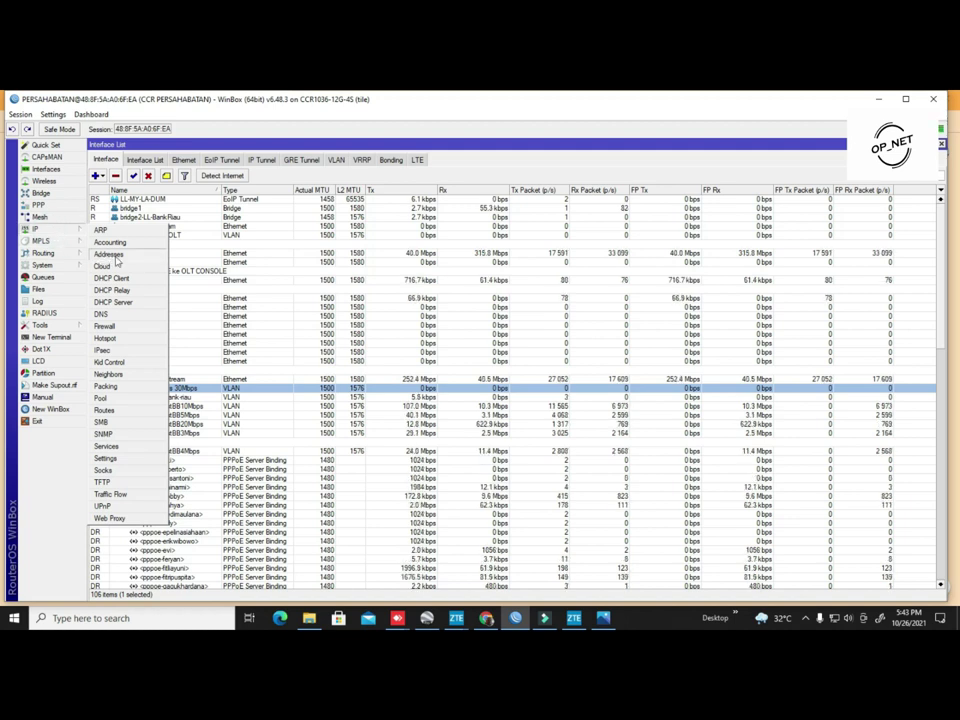
left_click(195, 345)
left_click(155, 388)
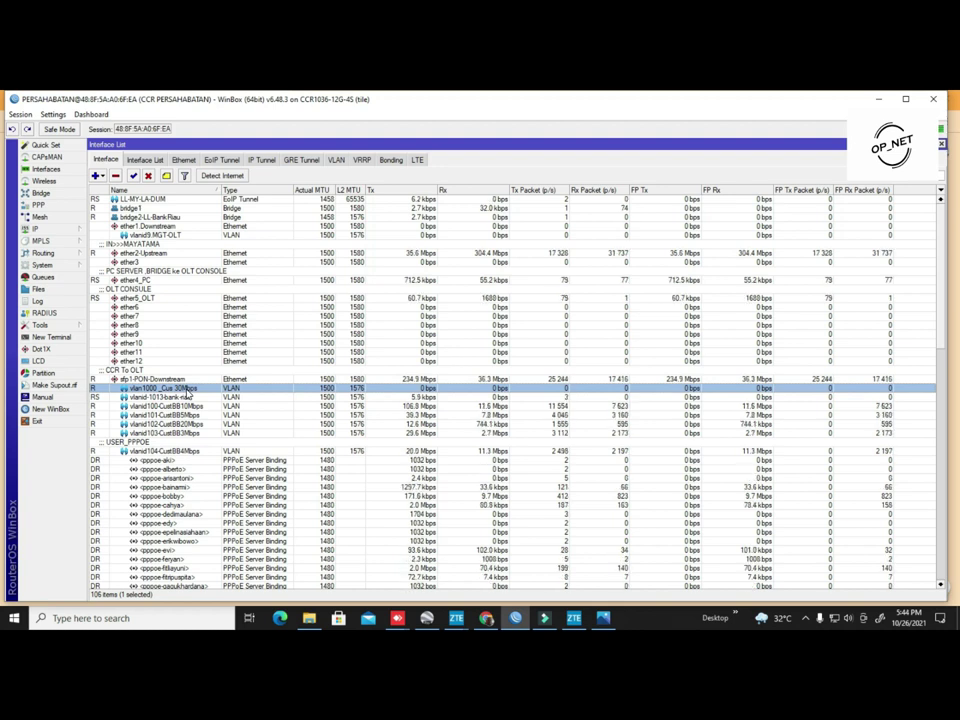
left_click(38, 229)
Step: Start a new IP address entry assigned to interface vlan1000_Cus 30Mbps
left_click(88, 195)
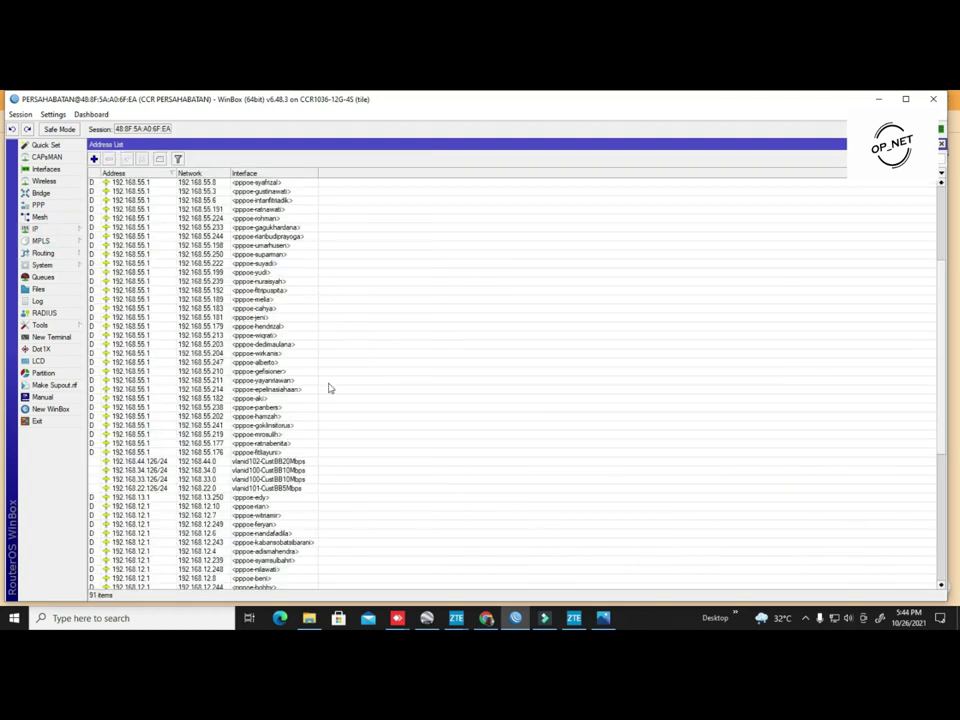
scroll(405, 427, "down", 1)
left_click(95, 159)
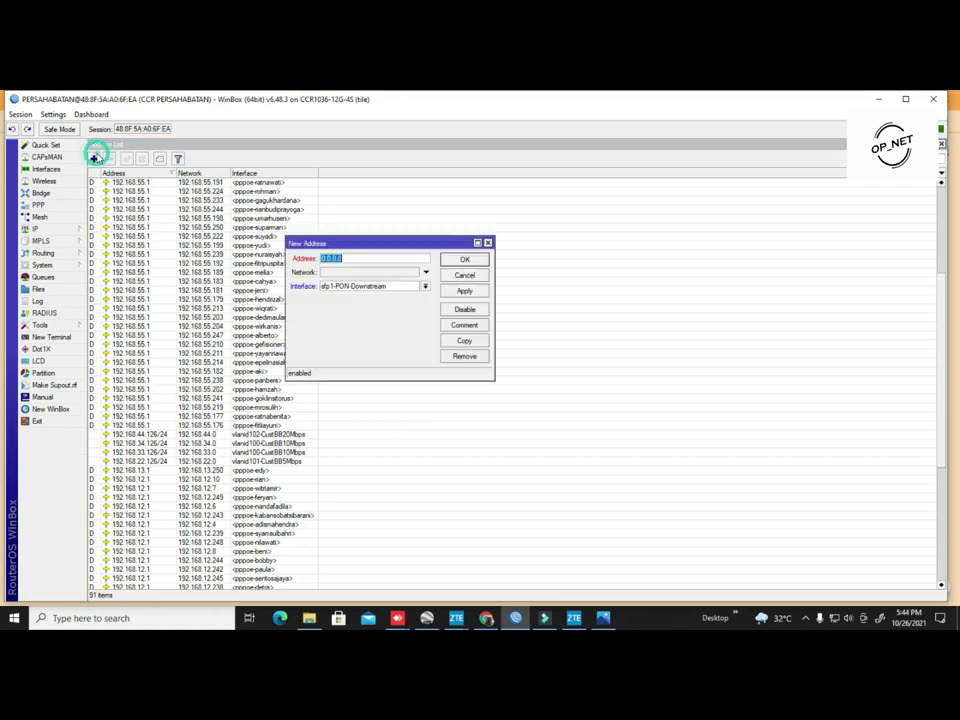
left_click(424, 287)
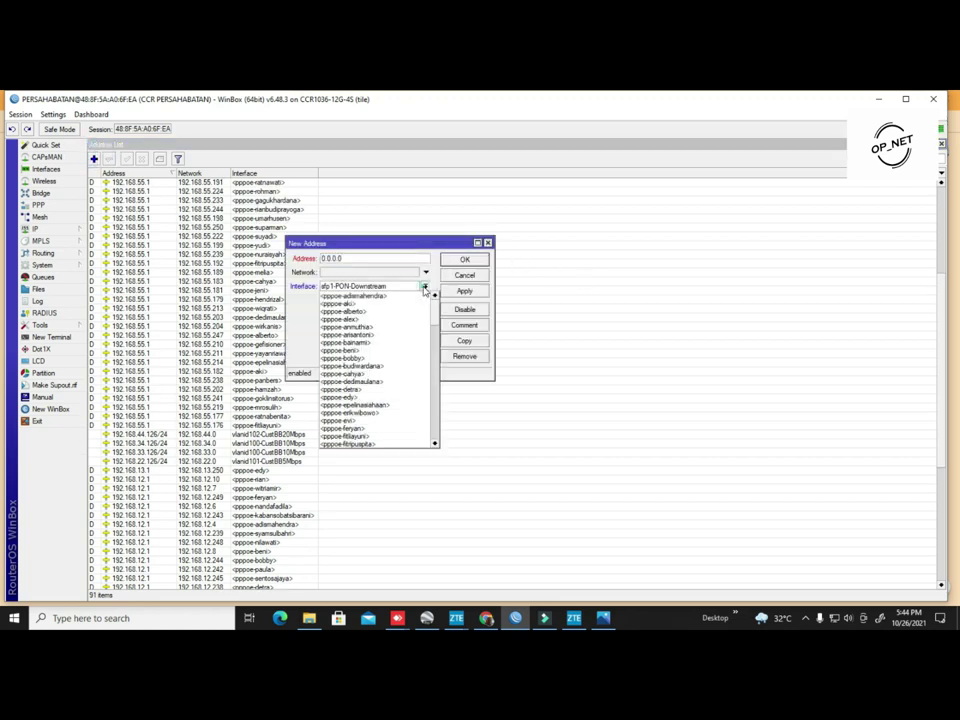
left_click_drag(433, 312, 436, 434)
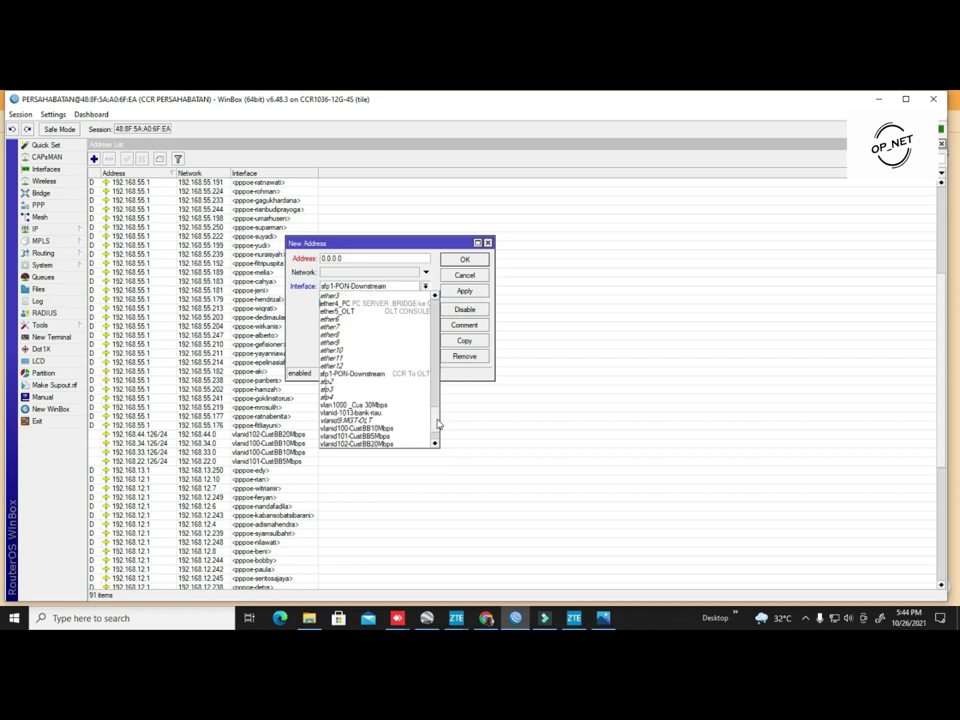
left_click(380, 398)
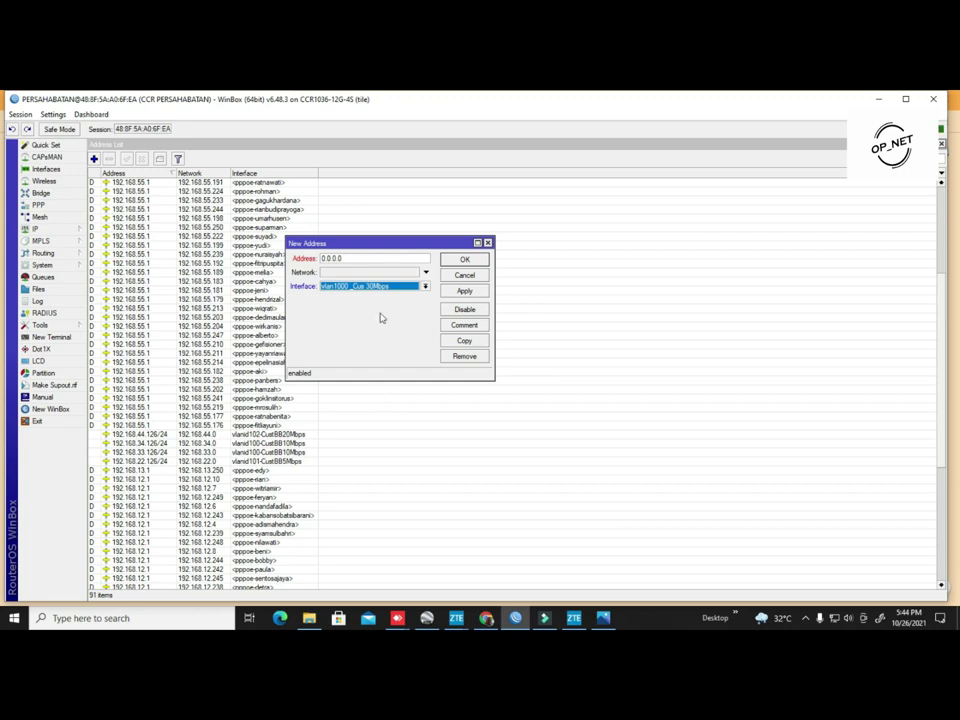
Step: Enter 192.168.101.126/24 as the address, then apply and save it
left_click(360, 258)
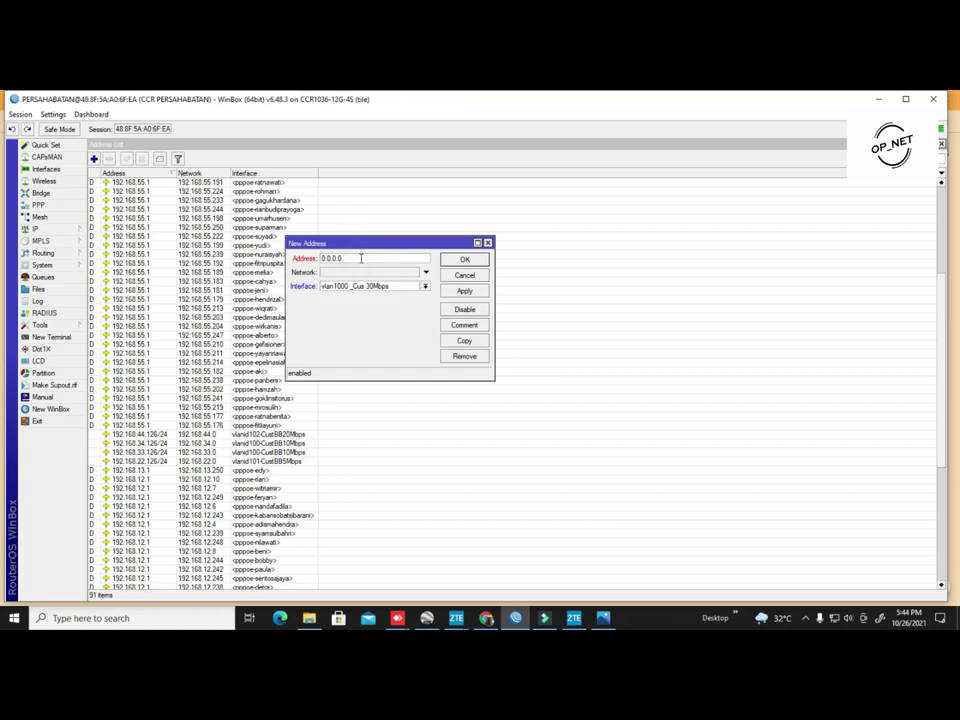
key("BackSpace")
key("BackSpace")
key("BackSpace")
key("BackSpace")
key("BackSpace")
type("192.16")
type("8.101")
type(".")
left_click(463, 292)
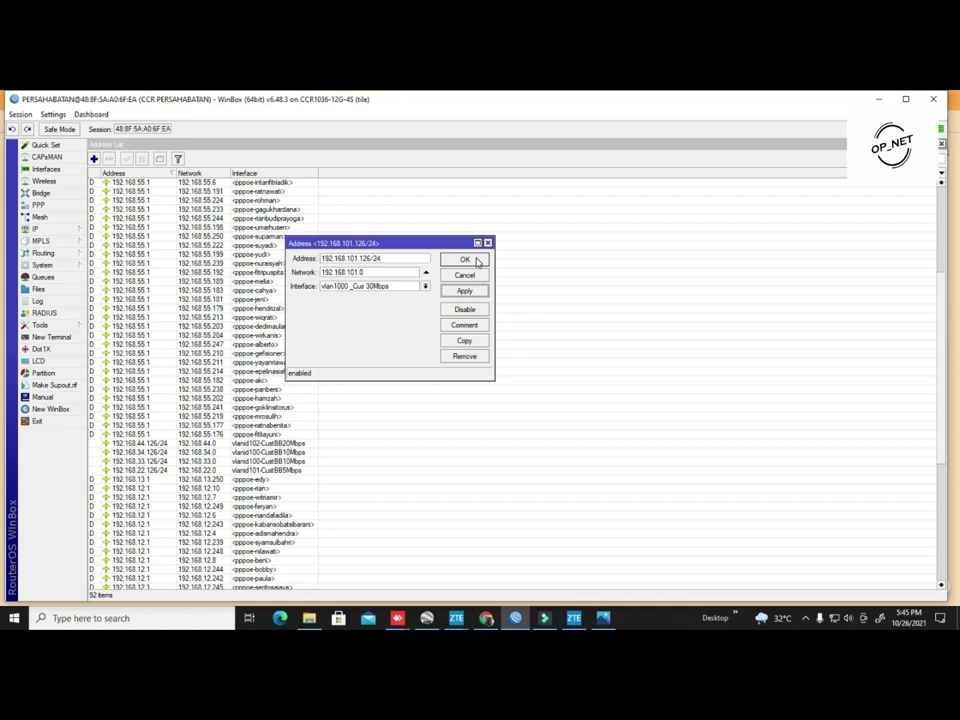
left_click(474, 260)
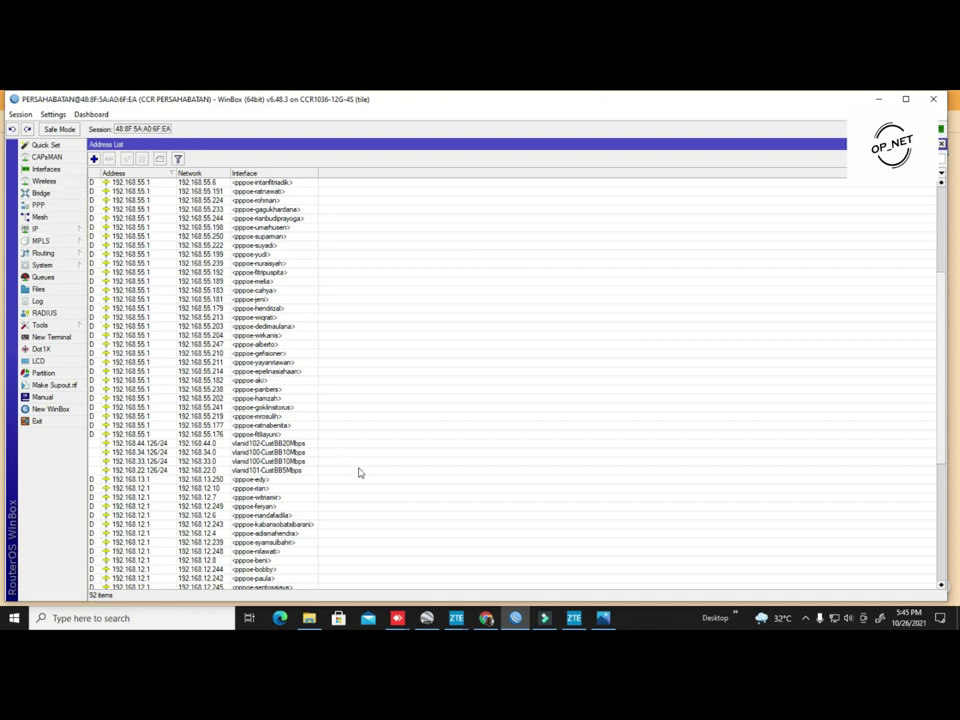
Step: Check the 192.168.101.126/24 entry on vlan1000_Cus 30Mbps in the Address List without changing it
scroll(361, 470, "down", 1)
scroll(361, 470, "down", 8)
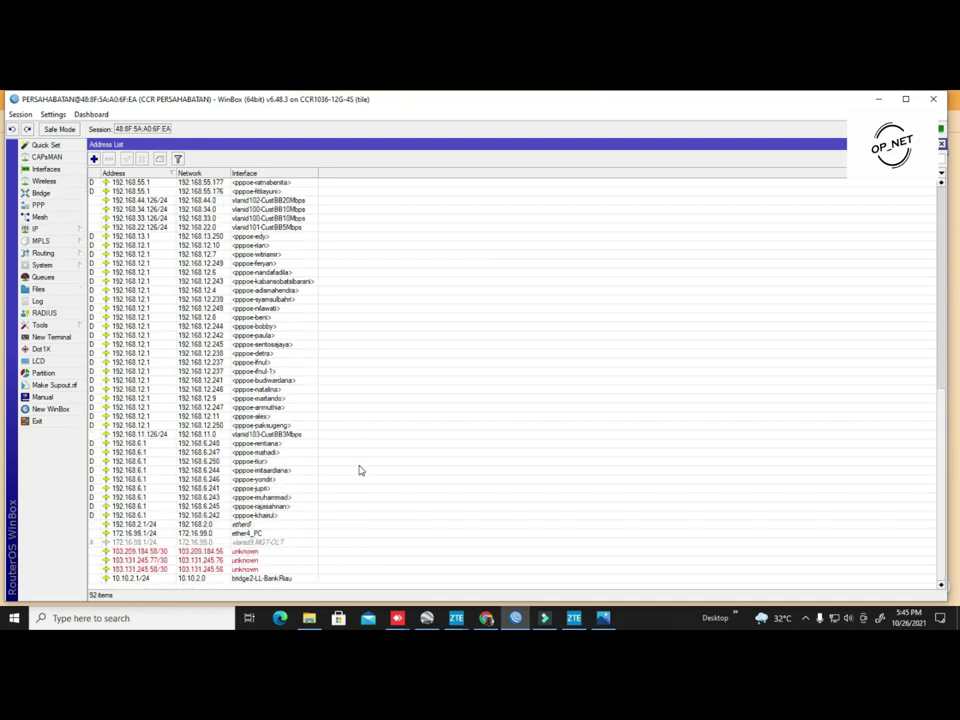
scroll(280, 500, "up", 3)
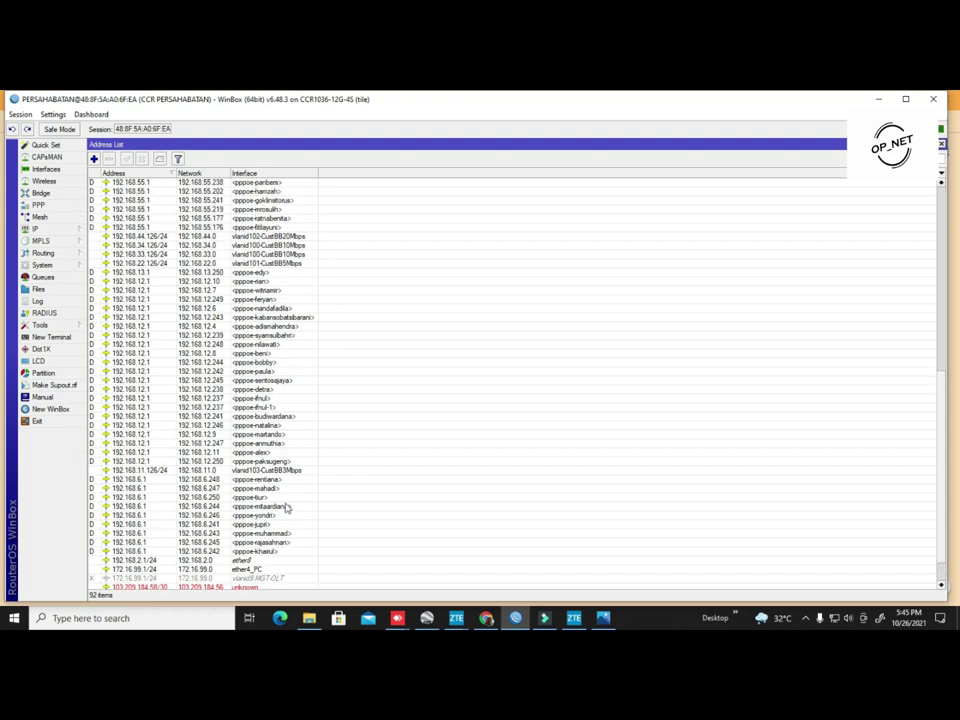
scroll(283, 498, "up", 1)
scroll(285, 495, "up", 10)
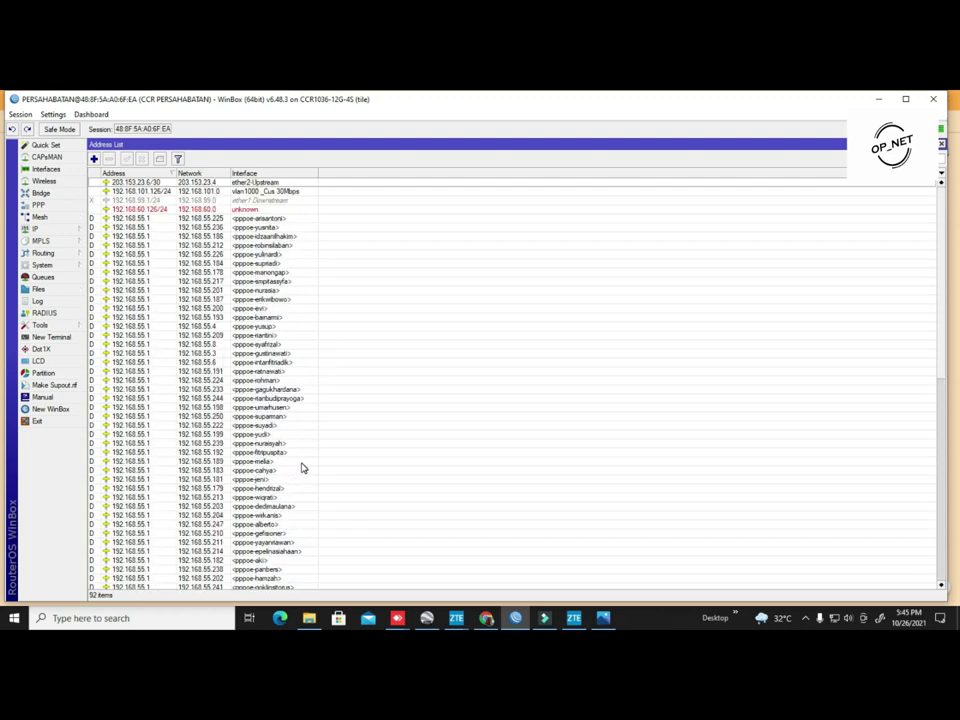
double_click(284, 191)
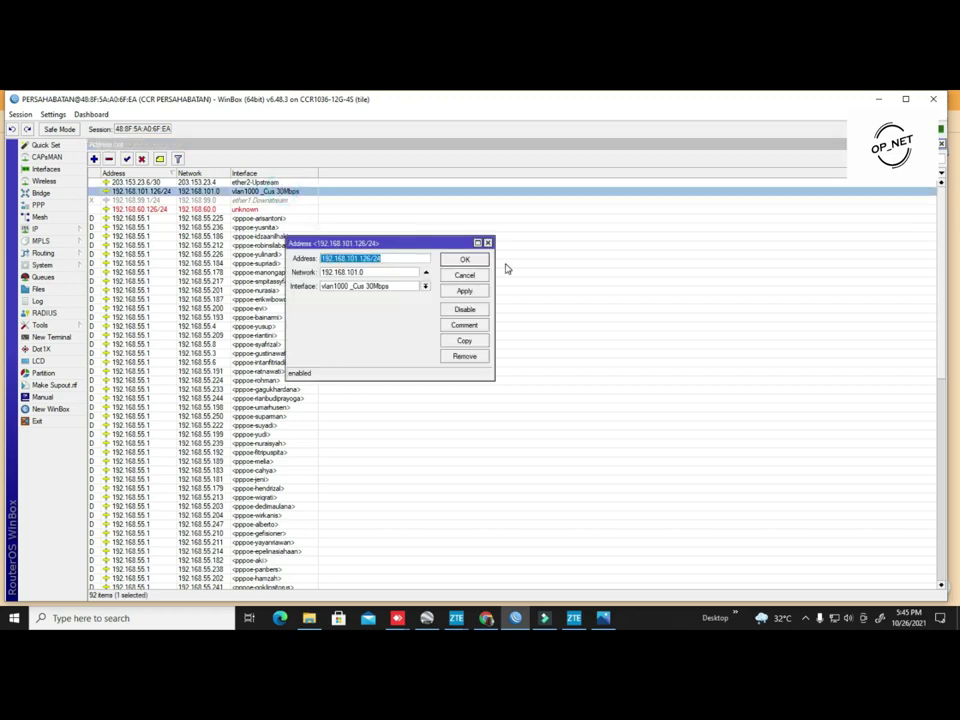
left_click(488, 243)
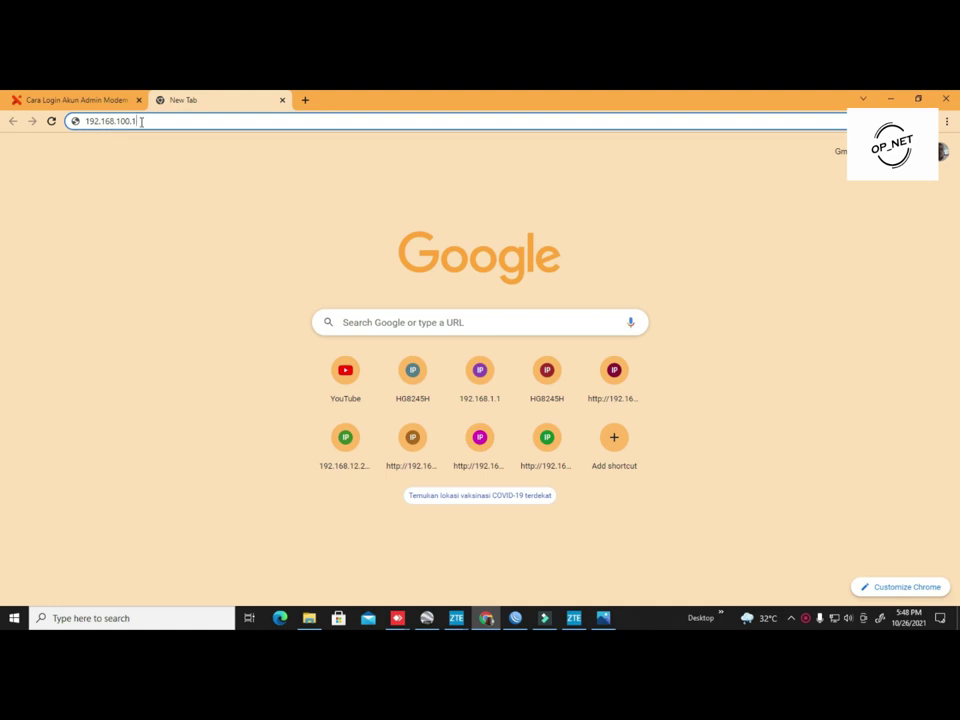
Step: Load 192.168.100.1 and copy the support username from the credentials article
key("Return")
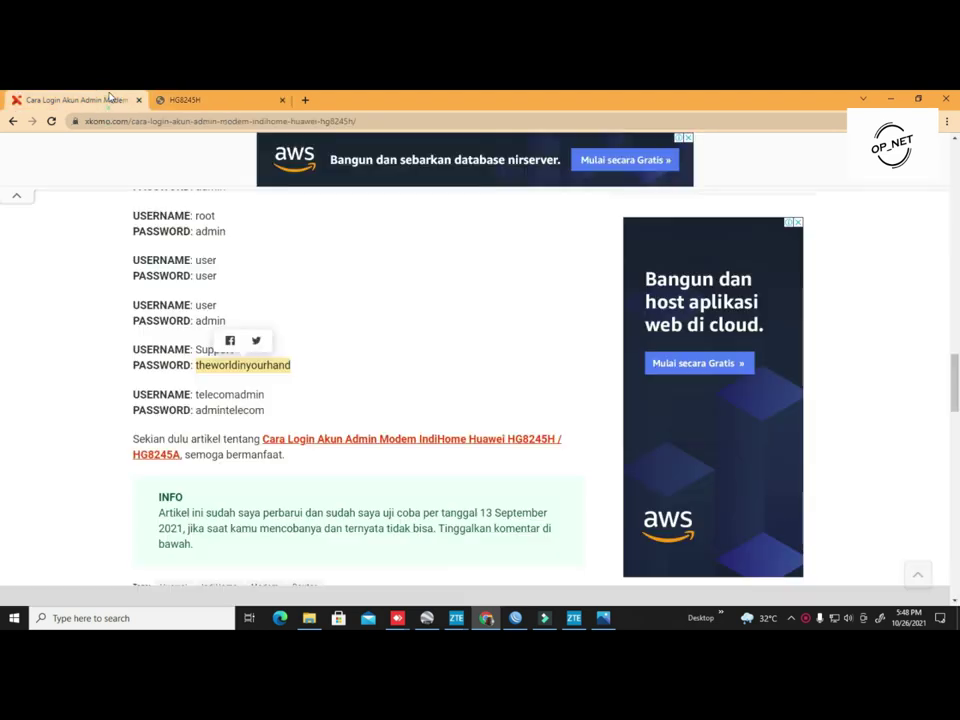
left_click(111, 99)
left_click(249, 354)
left_click_drag(242, 347, 196, 350)
key("ctrl+c")
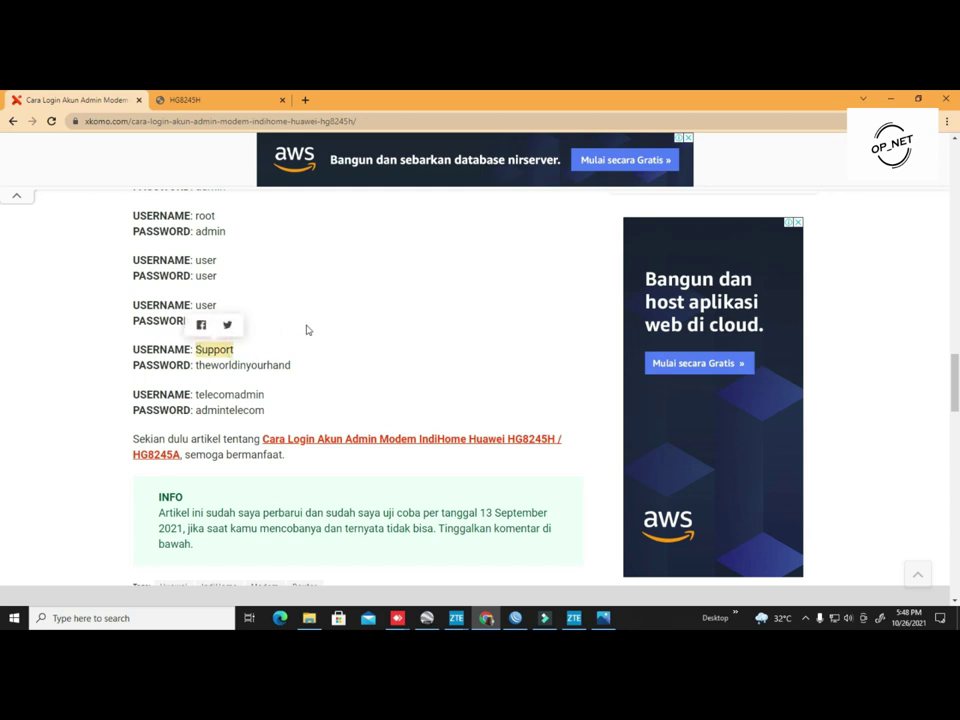
Step: Paste the support username into the HG8245H login Account field
left_click(190, 99)
left_click(440, 269)
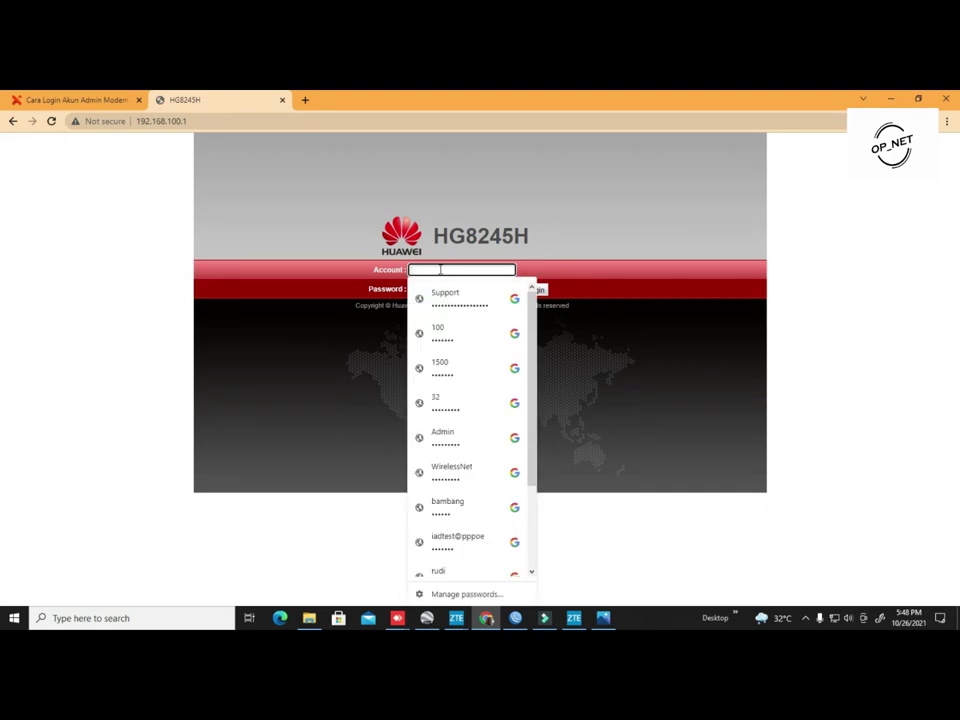
key("ctrl+v")
left_click(572, 253)
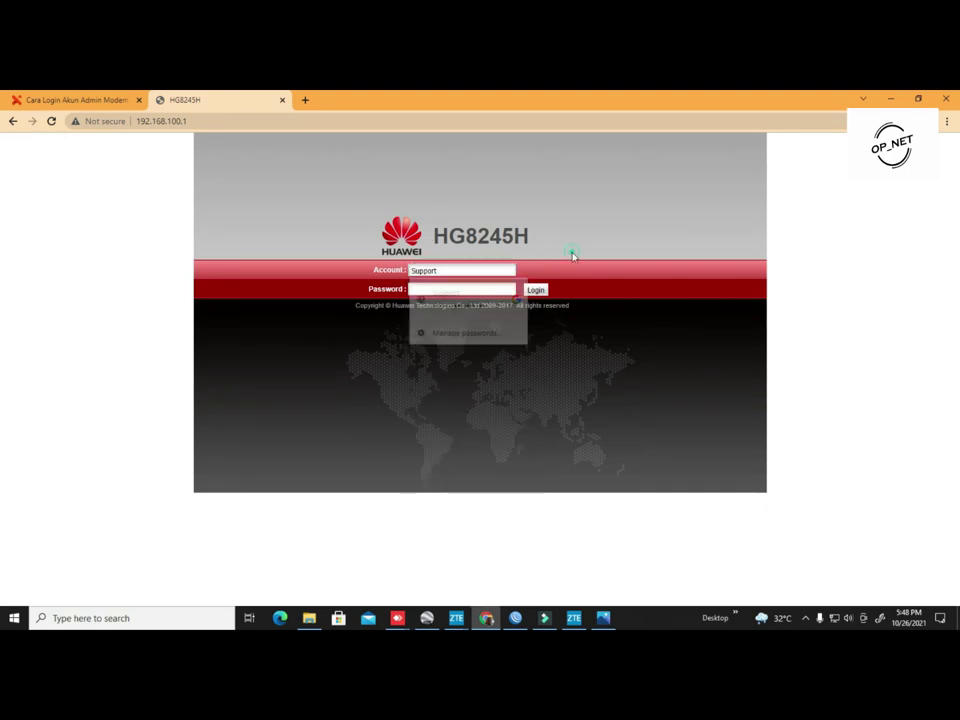
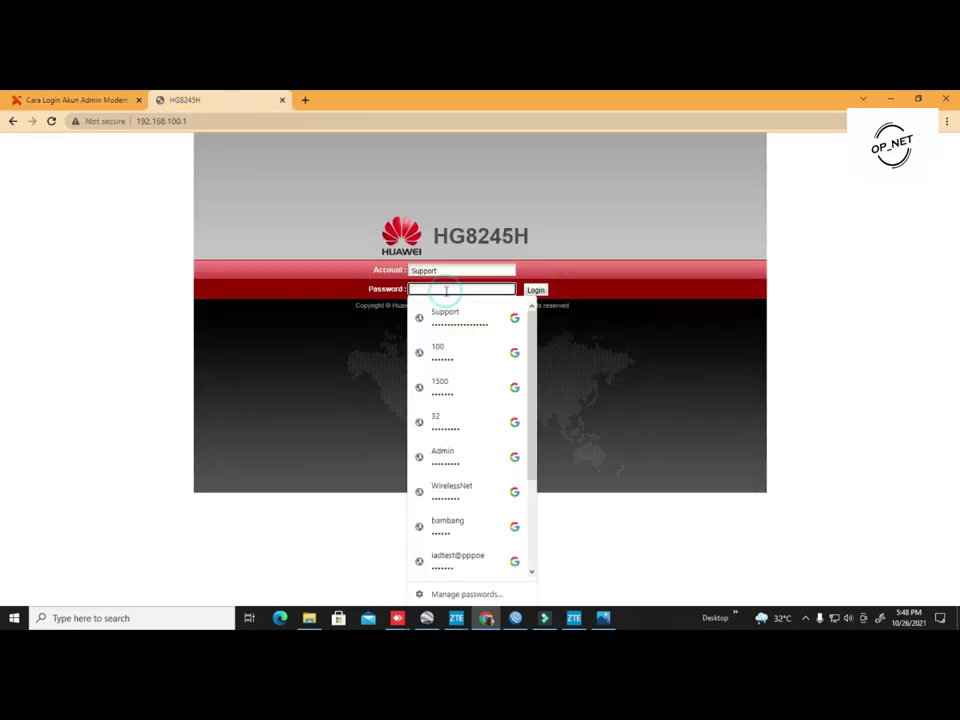
Step: Log in to the HG8245H with the admin password and start a new WAN connection
key("ctrl+v")
left_click(535, 290)
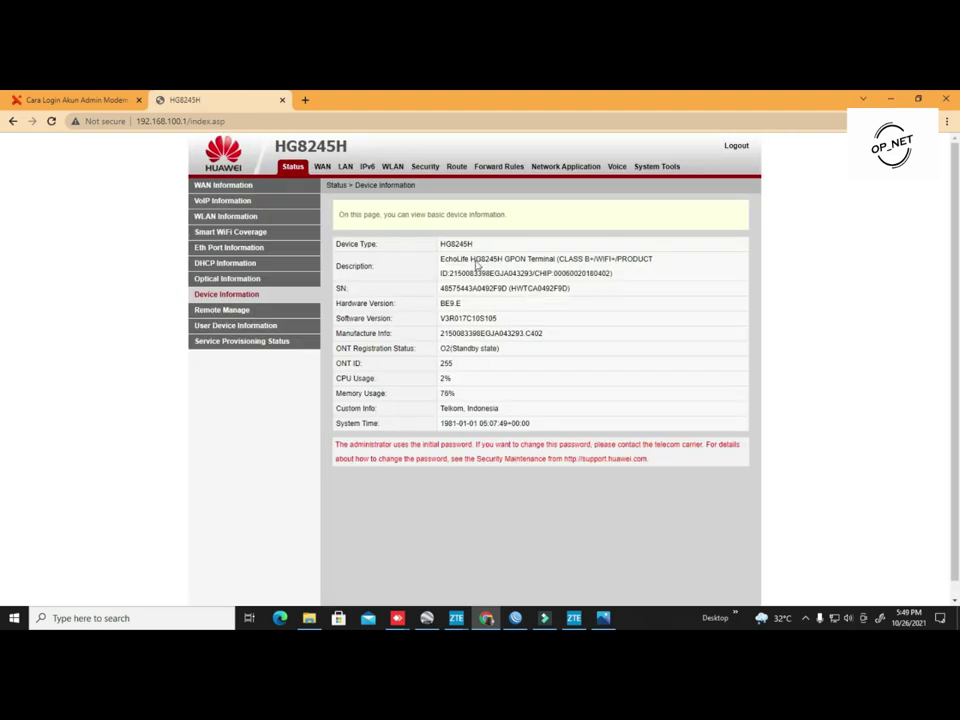
left_click(326, 166)
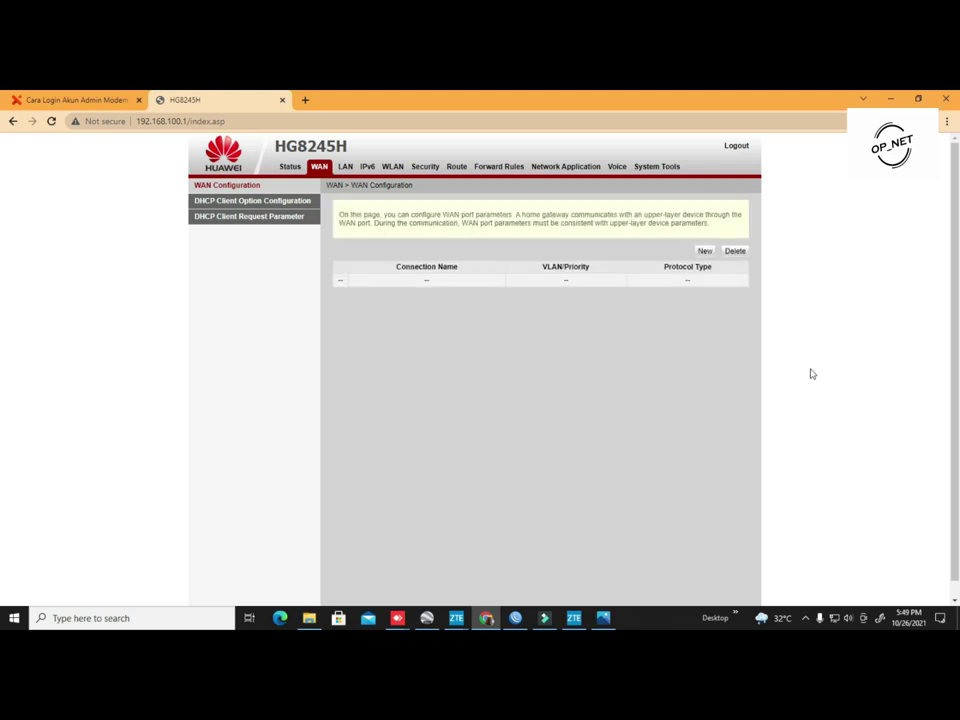
left_click(703, 253)
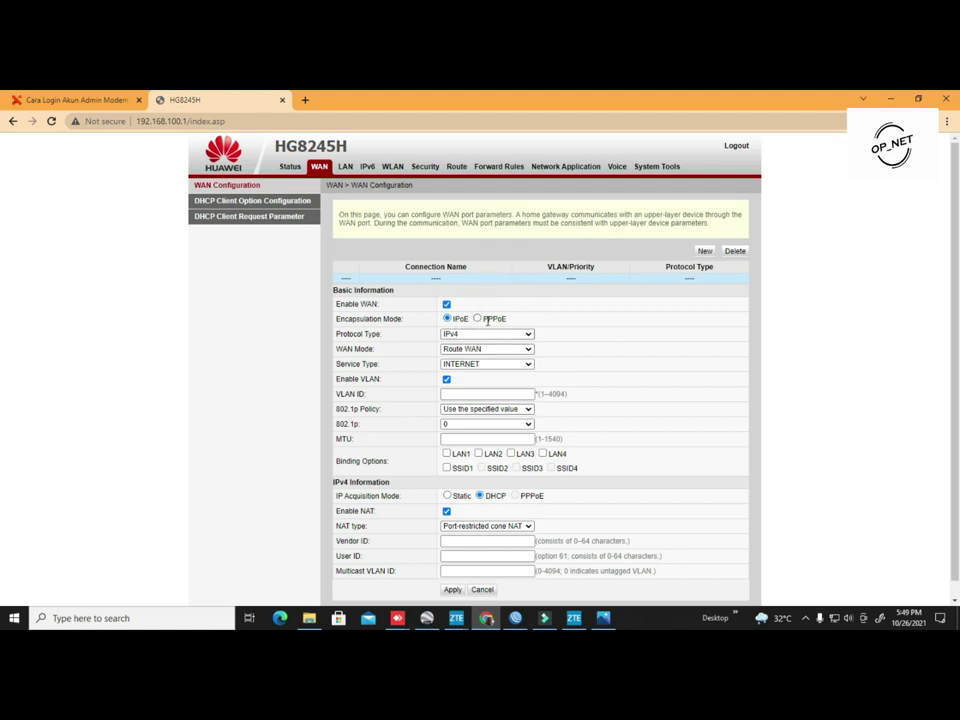
Step: Keep IPoE encapsulation and set VLAN ID 1000 and MTU 1500
left_click(478, 318)
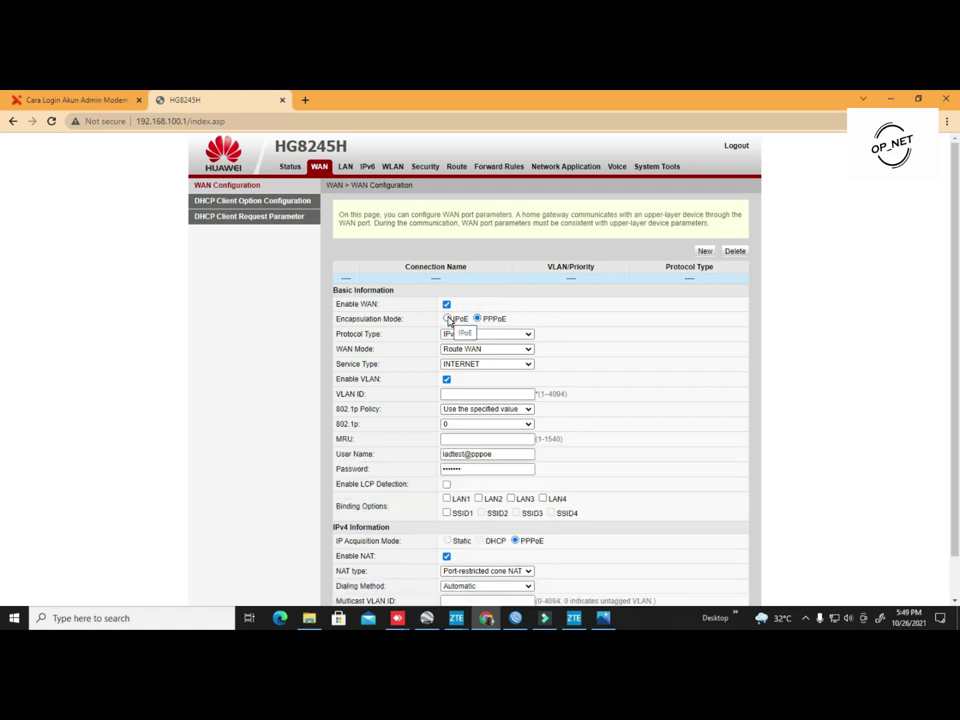
left_click(447, 318)
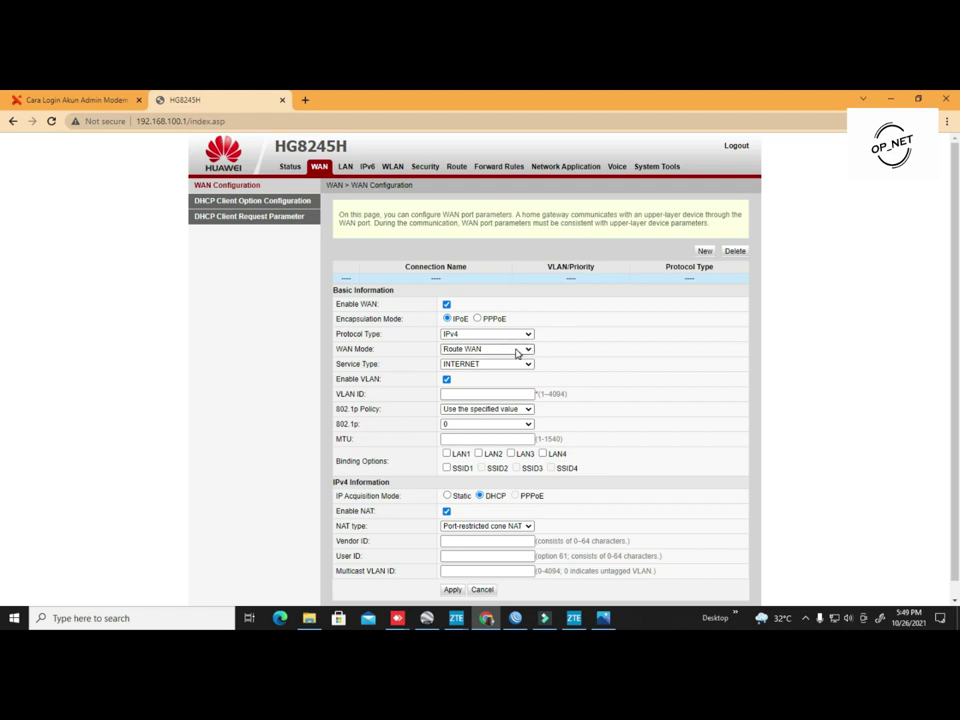
left_click(472, 393)
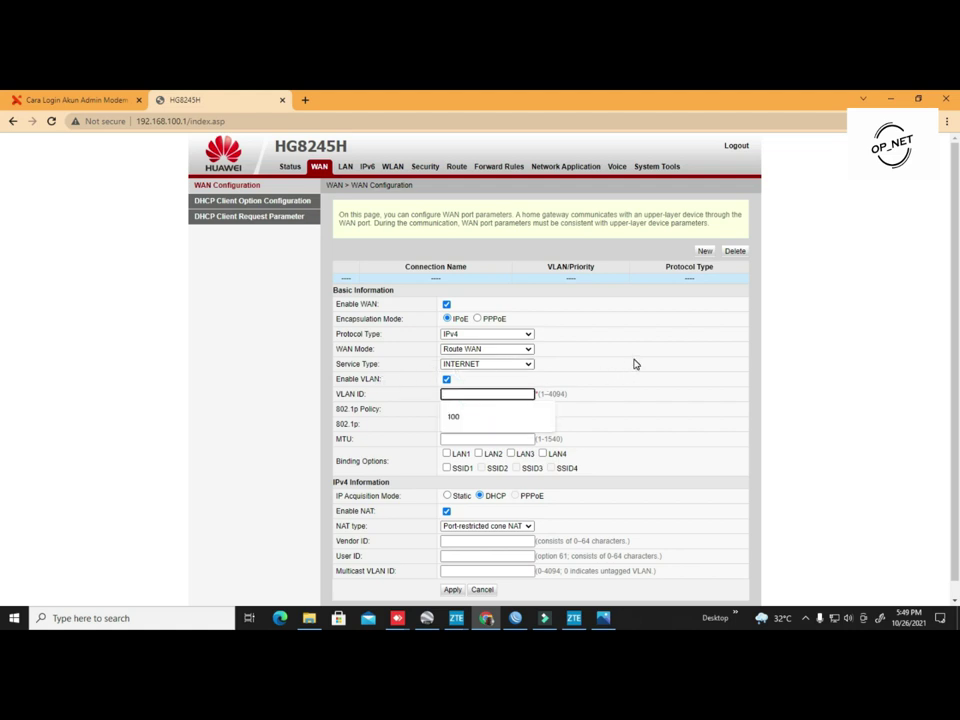
type("1000")
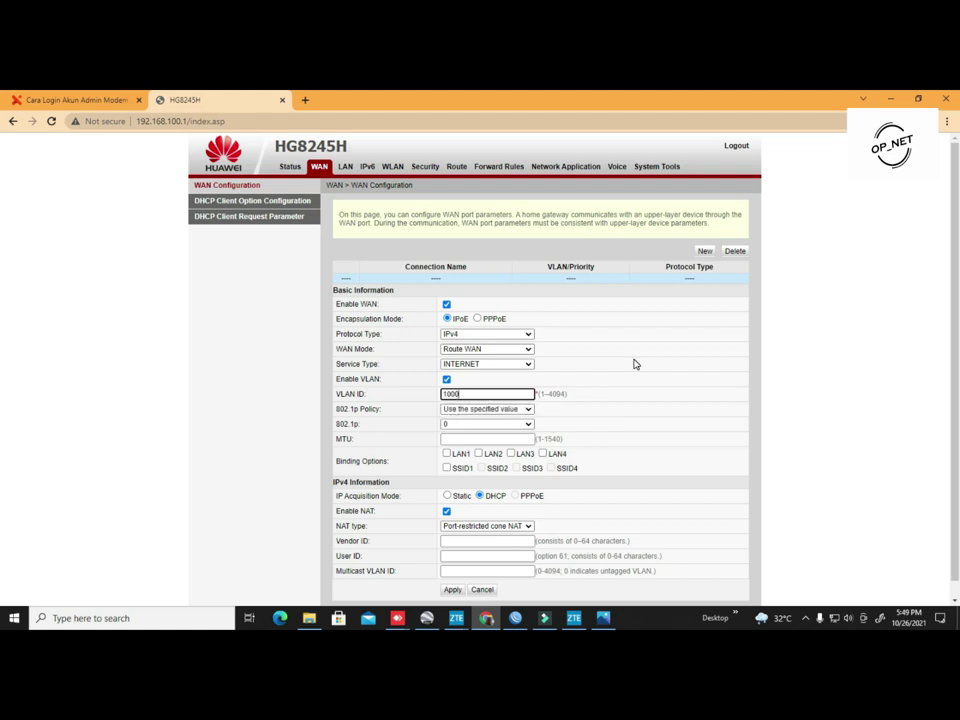
left_click(628, 360)
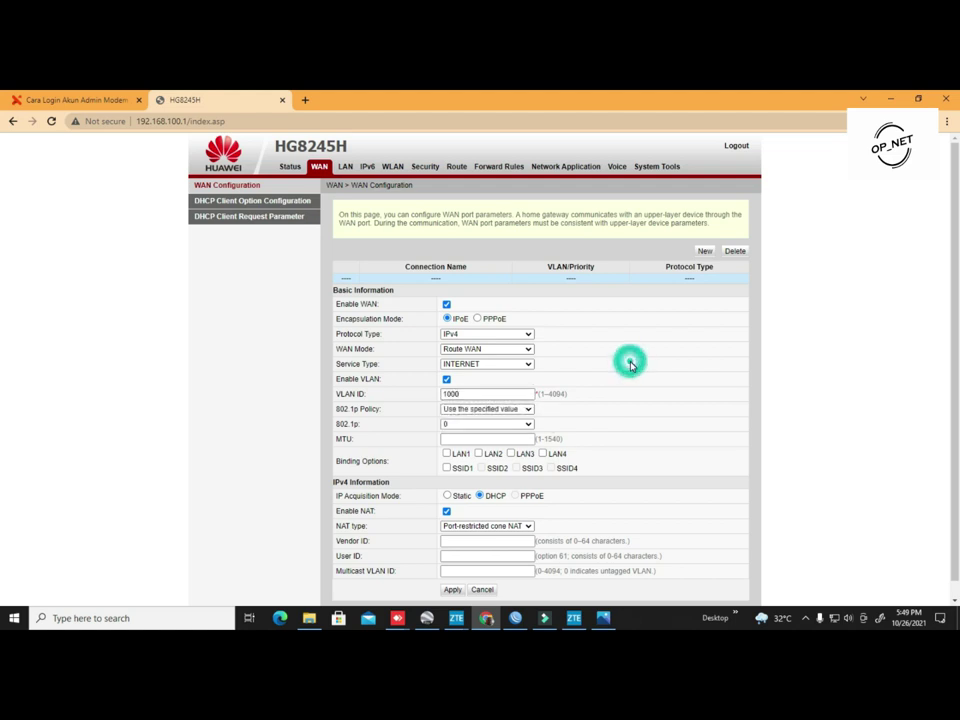
left_click(465, 438)
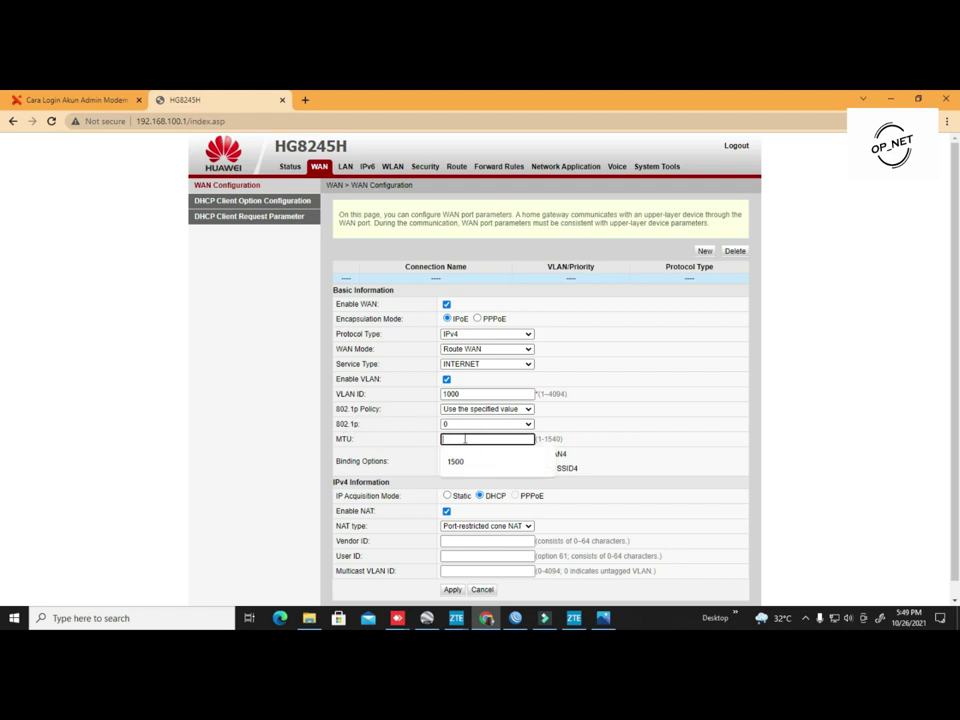
type("1500")
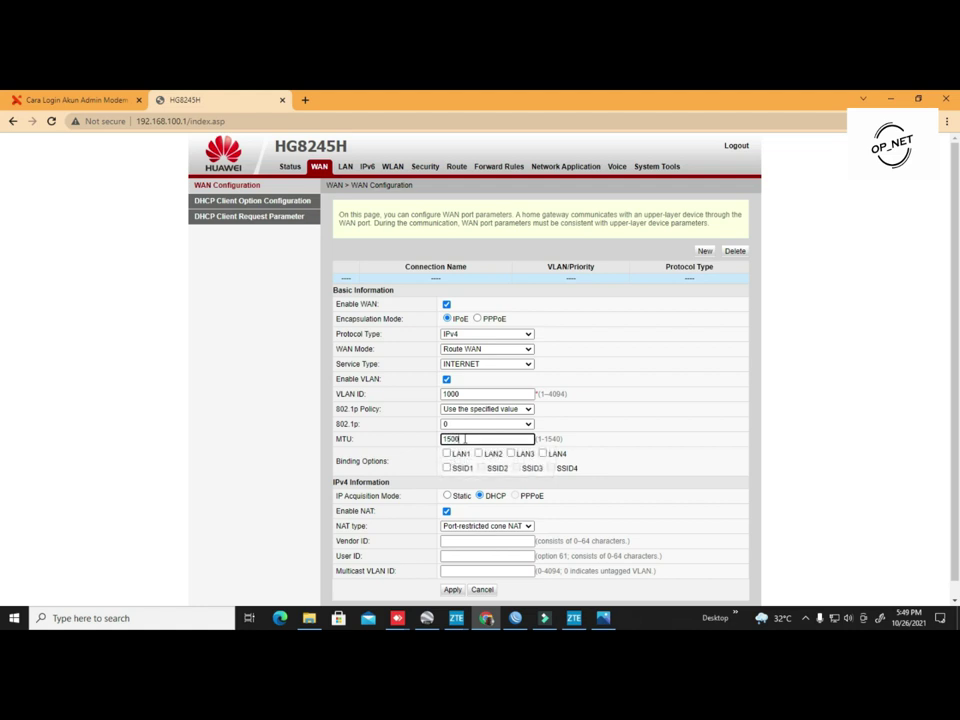
left_click_drag(501, 437, 447, 458)
Step: Bind the connection to LAN1–LAN4 and SSID1 and choose Static IP acquisition
left_click(447, 455)
left_click(479, 454)
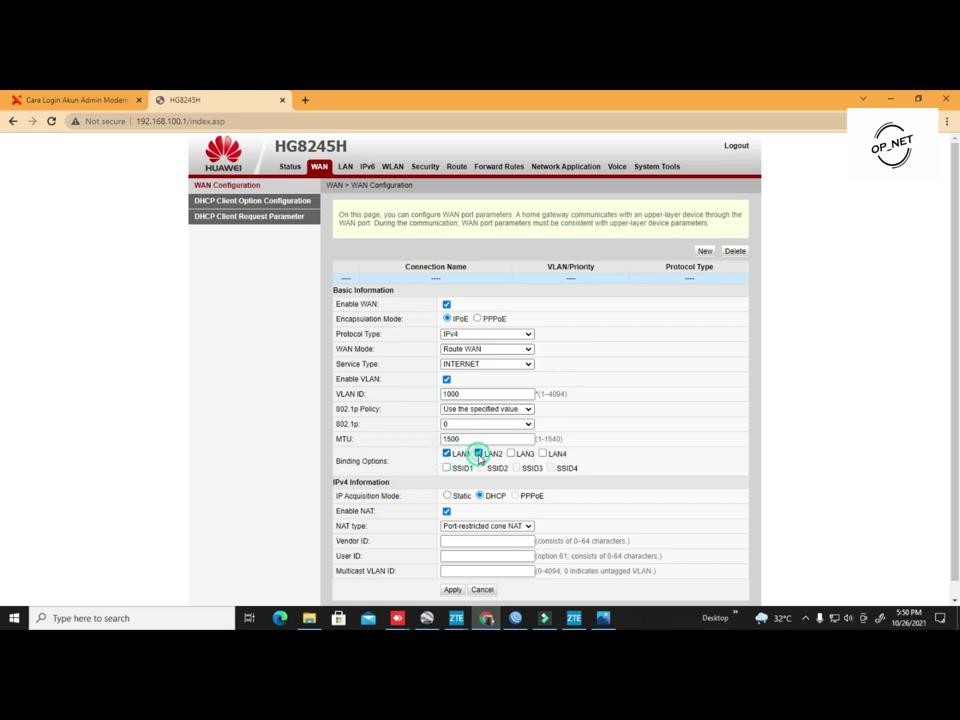
left_click(511, 454)
left_click(543, 454)
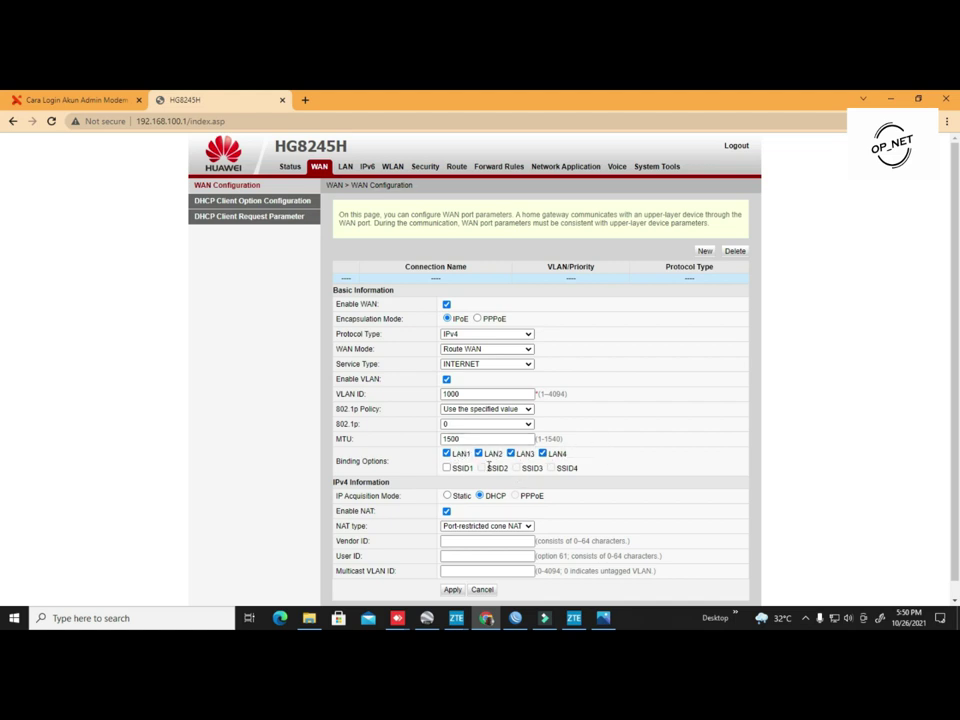
left_click(447, 468)
left_click(448, 495)
scroll(607, 508, "down", 2)
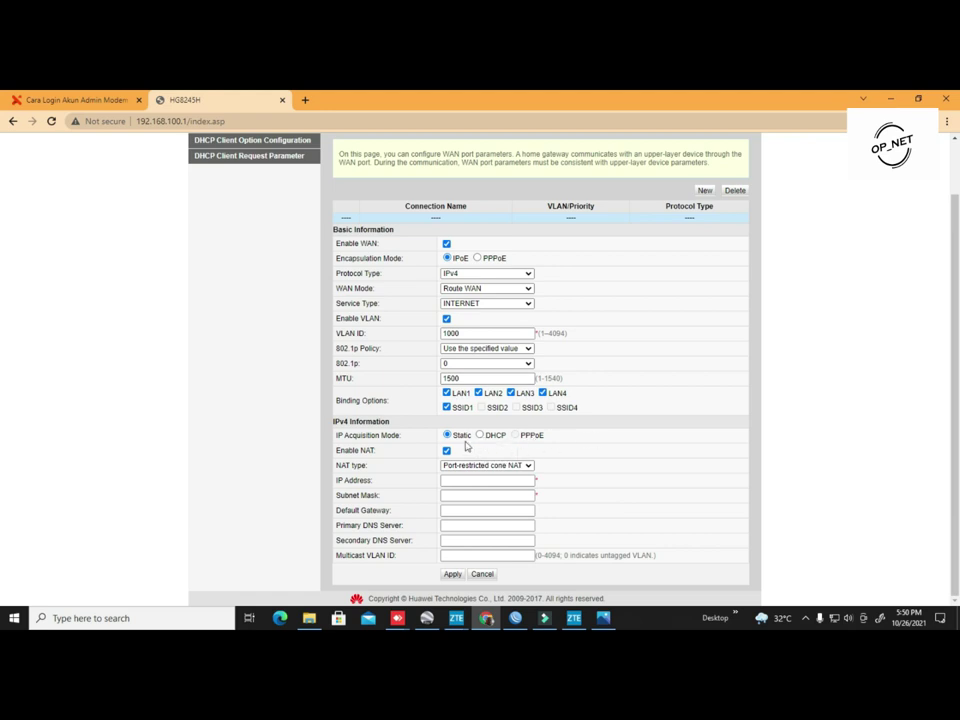
Step: Enter IP 192.168.101.20, mask 255.255.255.0 and gateway 192.168.101.126
left_click(487, 481)
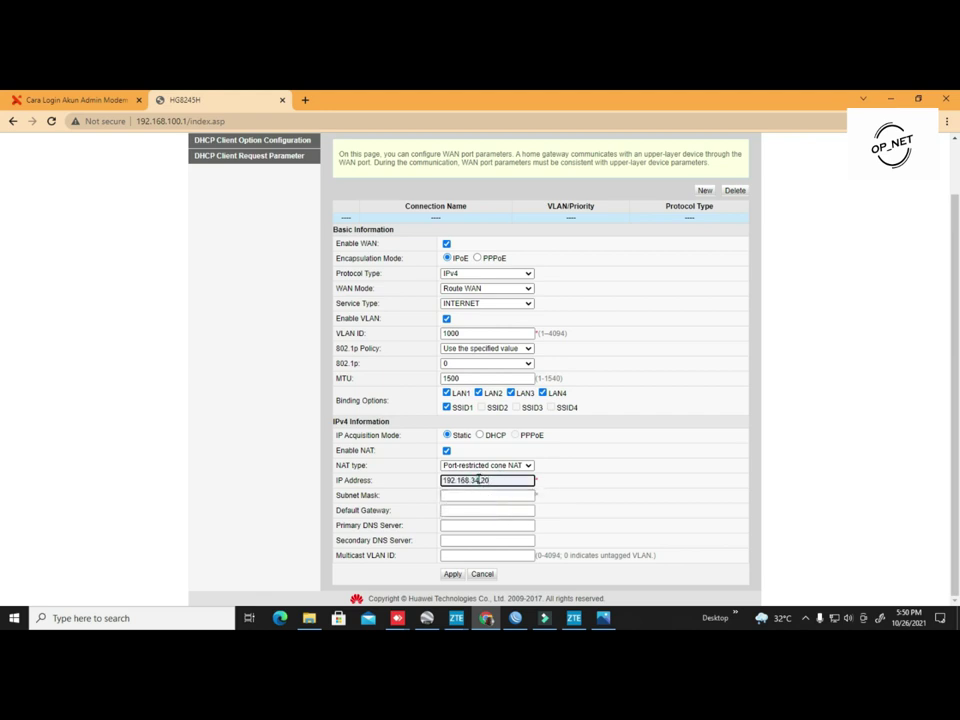
key("BackSpace")
key("BackSpace")
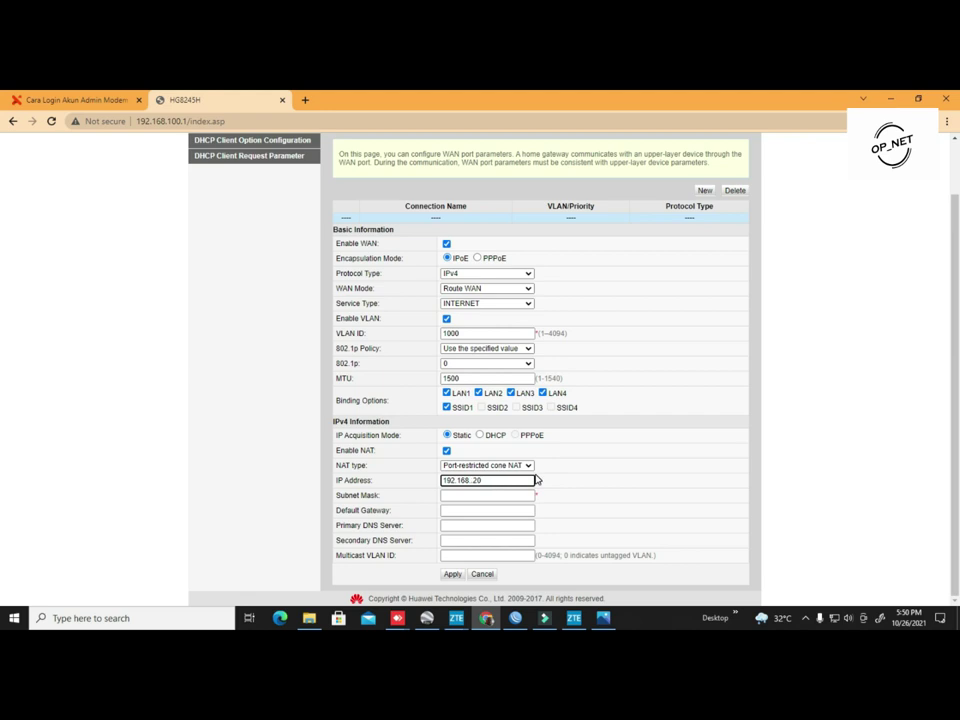
type("101")
left_click(510, 495)
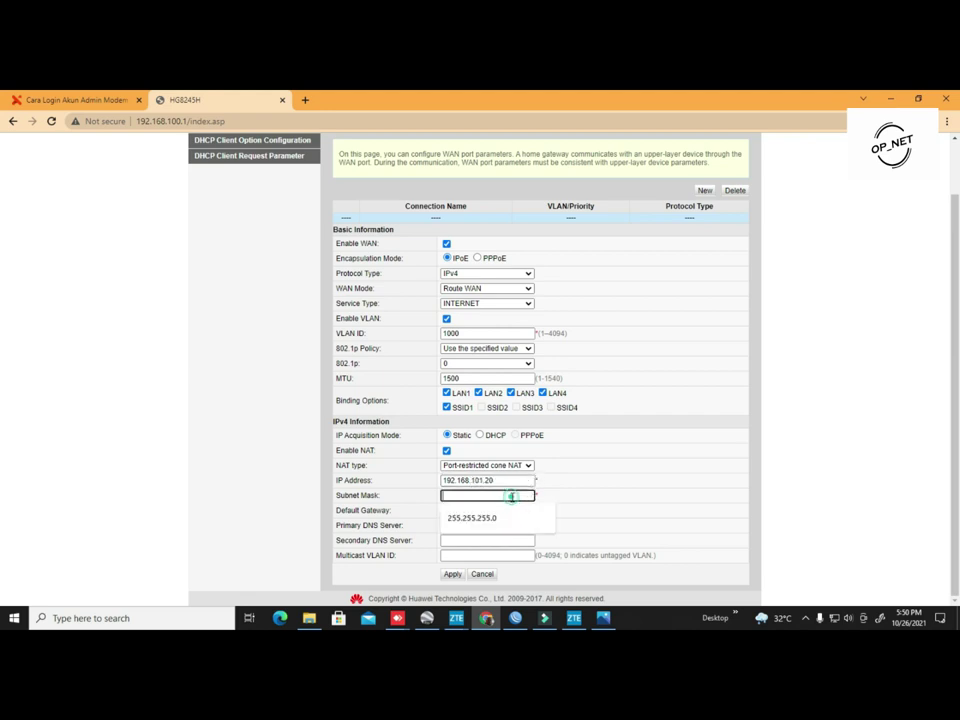
left_click(493, 519)
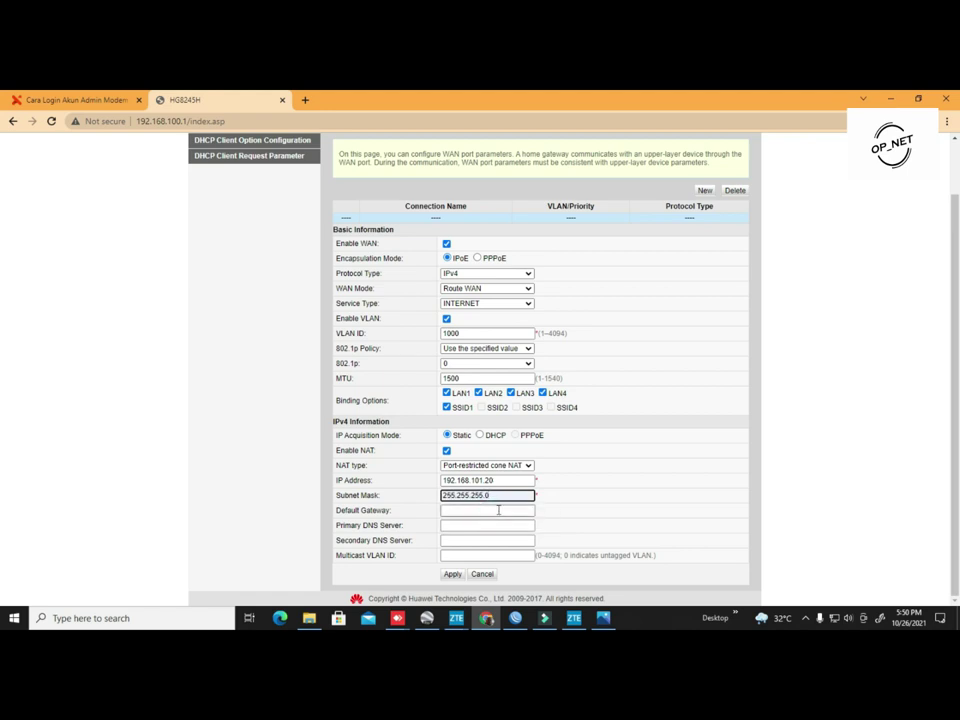
left_click(496, 510)
left_click(484, 532)
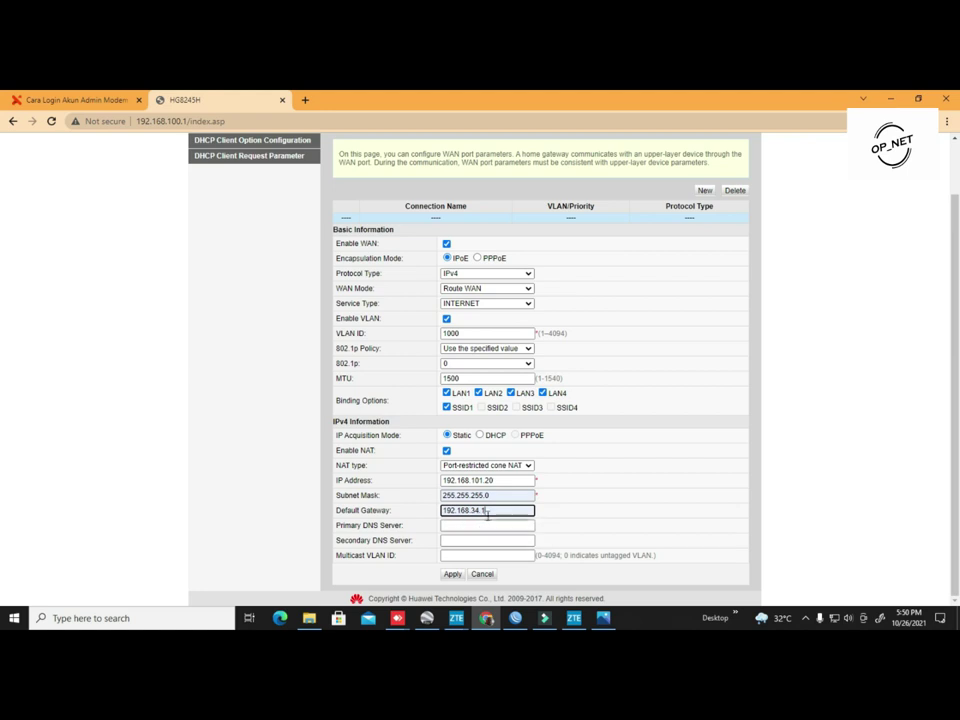
left_click(478, 510)
key("BackSpace")
key("BackSpace")
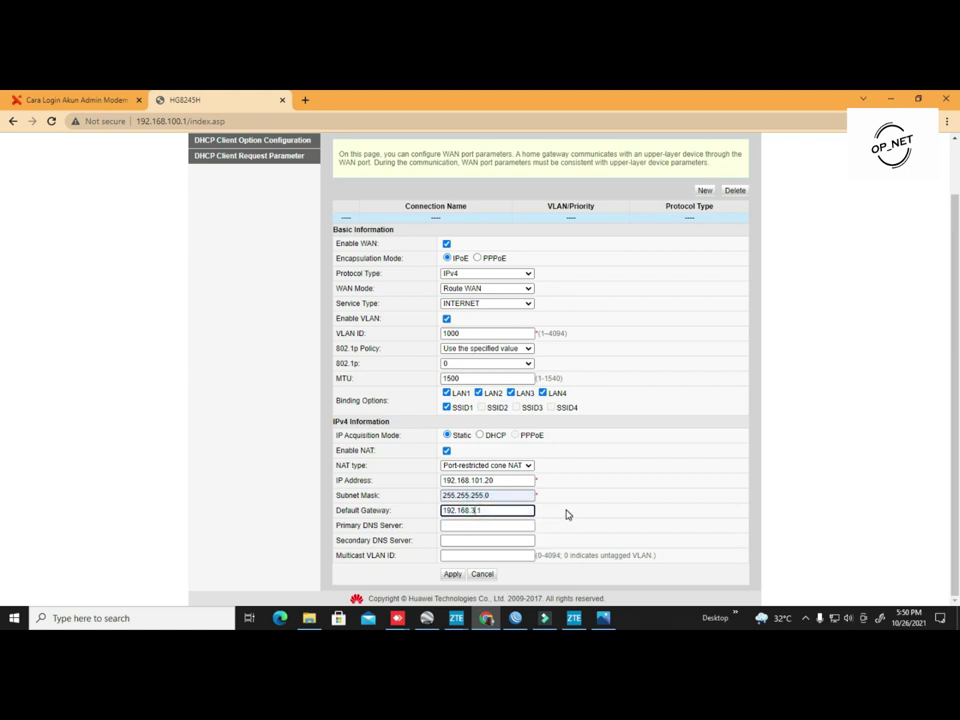
type("101.126")
Step: Set primary DNS 8.8.8.8 and secondary DNS 8.8.4.4
left_click(486, 526)
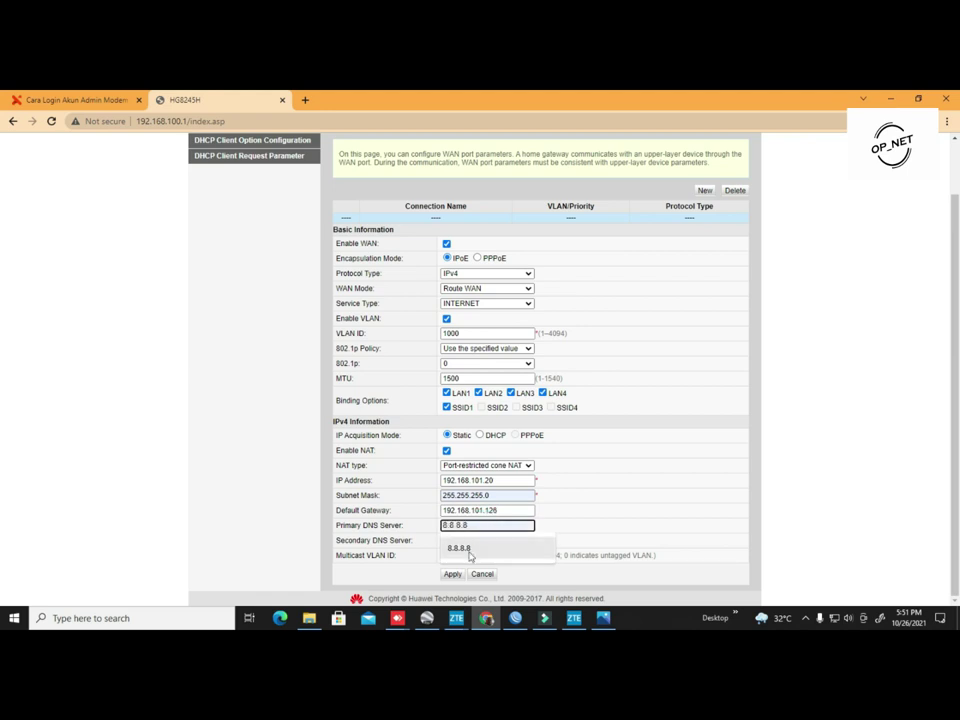
left_click(468, 549)
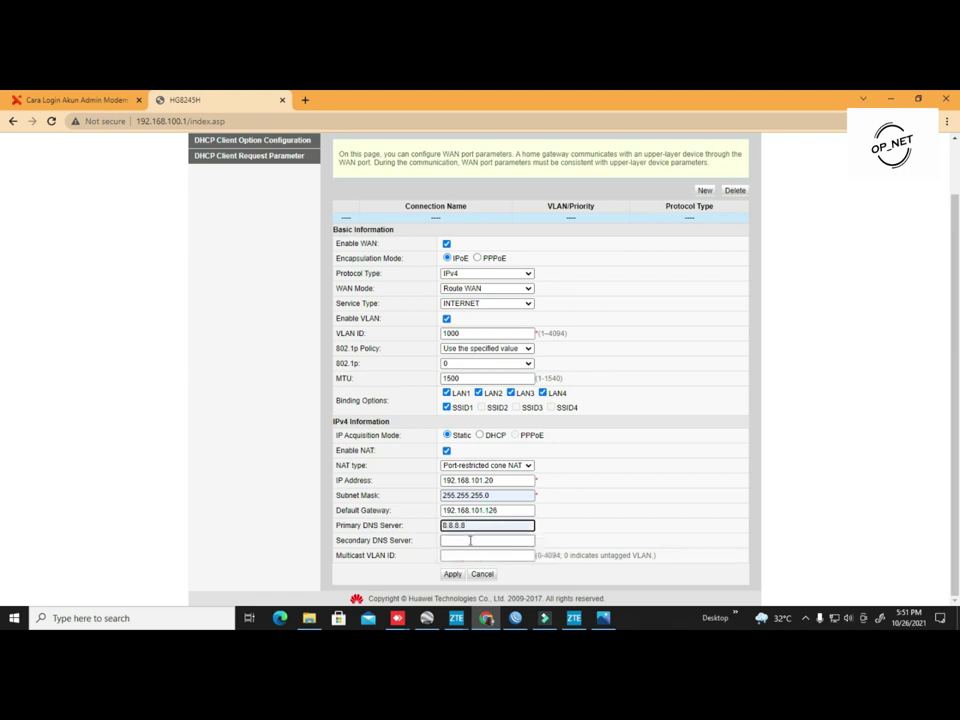
left_click(470, 541)
left_click(466, 561)
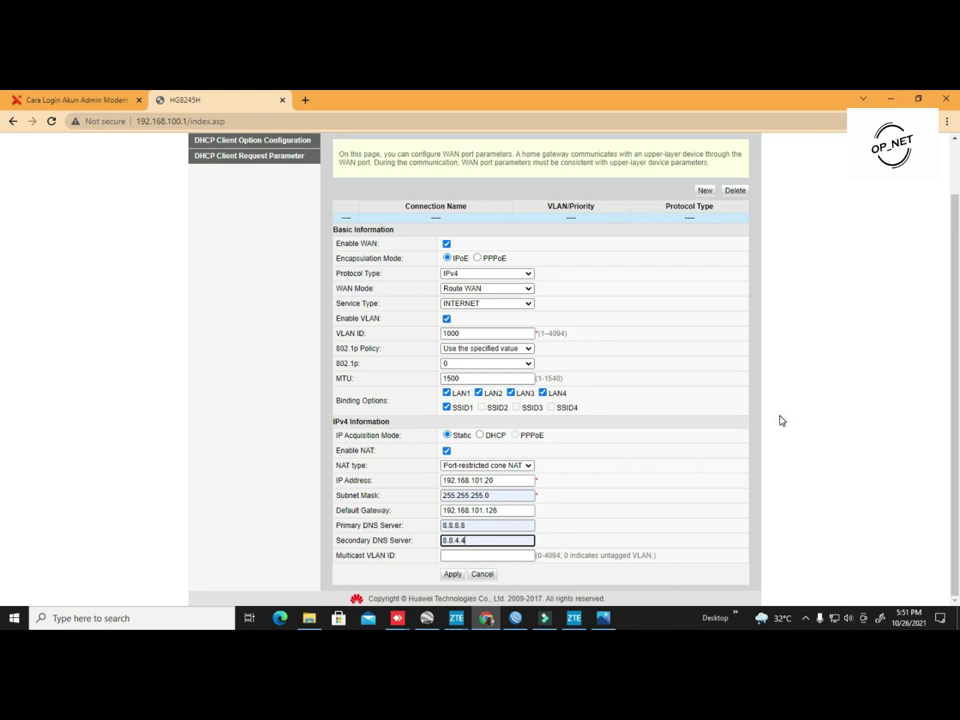
scroll(740, 435, "up", 2)
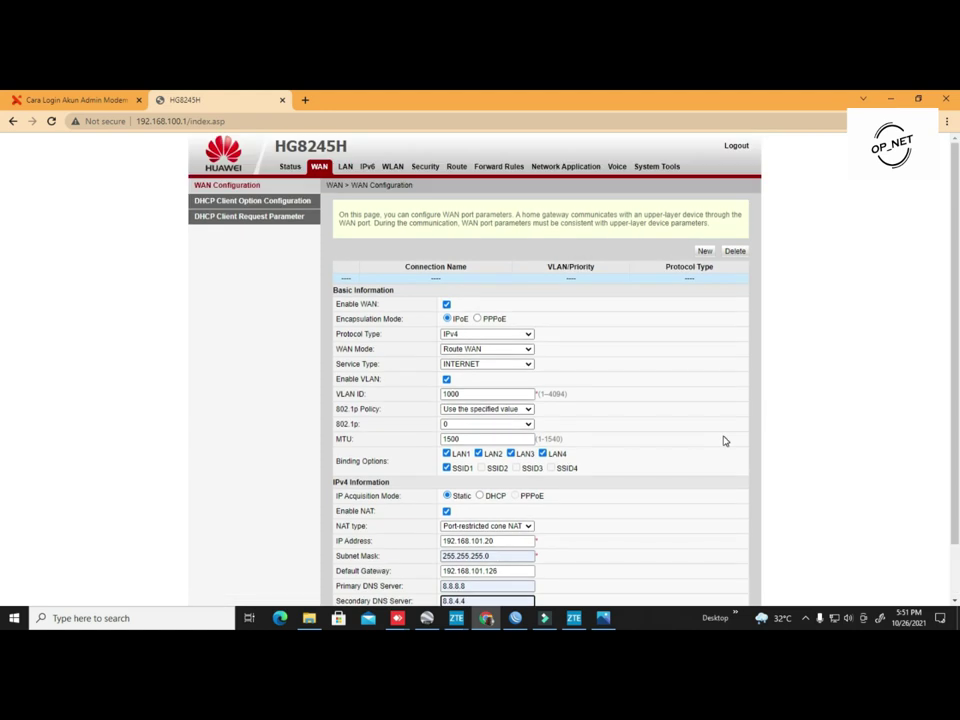
scroll(725, 440, "down", 2)
Step: Apply the WAN connection, then reopen 1_INTERNET_R_VID_1000 to check its VLAN 1000 settings
left_click(456, 576)
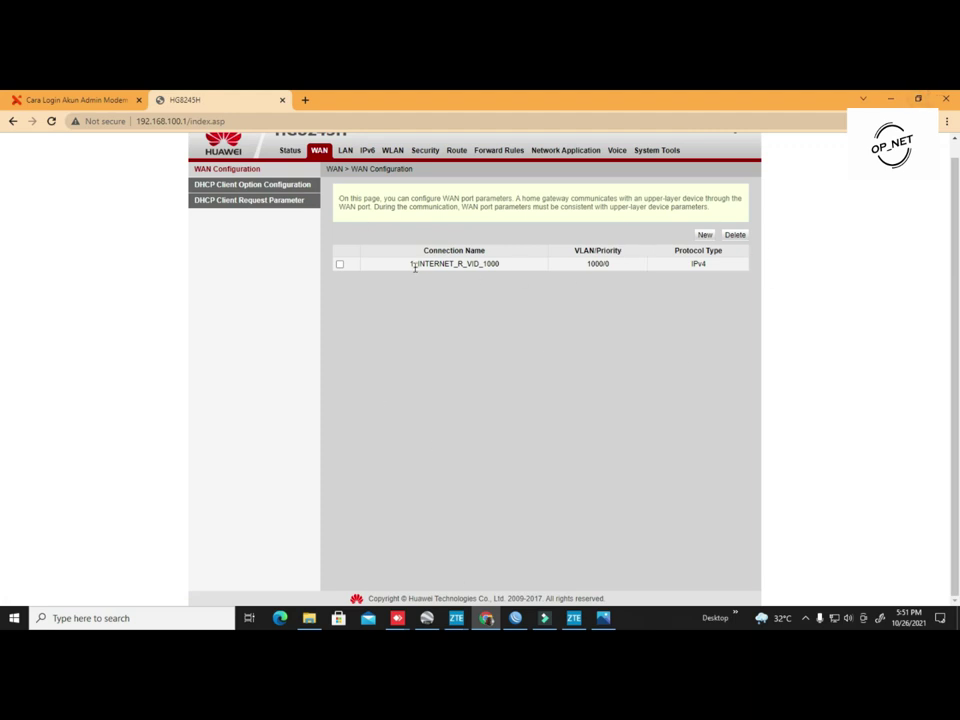
left_click(340, 264)
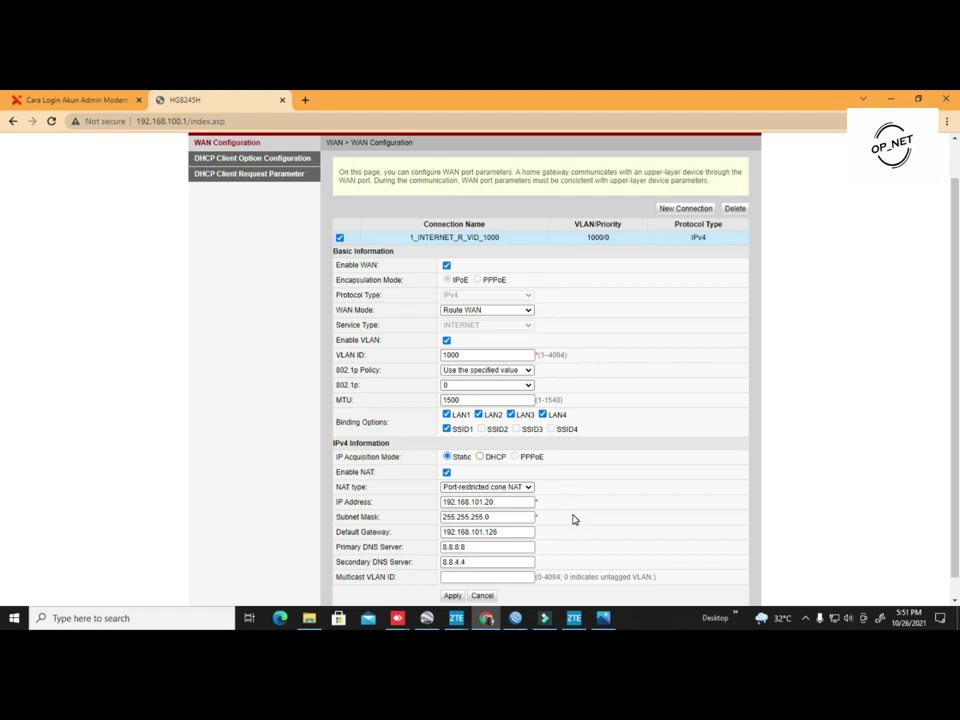
scroll(574, 519, "up", 1)
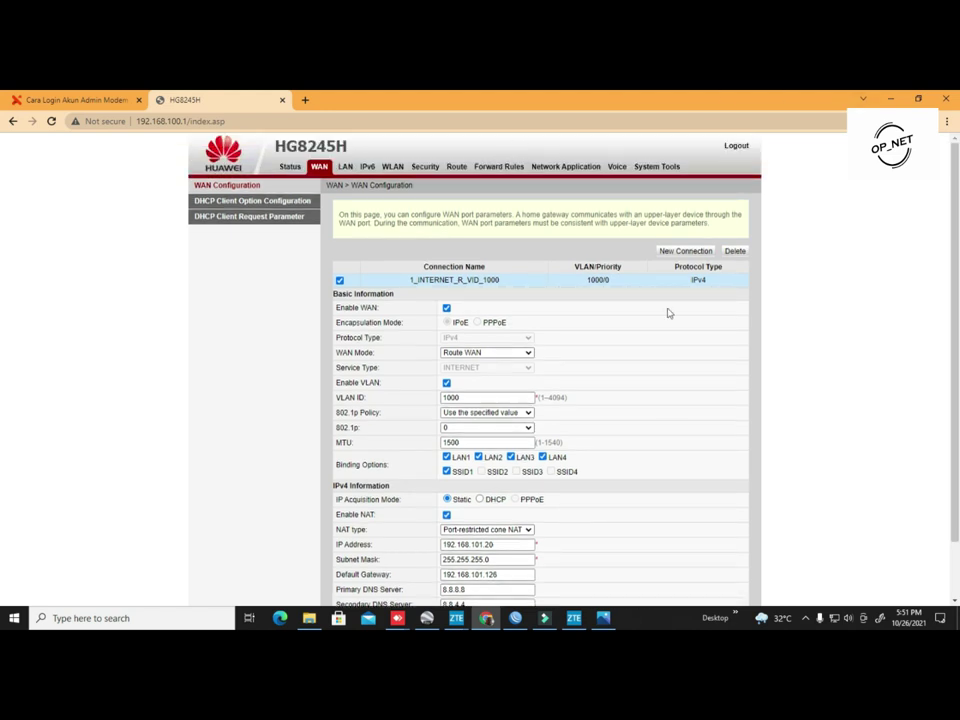
Step: Check the WLAN and Security pages, keep Firewall Level Disabled, then go to Status
left_click(393, 168)
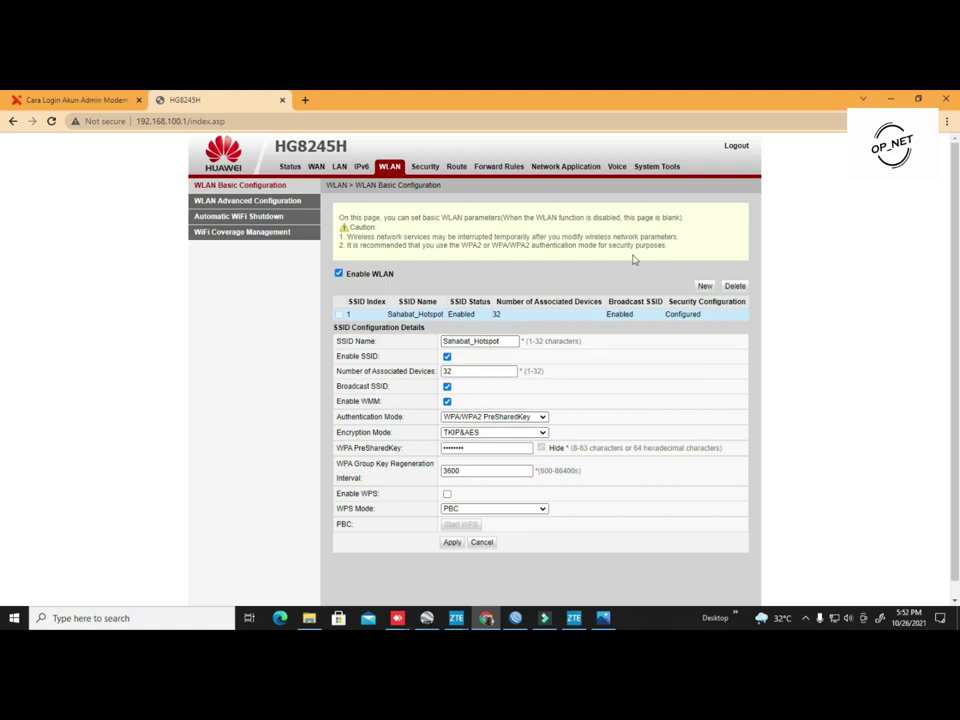
left_click(425, 167)
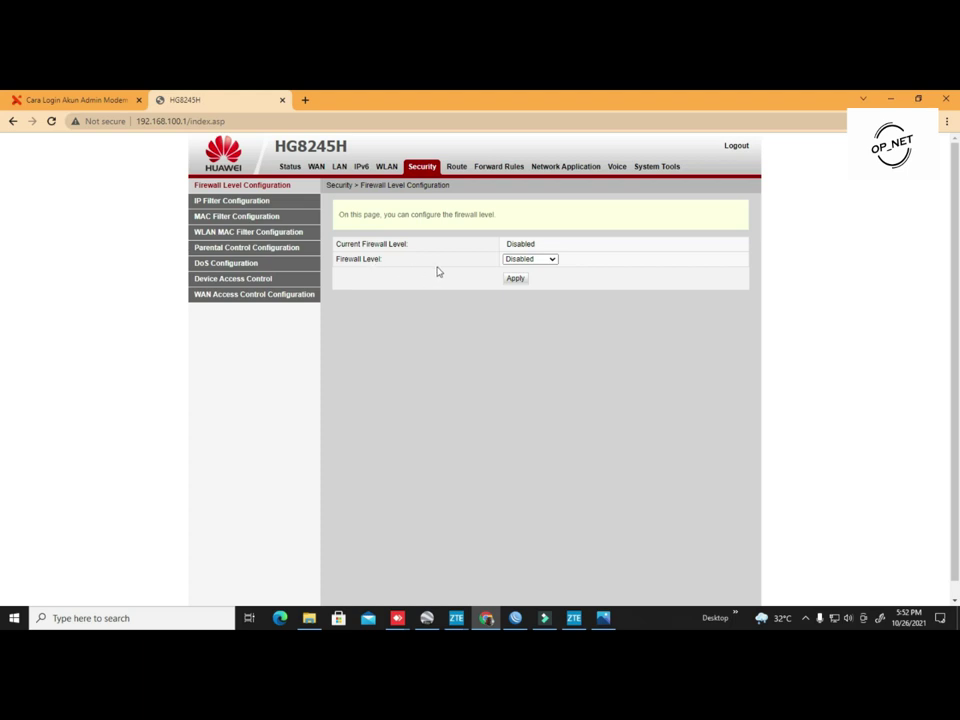
left_click(553, 260)
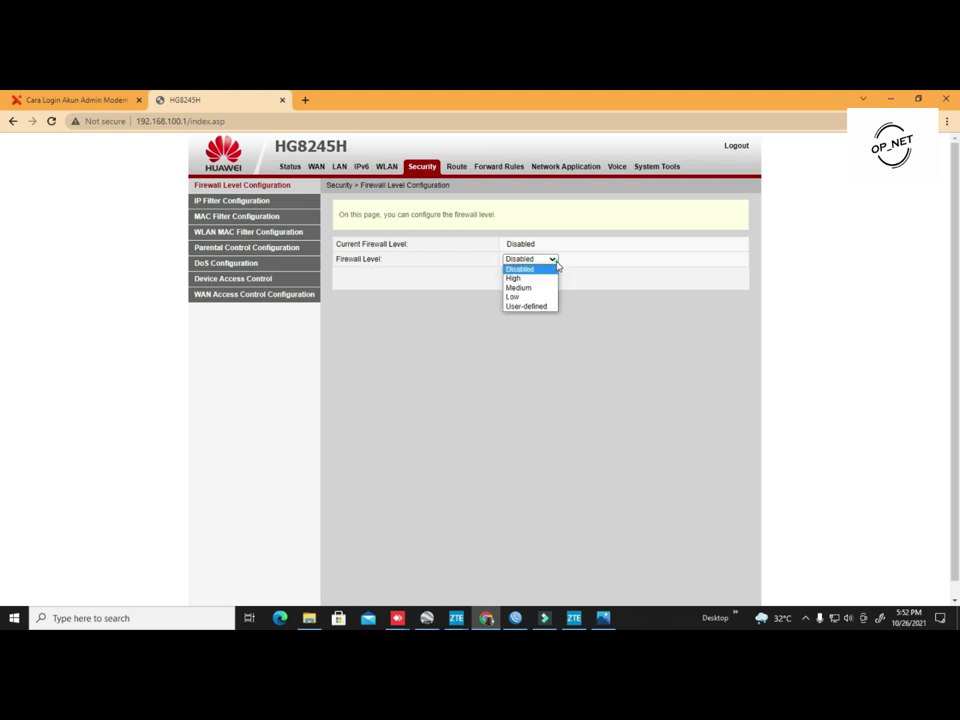
left_click(547, 260)
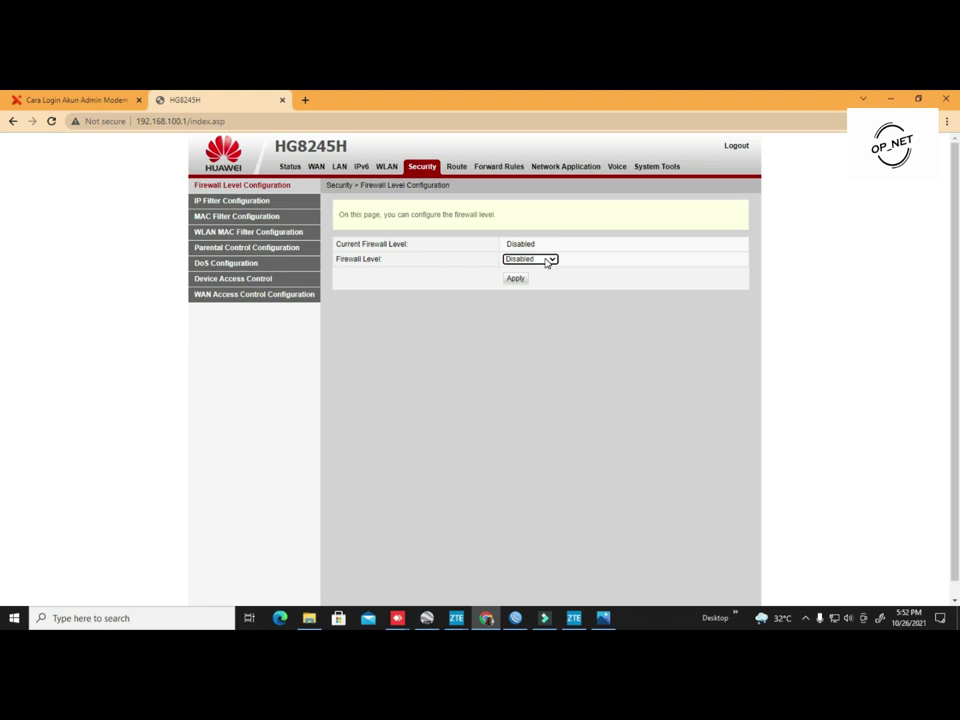
left_click(316, 167)
left_click(291, 167)
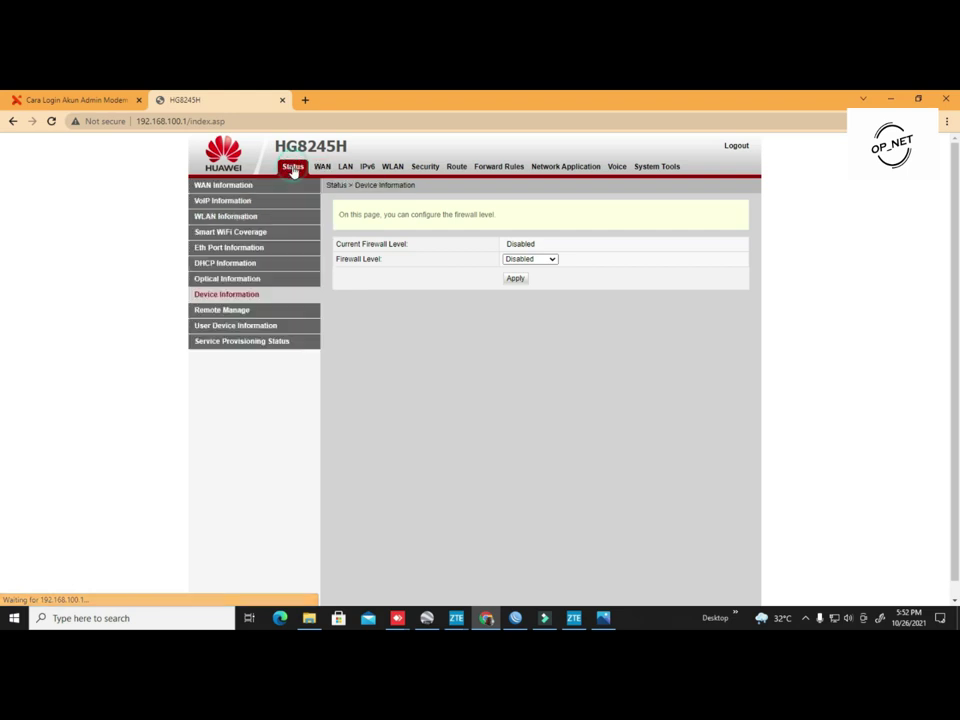
left_click(243, 186)
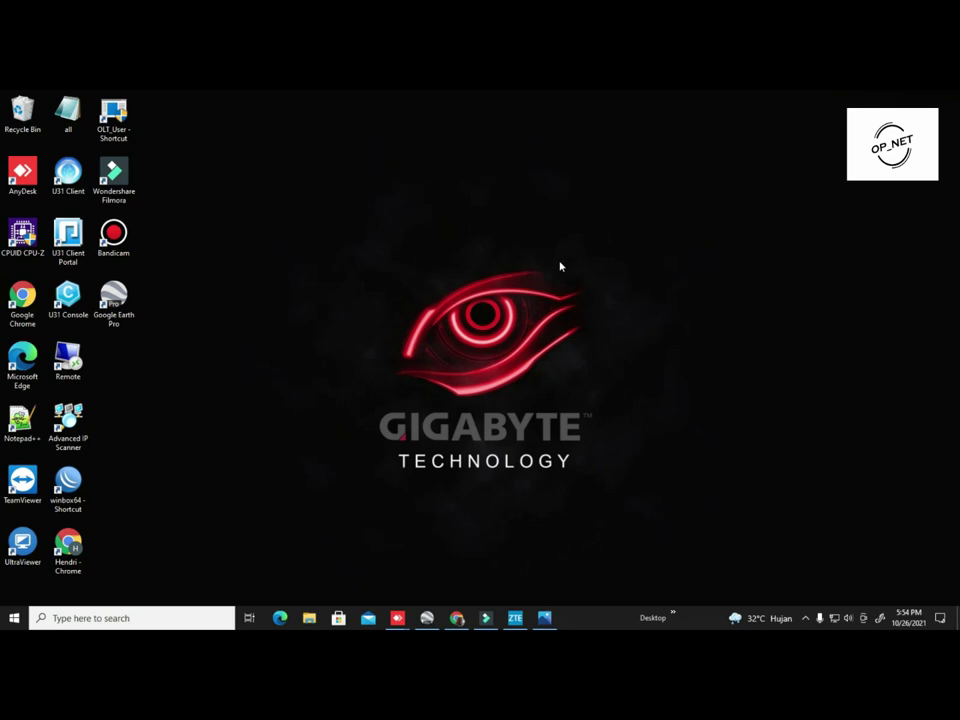
Step: Launch the U31 Client and log in with the account password
double_click(68, 178)
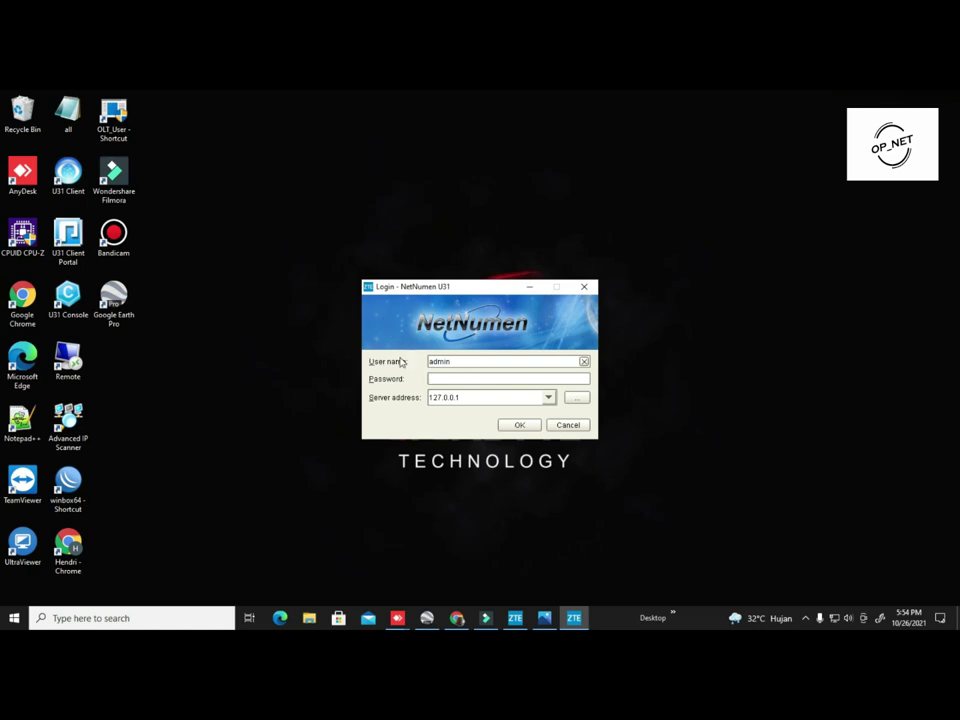
left_click(523, 425)
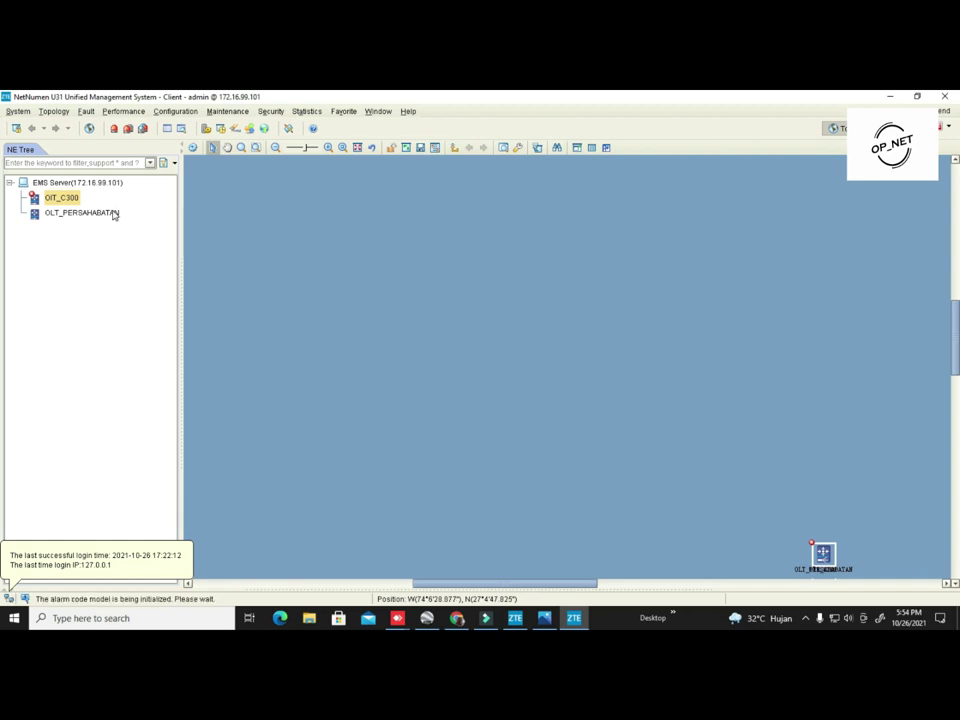
Step: Open ONU Manager from the OLT_PERSAHABATAN context menu in the NE Tree
mouse_move(115, 215)
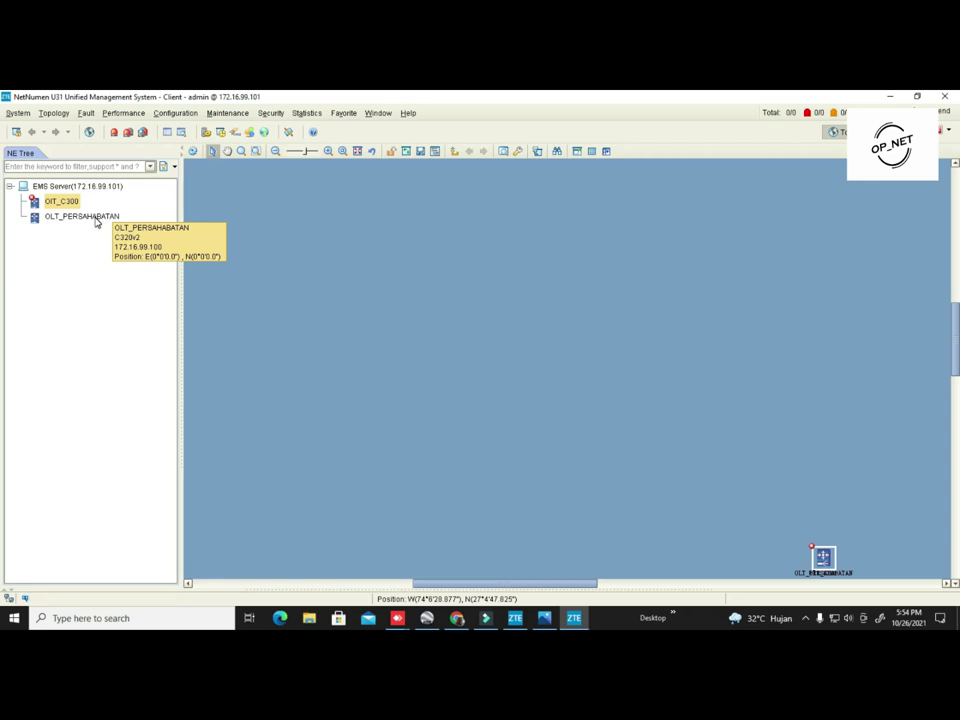
left_click(96, 219)
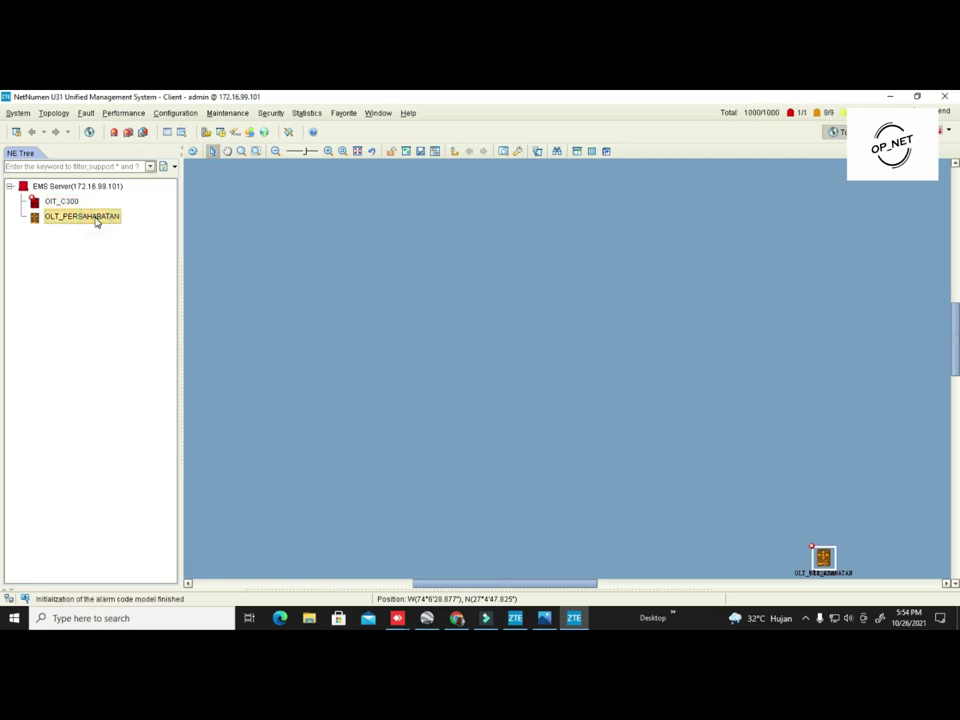
double_click(94, 217)
right_click(96, 219)
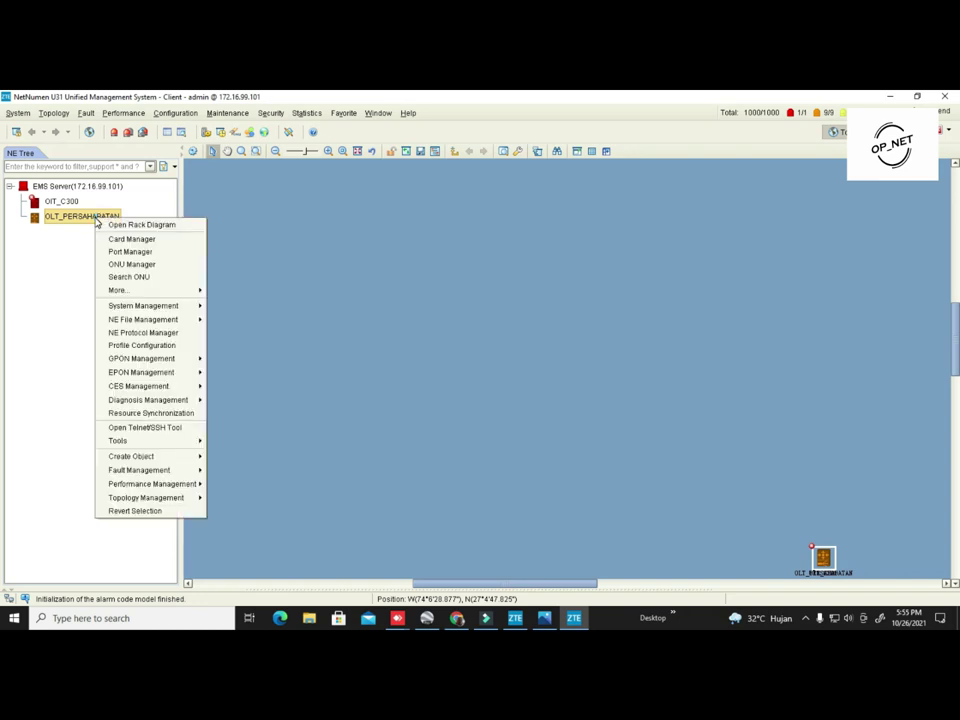
left_click(121, 267)
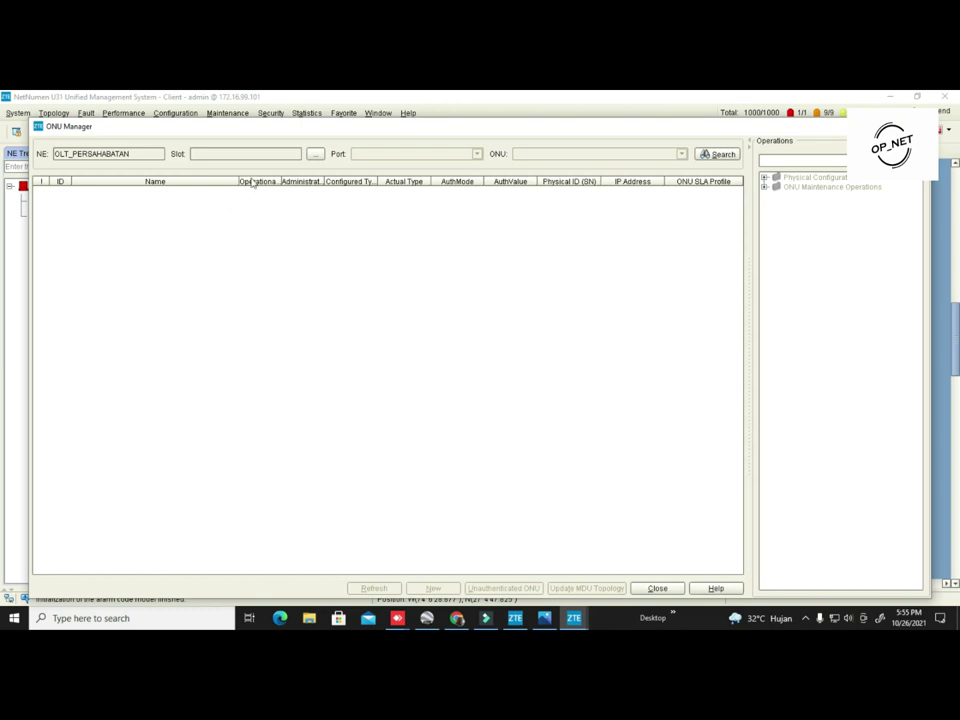
Step: Select slot 1/GTGO for port 1 and open Unauthenticated ONU configuration
left_click(315, 155)
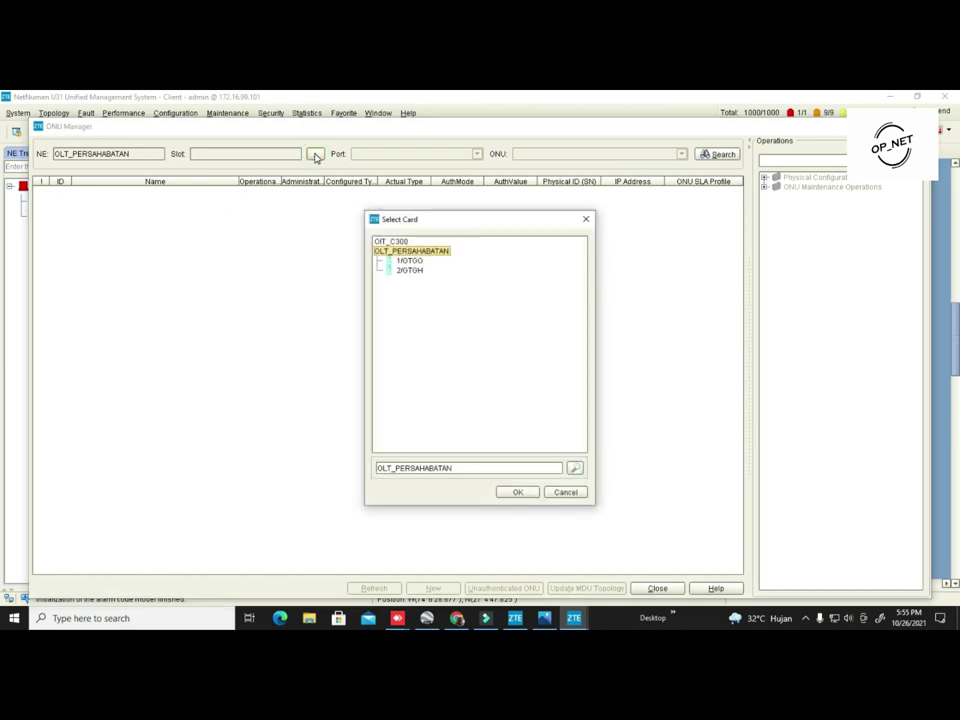
left_click(408, 261)
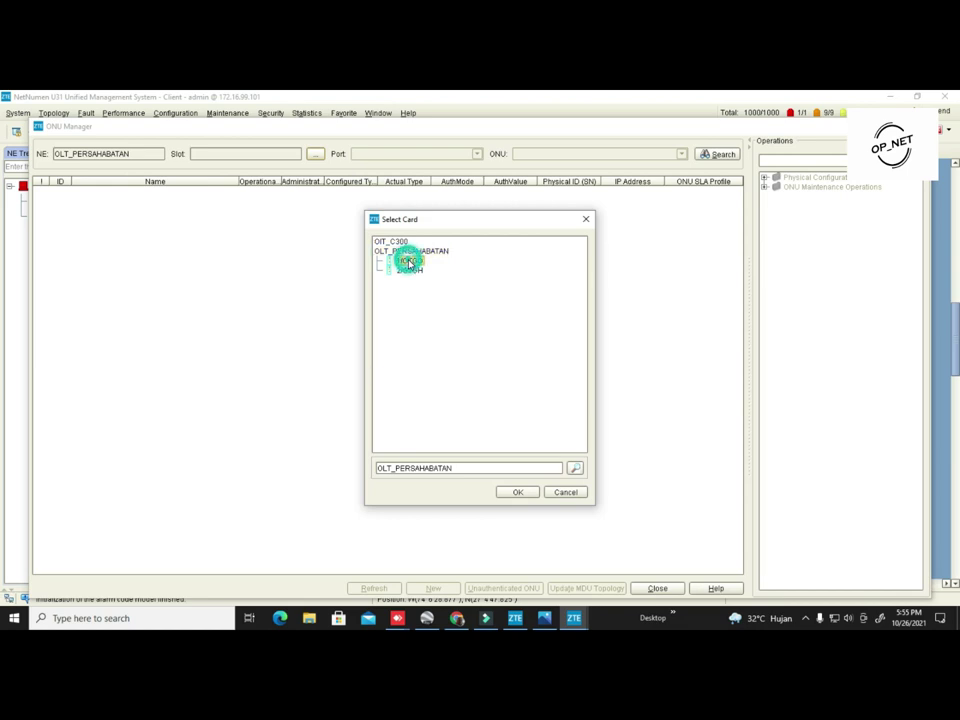
left_click(516, 492)
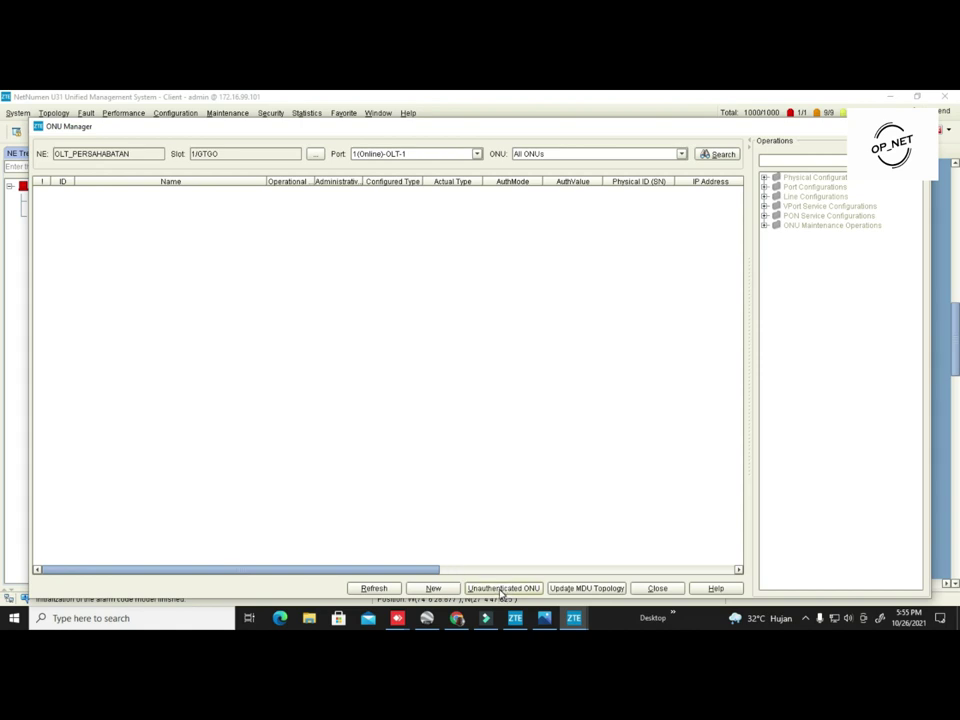
left_click(501, 589)
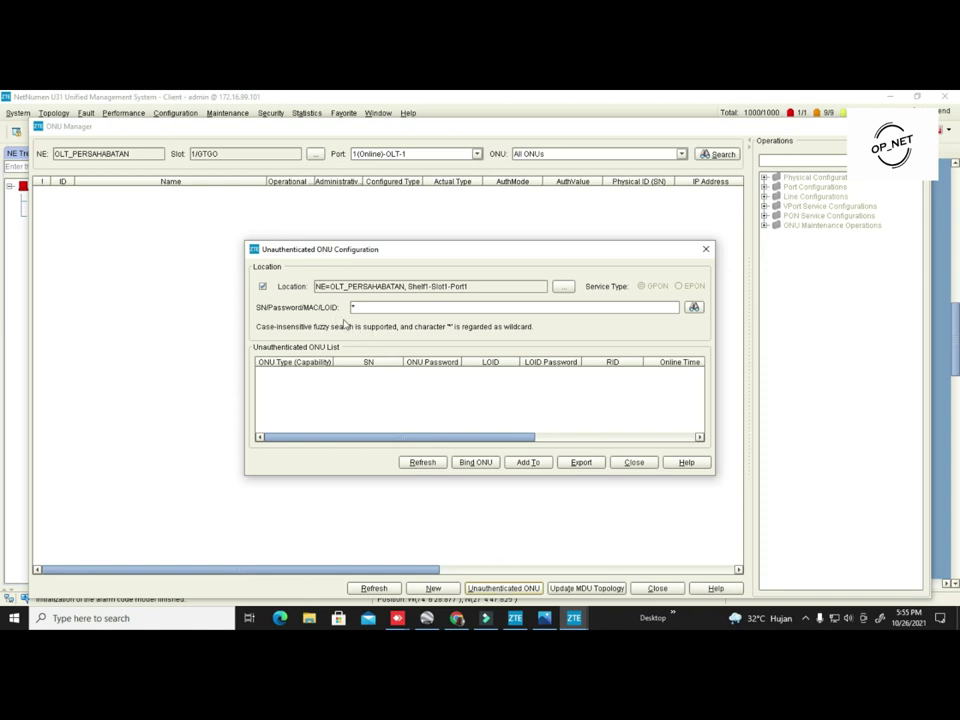
Step: Clear the Location filter to list the waiting HG8245H, then switch to Photos
left_click(263, 288)
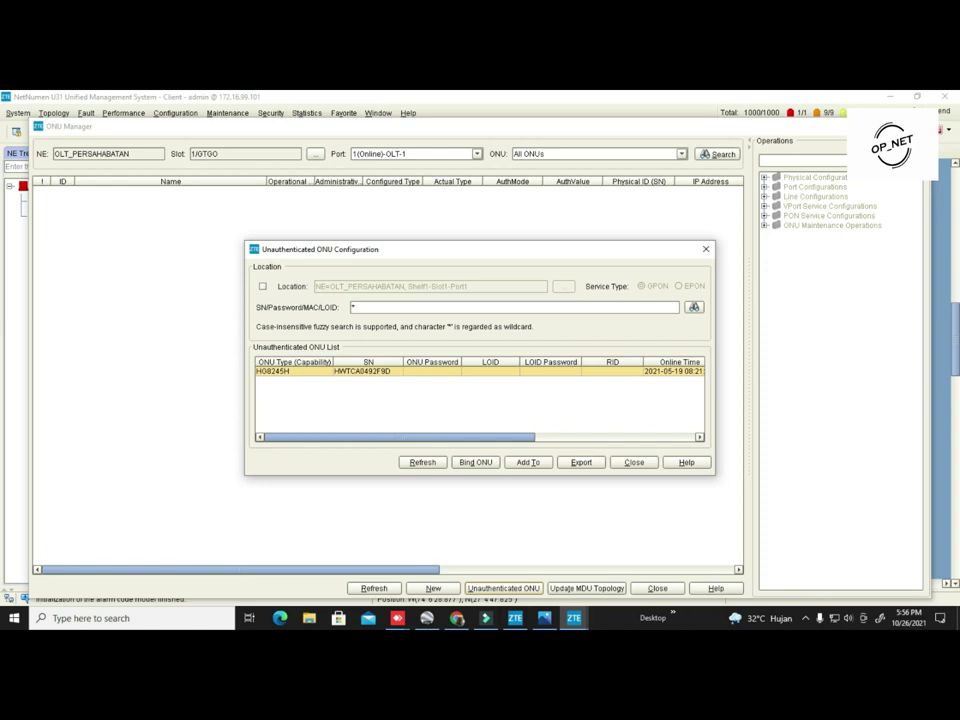
left_click(544, 618)
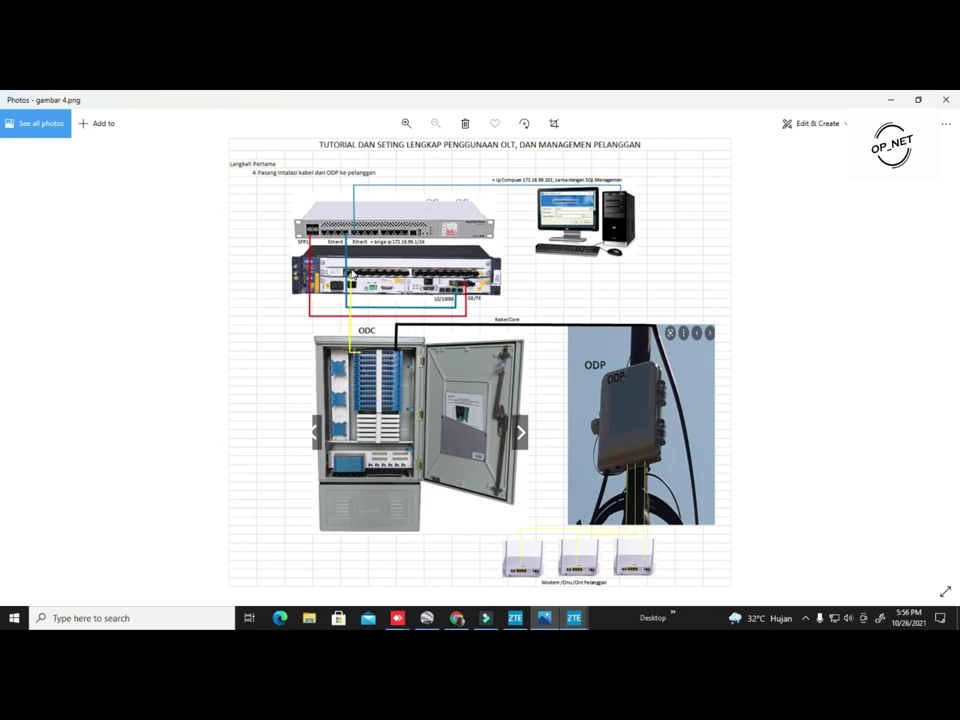
Step: Return from the gambar 4.png cabling diagram to the NetNumen U31 window
left_click(515, 618)
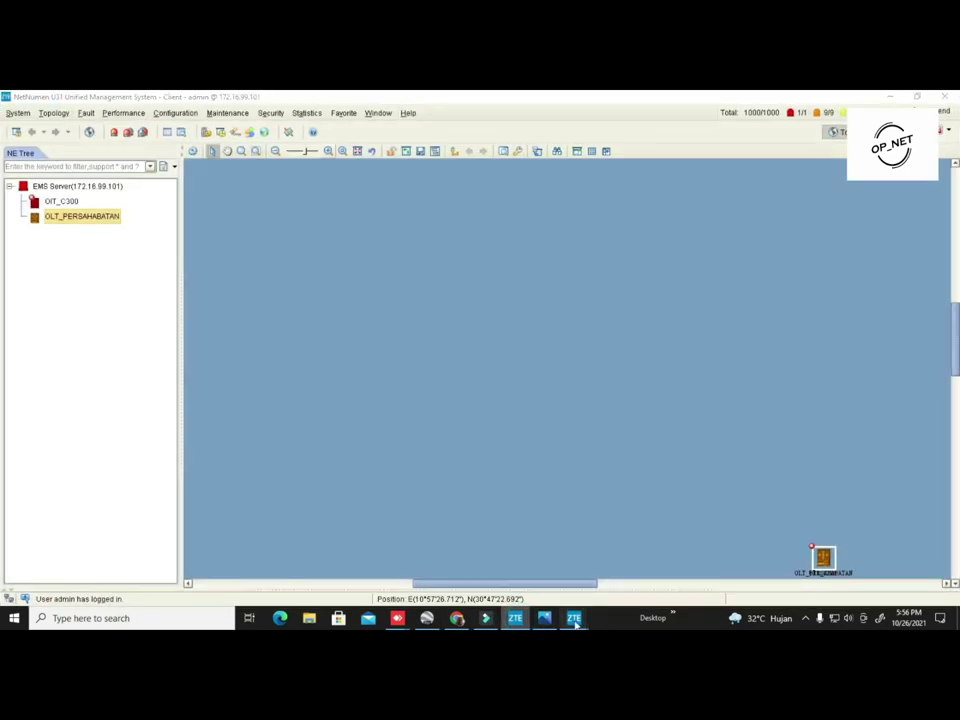
Step: Bring back the unauthenticated ONU list and add the detected HG8245H as a new ONU
mouse_move(575, 622)
left_click(624, 583)
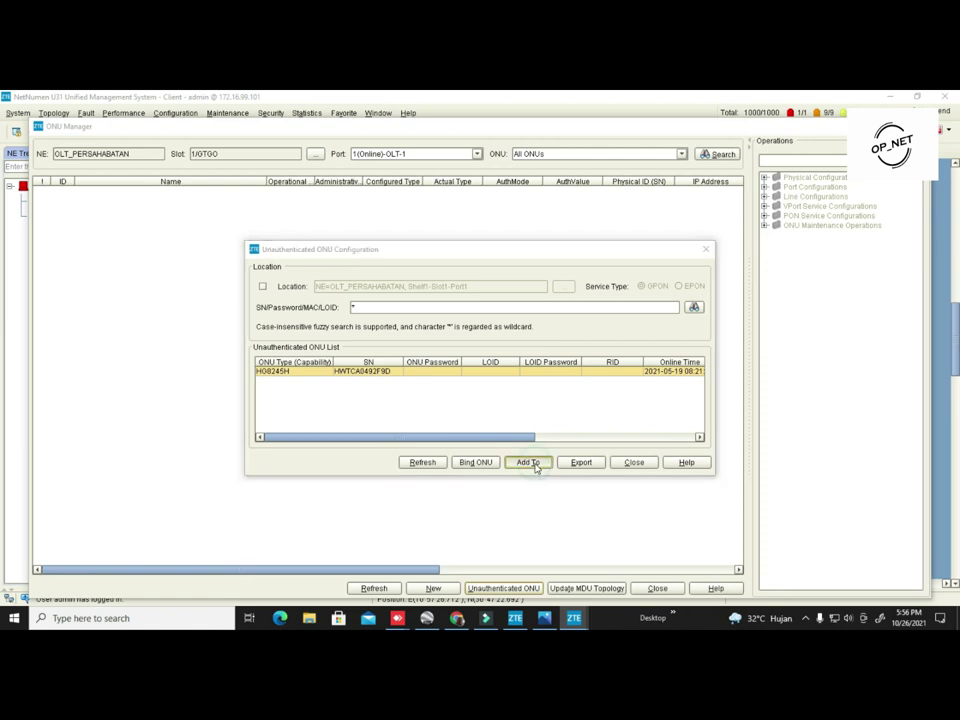
left_click(528, 462)
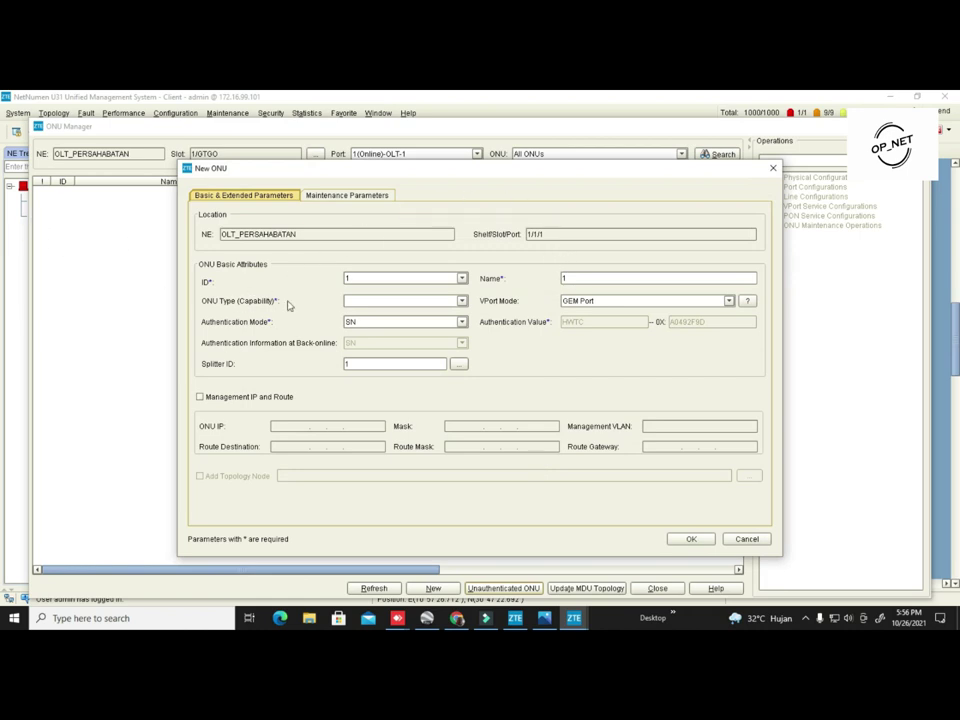
Step: Set the new ONU's type to ALL and rename it from 1 to Satu
left_click(462, 302)
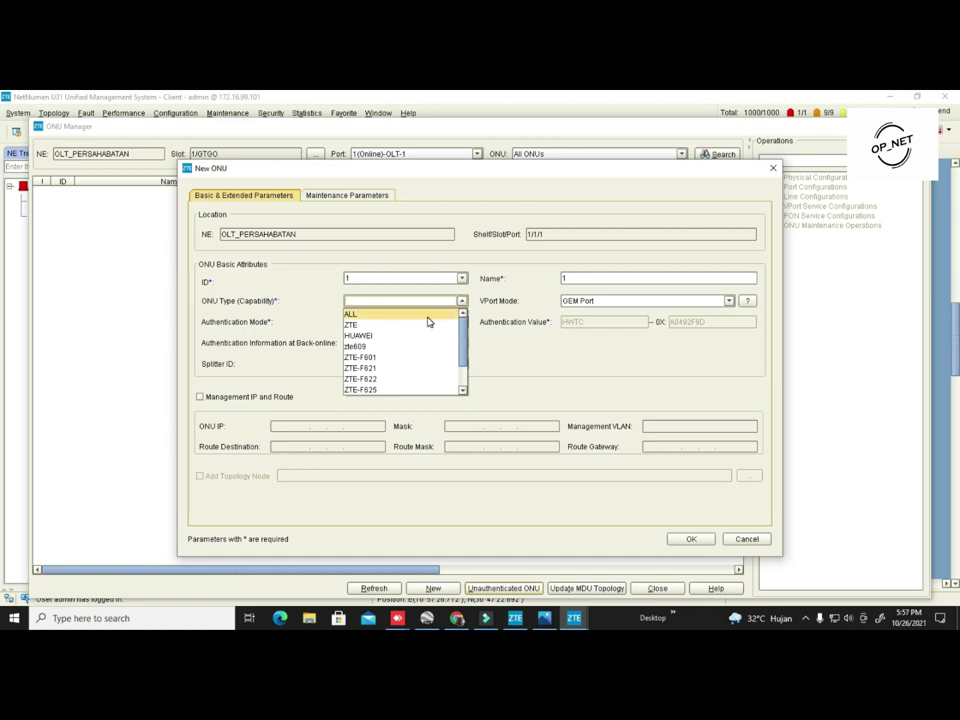
left_click(428, 316)
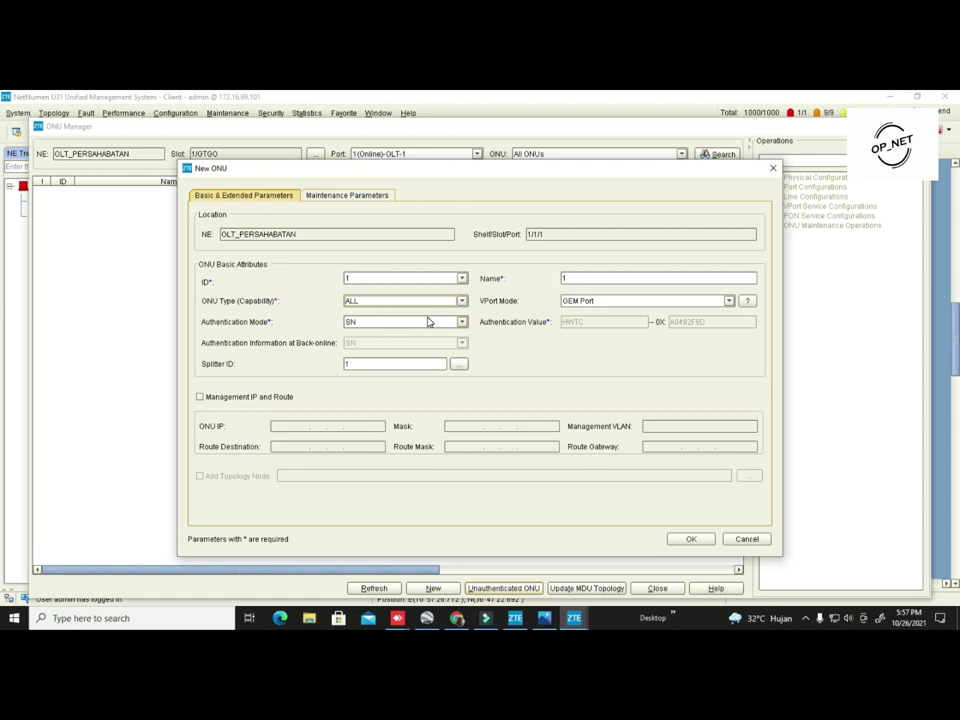
left_click(601, 278)
key("BackSpace")
type("Satu")
left_click(376, 197)
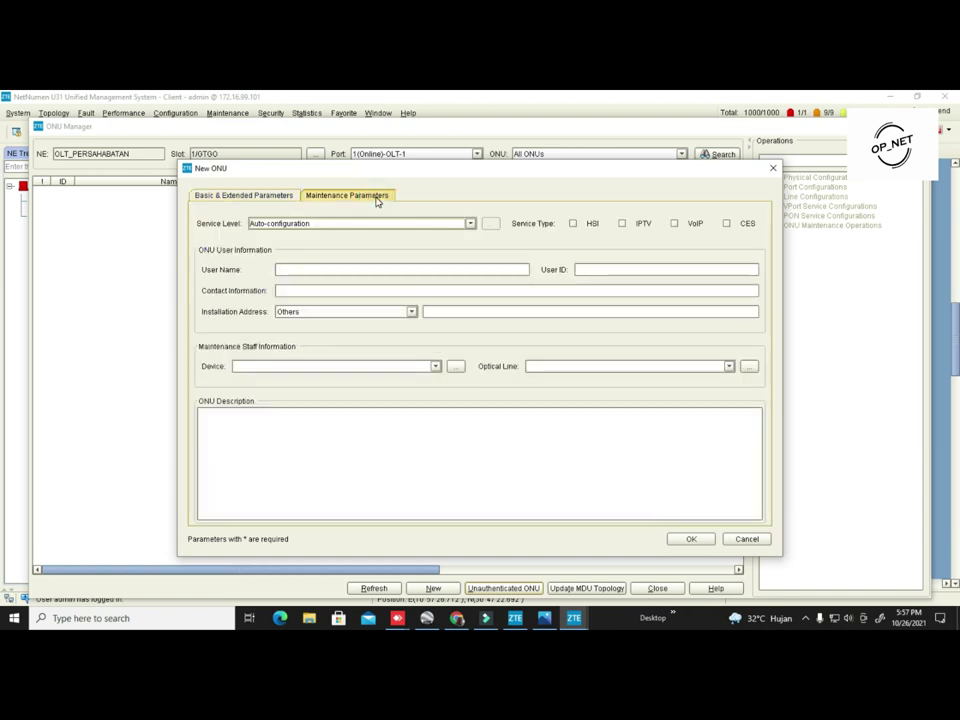
Step: Enter Satu as the subscriber user name, correcting the lowercase entry
left_click(377, 271)
type("satu")
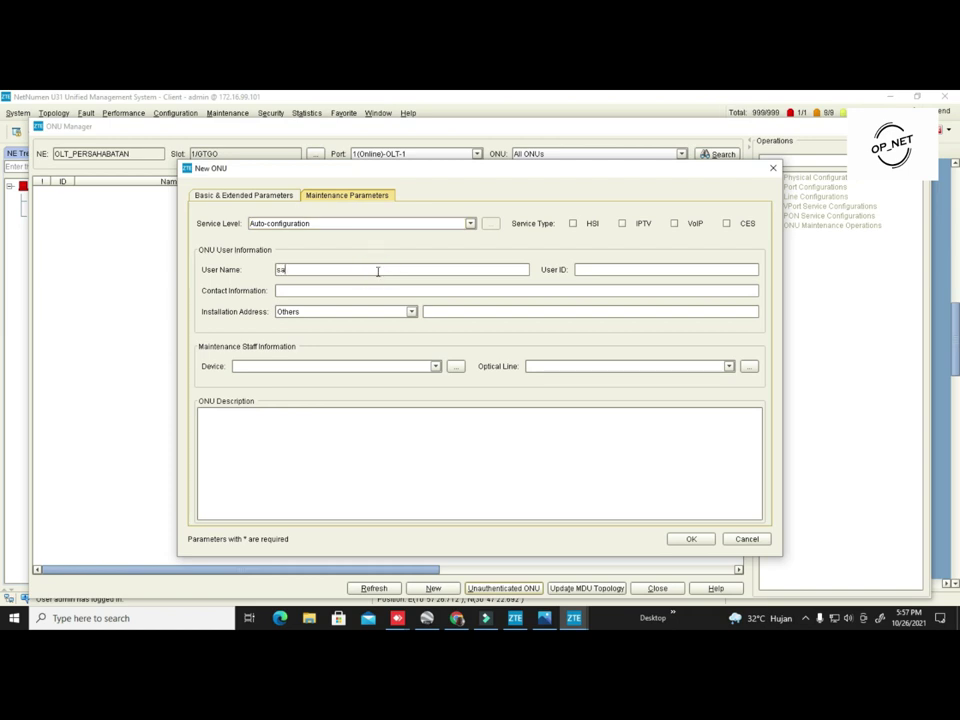
key("BackSpace")
key("BackSpace")
key("BackSpace")
key("BackSpace")
type("Satu")
Step: Fill in the contact phone number, installation address and the subscriber's user ID
left_click(396, 290)
left_click(396, 290)
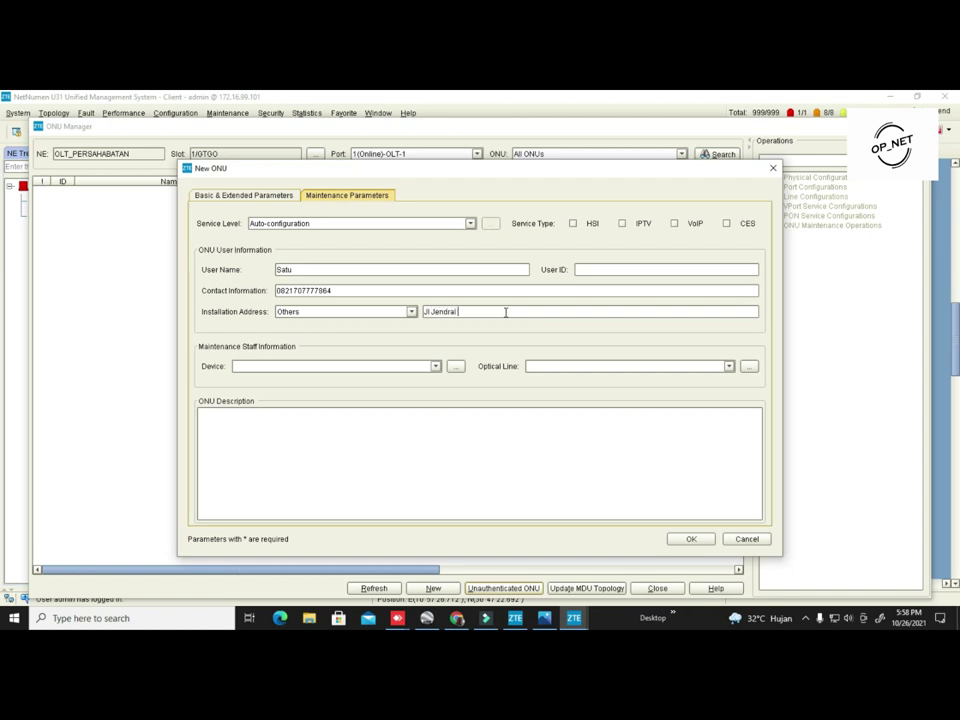
left_click(596, 269)
type("101.20")
Step: Prefix the ONU name Satu with the subscriber's user ID
left_click(267, 198)
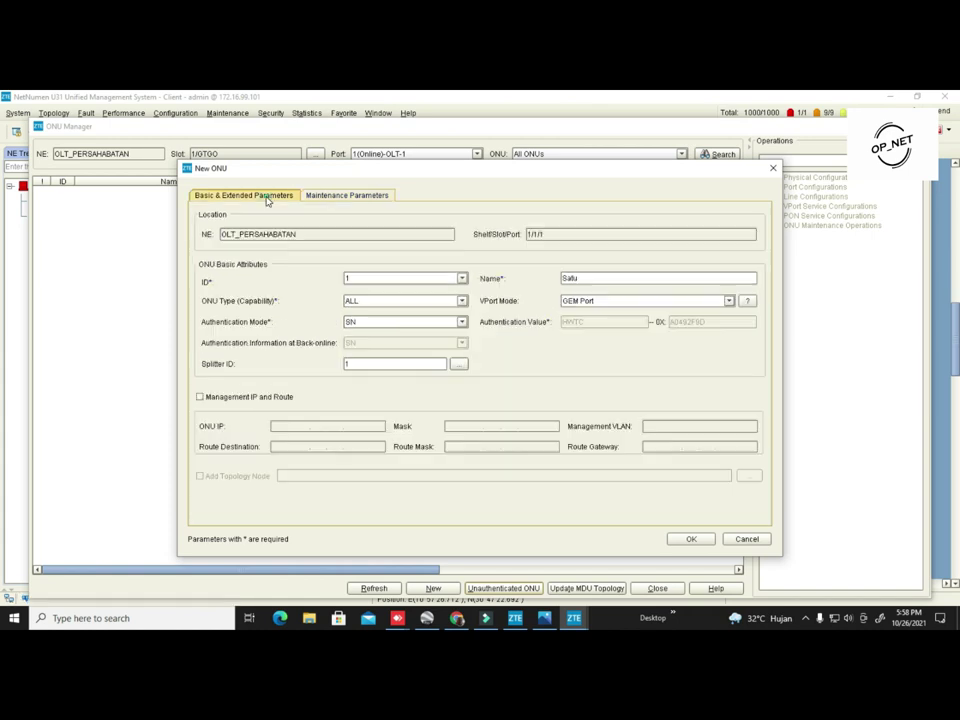
left_click(563, 278)
left_click(586, 280)
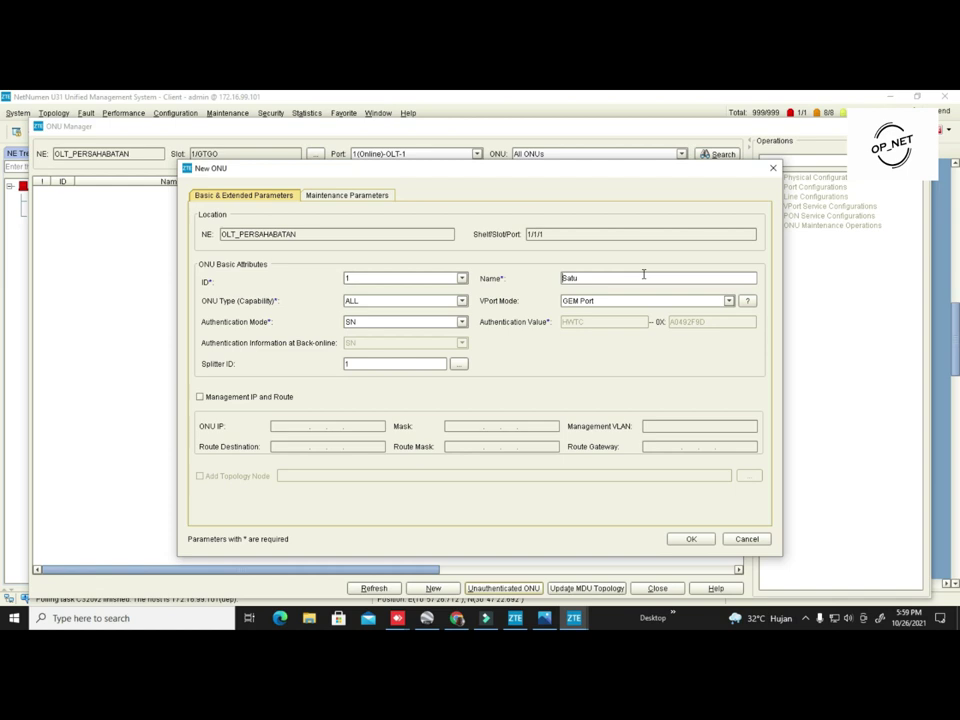
type("101.20")
Step: Create ONU 1 and refresh the lists to confirm it shows Online
left_click(689, 539)
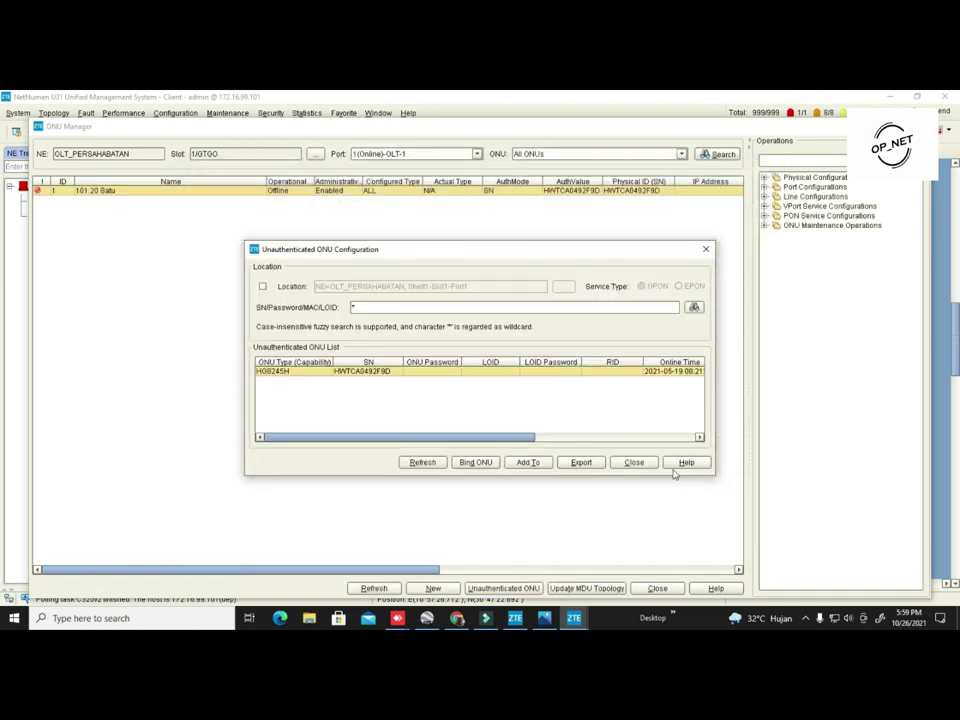
left_click(441, 462)
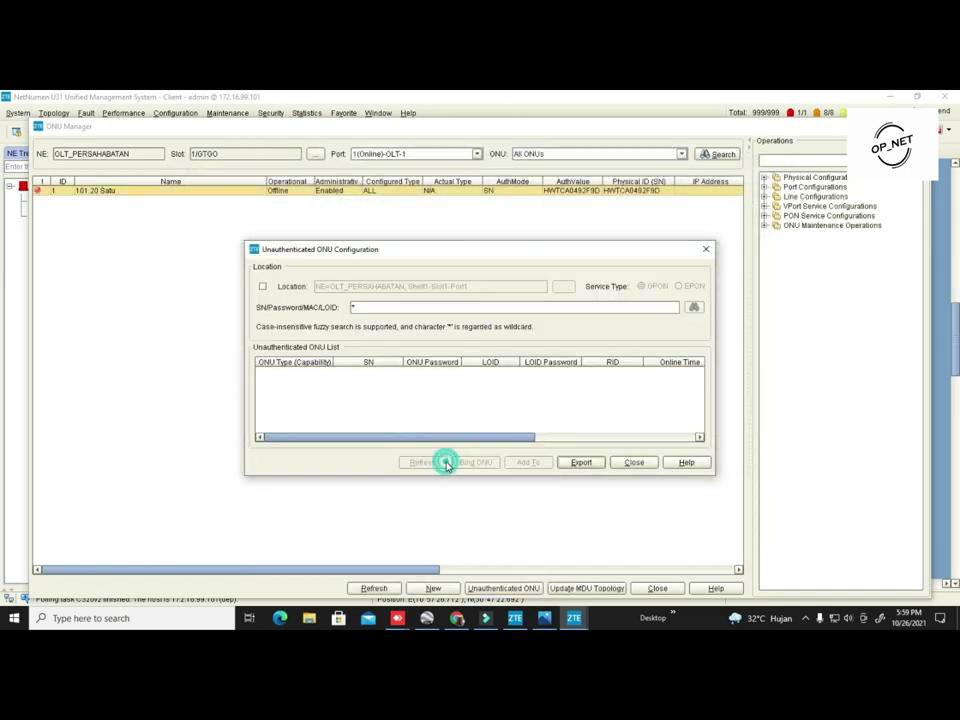
left_click(636, 462)
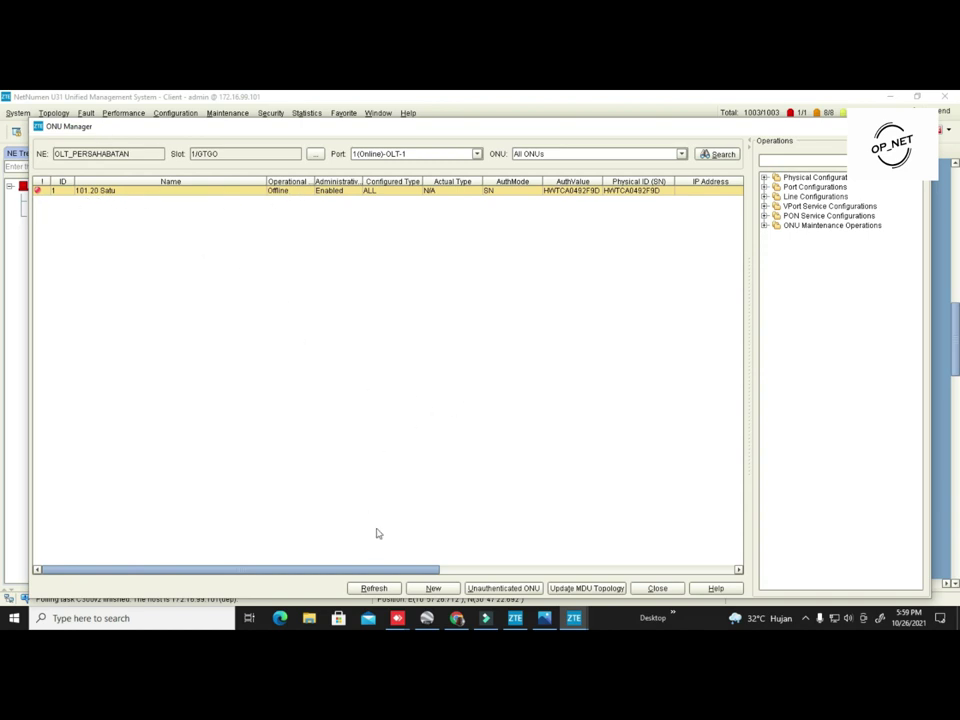
left_click(384, 590)
Step: Open the ONU's T-CONT configuration under the line configuration options
double_click(798, 197)
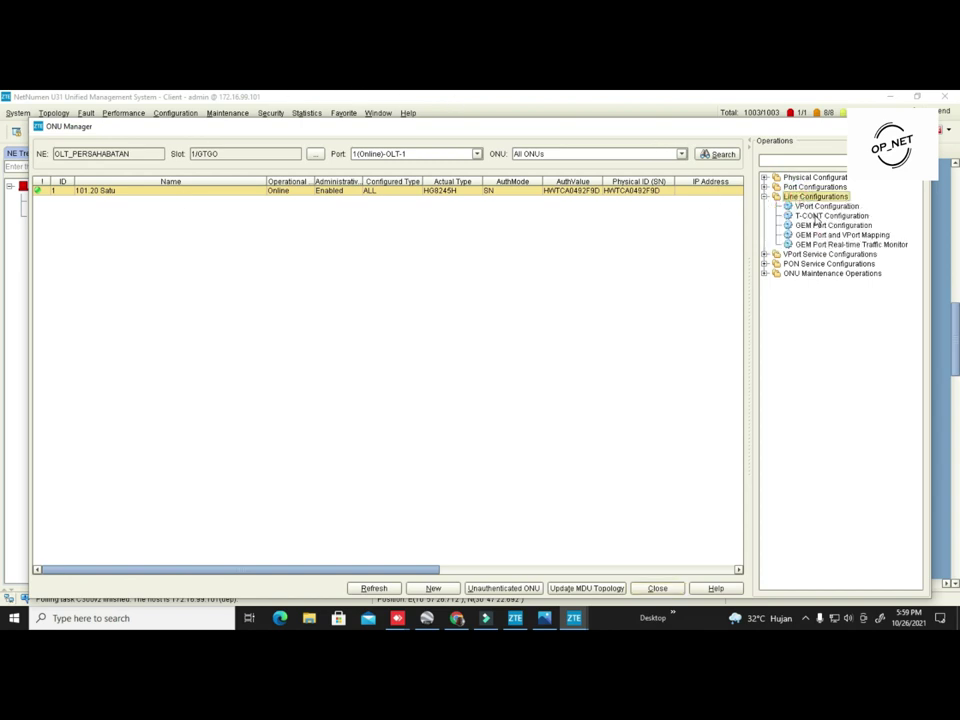
left_click(814, 216)
double_click(815, 217)
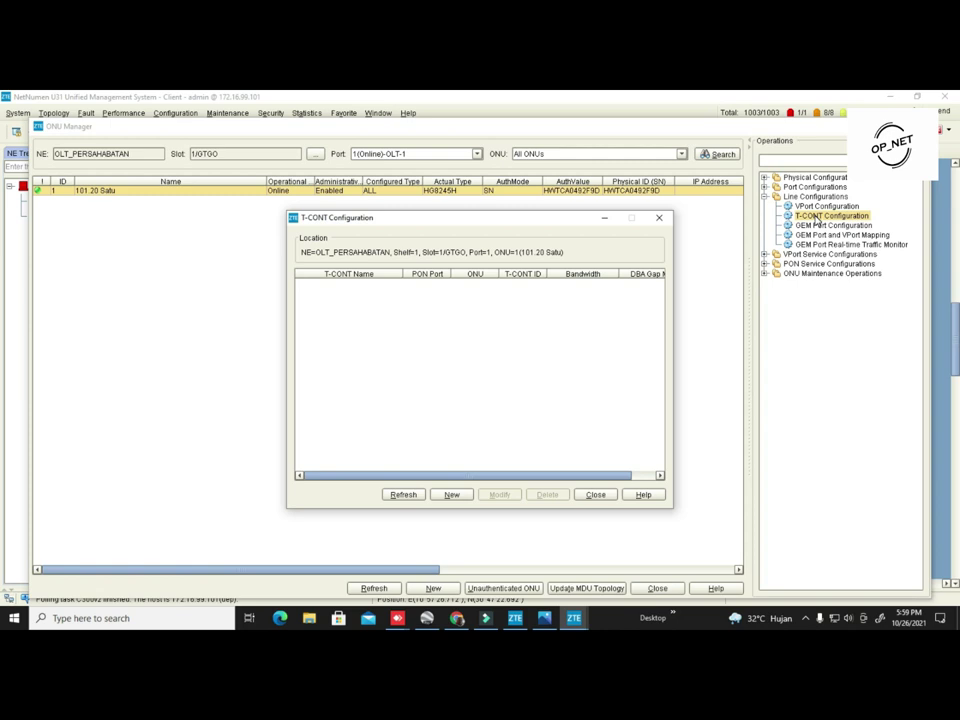
Step: Create T-CONT t1 with the default bandwidth profile and close the T-CONT window
left_click(451, 494)
left_click(506, 329)
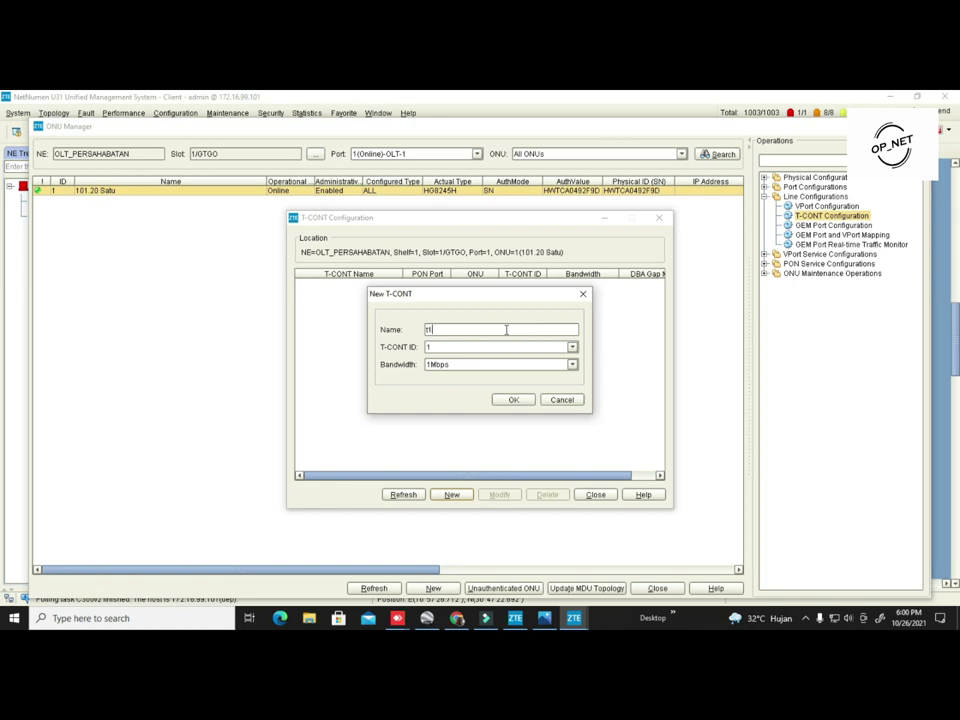
left_click(572, 364)
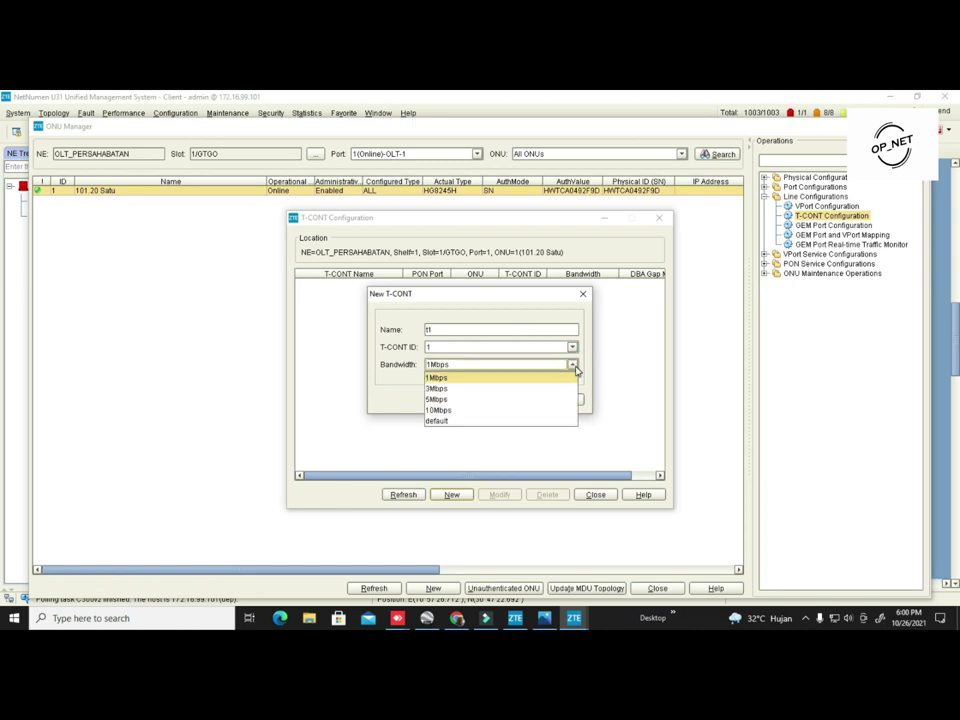
left_click(497, 421)
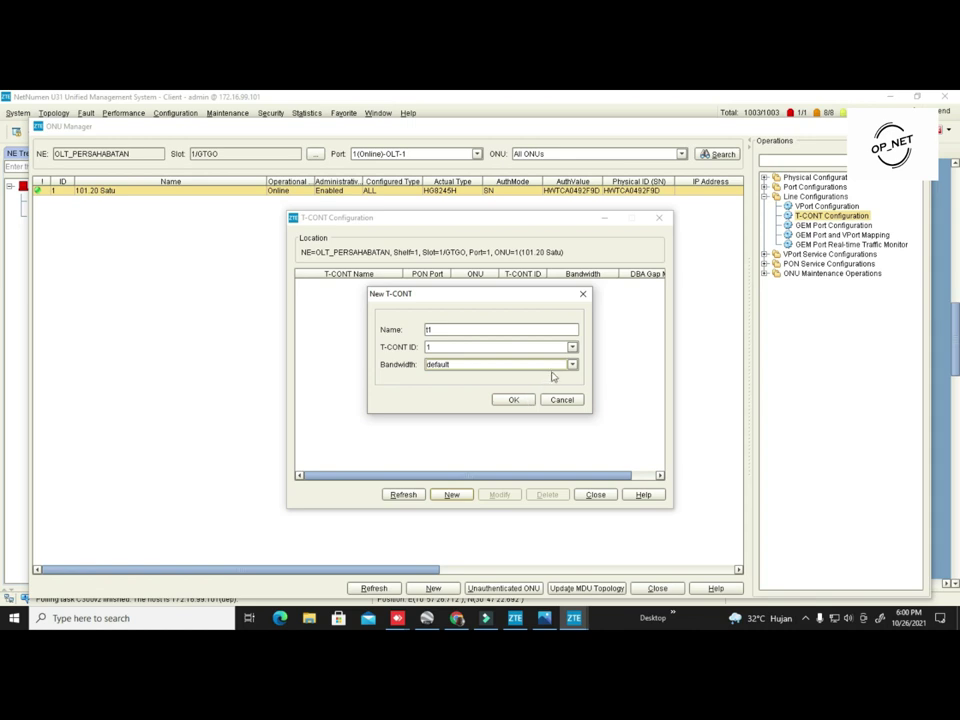
left_click(572, 364)
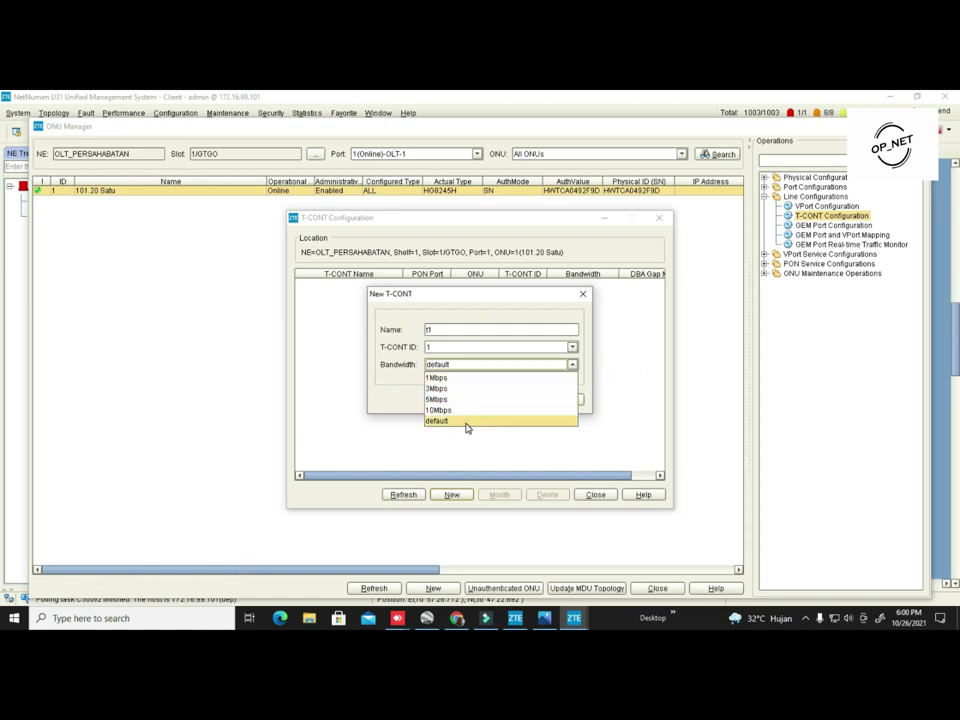
left_click(466, 421)
left_click(514, 400)
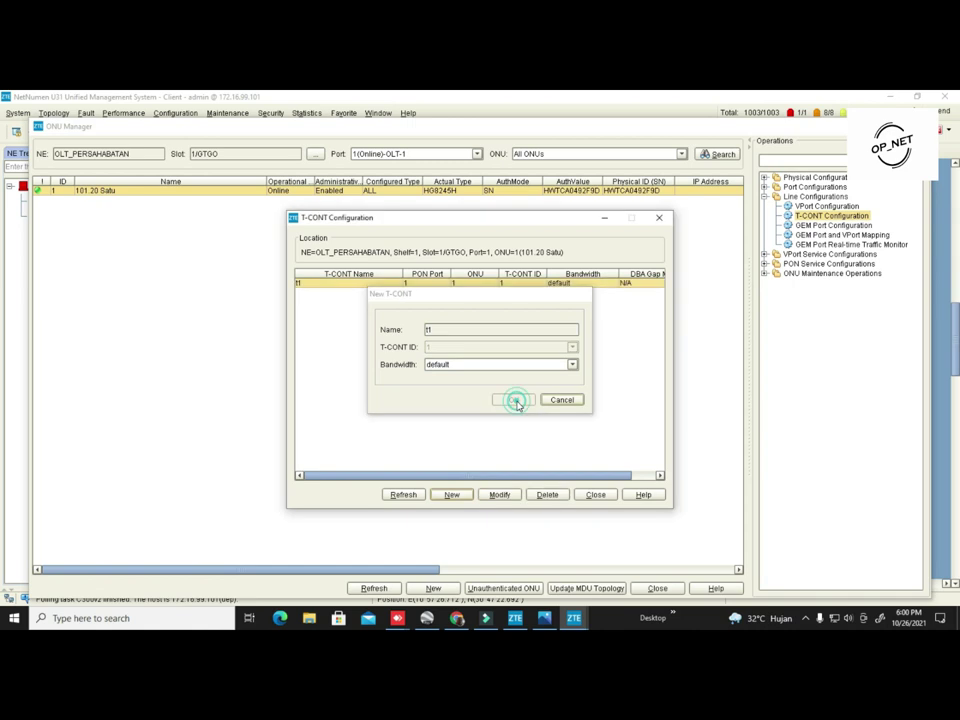
left_click(596, 495)
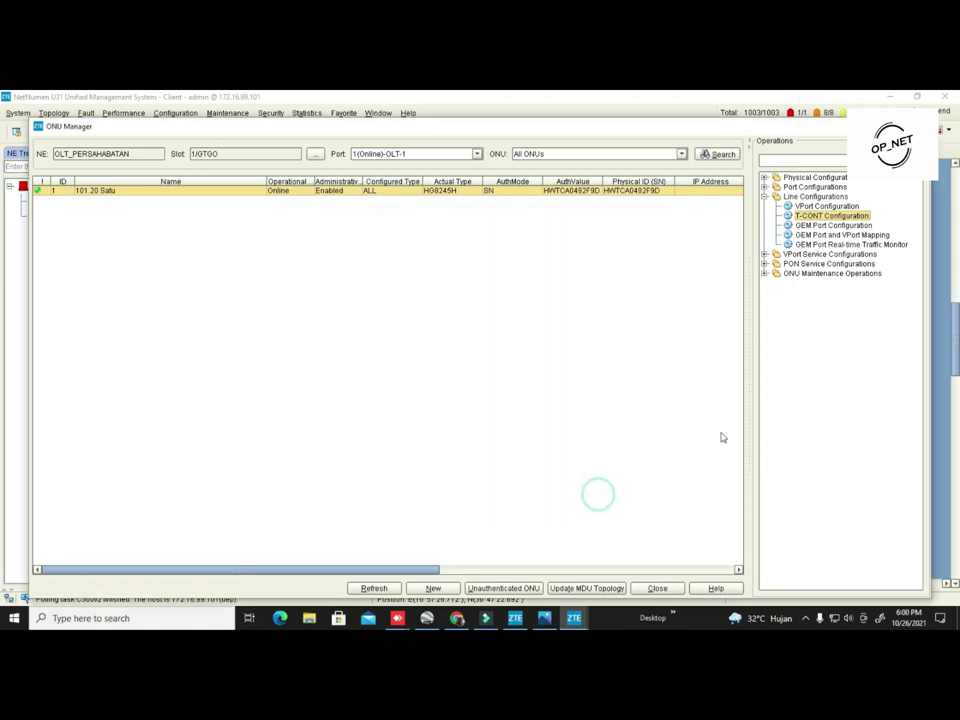
double_click(828, 226)
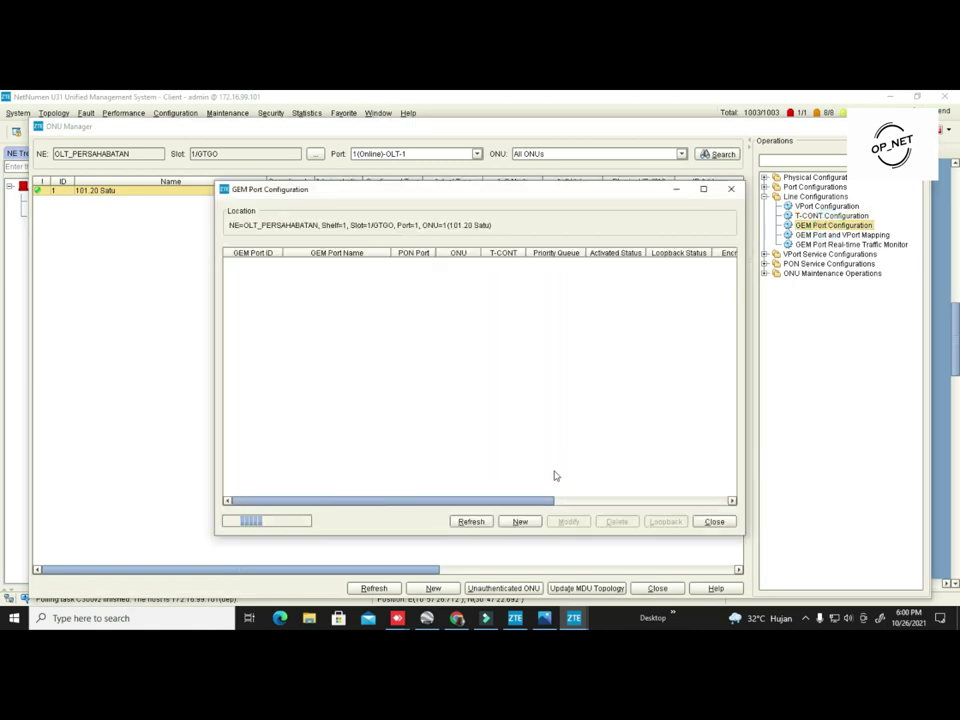
Step: Create GEM port g1 with default downstream and upstream traffic profiles
left_click(524, 523)
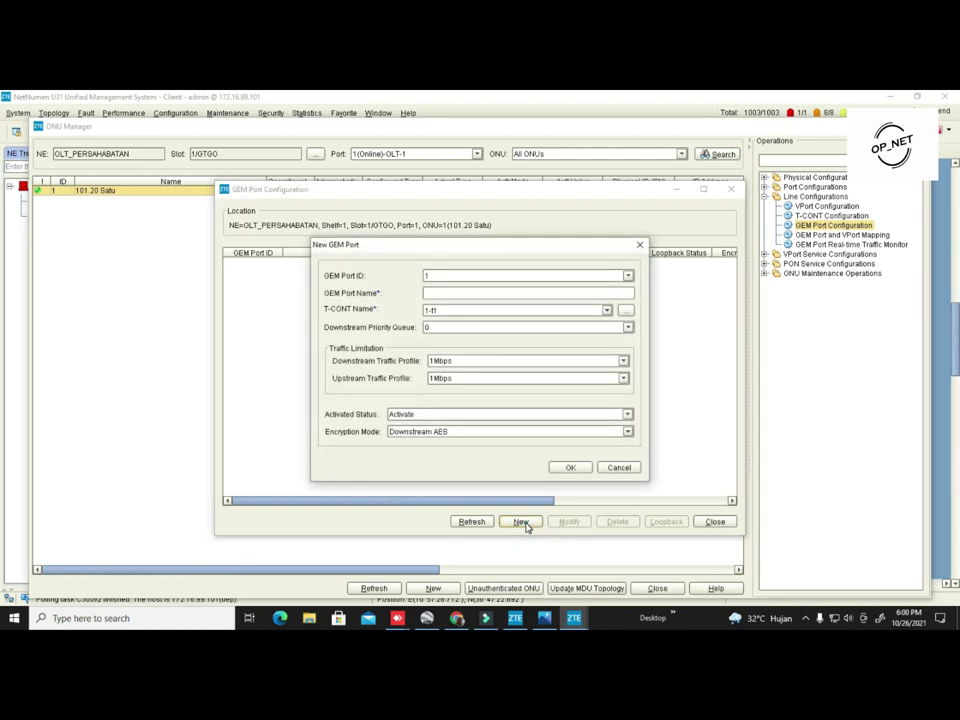
left_click(456, 290)
type("g1")
left_click(623, 360)
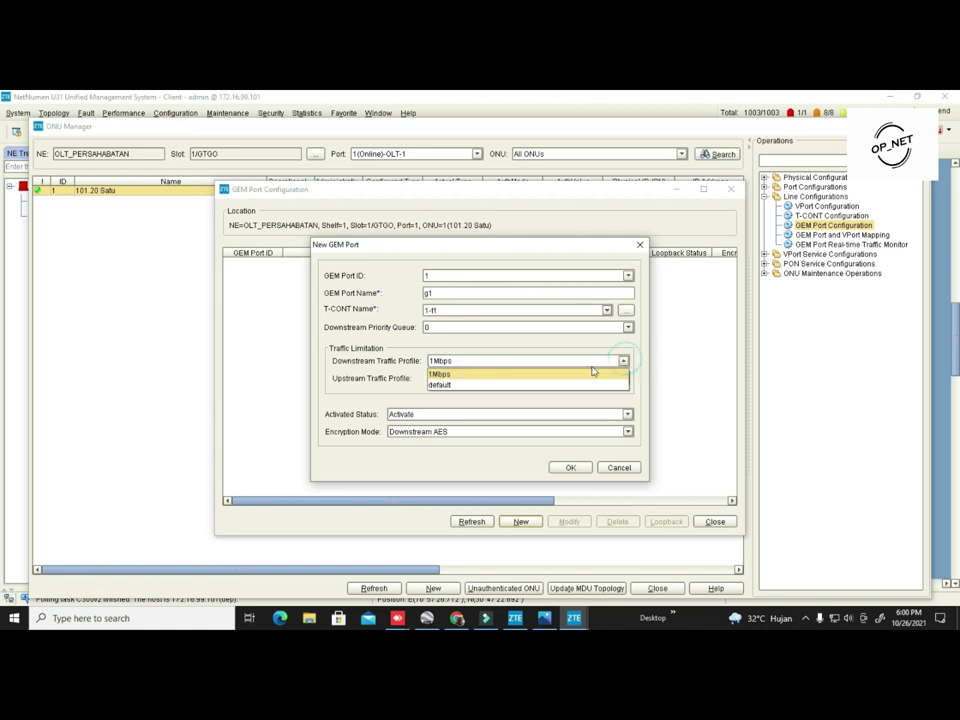
left_click(568, 387)
left_click(623, 378)
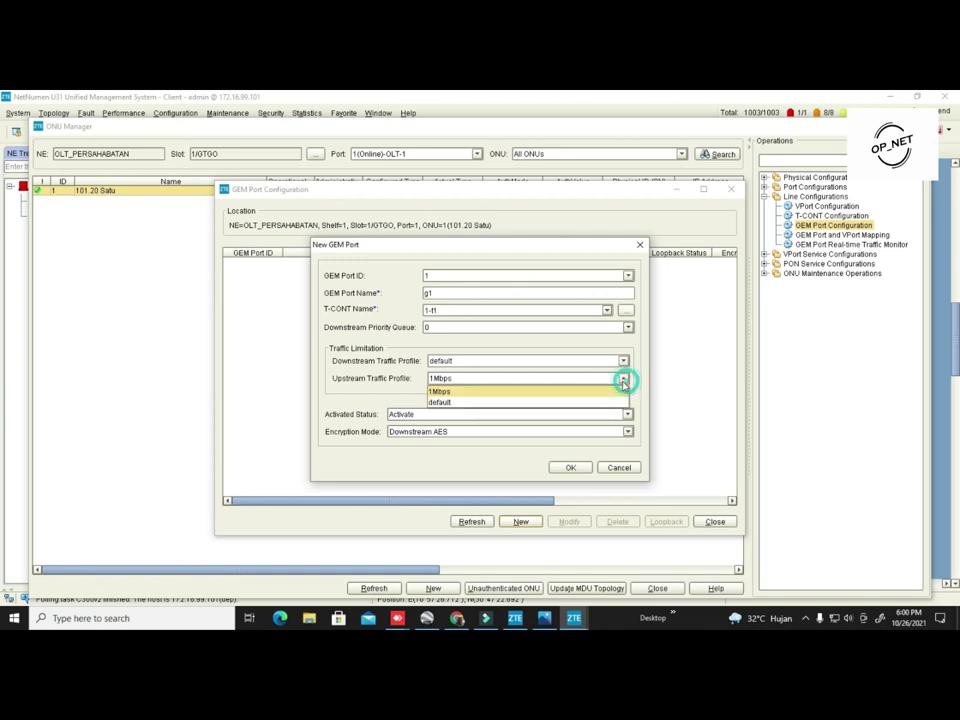
left_click(535, 405)
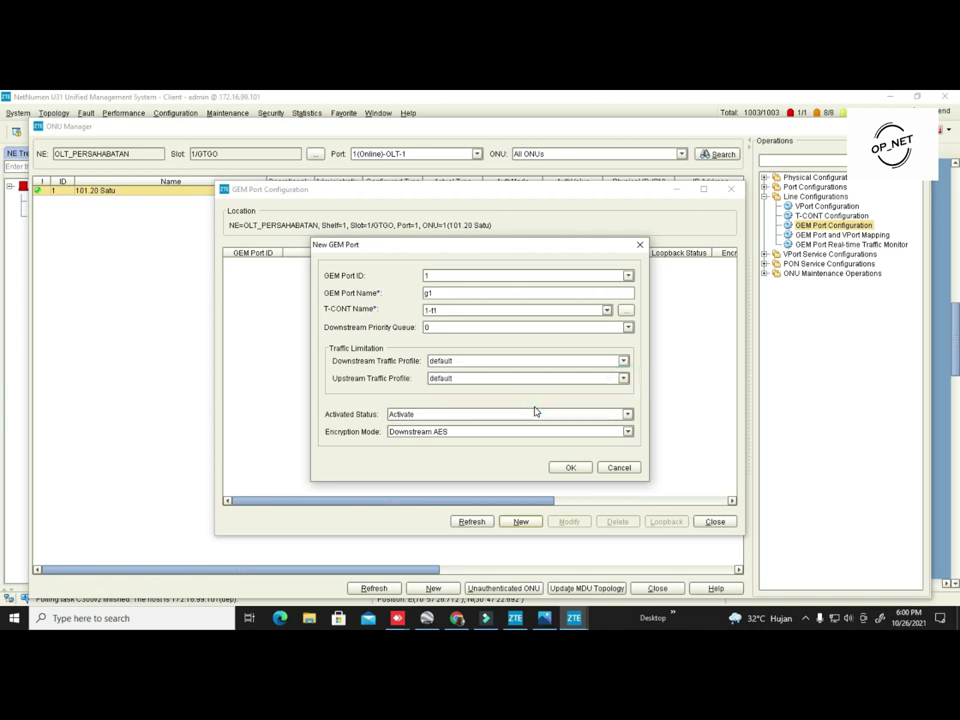
left_click(569, 469)
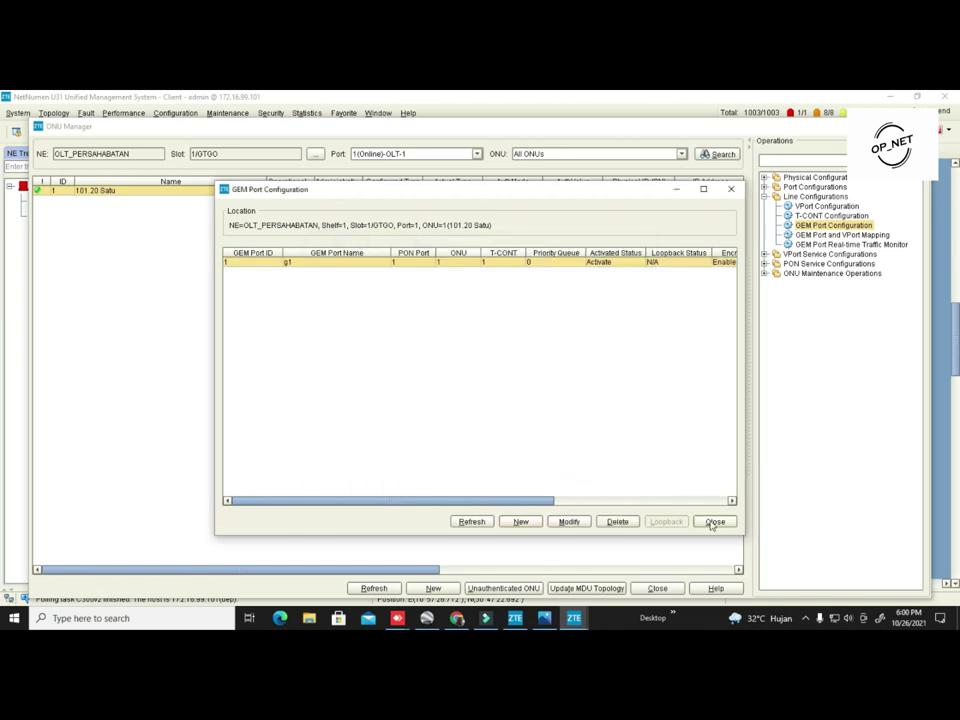
left_click(715, 522)
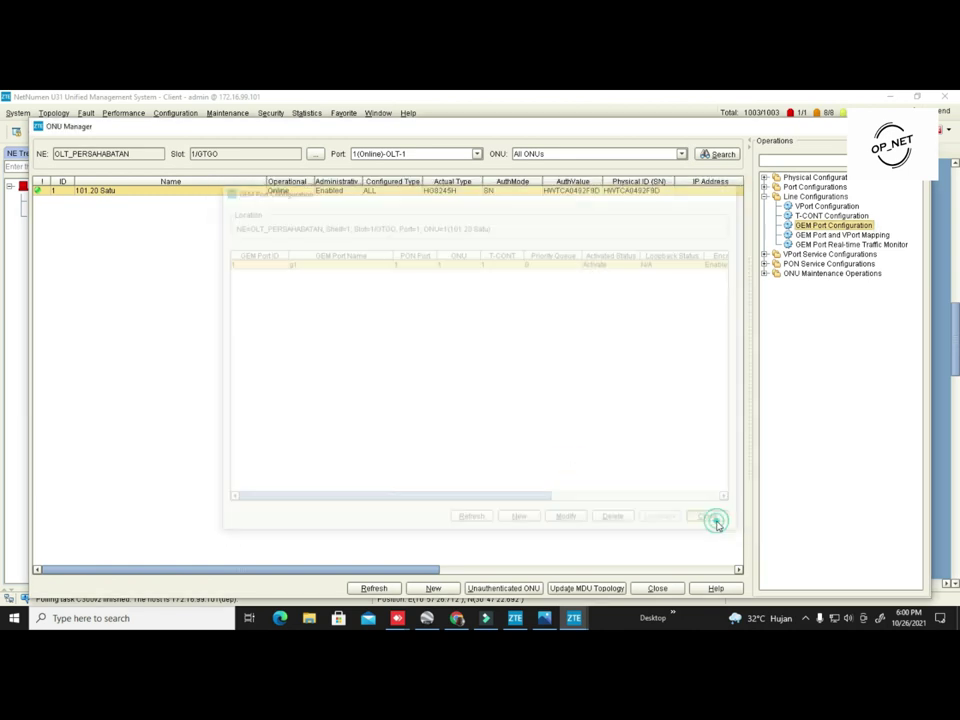
left_click(793, 256)
Step: Add a tagged service port mapping user VLAN 1000 to C-VID 1000 for the ONU
double_click(793, 256)
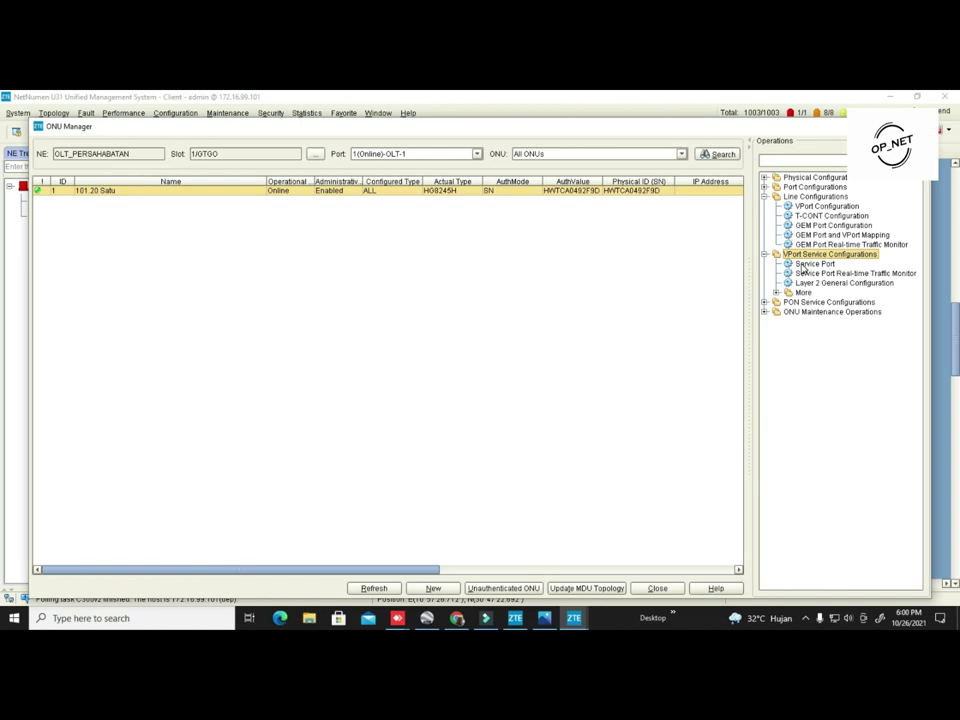
double_click(805, 266)
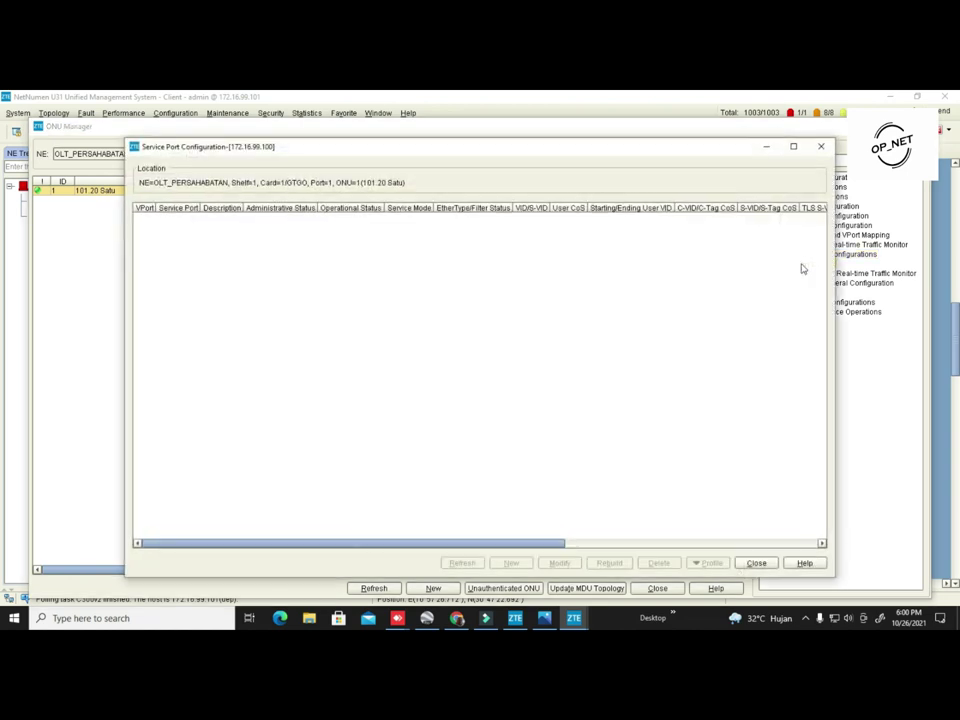
left_click(513, 563)
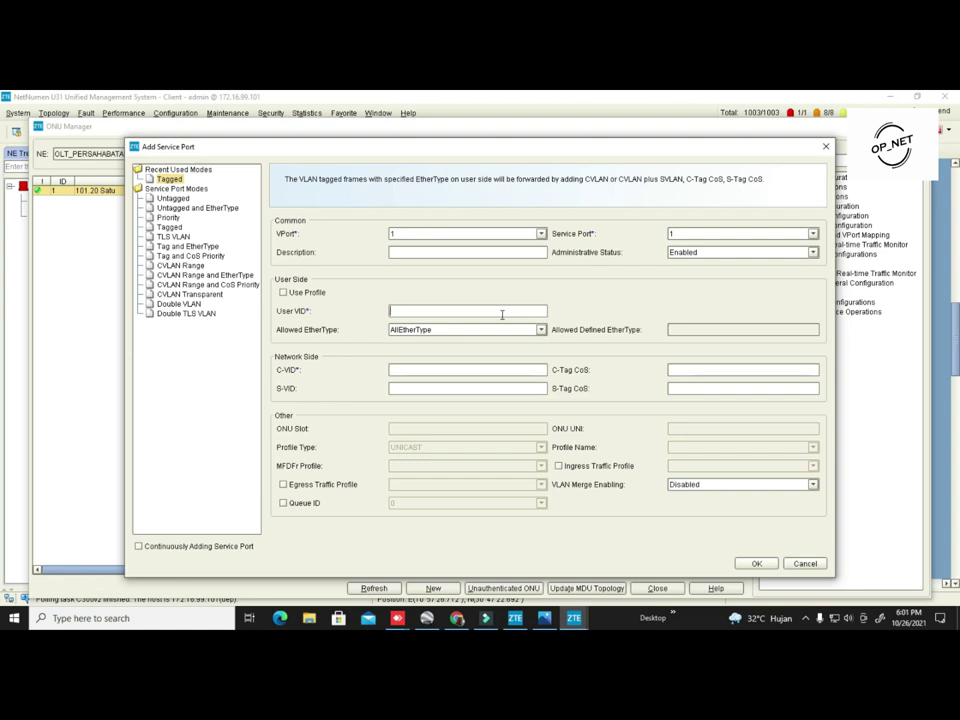
type("000")
left_click(480, 369)
type("1000")
left_click(757, 563)
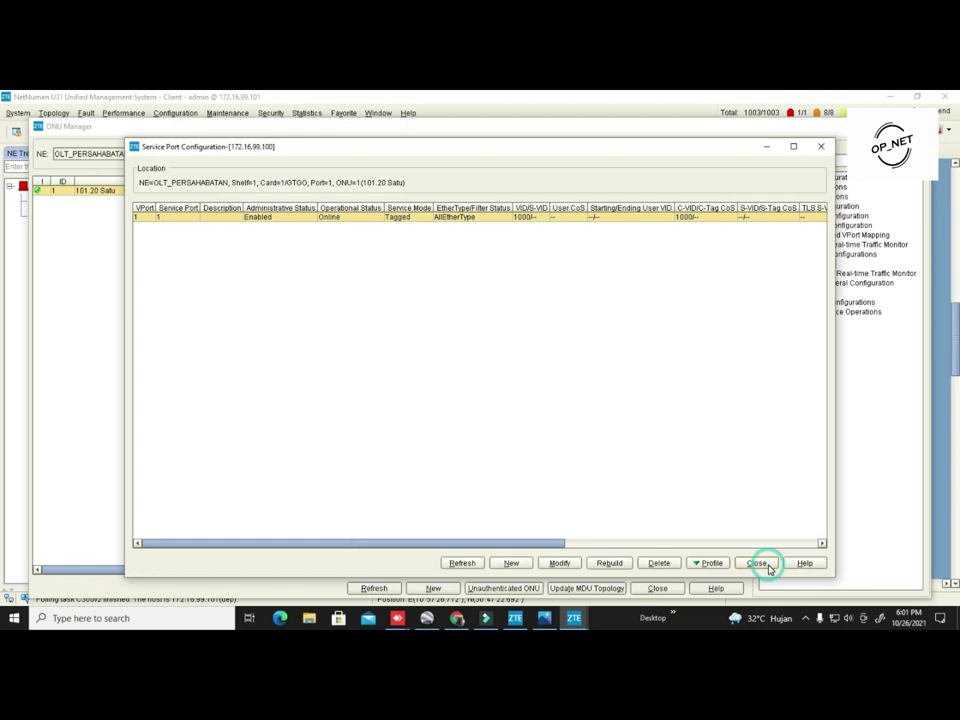
left_click(762, 565)
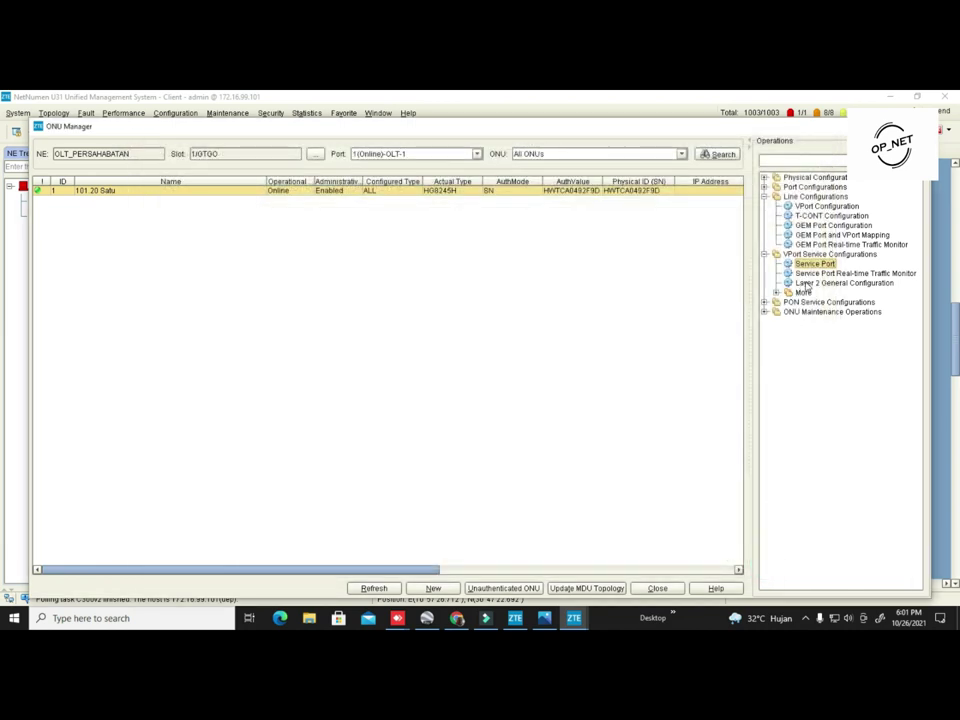
double_click(812, 274)
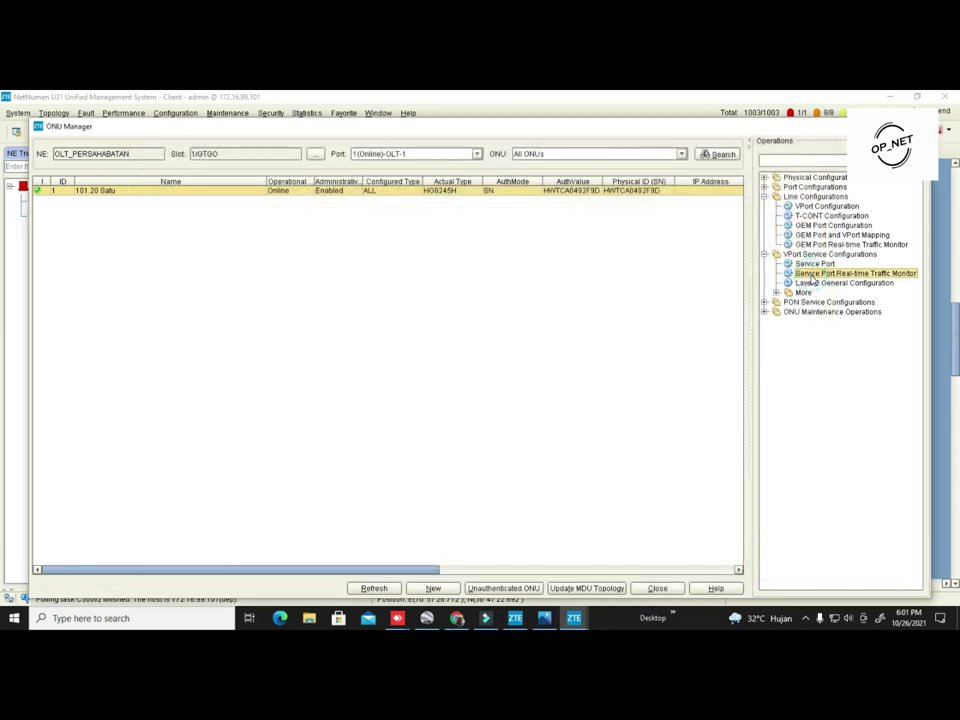
left_click(701, 189)
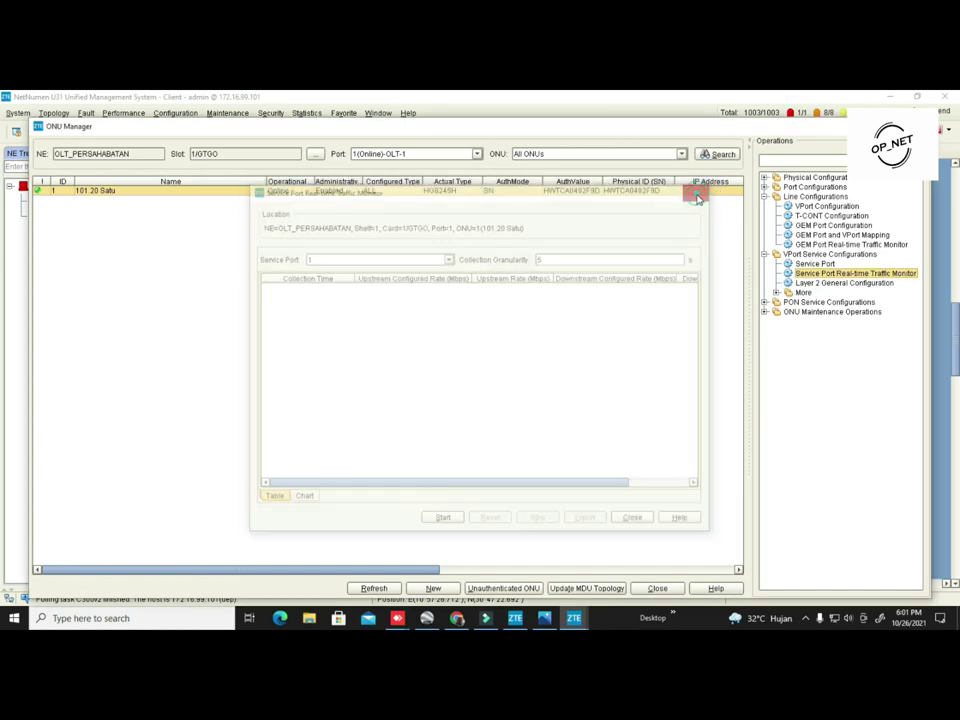
Step: Create a VLAN-mapped ONU service for VLAN 1000 on GEM port 1, then exit ONU Manager
double_click(822, 303)
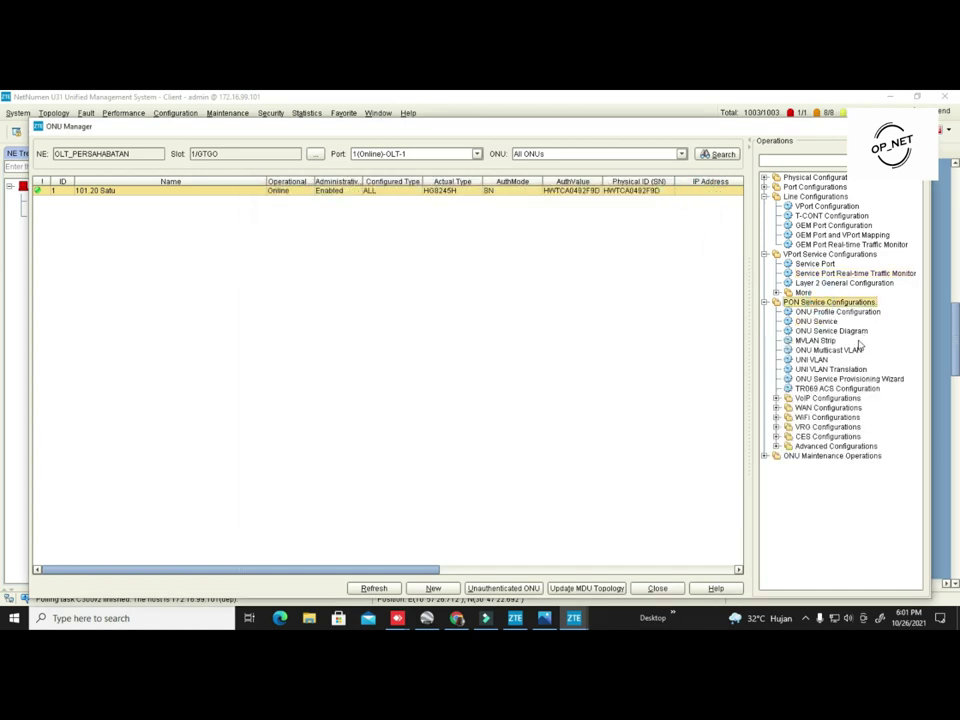
double_click(822, 322)
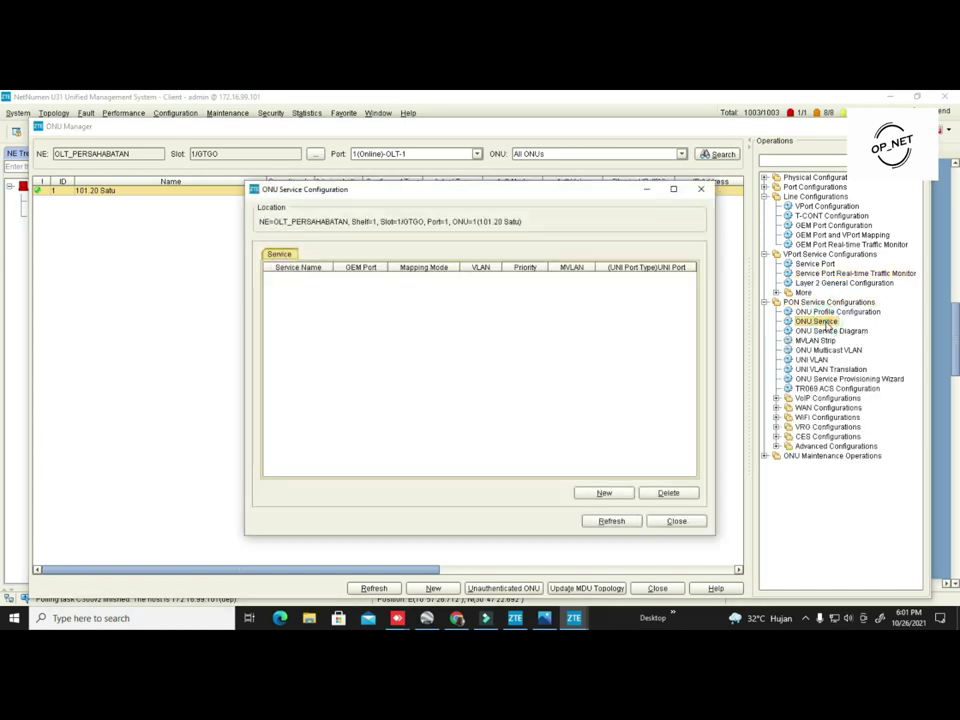
left_click(604, 493)
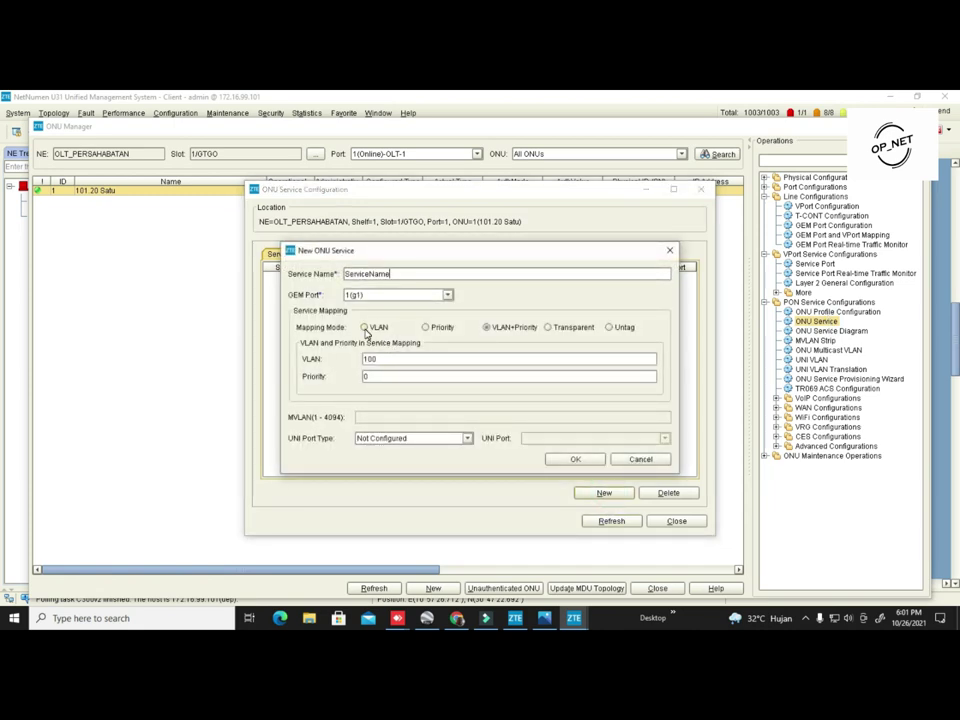
left_click(365, 328)
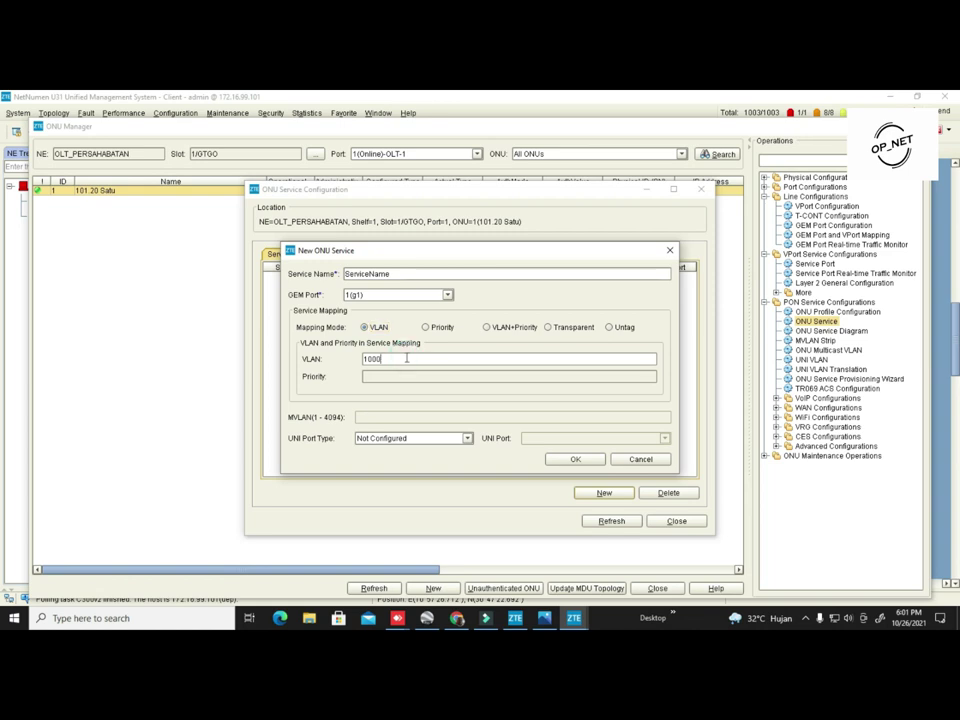
left_click(571, 460)
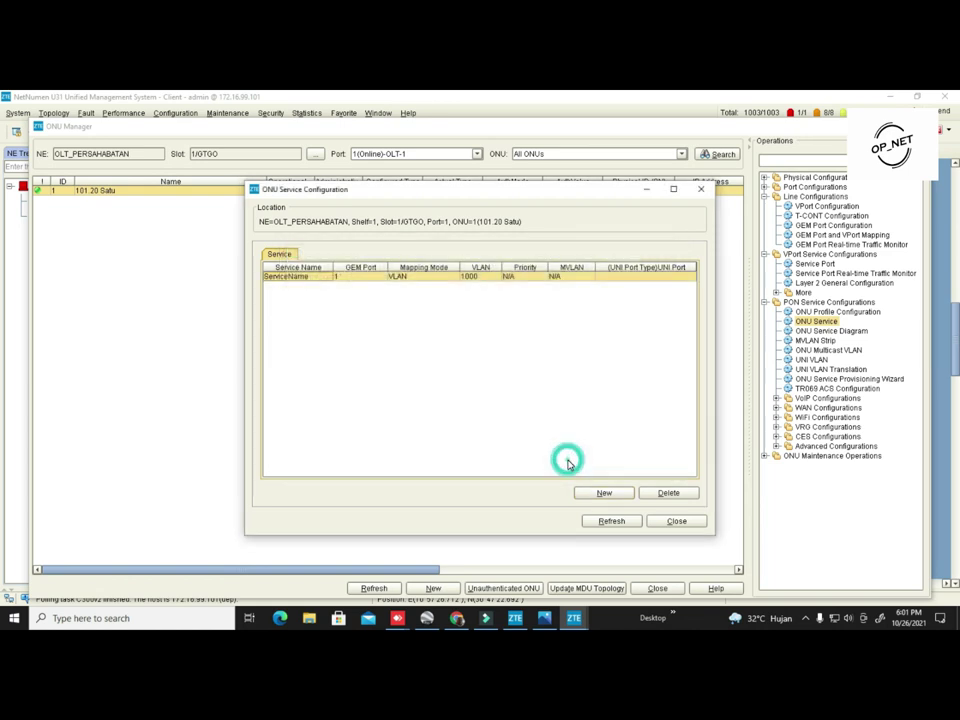
left_click(678, 520)
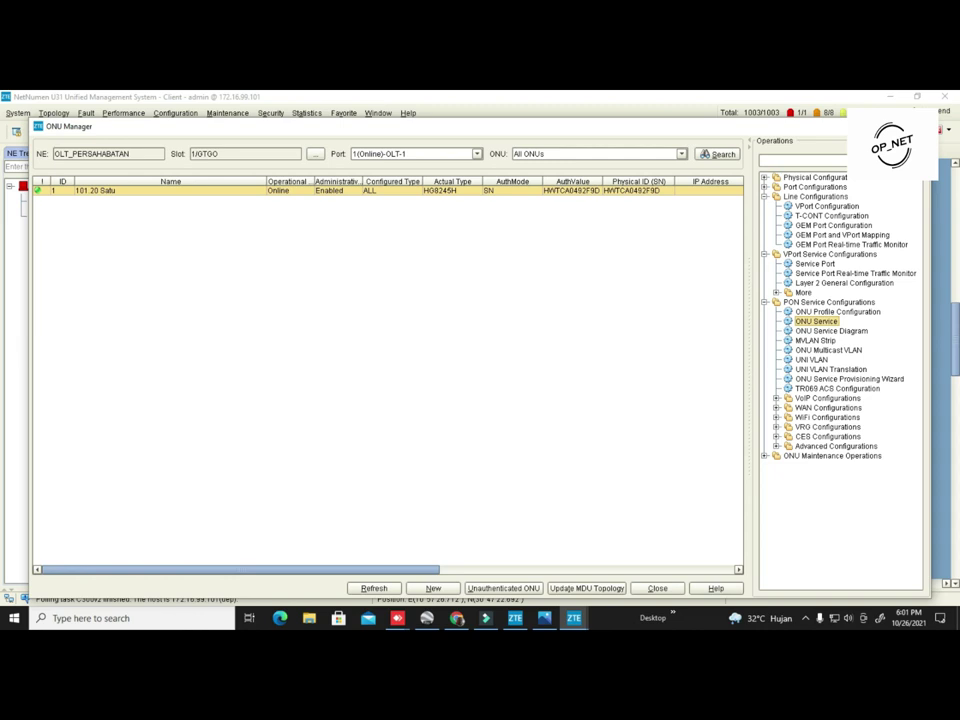
key("Escape")
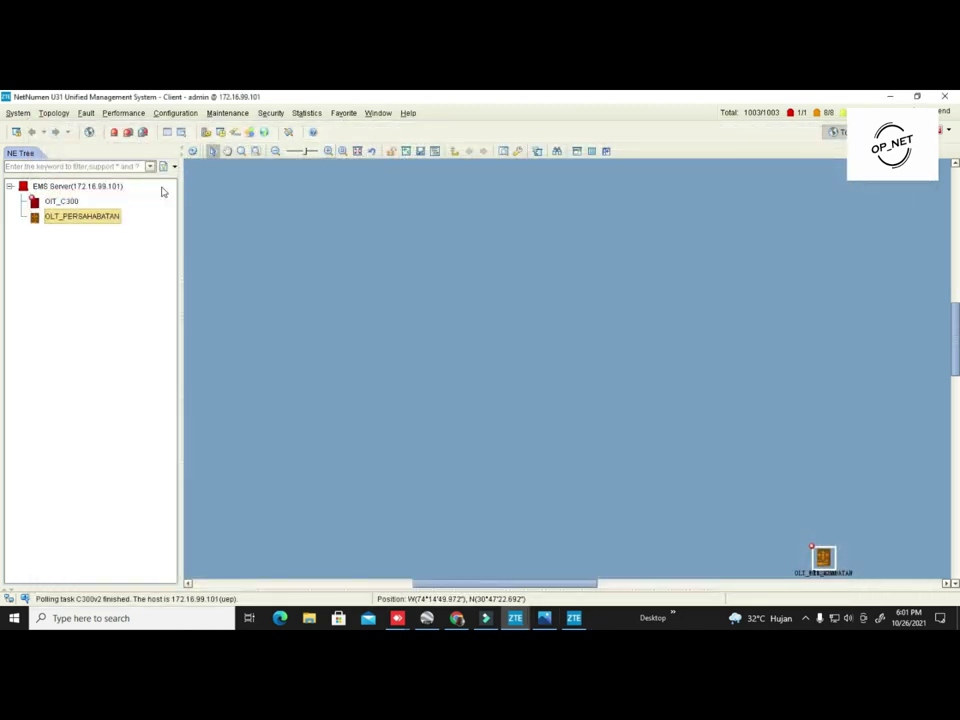
Step: Reopen ONU Manager for OLT_PERSAHABATAN and switch it to slot 2/GTGH
right_click(103, 218)
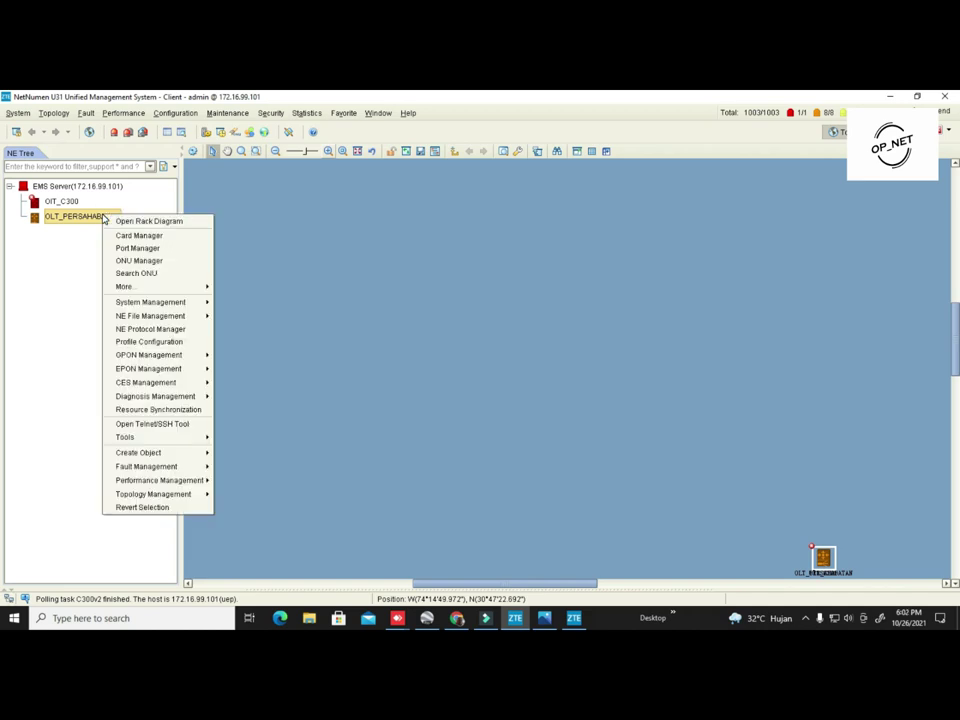
left_click(138, 260)
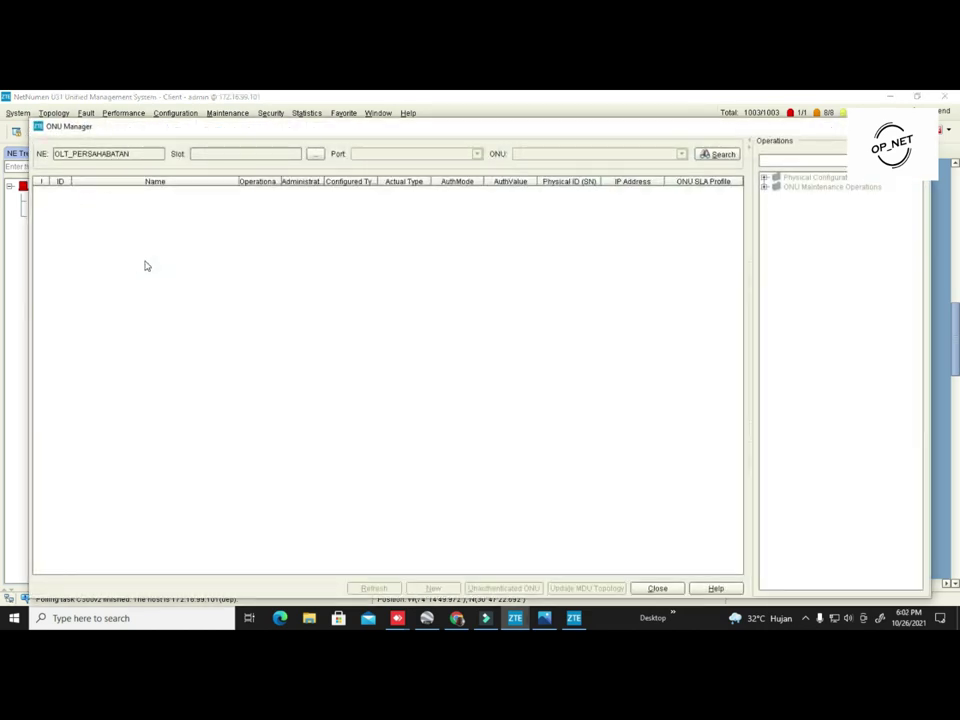
left_click(315, 153)
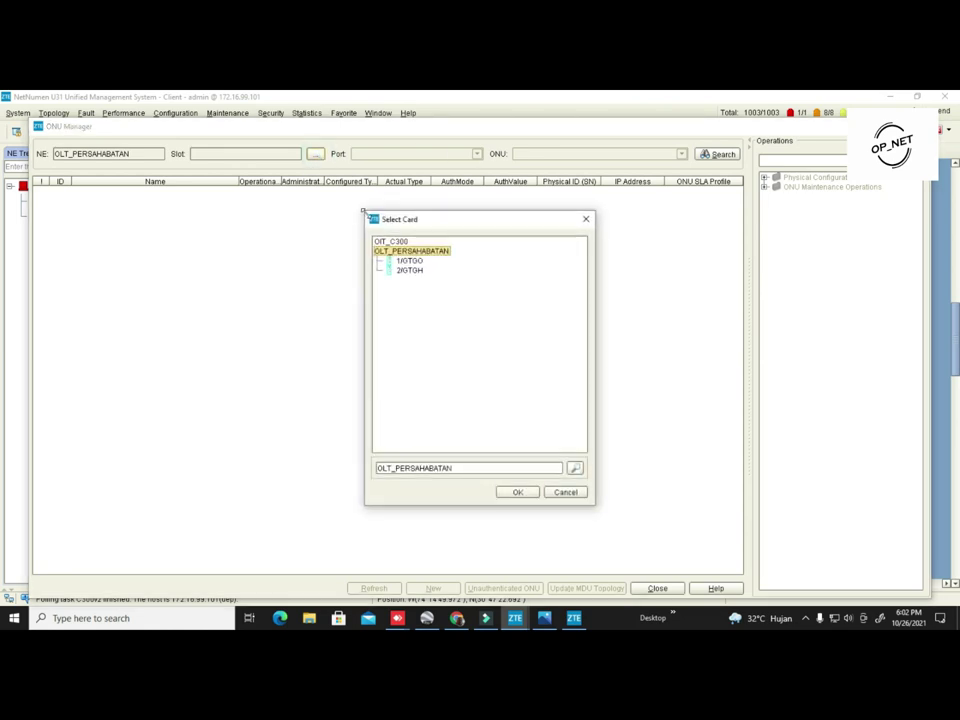
double_click(416, 271)
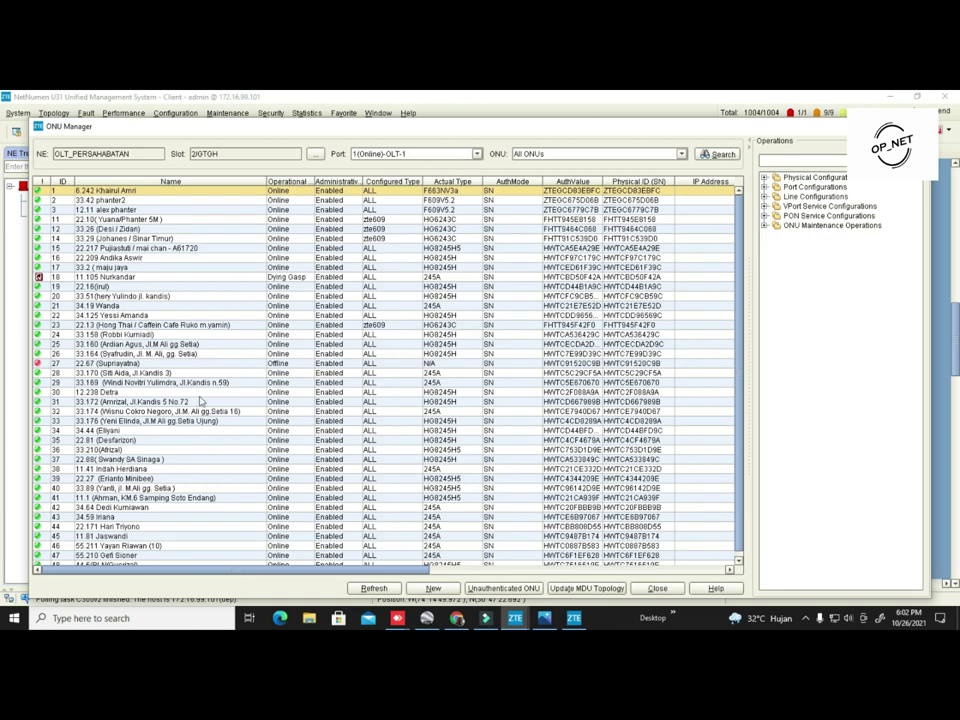
scroll(200, 400, "down", 1)
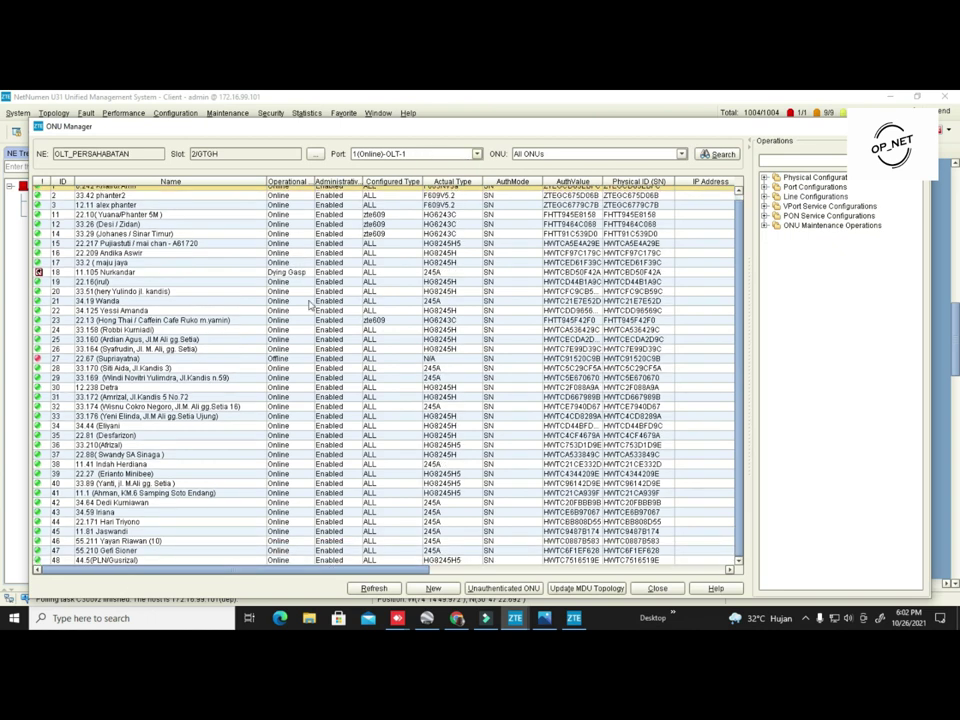
left_click(477, 154)
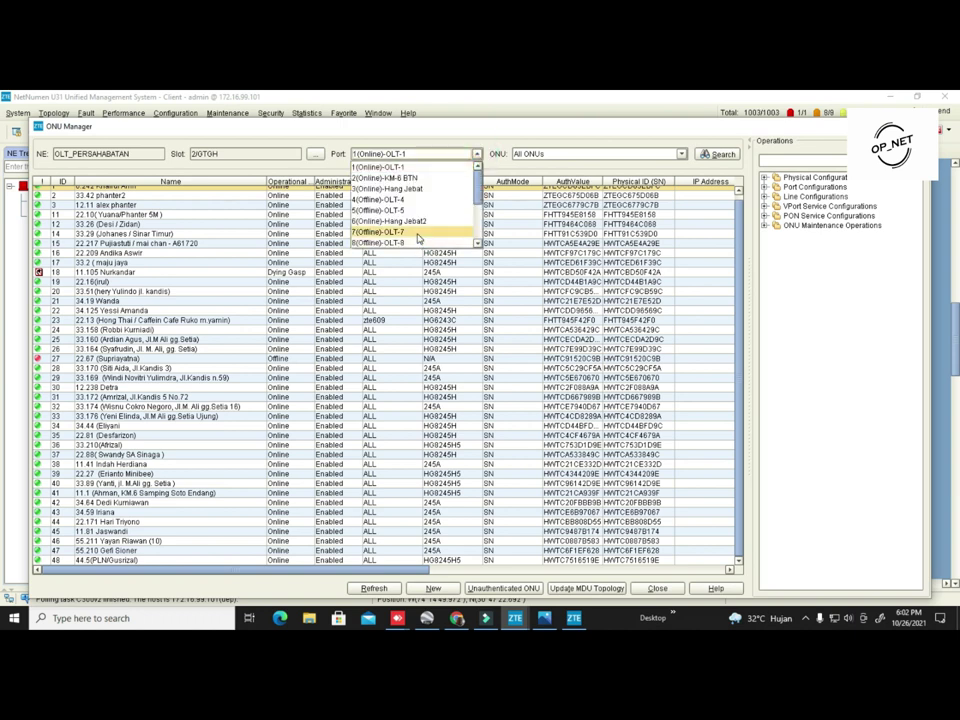
scroll(440, 244, "down", 1)
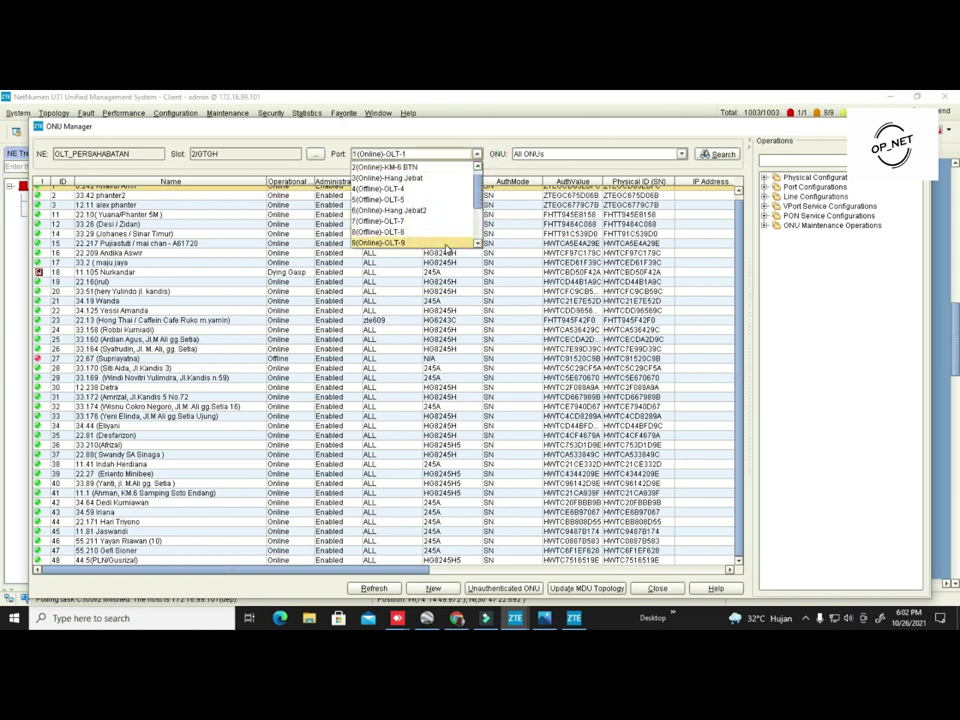
left_click(446, 243)
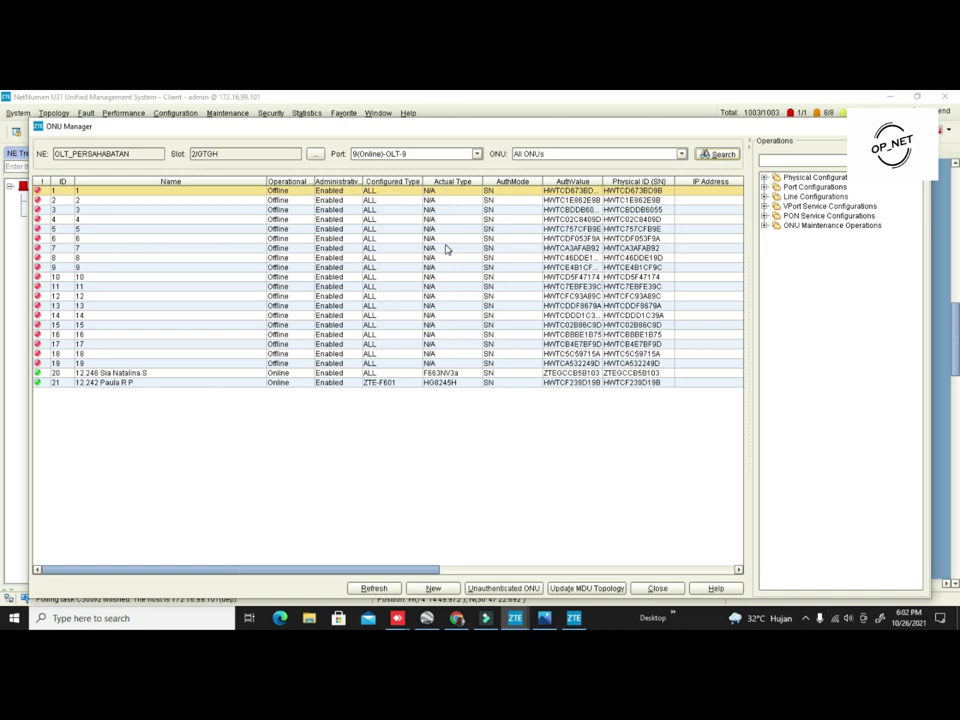
left_click(477, 154)
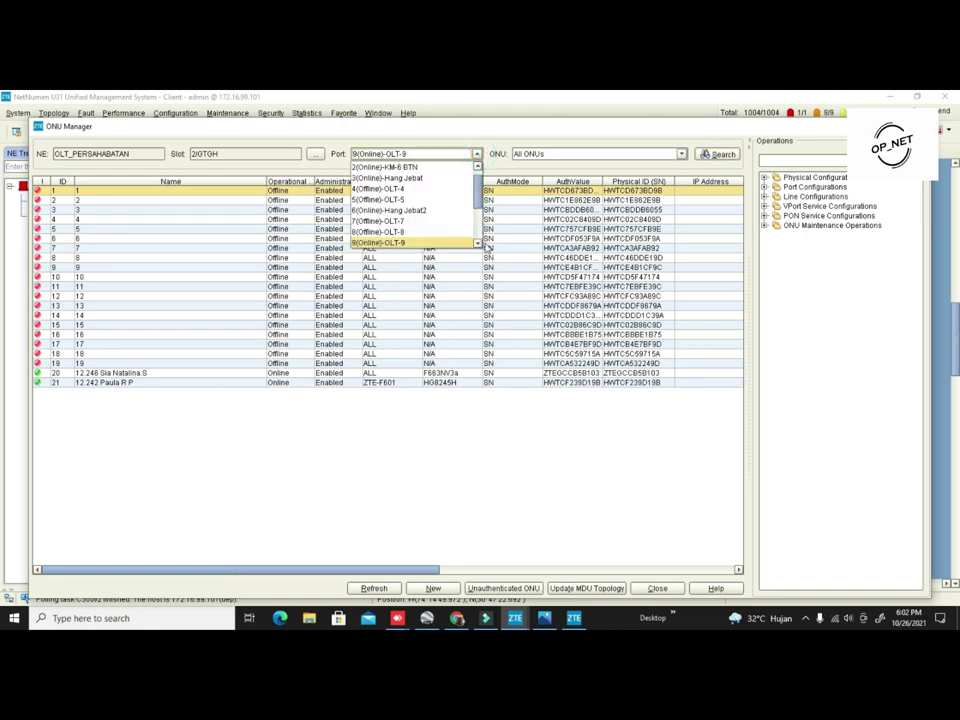
scroll(470, 240, "down", 1)
left_click(440, 243)
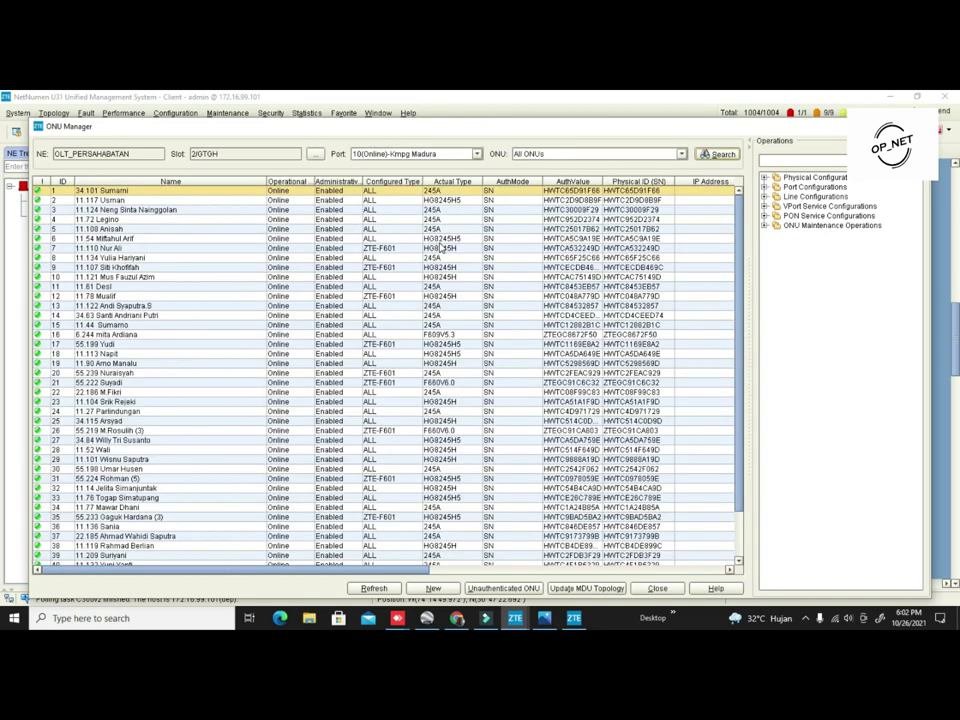
scroll(441, 249, "down", 2)
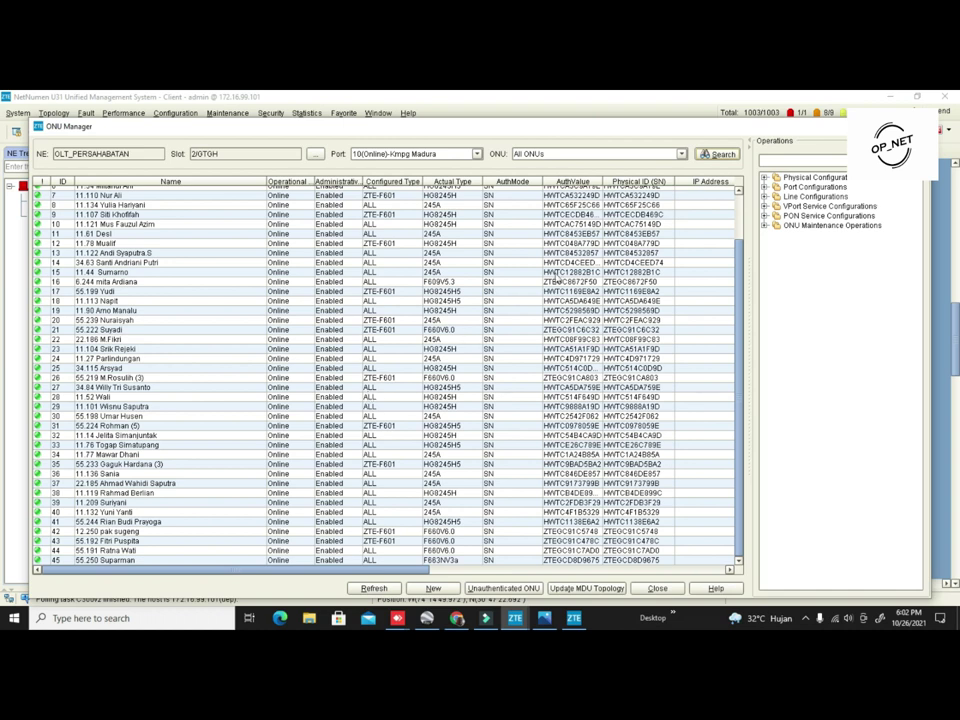
left_click(720, 155)
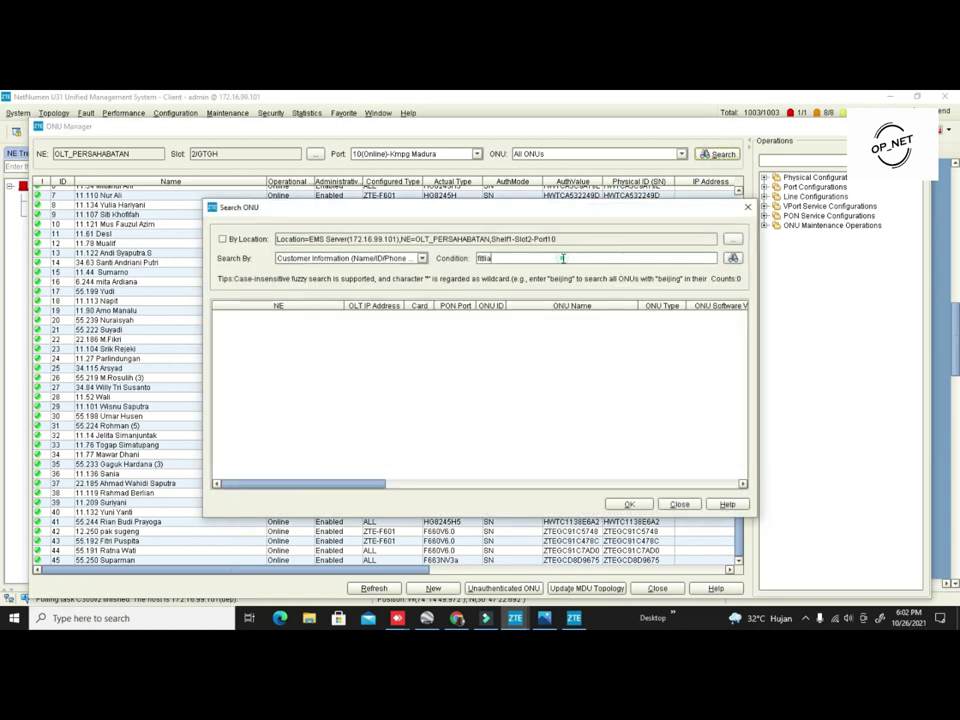
key("BackSpace")
key("BackSpace")
key("BackSpace")
left_click(733, 259)
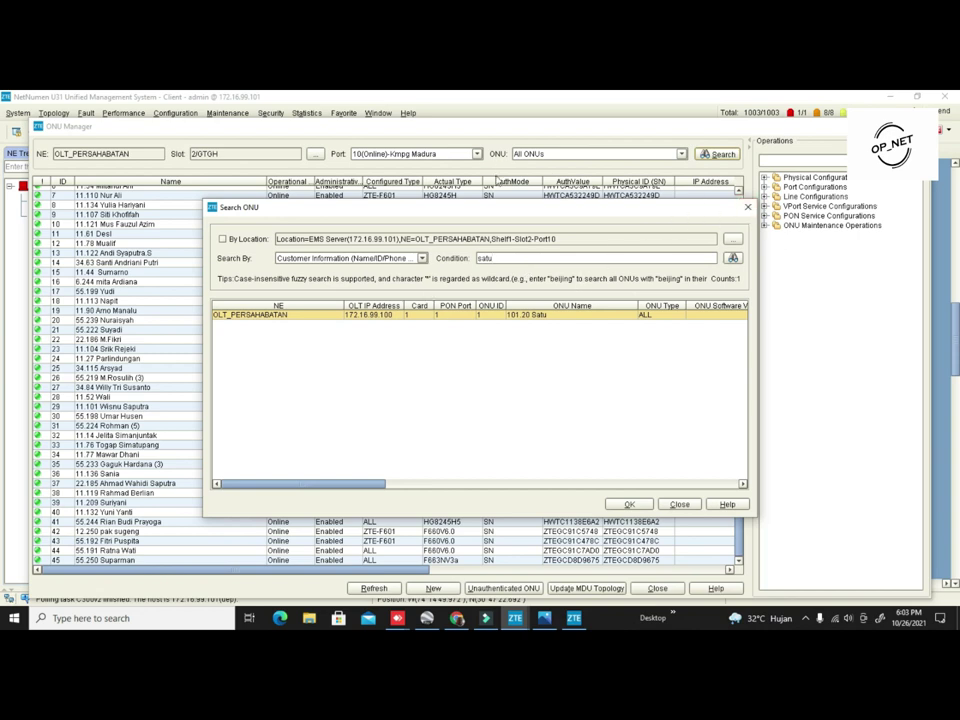
left_click(740, 212)
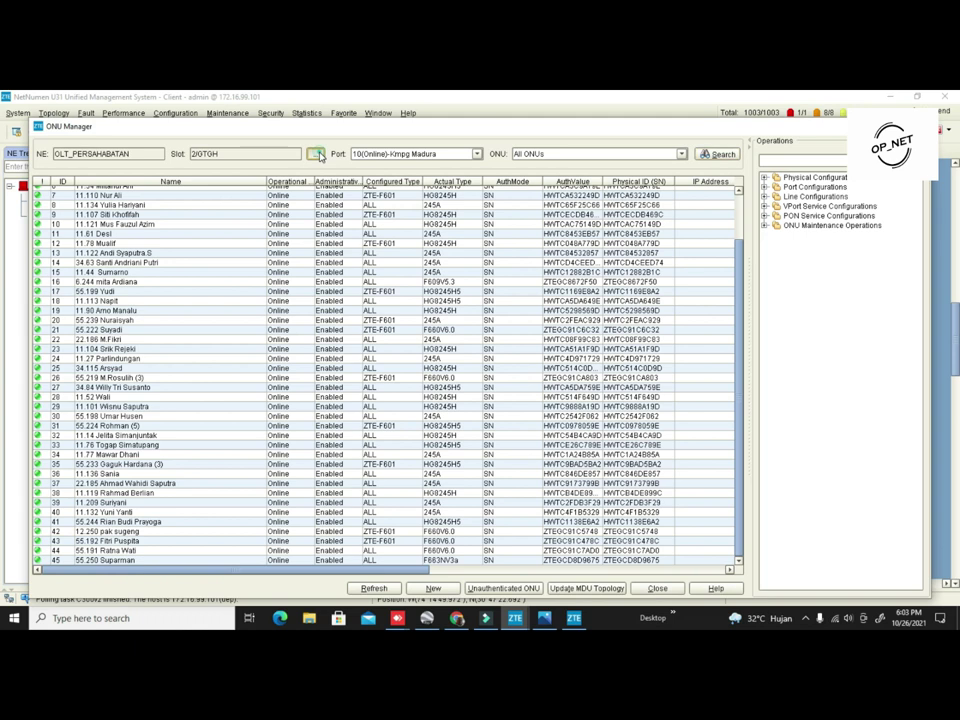
Step: Switch to card 1/GTGO and check ports OLT-2 and OLT-6 before settling on OLT-3
left_click(315, 153)
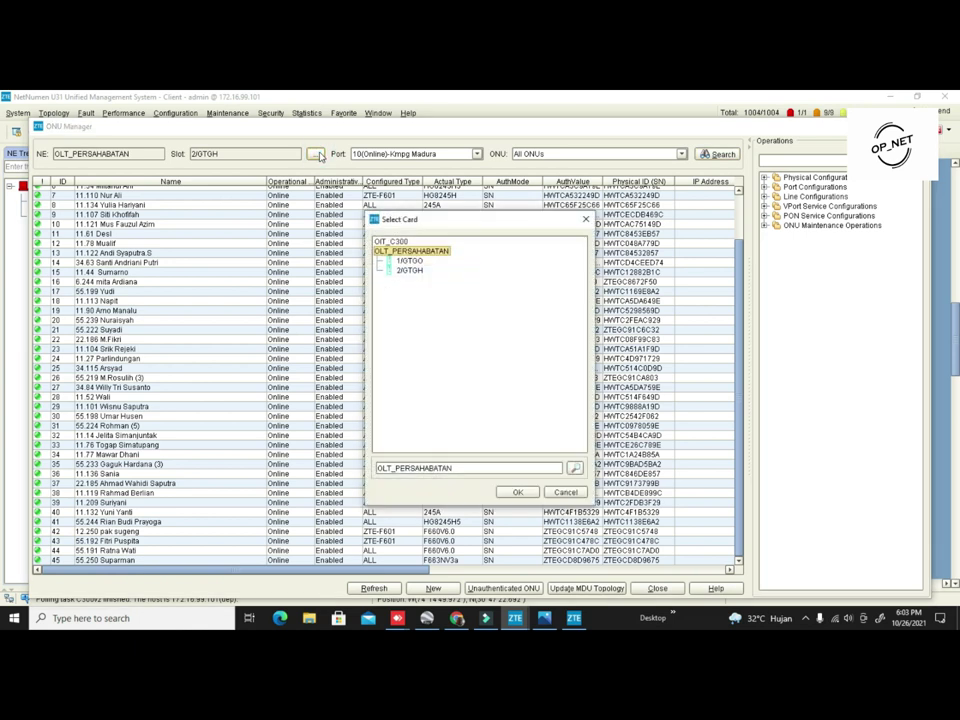
double_click(404, 261)
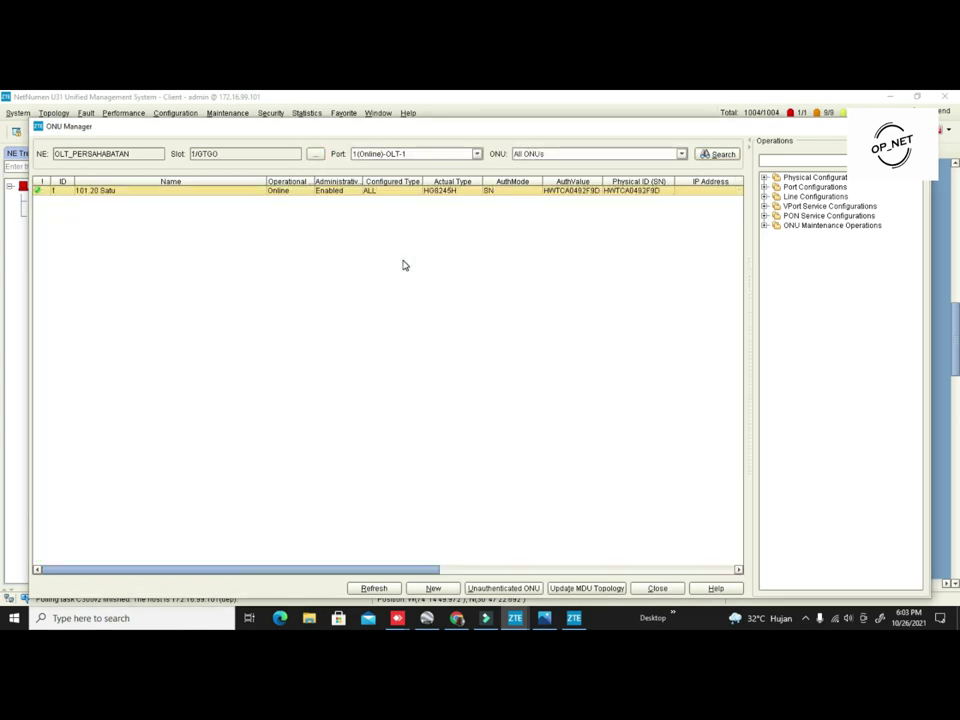
left_click(477, 156)
left_click(446, 180)
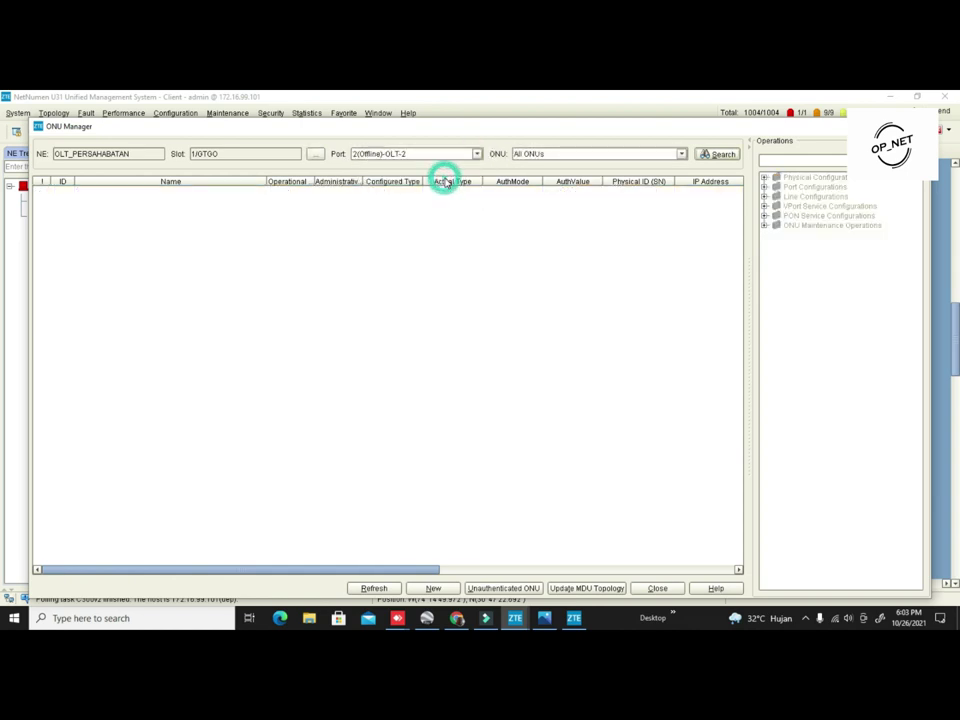
left_click(477, 154)
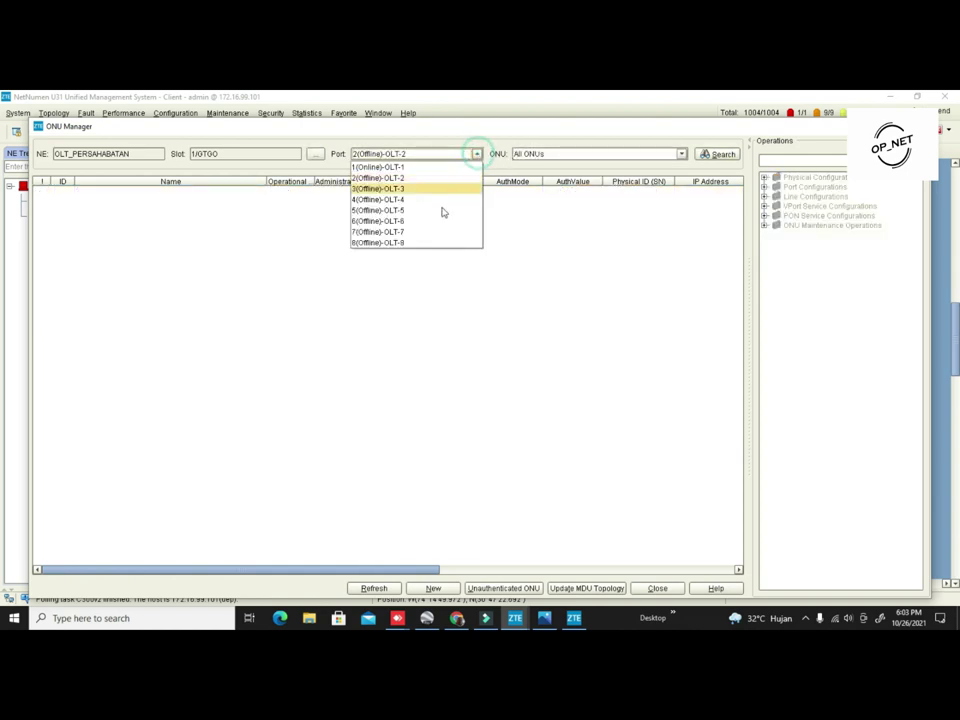
left_click(434, 221)
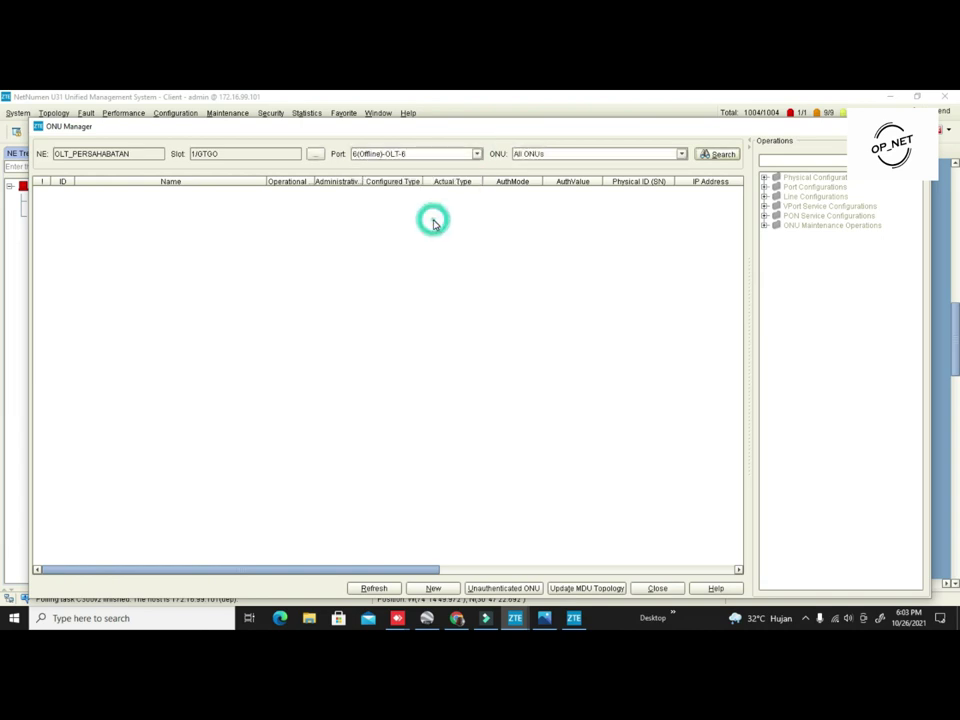
left_click(478, 153)
left_click(432, 189)
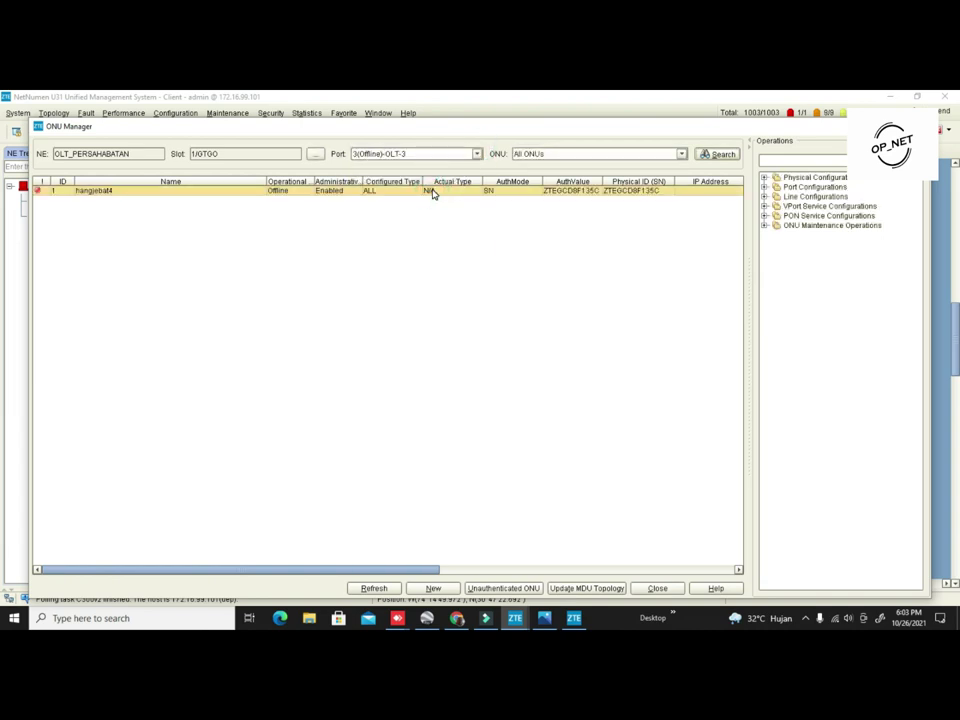
Step: Delete the offline ONU on port OLT-3 and confirm the deletion
right_click(432, 192)
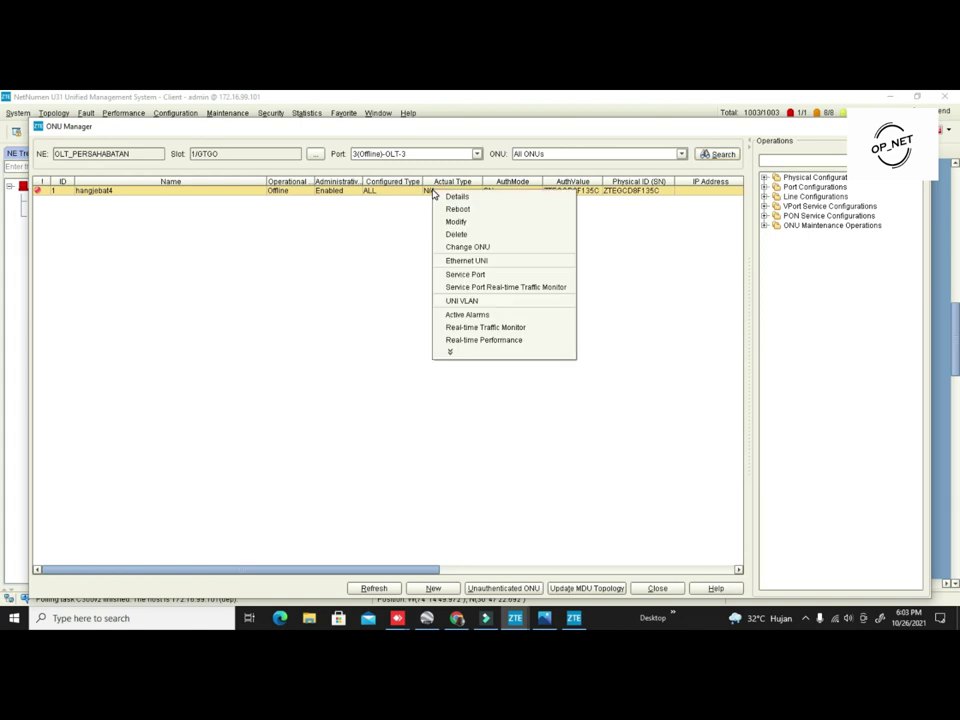
left_click(460, 233)
left_click(455, 386)
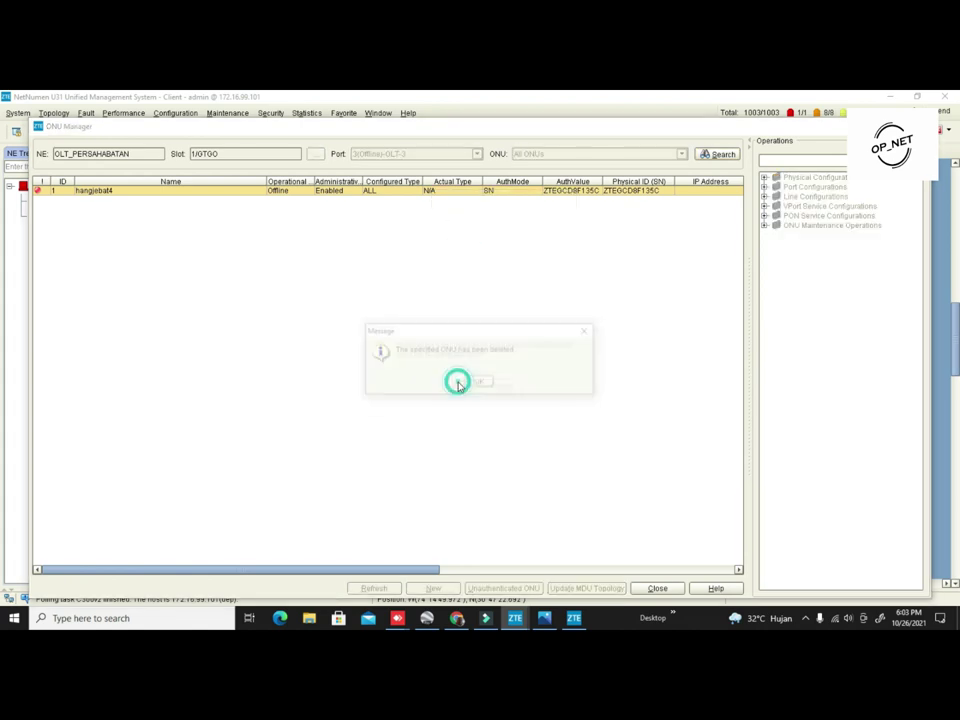
left_click(474, 381)
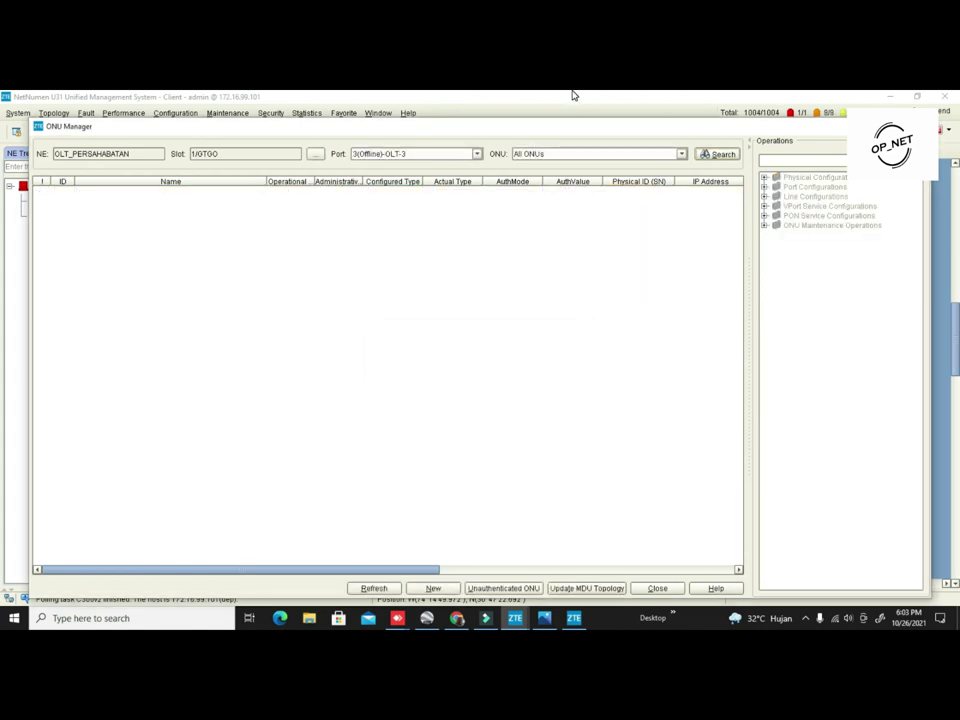
Step: Browse the ONUs listed on card 2/GTGH
left_click(313, 155)
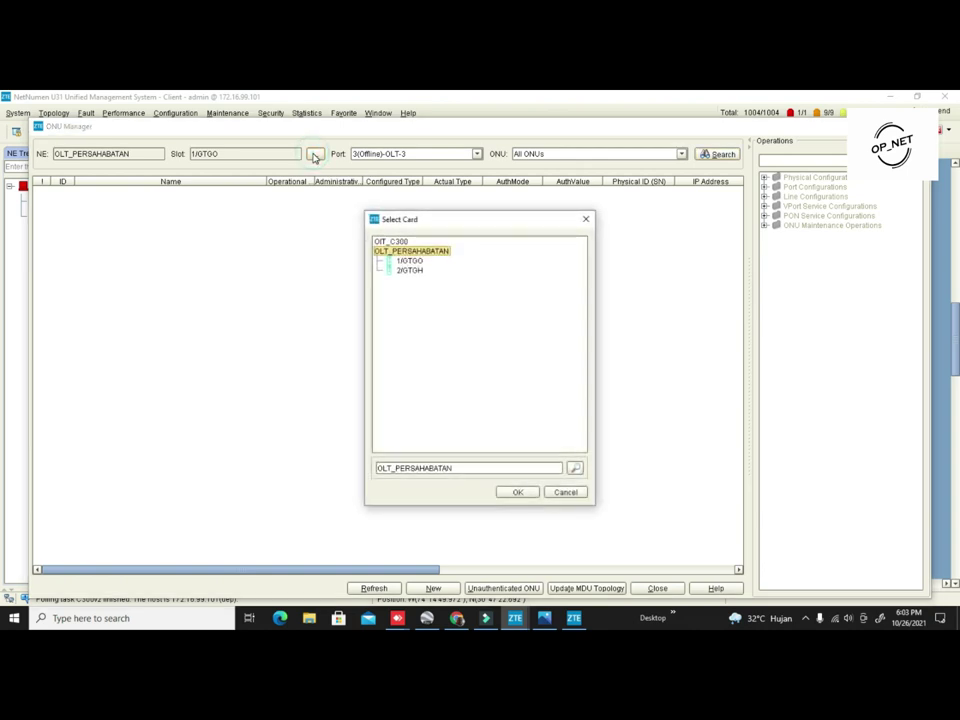
left_click(416, 271)
double_click(416, 271)
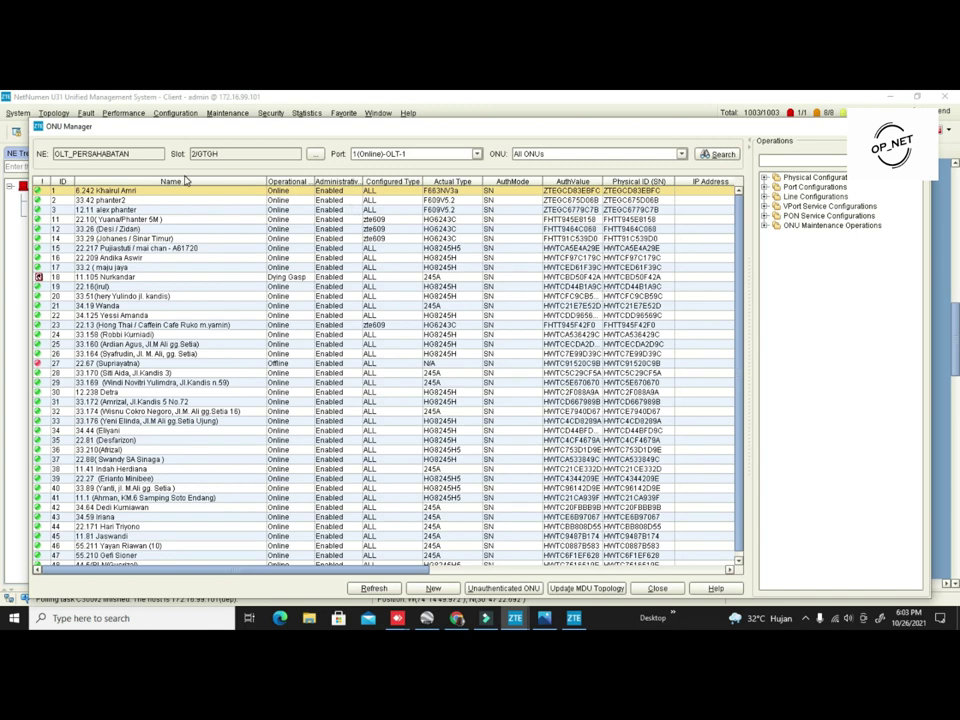
scroll(432, 316, "down", 1)
scroll(405, 284, "up", 1)
Step: Go back to card 1/GTGO port 1 showing 101.20 Satu and open the ONU search
left_click(313, 155)
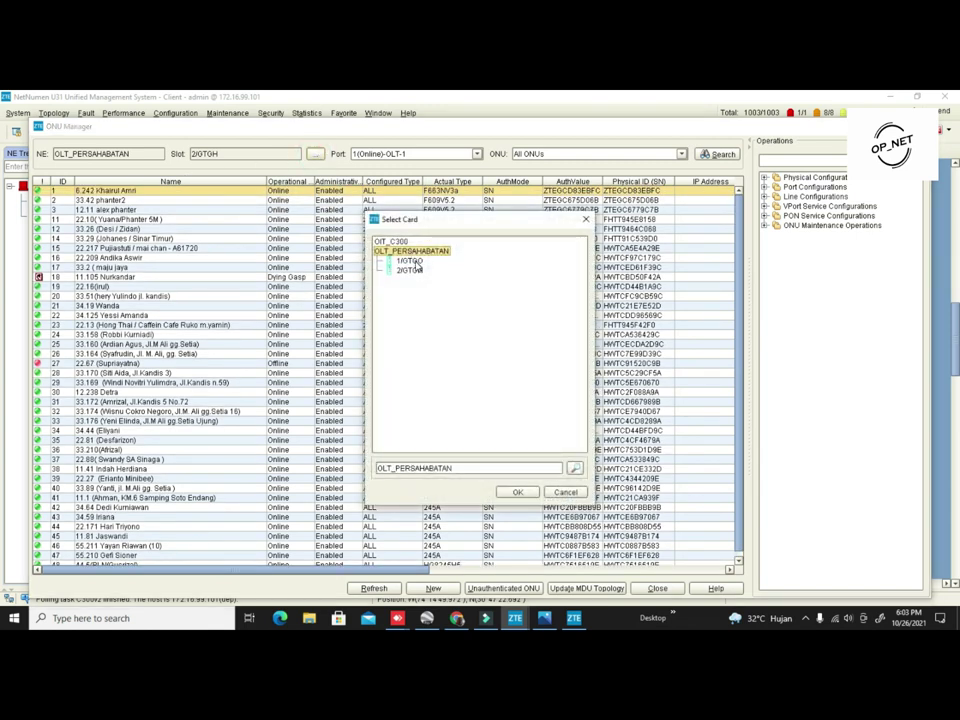
double_click(413, 261)
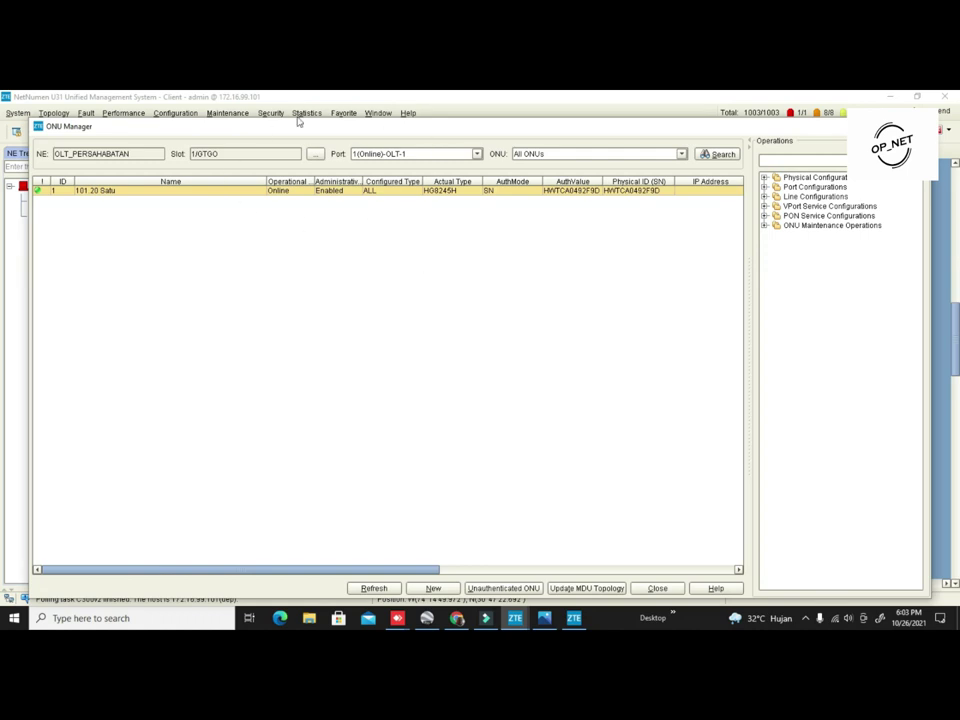
left_click(720, 154)
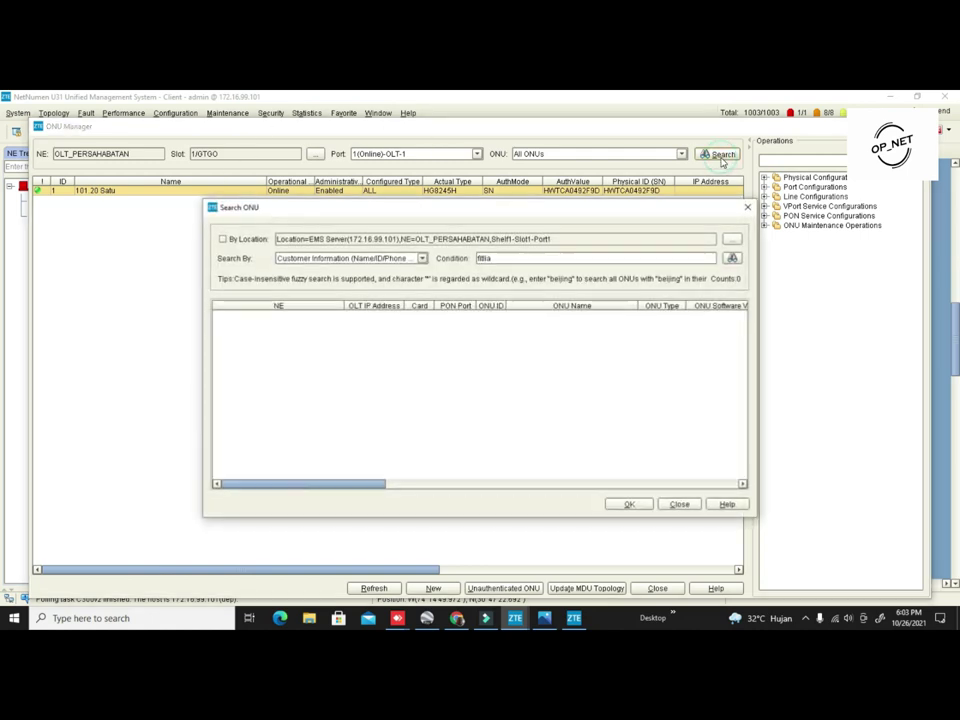
left_click(537, 258)
key("BackSpace")
key("BackSpace")
key("BackSpace")
key("BackSpace")
key("BackSpace")
key("BackSpace")
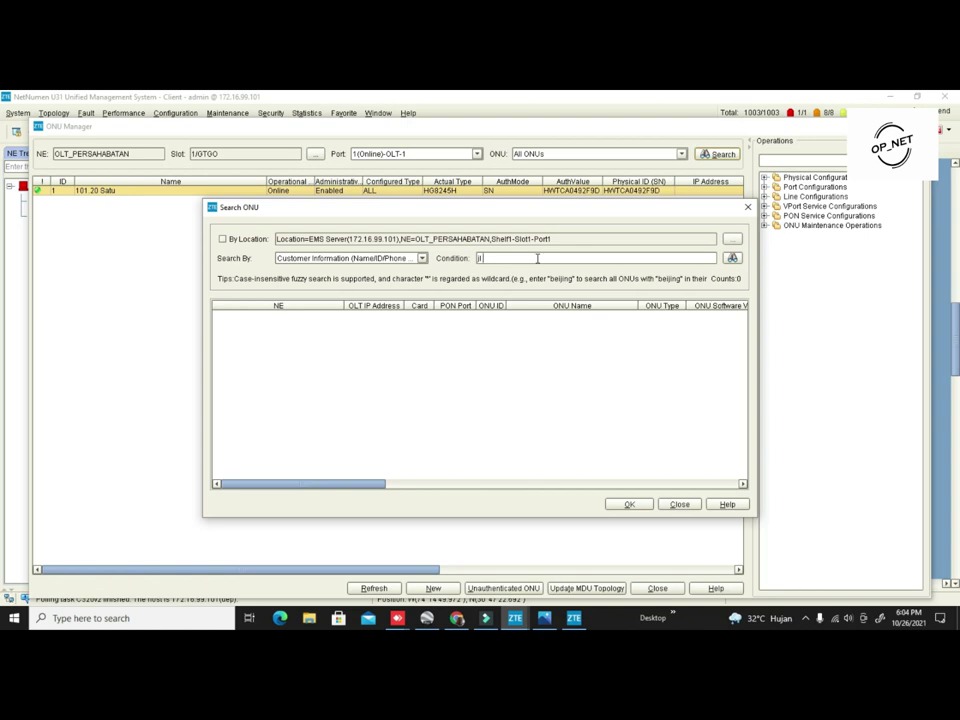
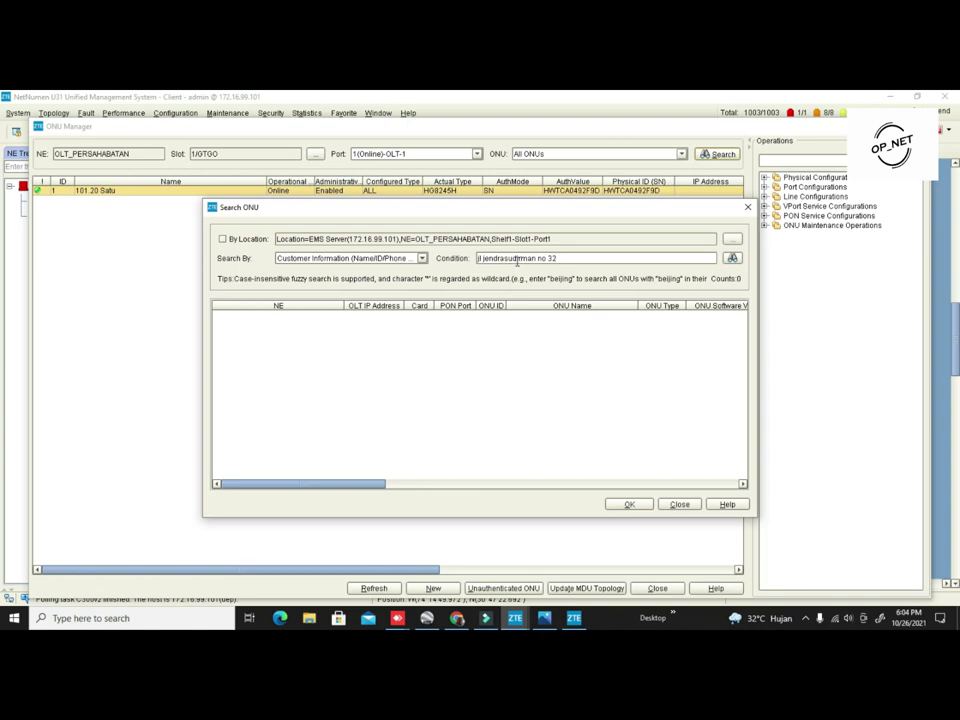
left_click(504, 258)
type("l")
left_click(733, 258)
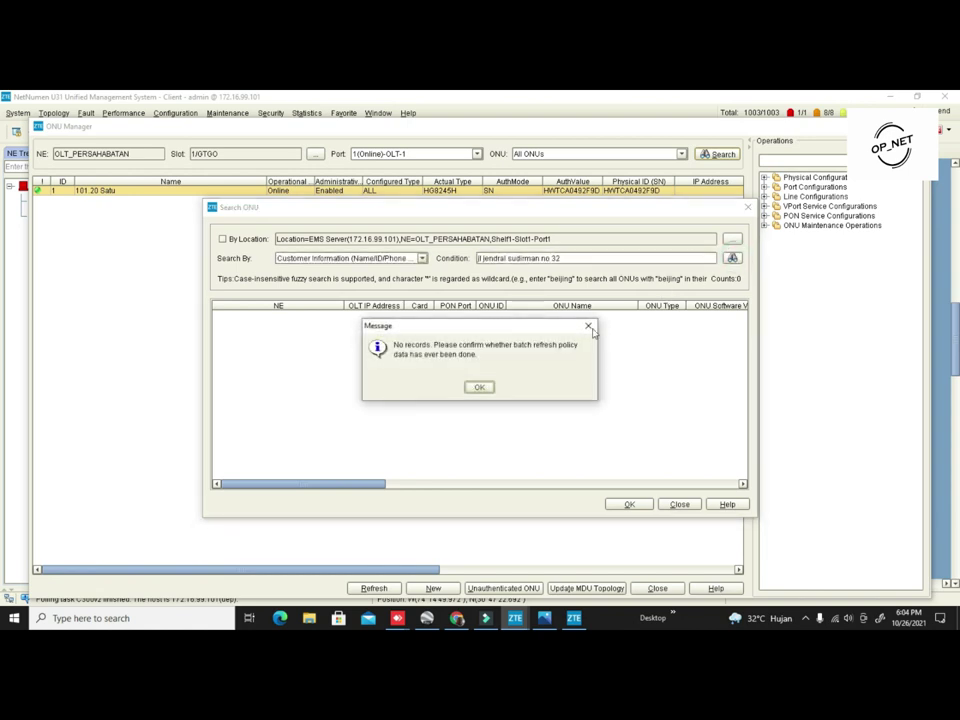
left_click(588, 326)
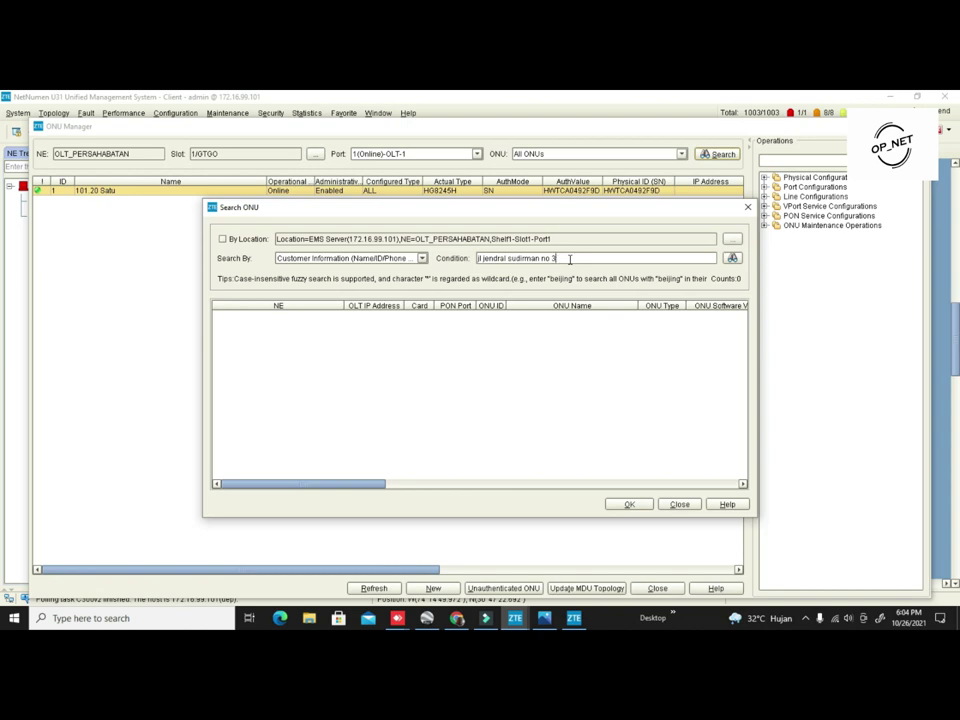
left_click(733, 258)
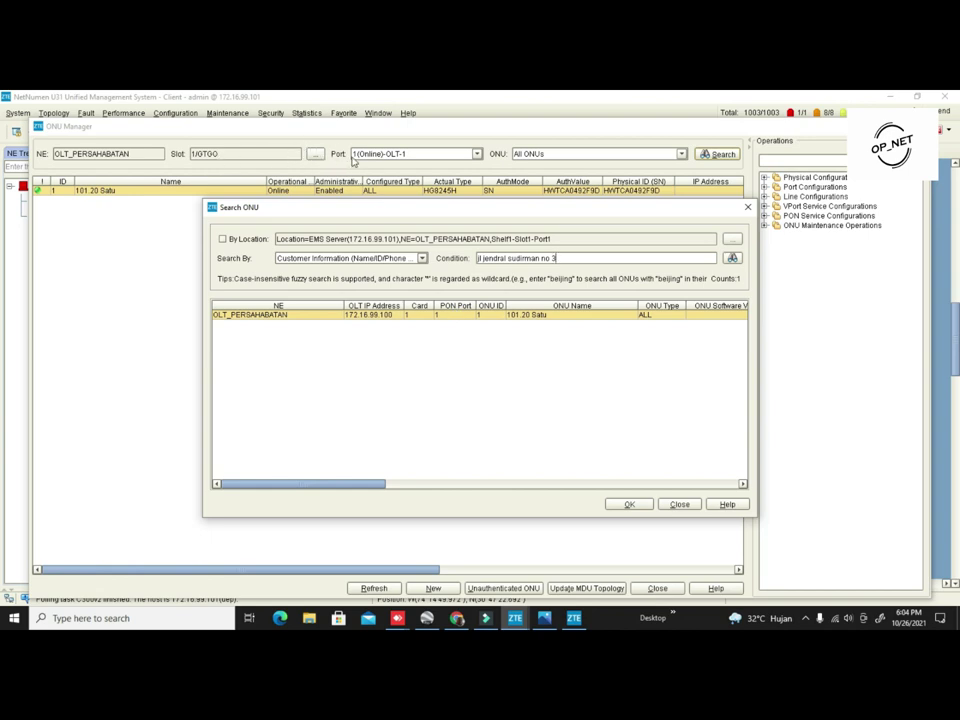
left_click(747, 208)
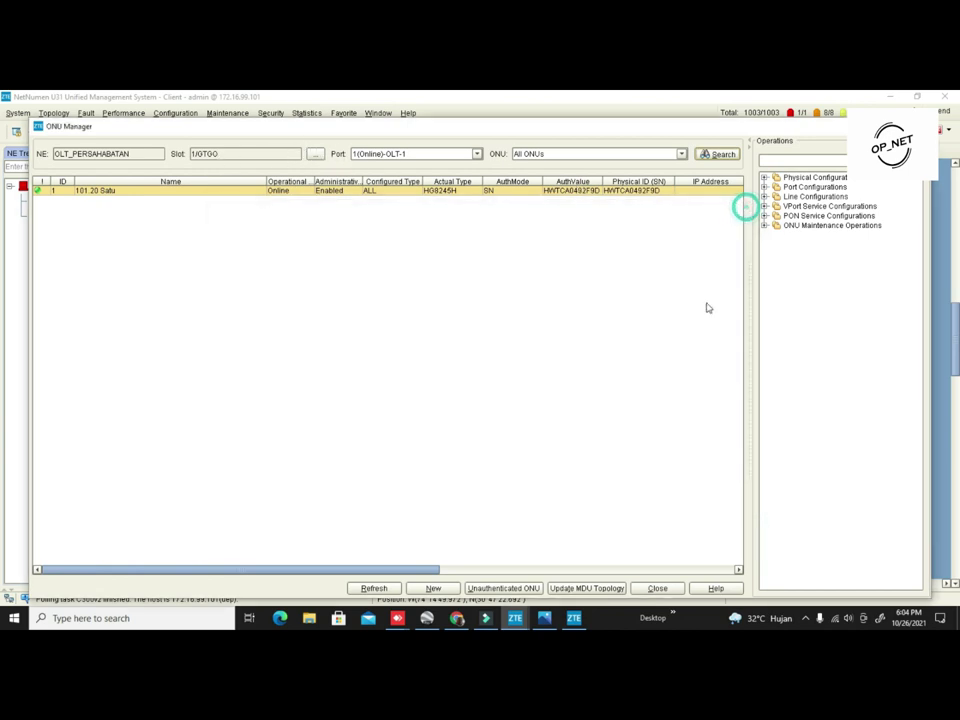
Step: Expand Physical Configuration and enable ONU 101.20 Satu
double_click(789, 178)
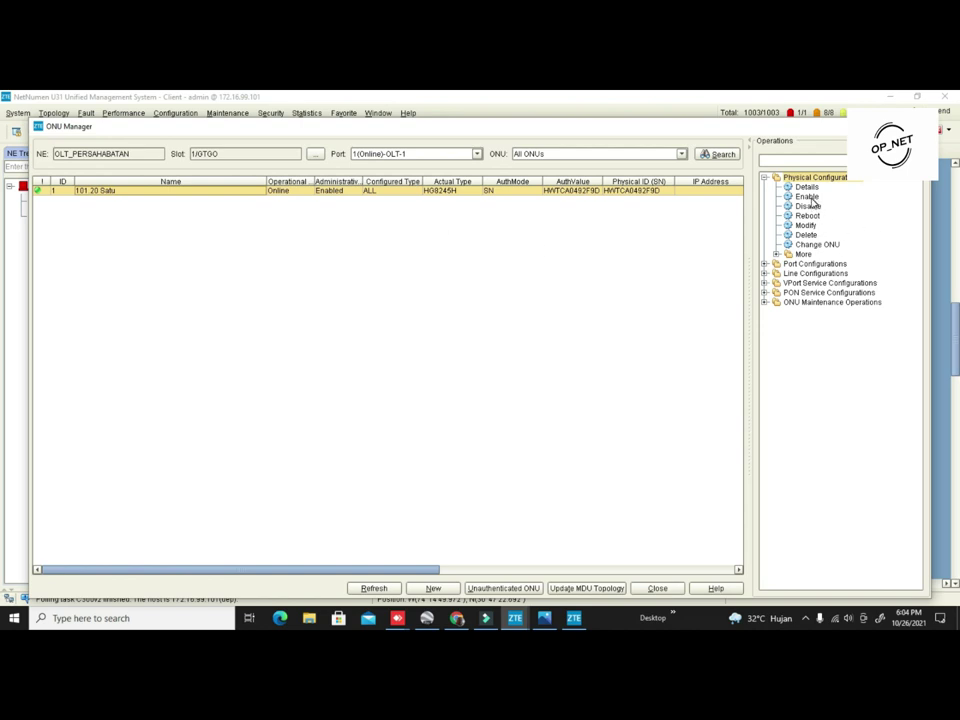
left_click(810, 198)
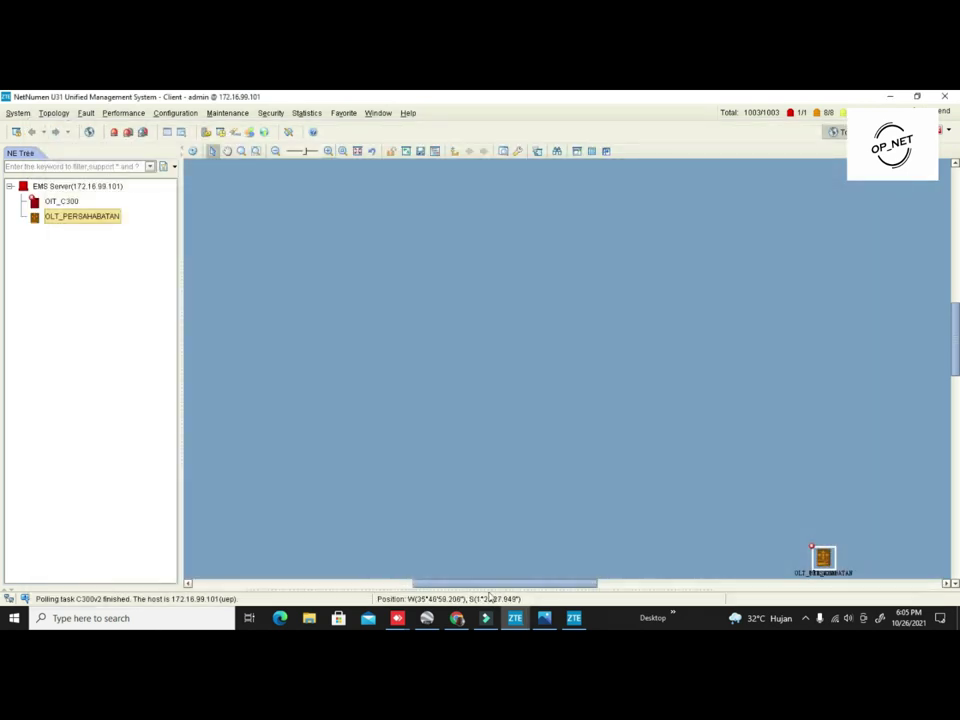
Step: Log in to the HG8245H admin at 192.168.100.1 with the saved login and view WAN Information
left_click(456, 619)
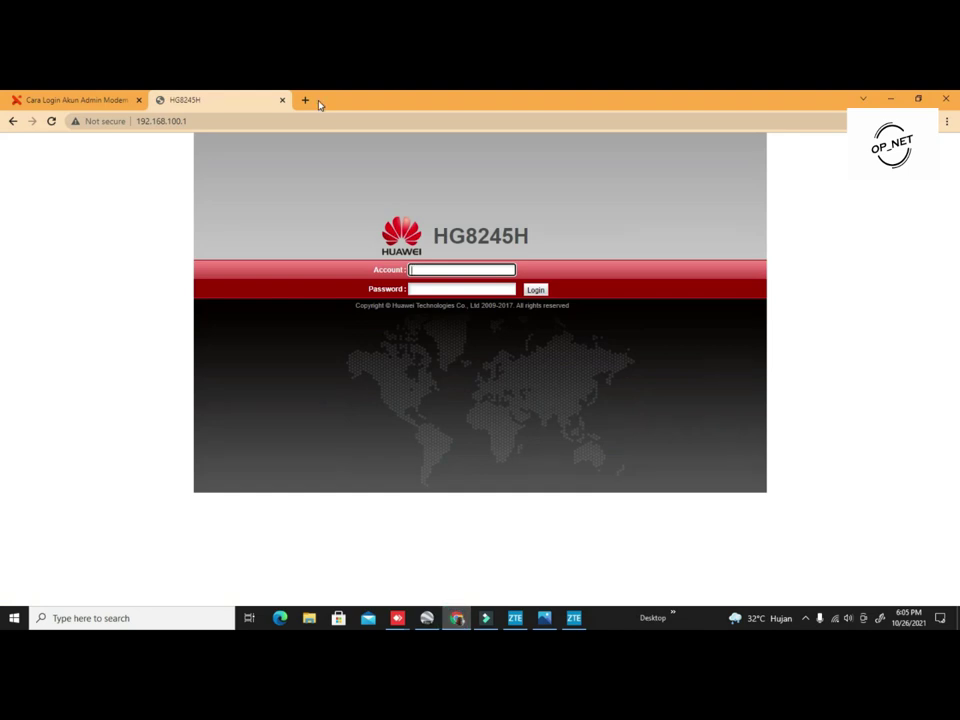
left_click(258, 122)
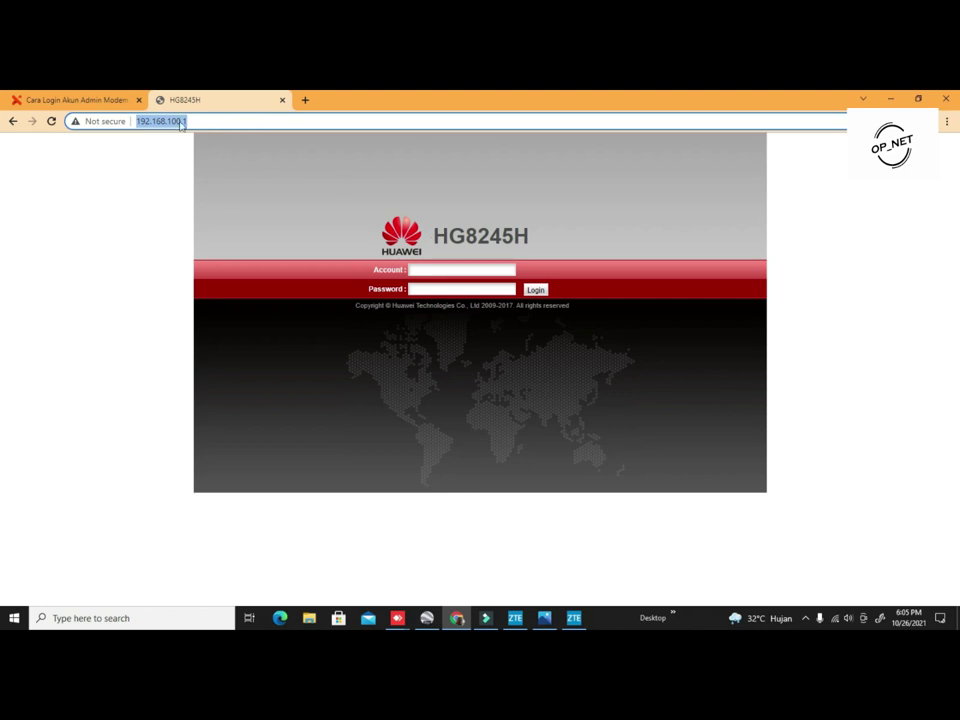
left_click(443, 268)
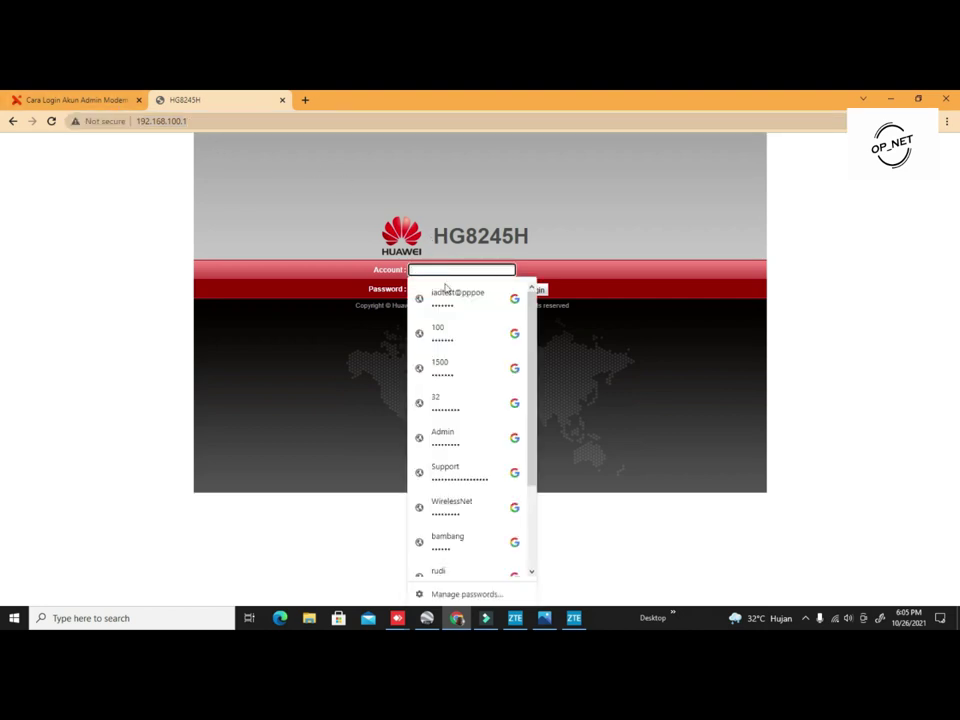
left_click(462, 477)
left_click(531, 292)
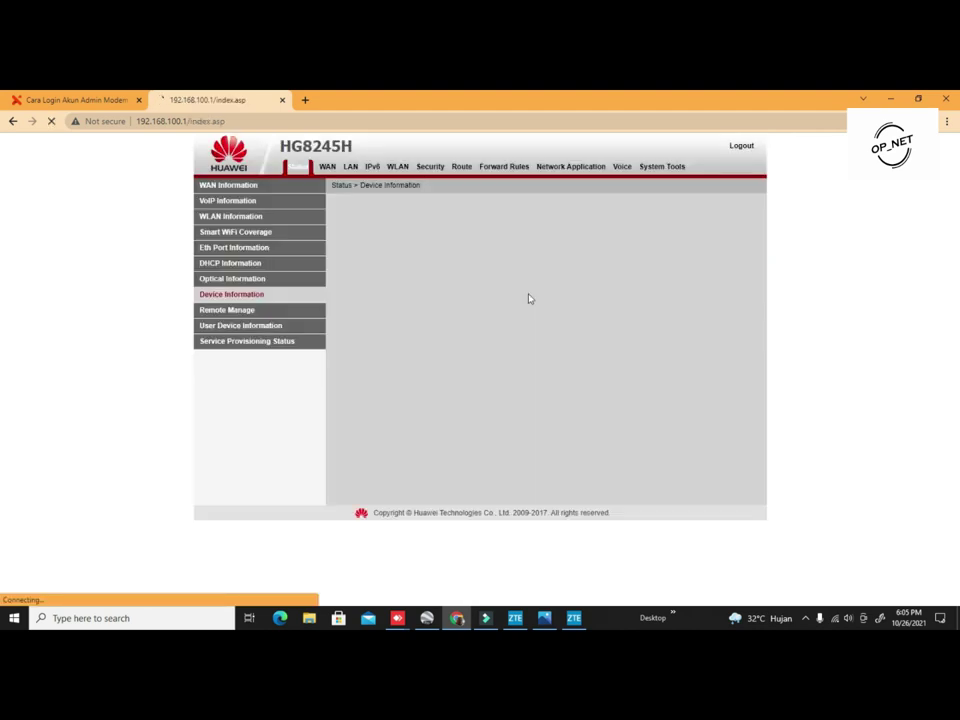
left_click(251, 185)
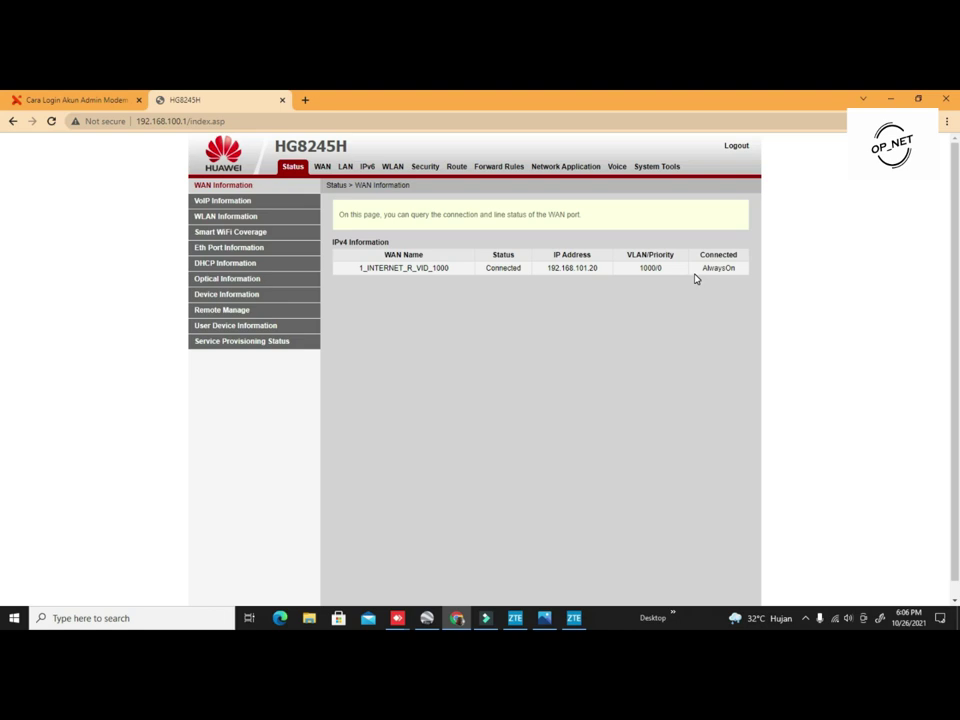
Step: Leave the WAN status page for the WLAN settings
left_click(390, 168)
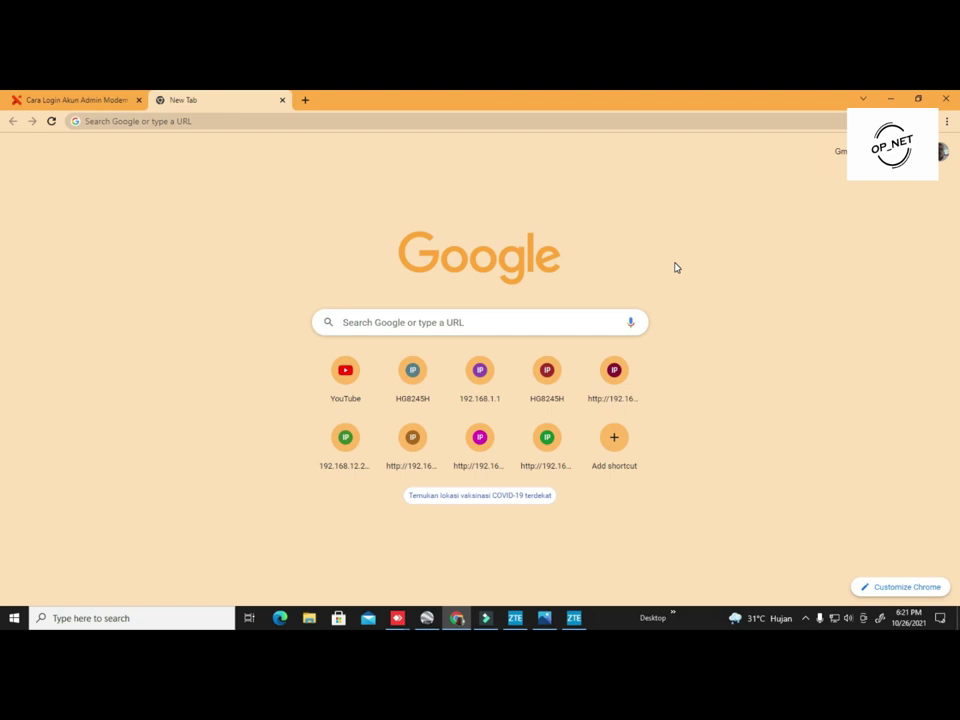
Step: Load 192.168.100.1 in Chrome and connect to the Sahabat_Hotspot Wi-Fi network
left_click(342, 120)
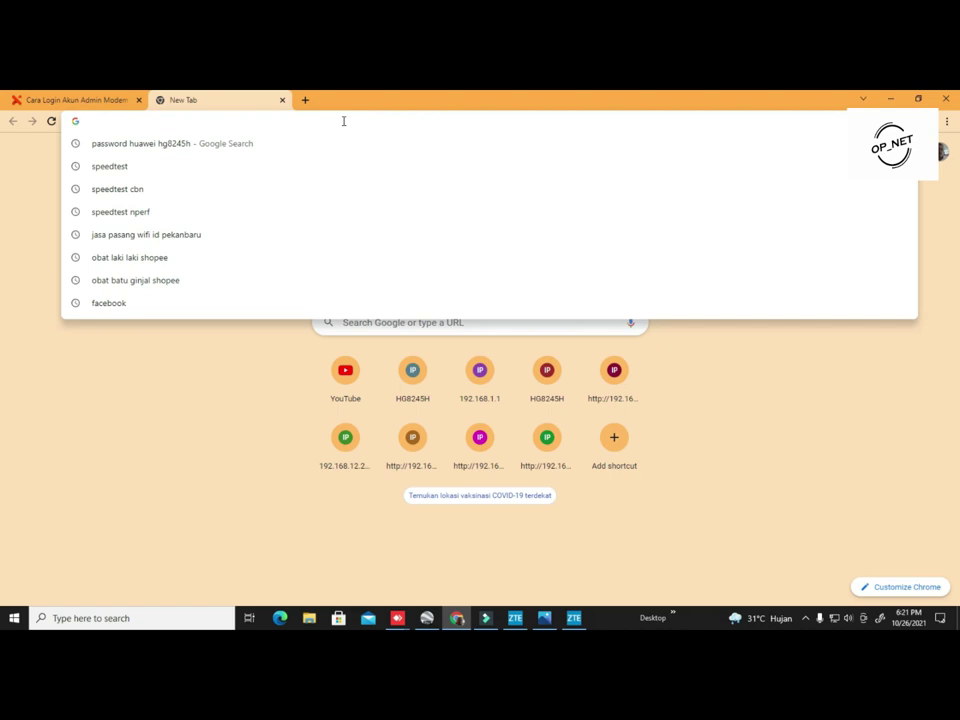
type("1")
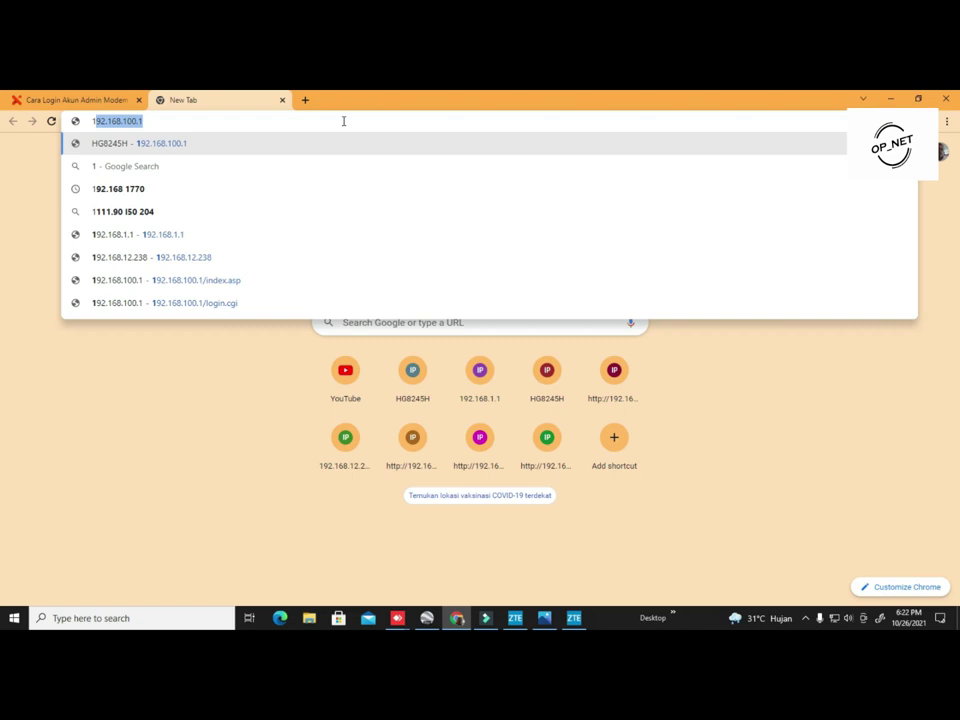
left_click(343, 121)
key("Return")
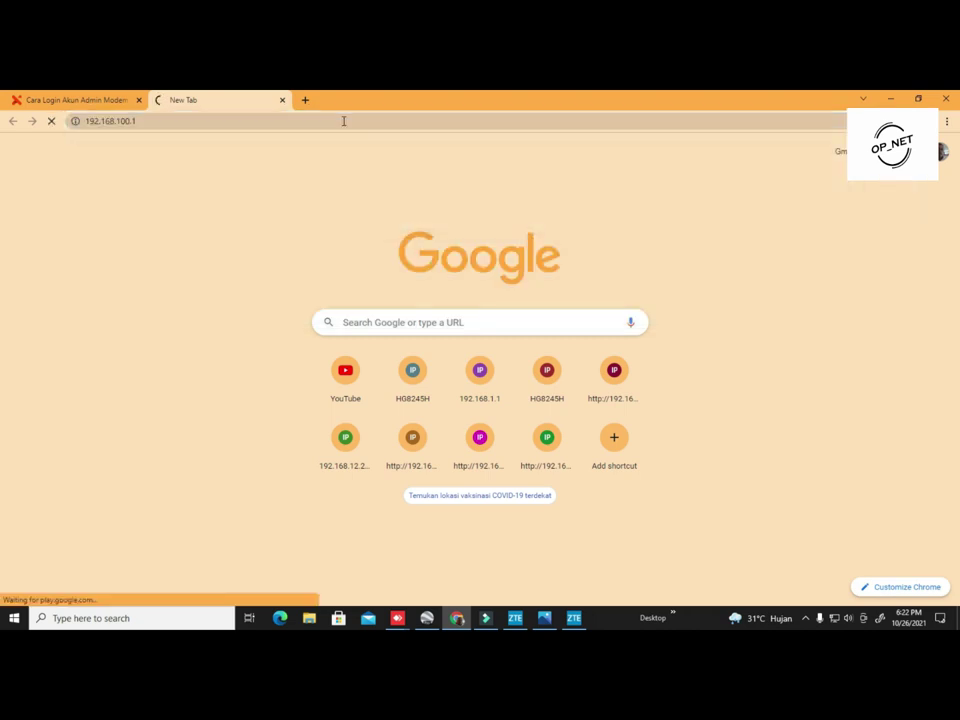
left_click(834, 618)
left_click(821, 330)
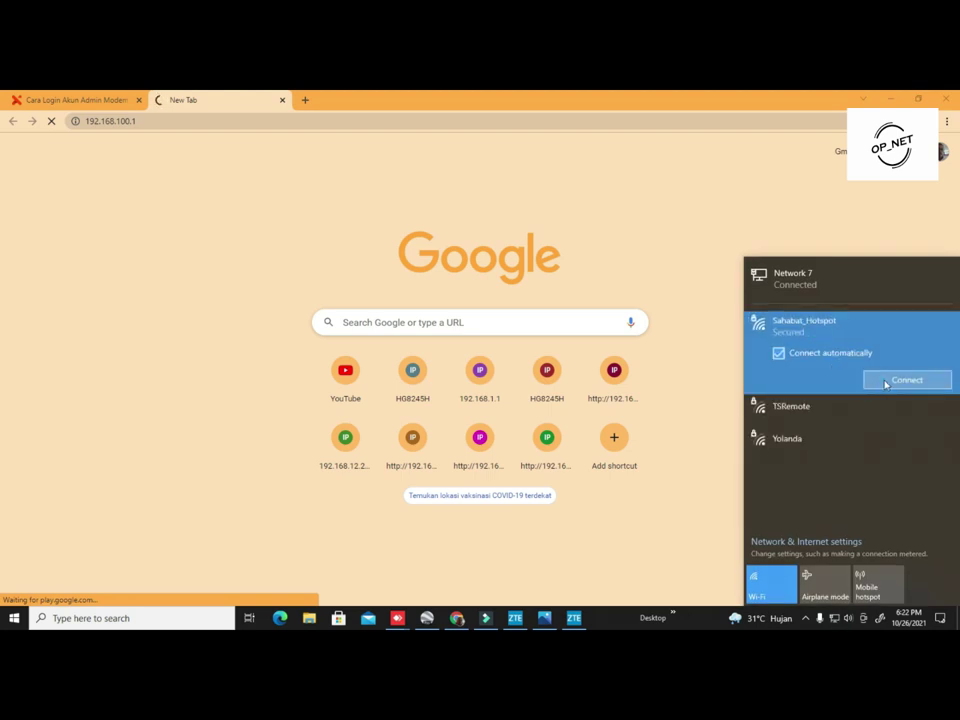
left_click(885, 378)
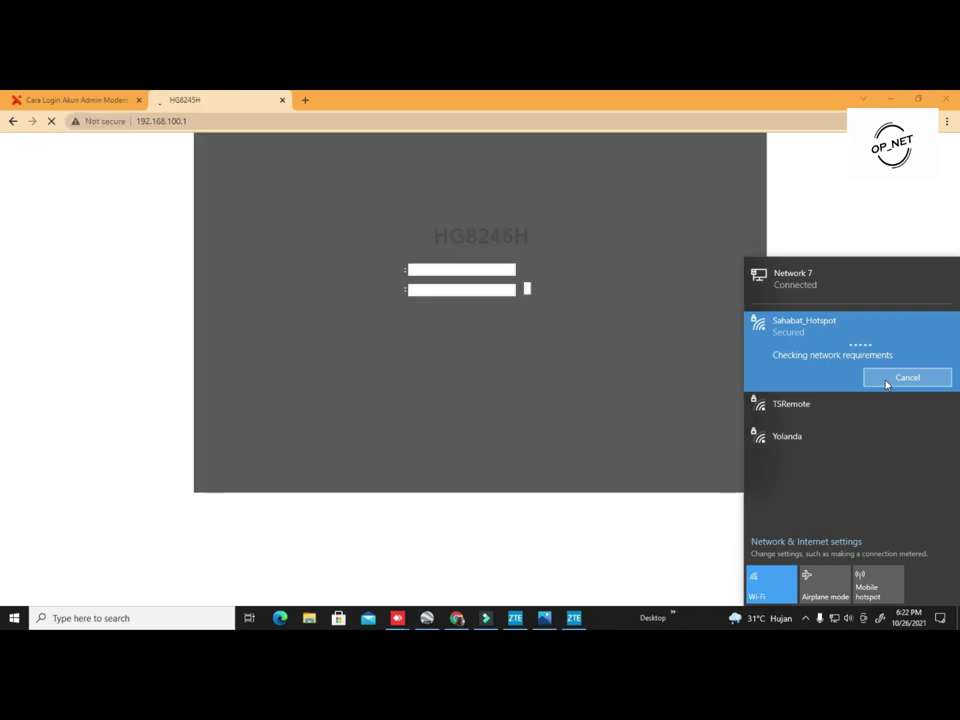
Step: Log in with the saved router account and start a new connection on the empty WAN Configuration page
left_click(484, 268)
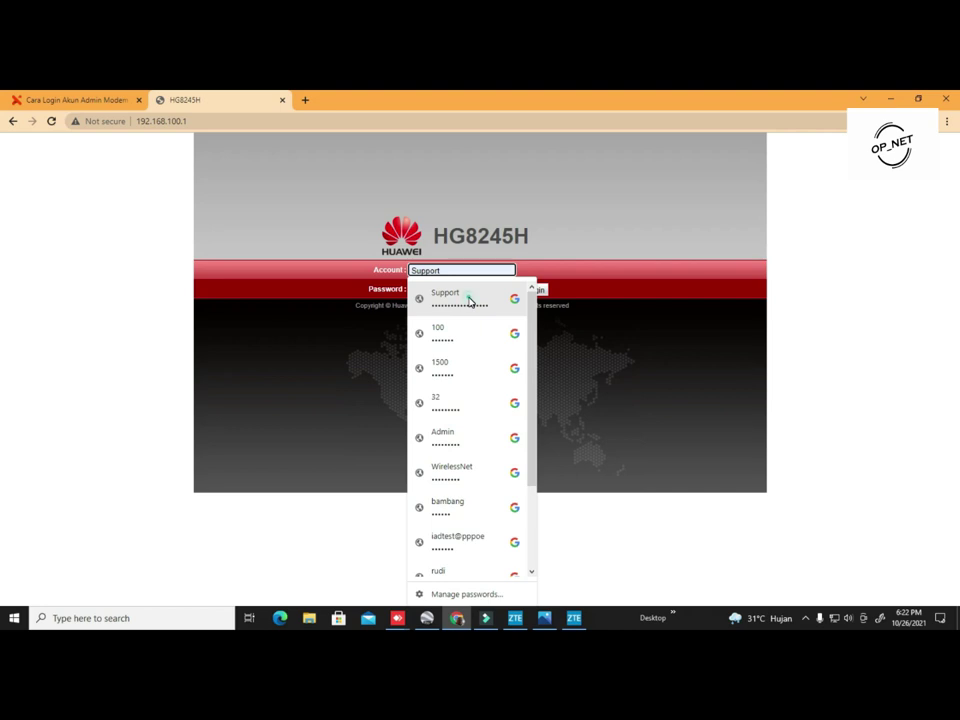
left_click(470, 300)
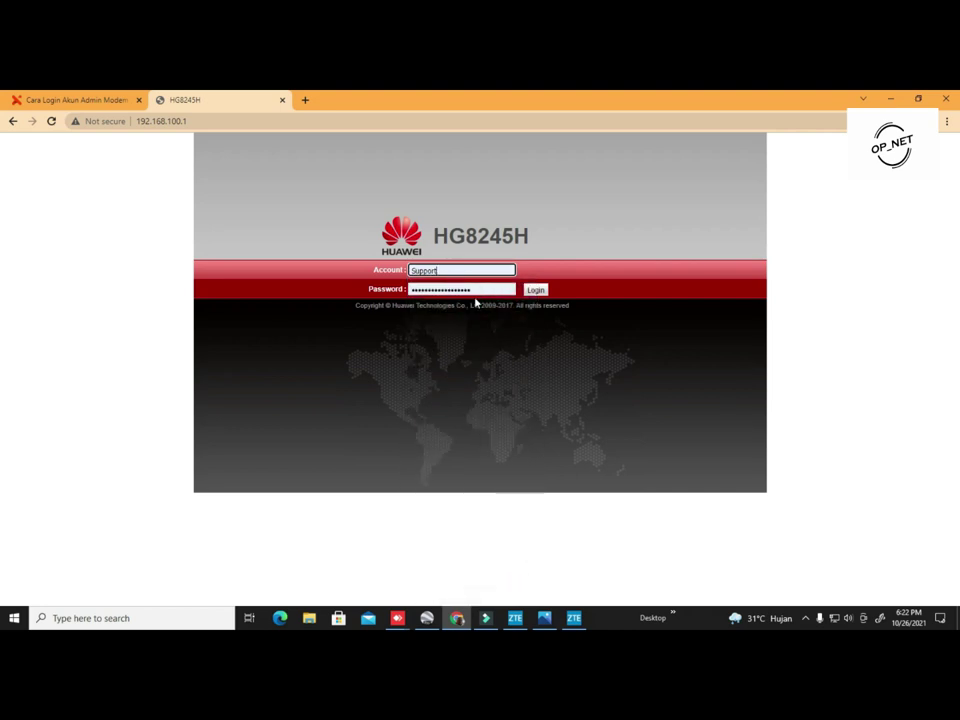
left_click(537, 291)
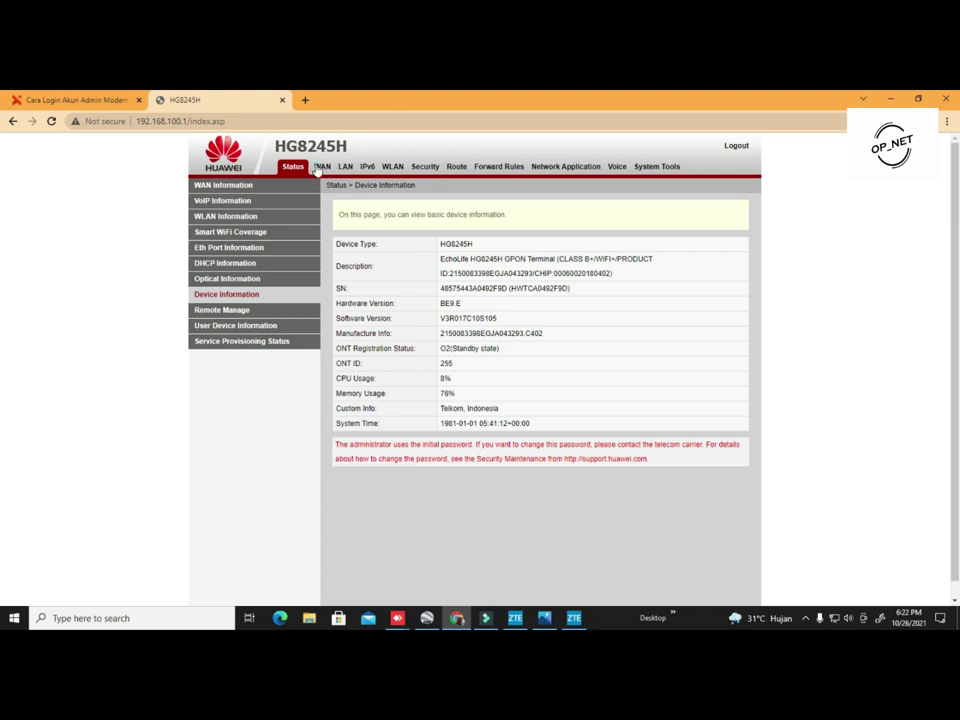
left_click(318, 167)
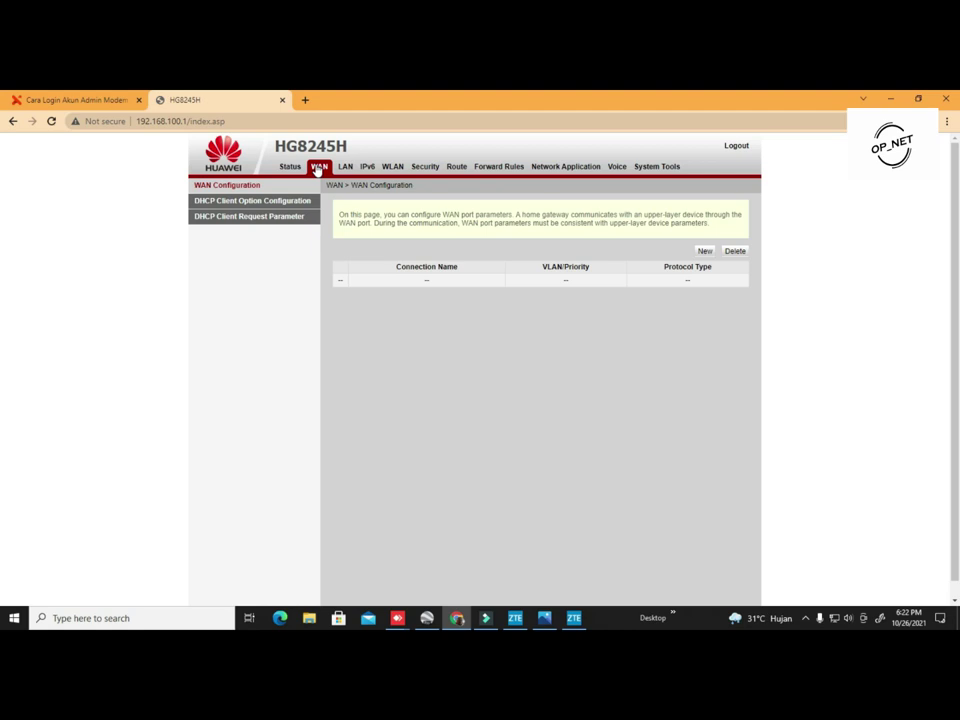
left_click(704, 251)
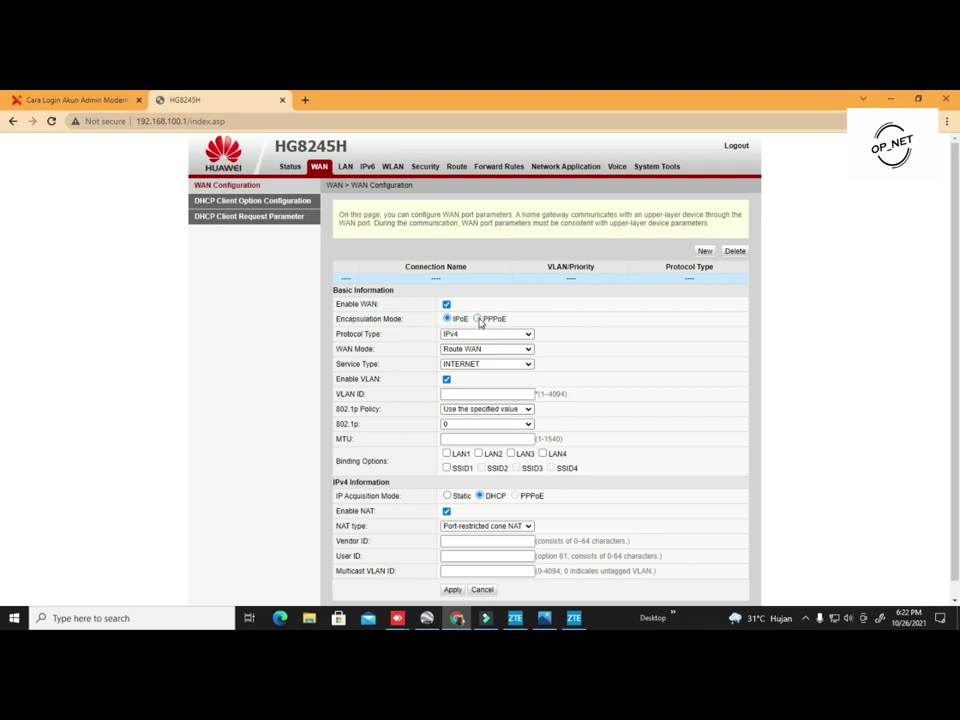
Step: Set the new WAN connection's encapsulation to PPPoE with VLAN ID 1000 and MRU 1480
left_click(484, 318)
scroll(604, 370, "down", 1)
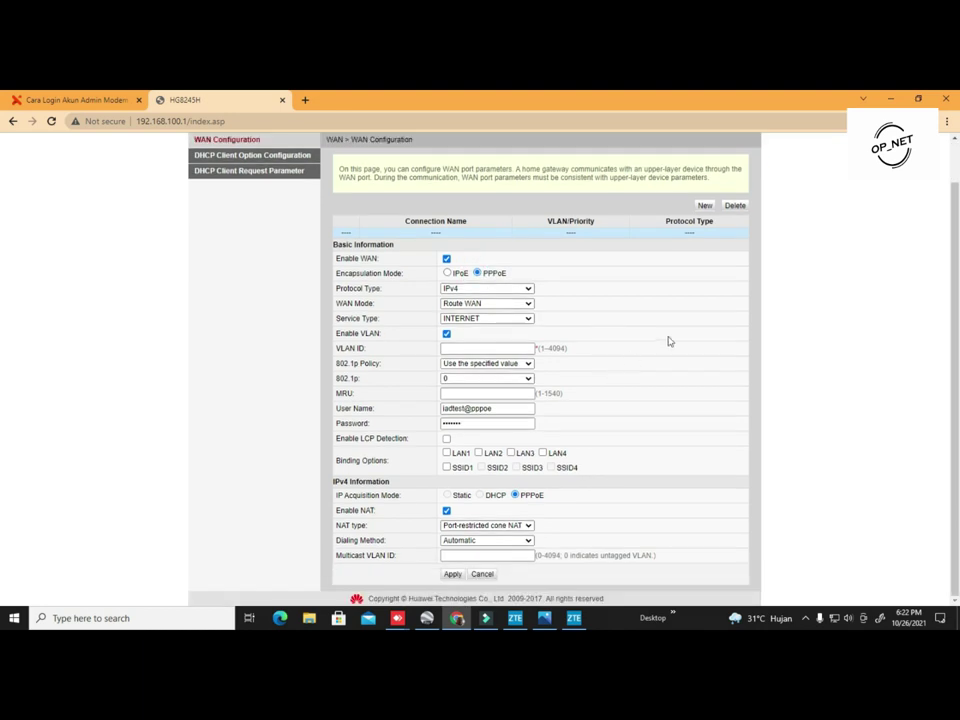
left_click(484, 350)
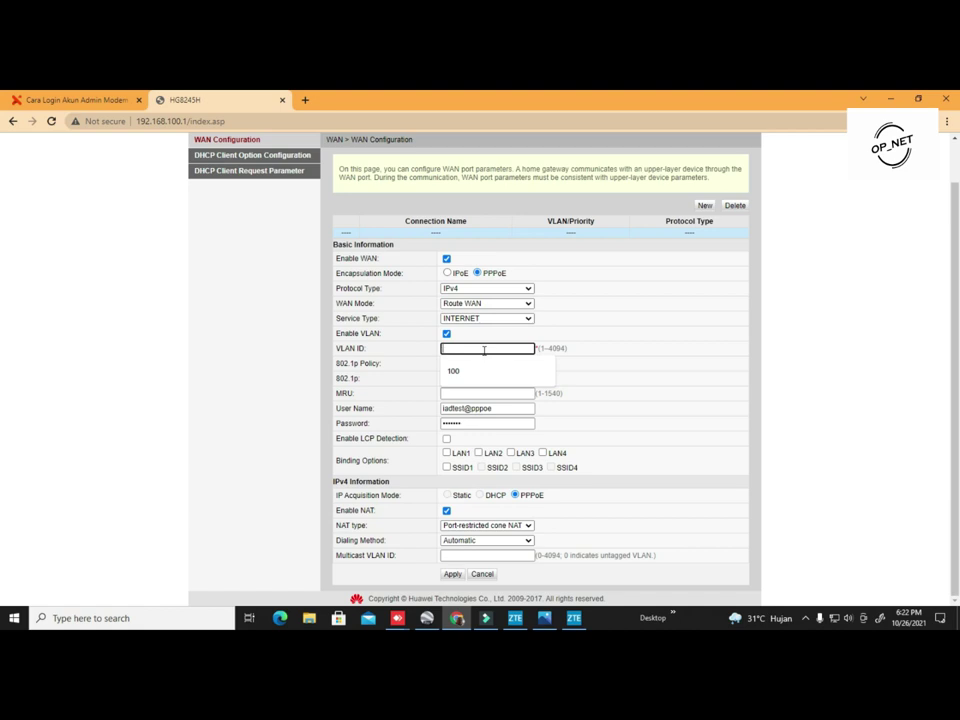
type("1000")
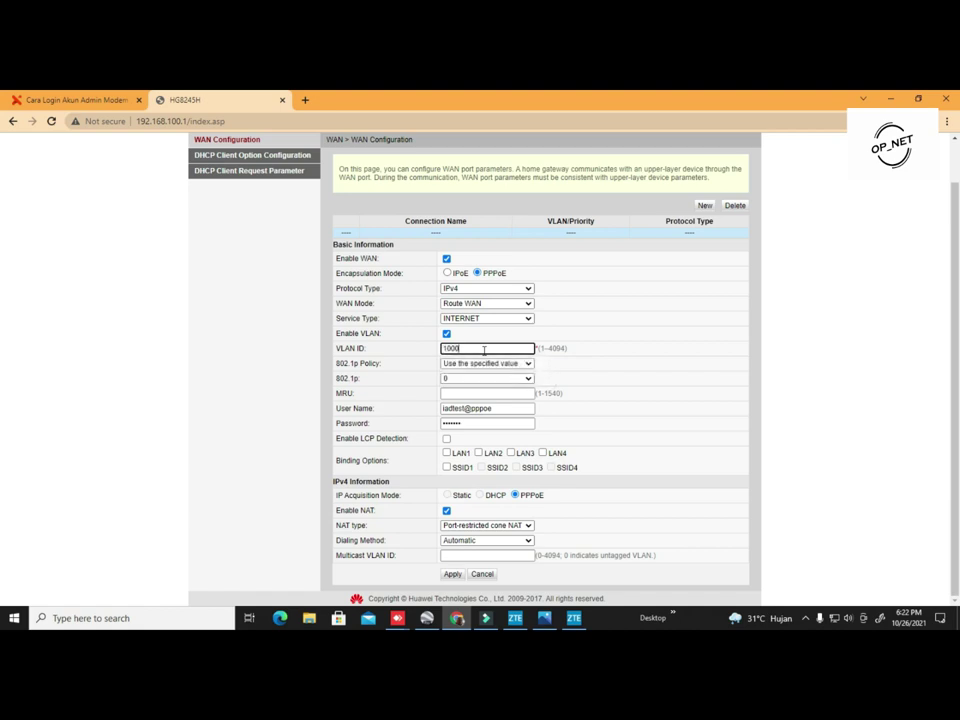
left_click(677, 393)
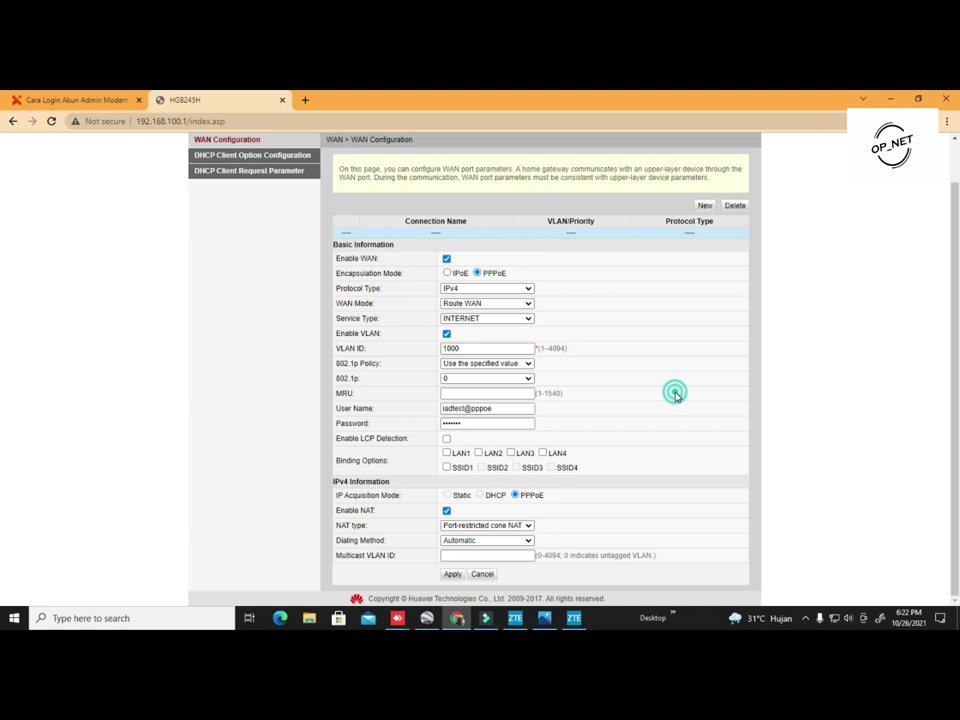
left_click(484, 394)
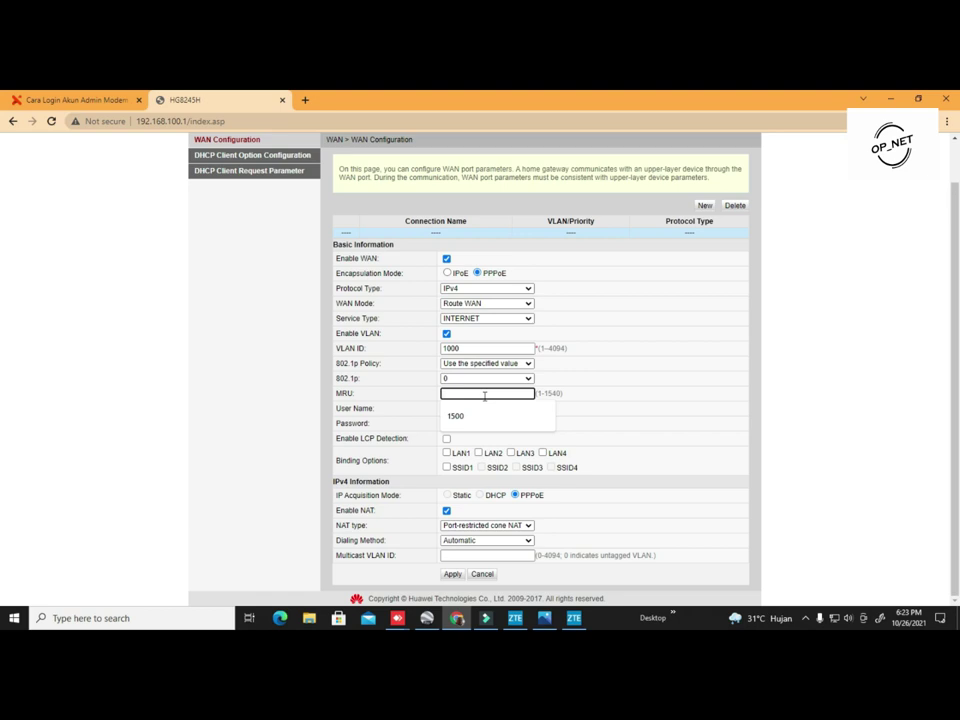
type("1480")
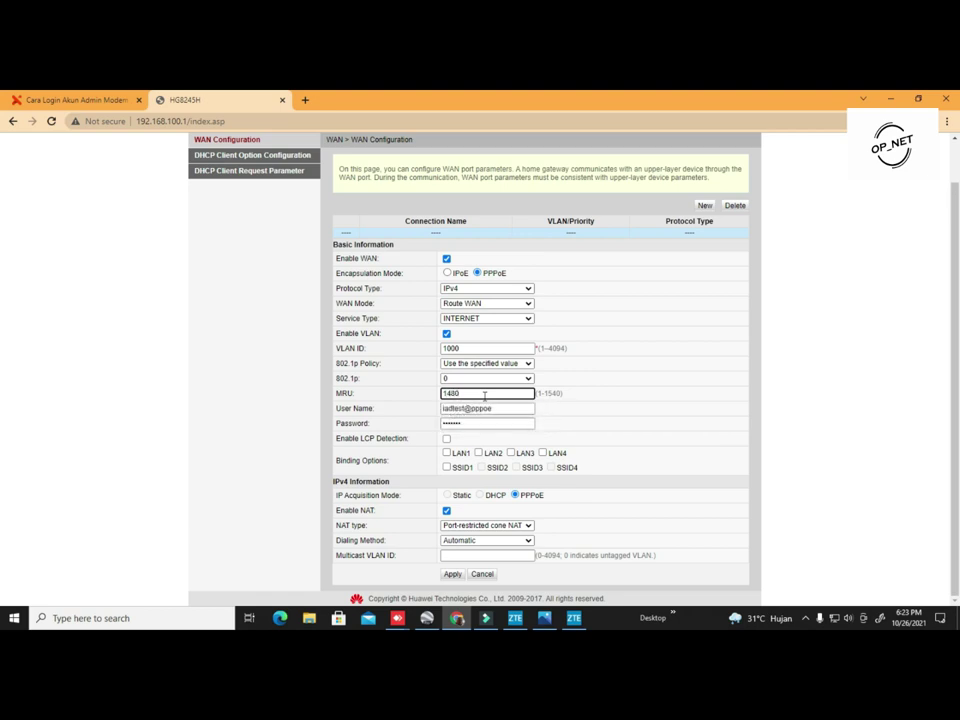
left_click(632, 436)
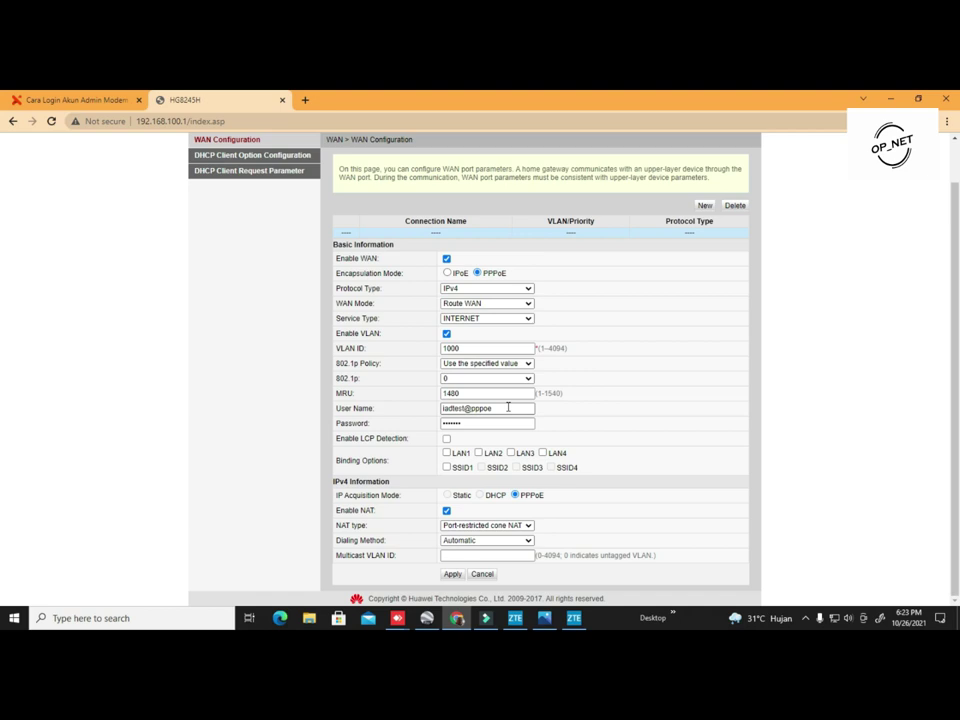
Step: Replace the PPPoE user name and password with the new account's credentials
left_click(508, 407)
left_click_drag(508, 407, 439, 406)
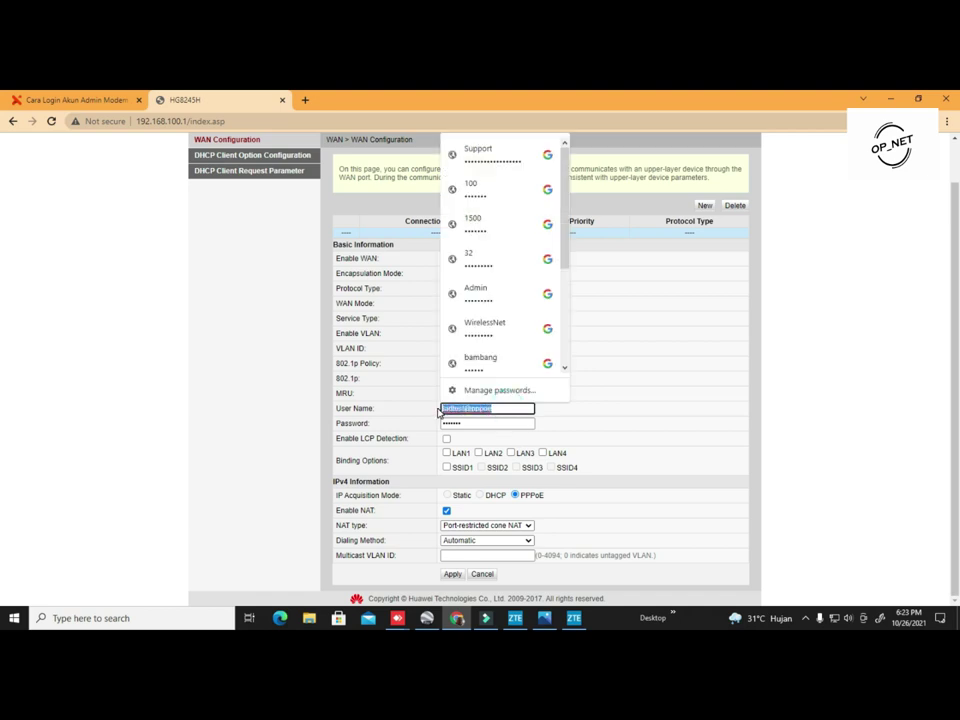
key("BackSpace")
left_click(456, 408)
type("S")
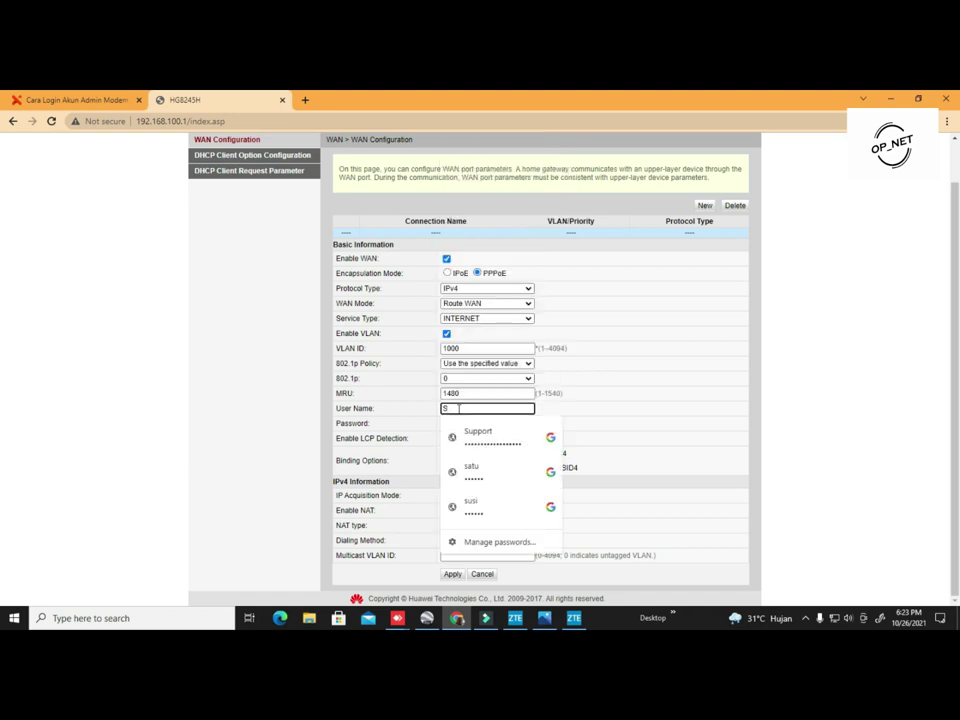
type("at")
key("BackSpace")
key("BackSpace")
key("BackSpace")
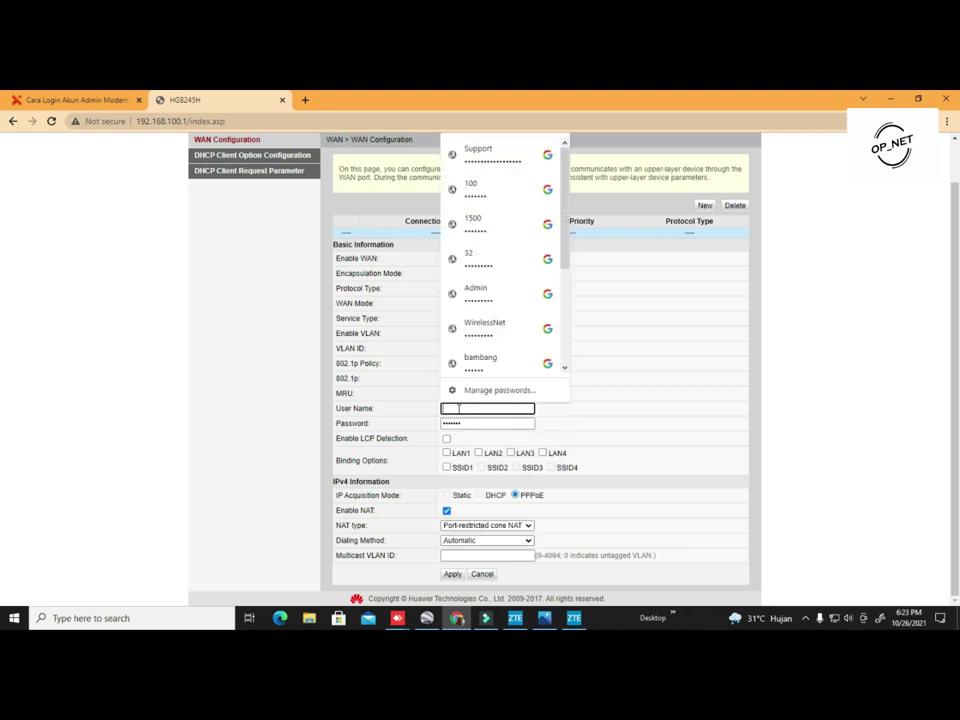
type("satu")
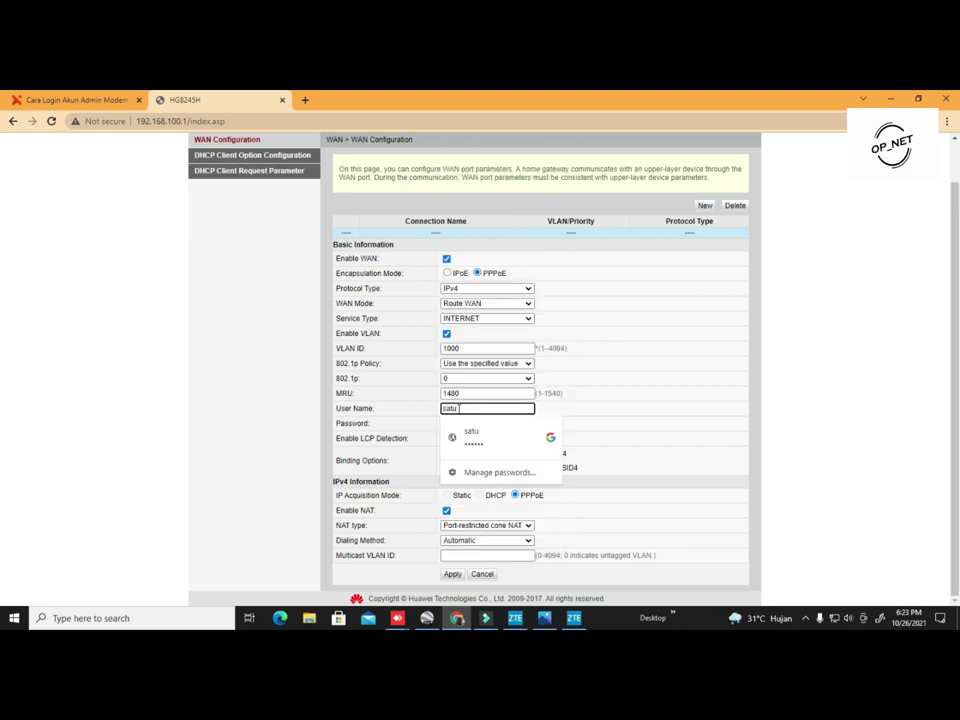
left_click(651, 422)
left_click(490, 423)
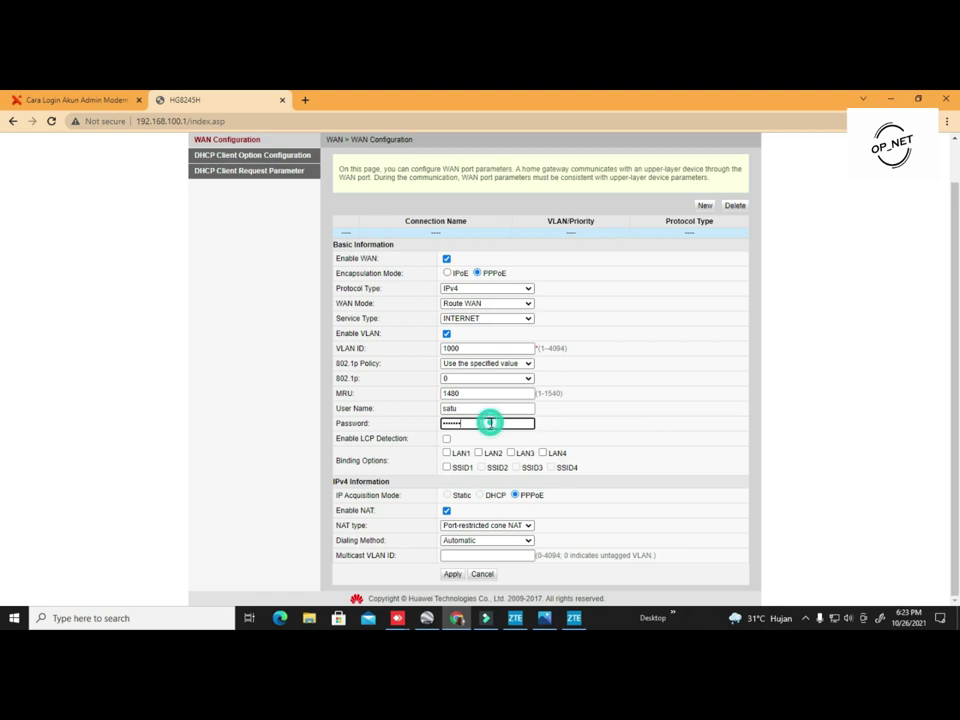
key("BackSpace")
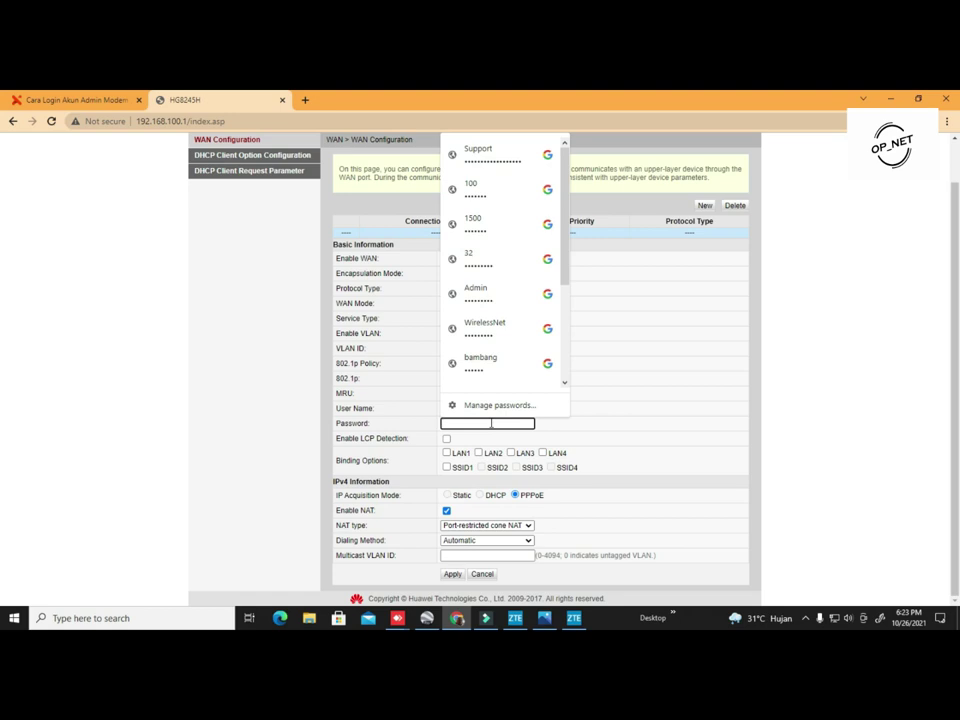
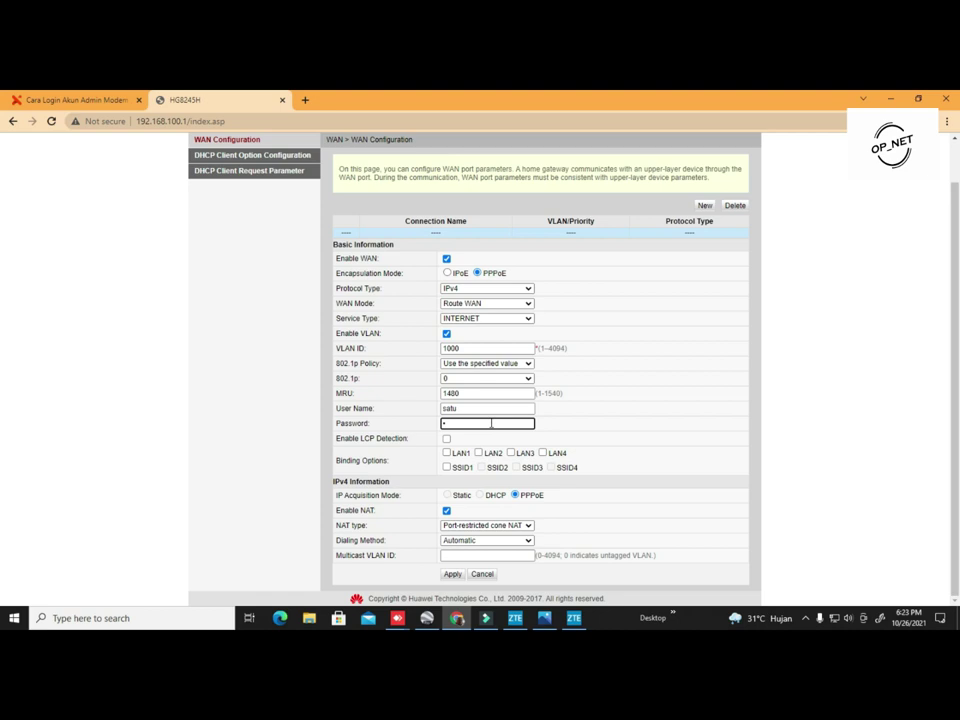
Step: Bind LAN1–LAN4 and SSID1, and apply the connection as 1_INTERNET_R_VID_1000
left_click(446, 452)
left_click(478, 453)
left_click(510, 453)
left_click(543, 453)
left_click(446, 467)
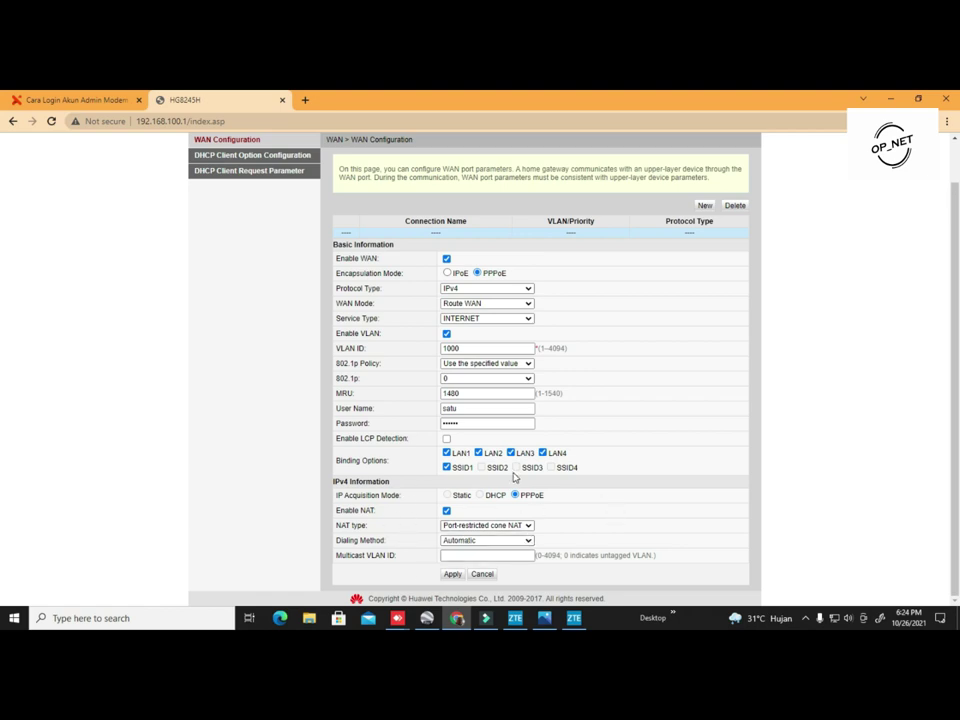
left_click(455, 576)
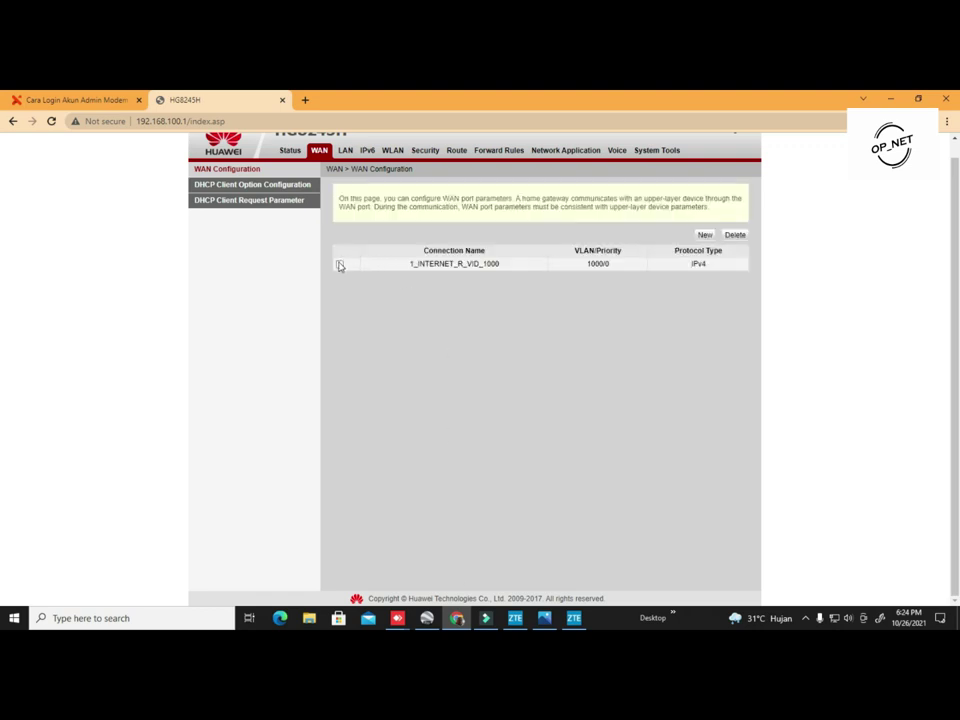
Step: Review the saved 1_INTERNET_R_VID_1000 connection's settings
left_click(339, 265)
scroll(589, 341, "down", 1)
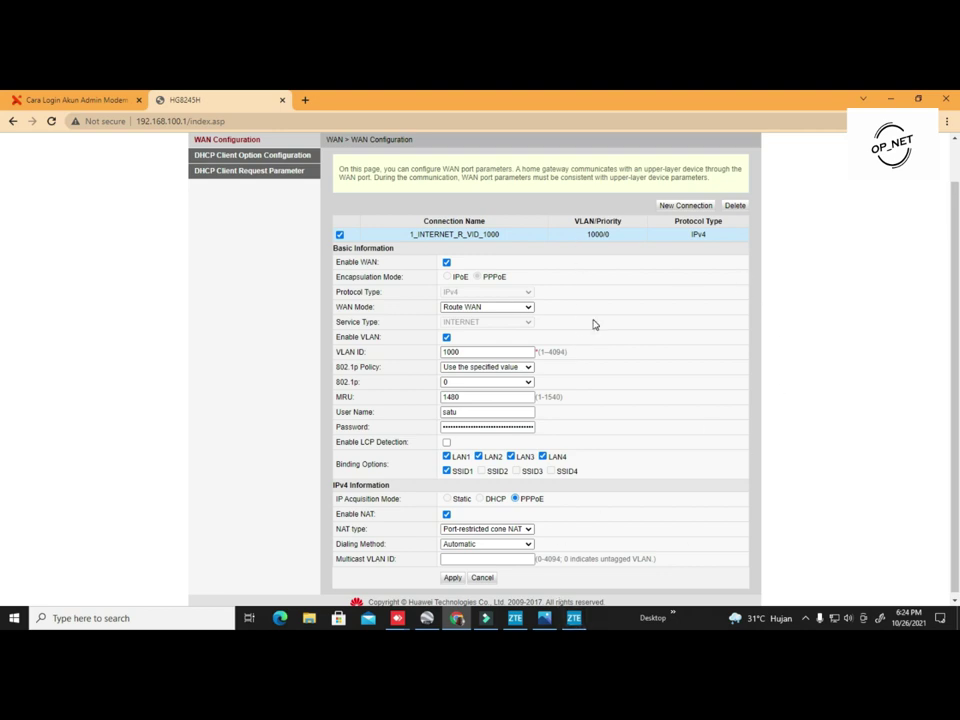
scroll(594, 324, "up", 1)
Step: Confirm WAN Information shows the connection Disconnected, then go to WLAN basic settings for Sahabat_Hotspot
left_click(292, 166)
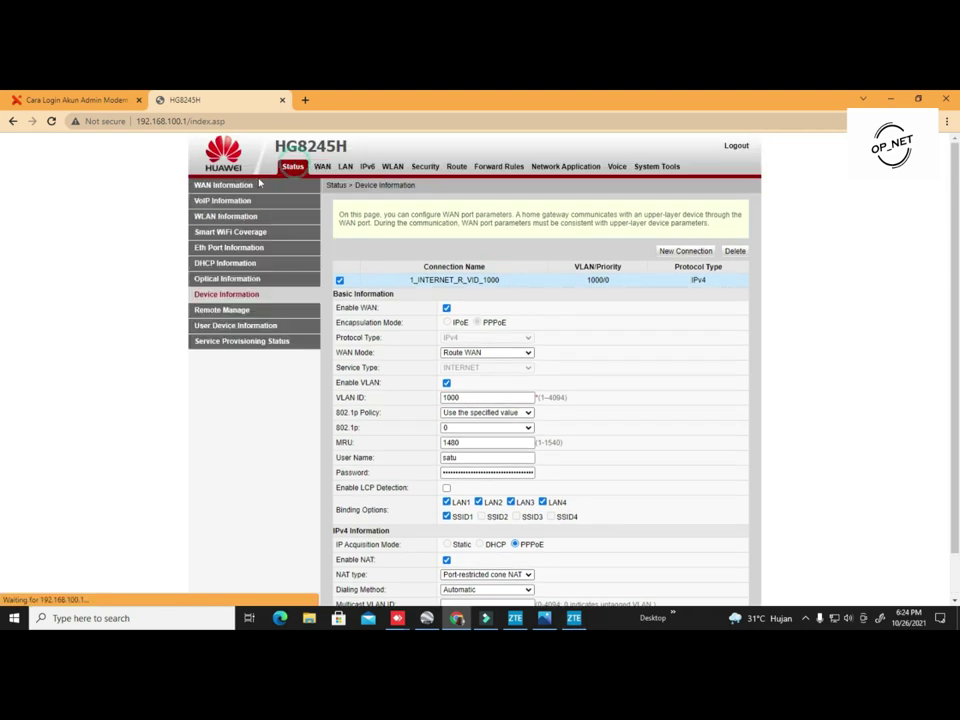
left_click(240, 187)
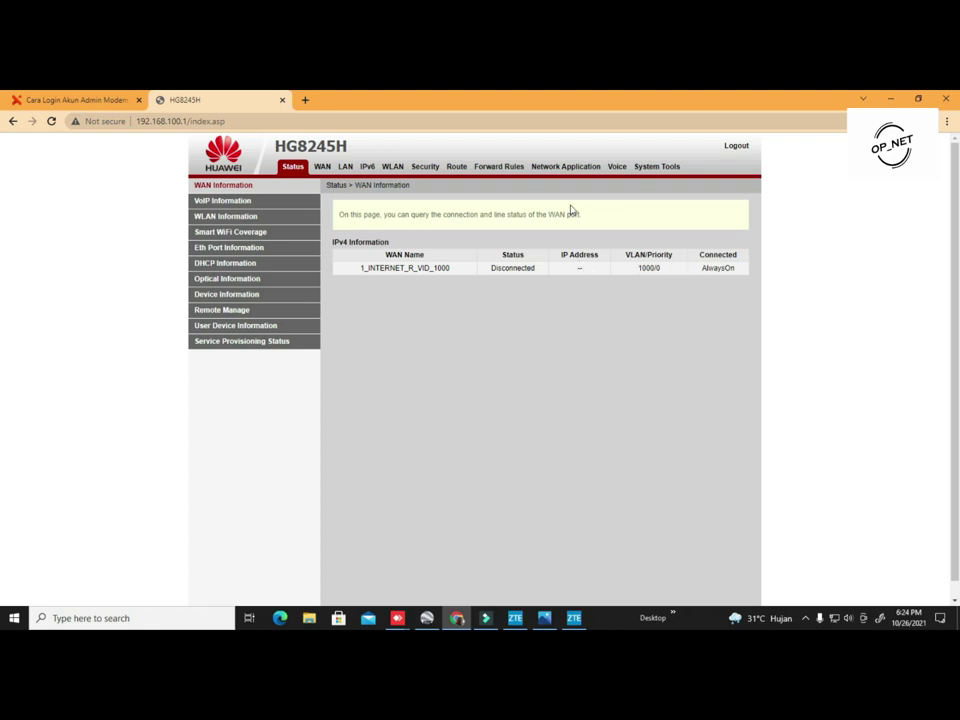
left_click(390, 167)
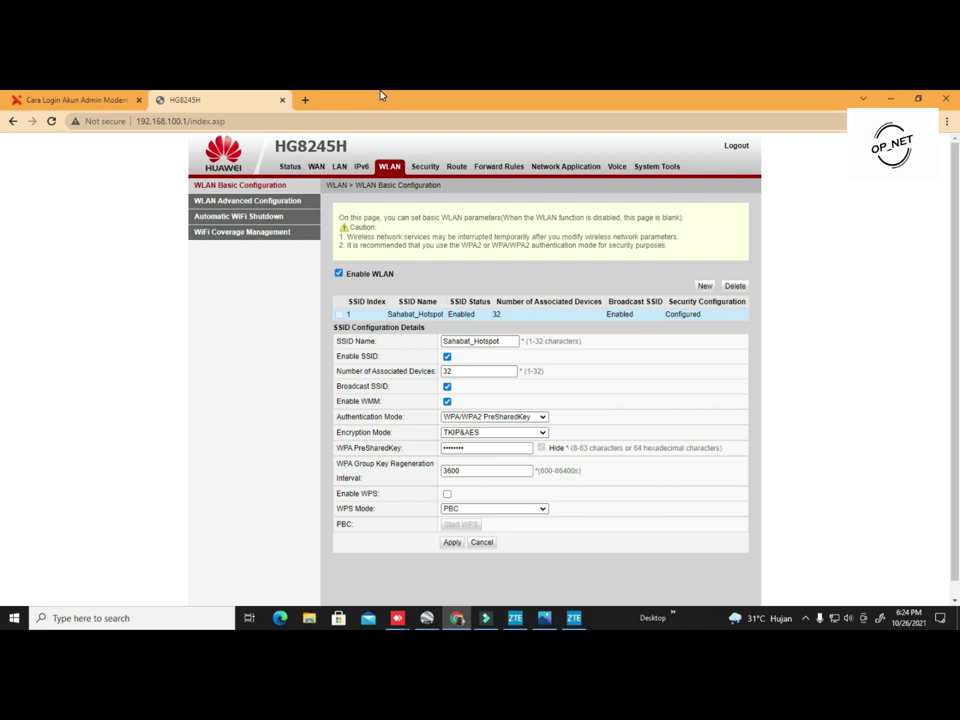
Step: Exit the NetNumen U31 client with Yes and relaunch it from the U31 Client desktop icon
mouse_move(573, 621)
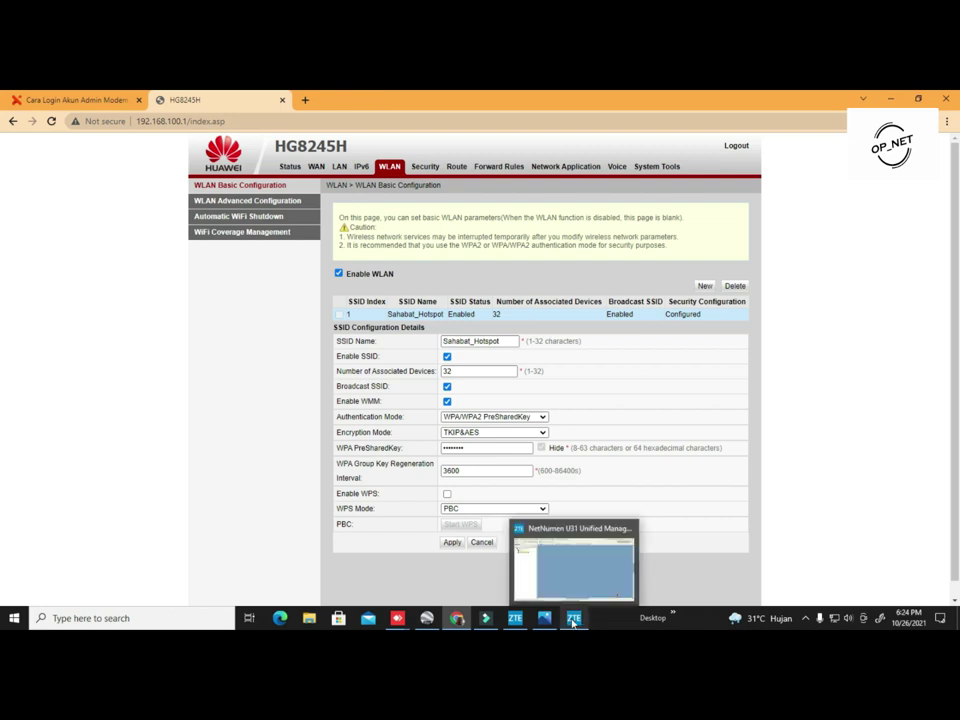
left_click(574, 563)
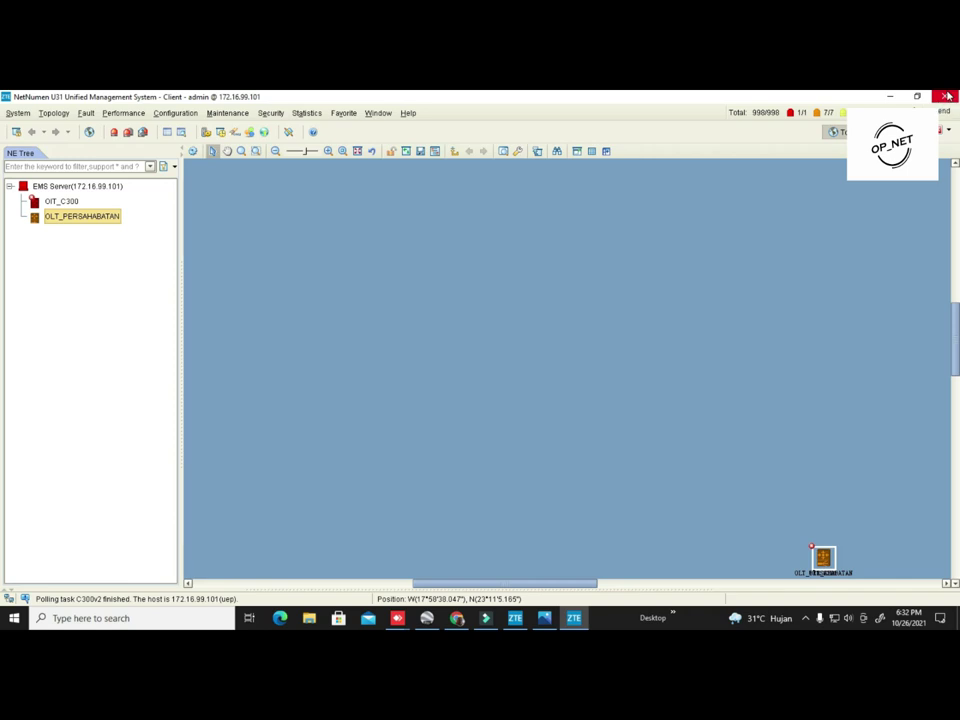
left_click(946, 96)
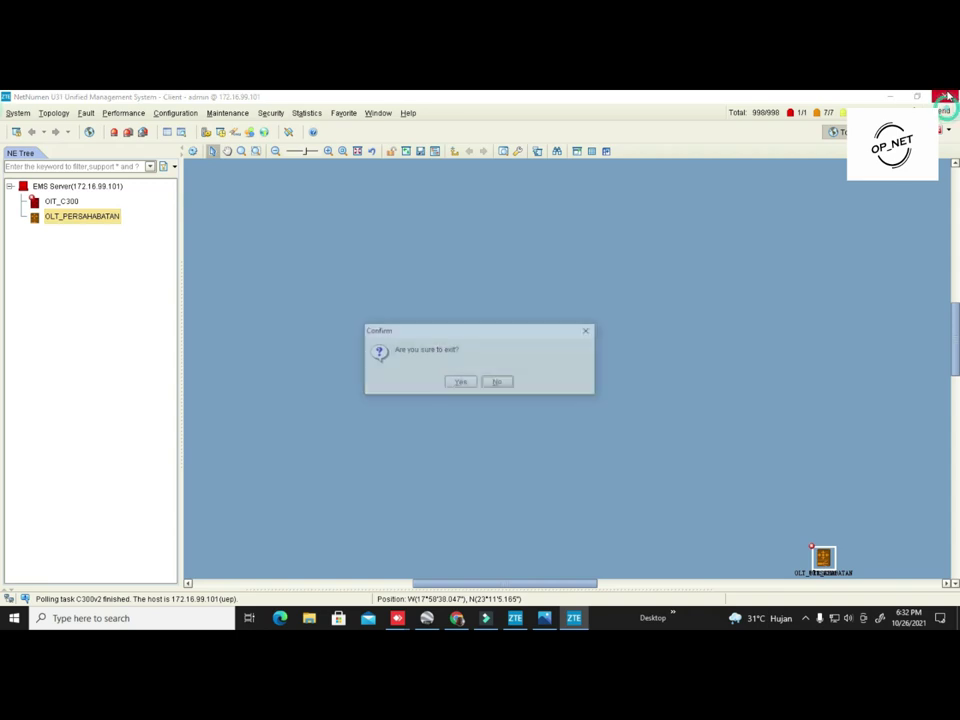
left_click(459, 383)
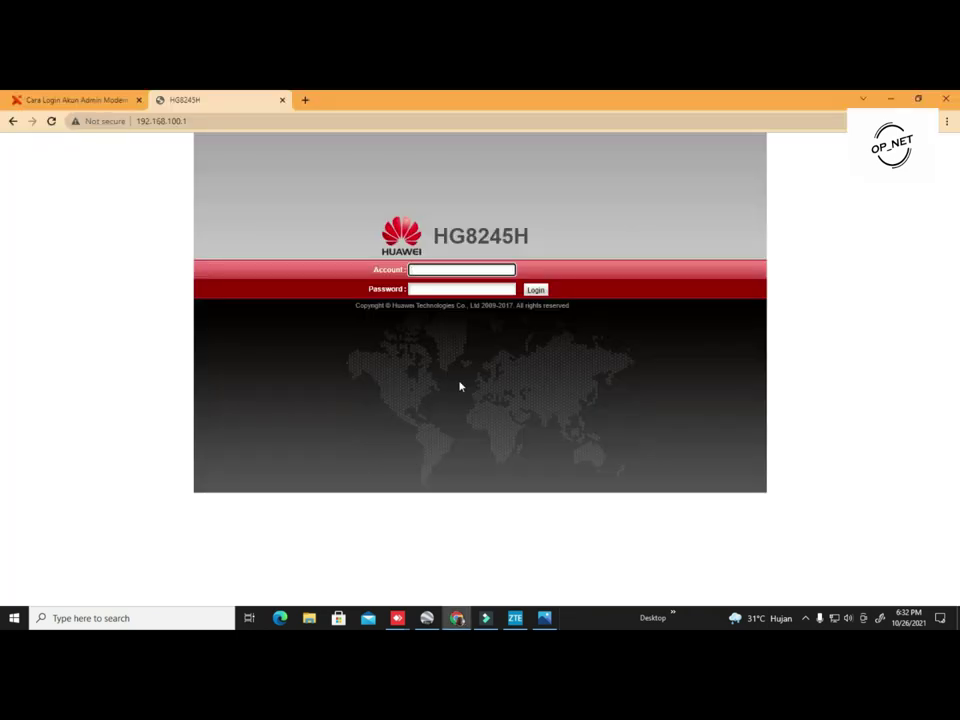
left_click(944, 99)
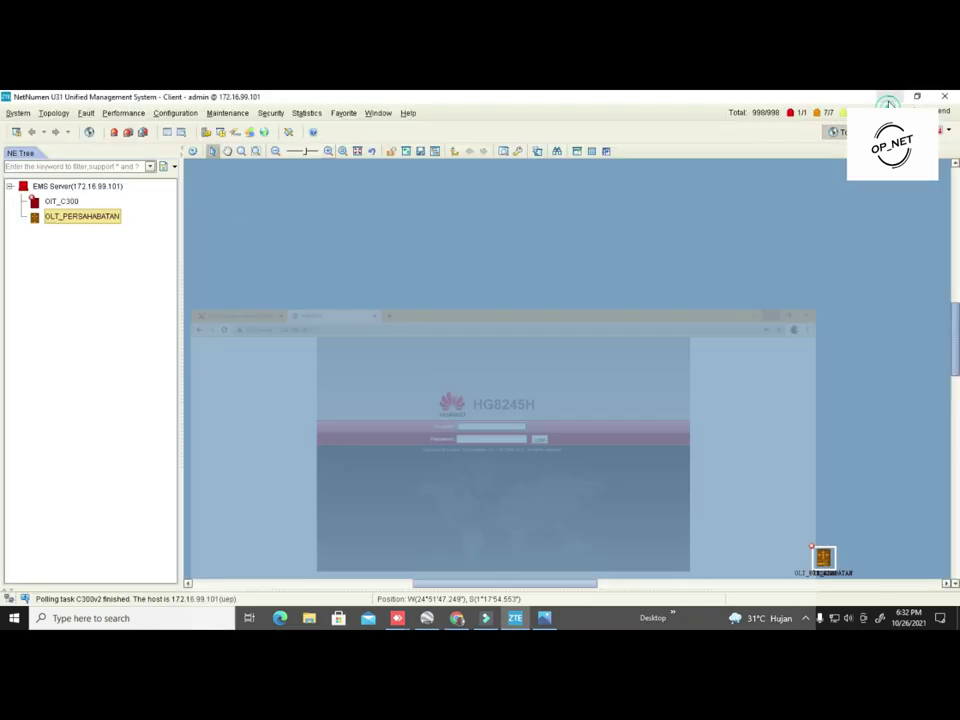
left_click(942, 96)
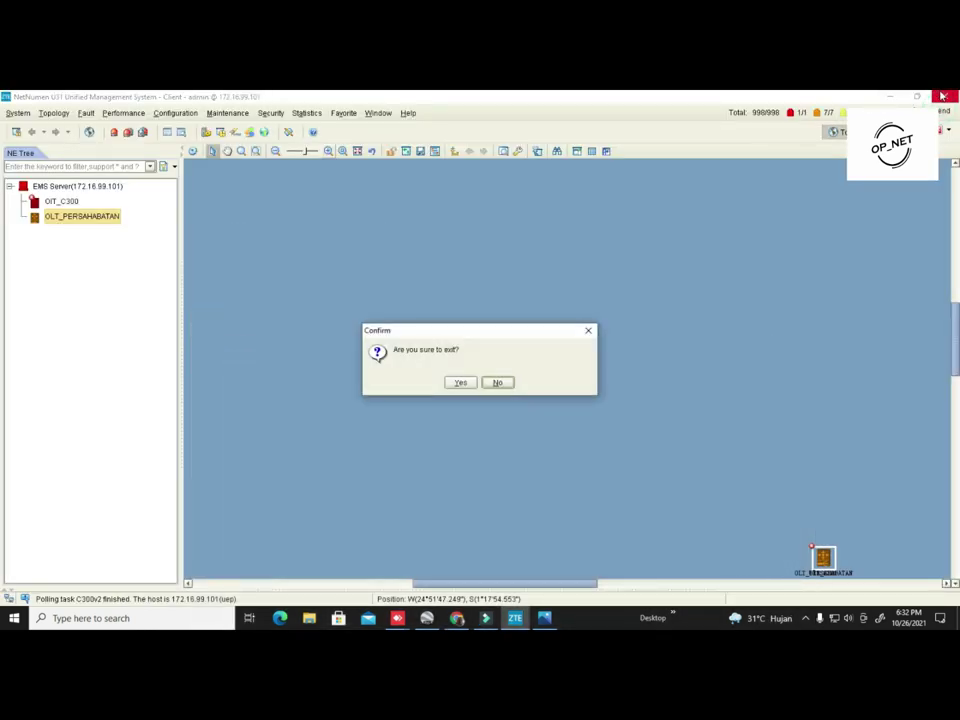
left_click(460, 383)
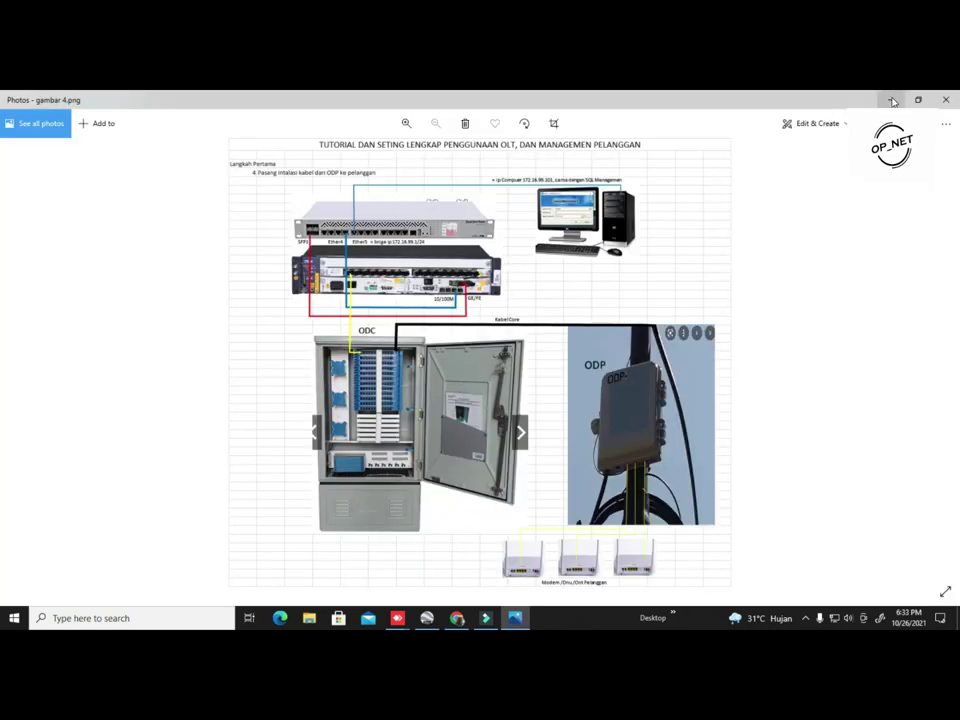
left_click(891, 99)
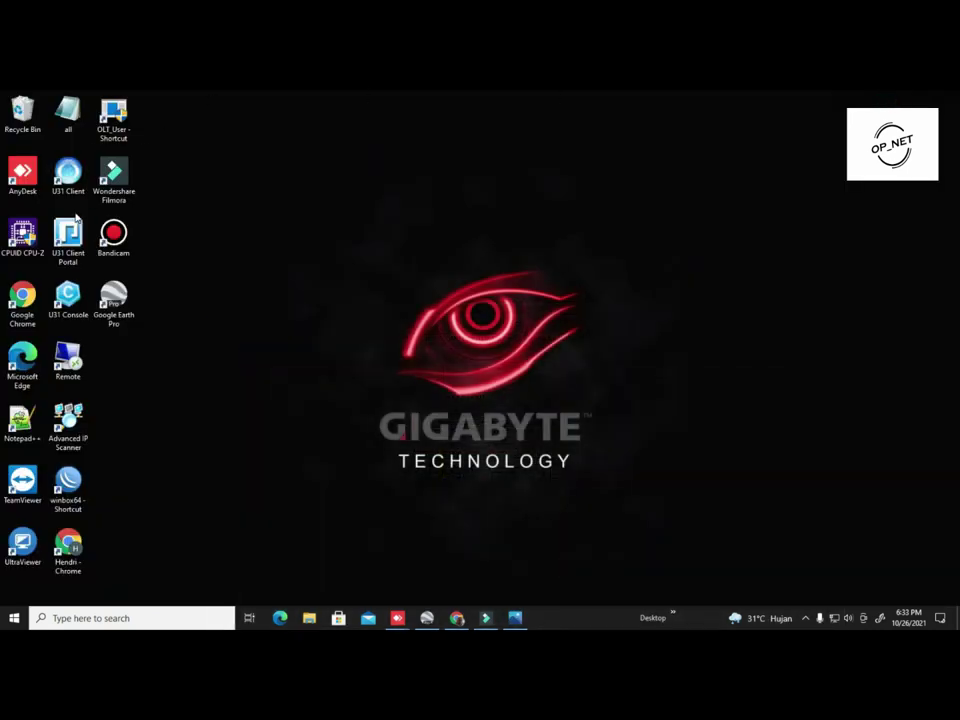
double_click(67, 180)
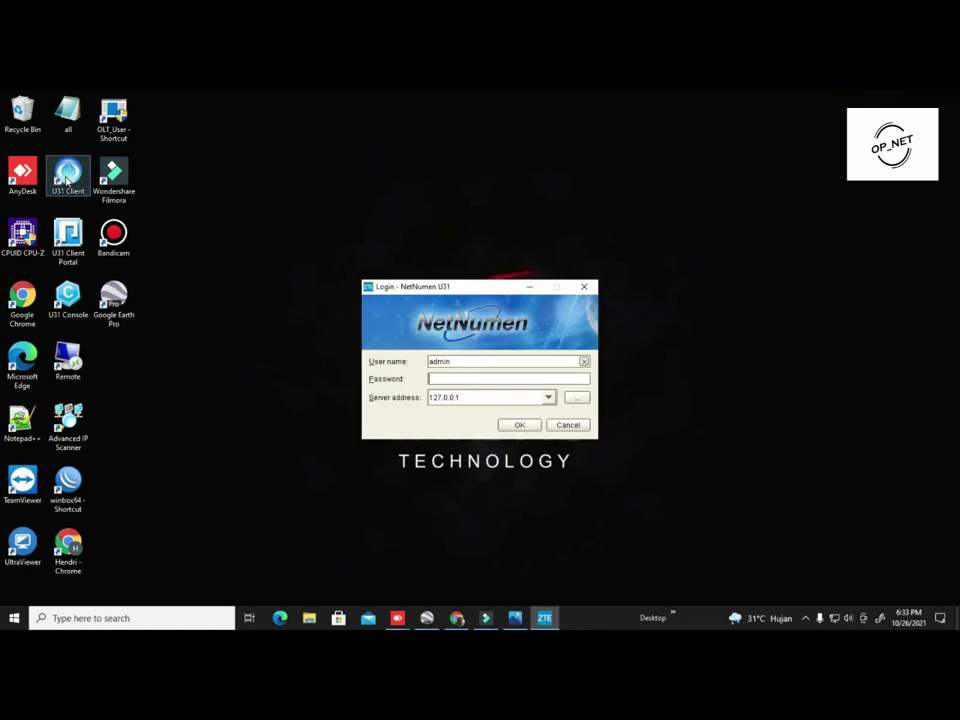
Step: Log in and open the ONU Manager for OLT_PERSAHABATAN on slot 1/GTGO, port OLT-1
left_click(522, 426)
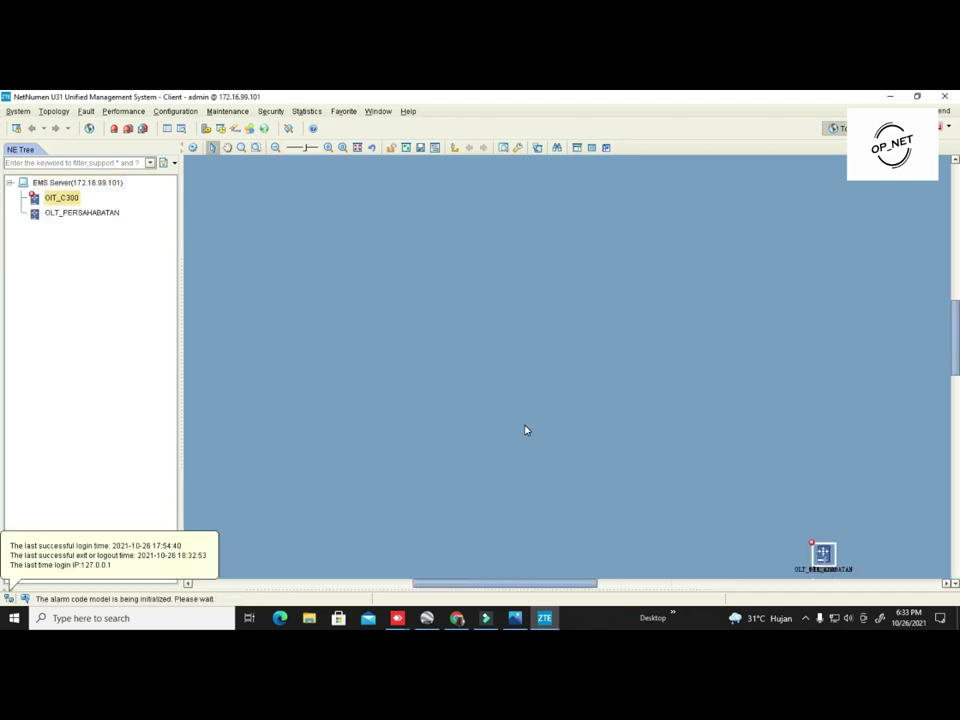
left_click(100, 216)
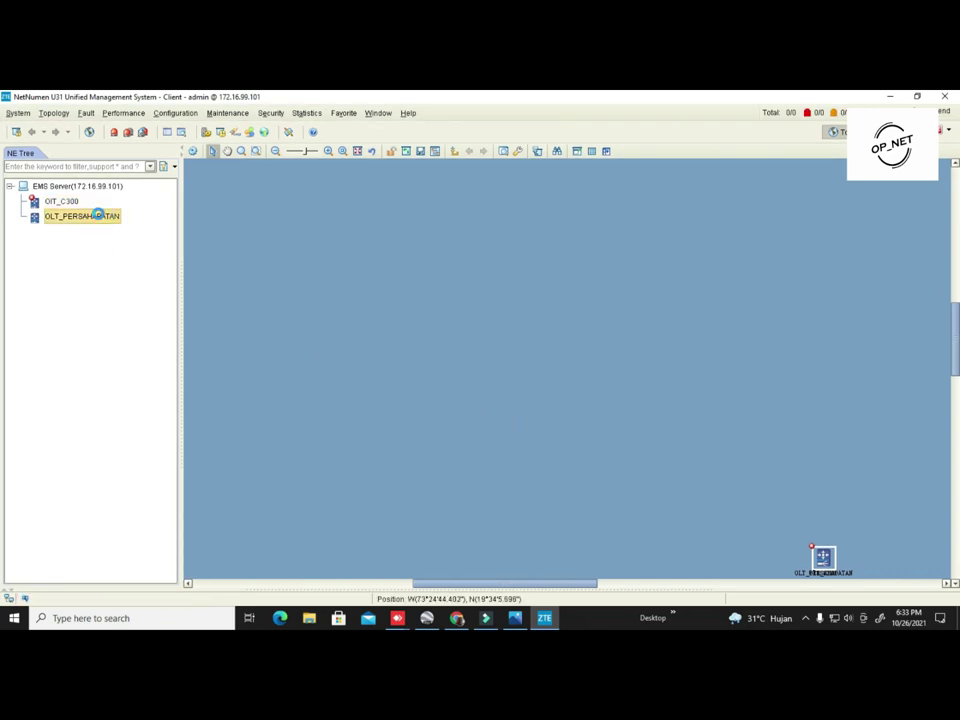
right_click(100, 216)
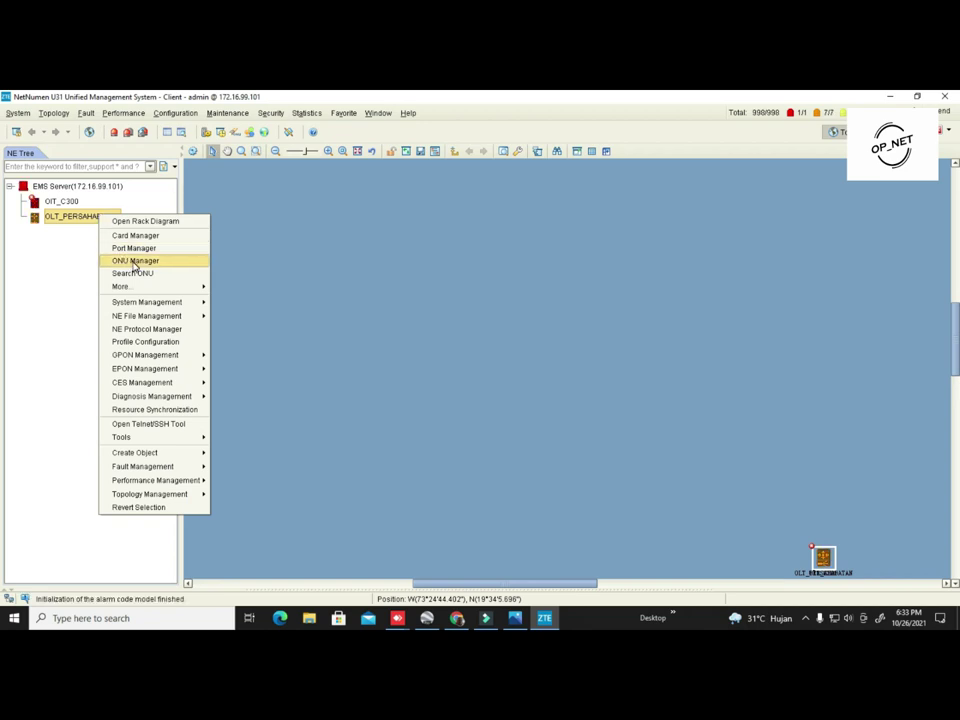
left_click(134, 262)
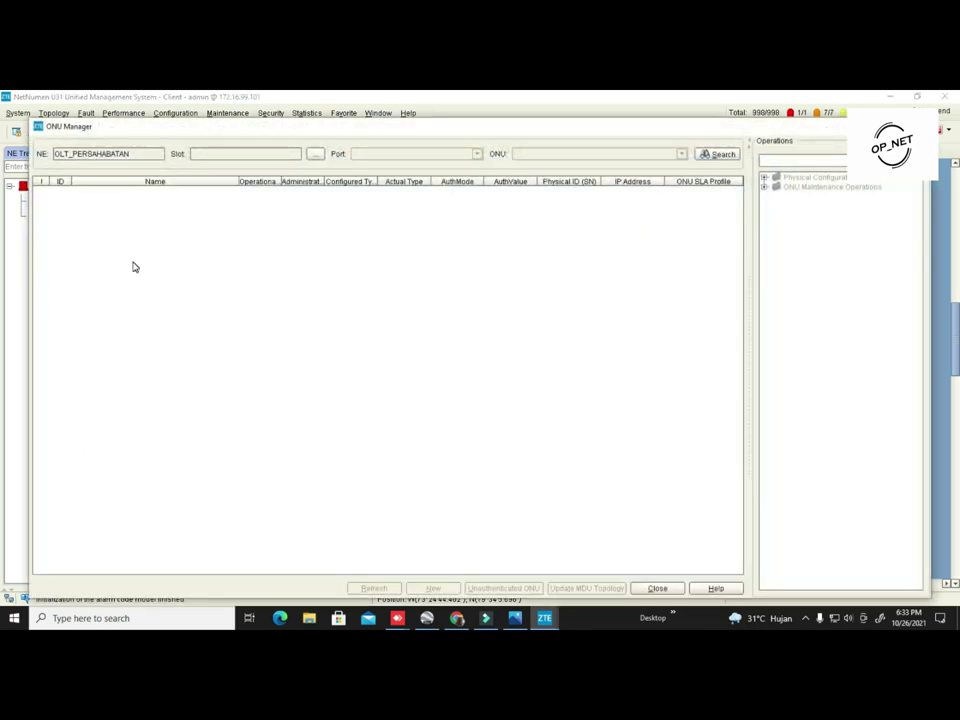
left_click(315, 154)
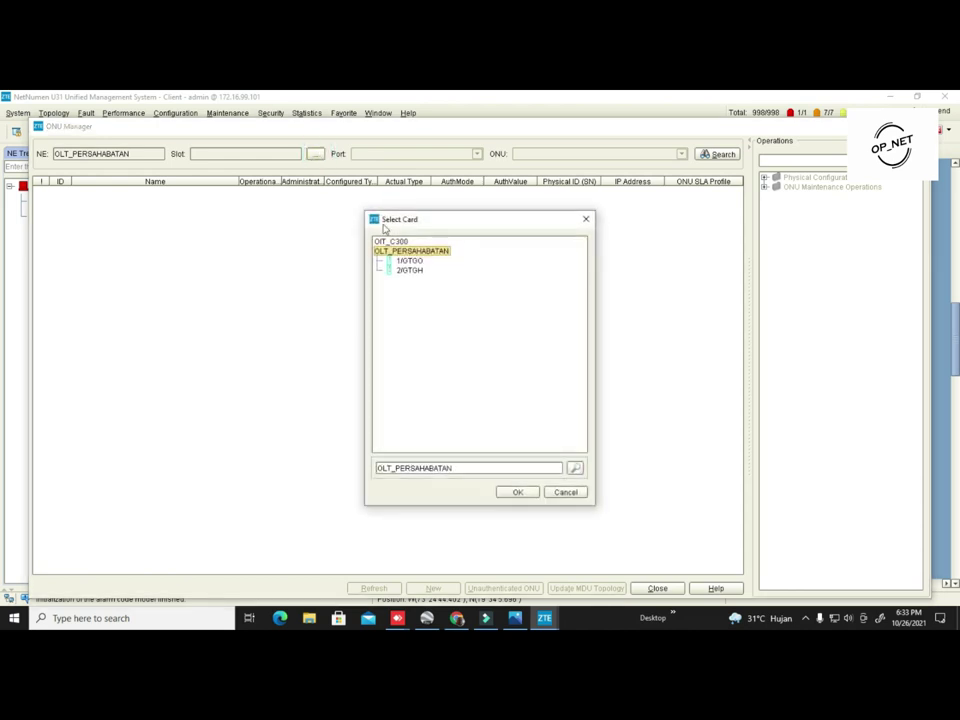
double_click(407, 261)
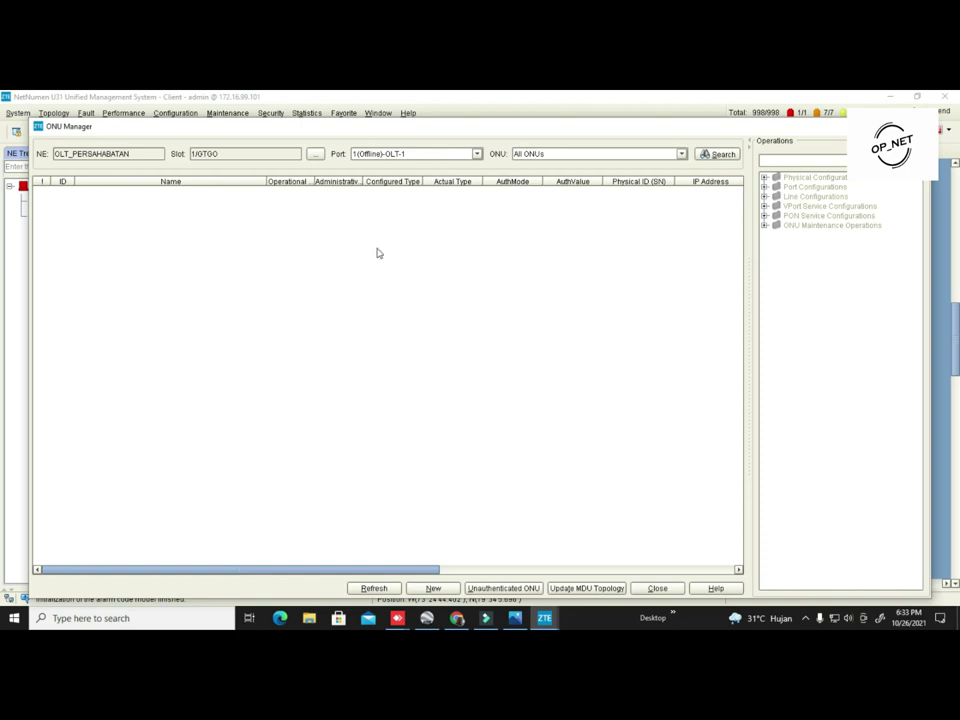
Step: Add the waiting HG8245H from the unauthenticated list as ONU type ALL named Satu
left_click(521, 590)
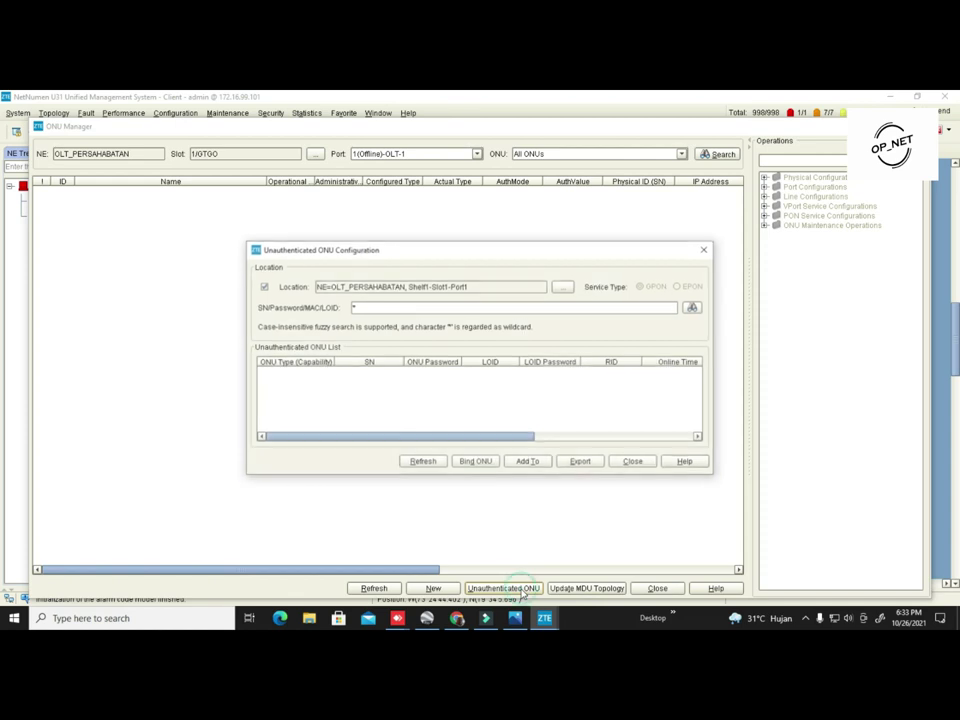
left_click(262, 287)
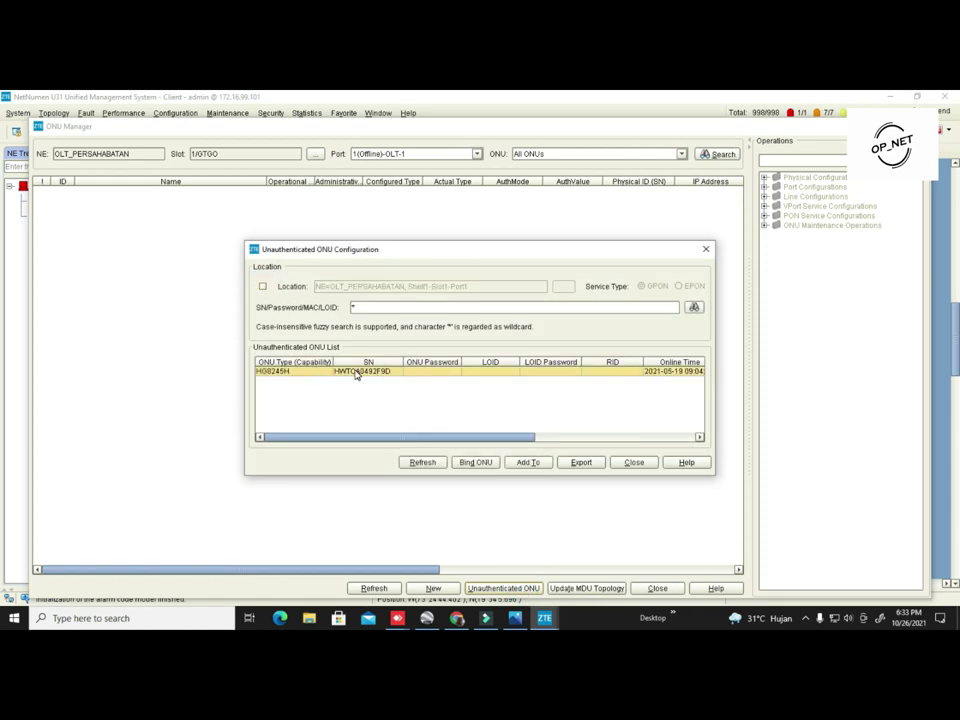
left_click(531, 464)
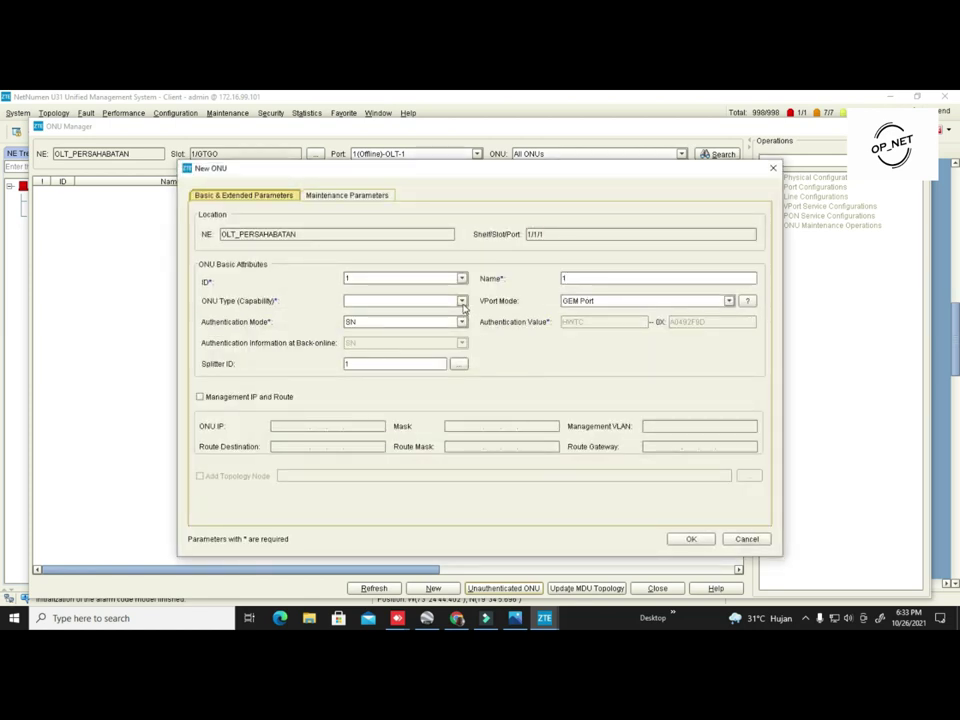
left_click(462, 302)
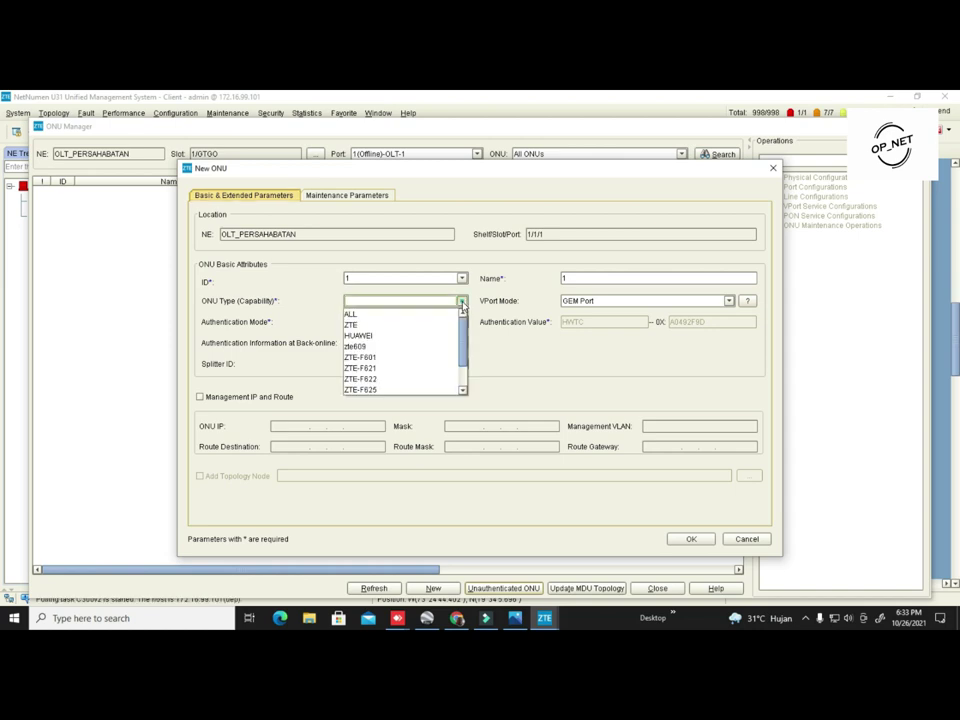
left_click(430, 315)
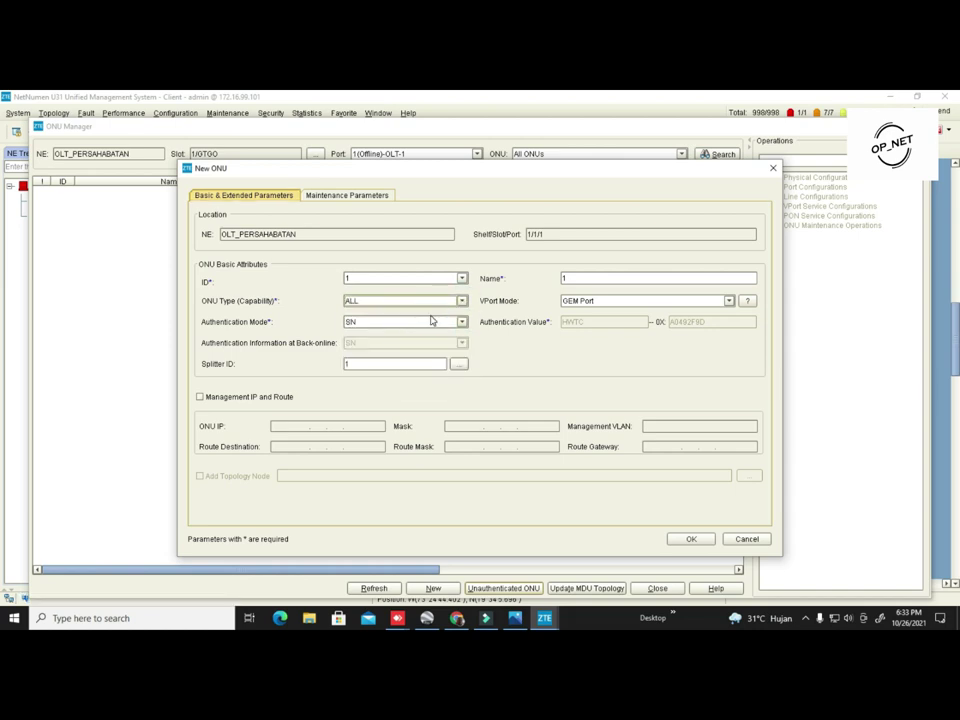
left_click(623, 278)
key("BackSpace")
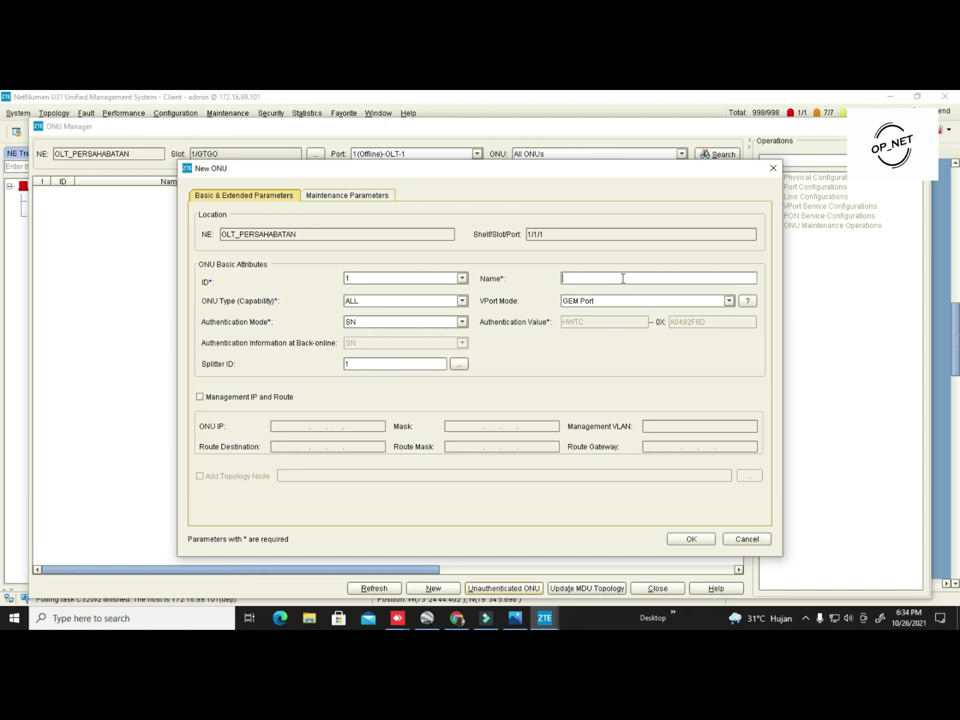
type("Satu")
Step: Enter the subscriber's user name, contact phone and installation address, then save the ONU
left_click(366, 196)
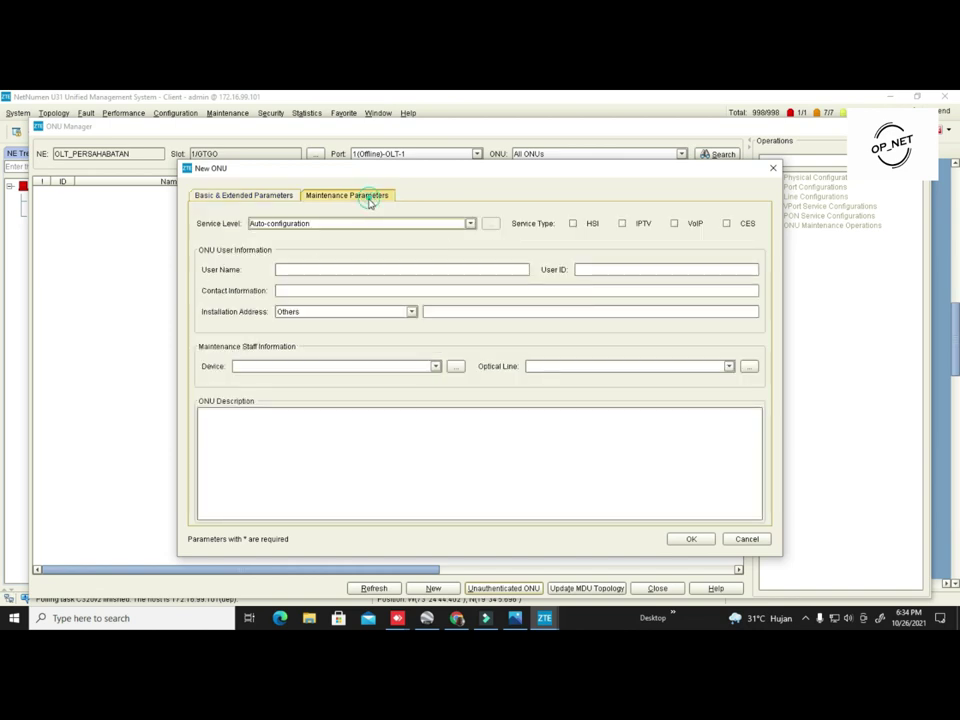
left_click(374, 270)
type("Satu")
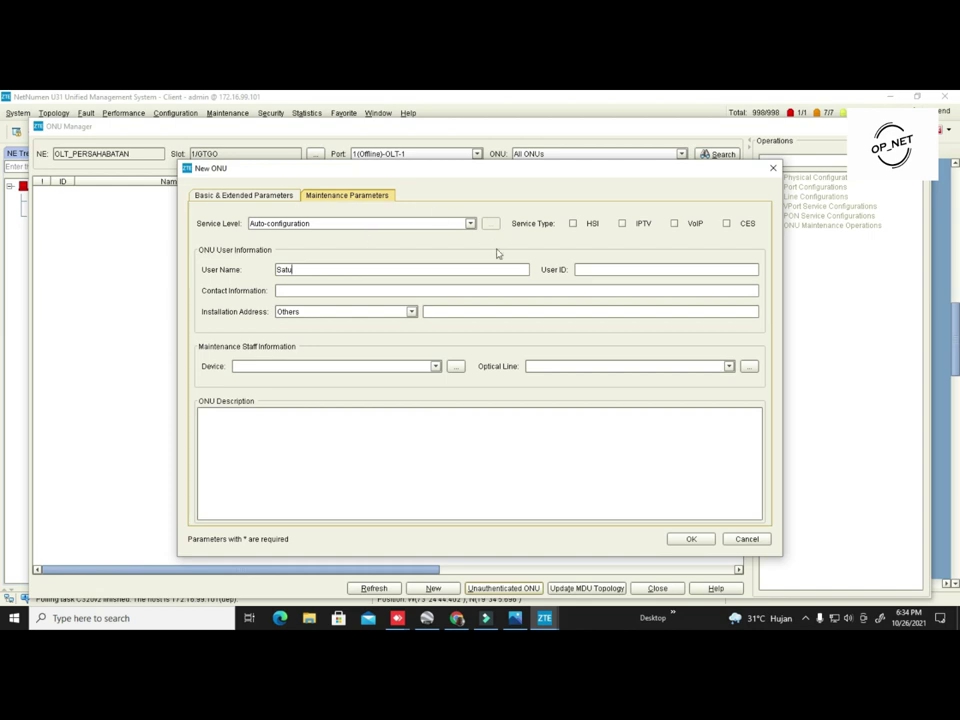
left_click(436, 290)
type("08217077")
left_click(450, 311)
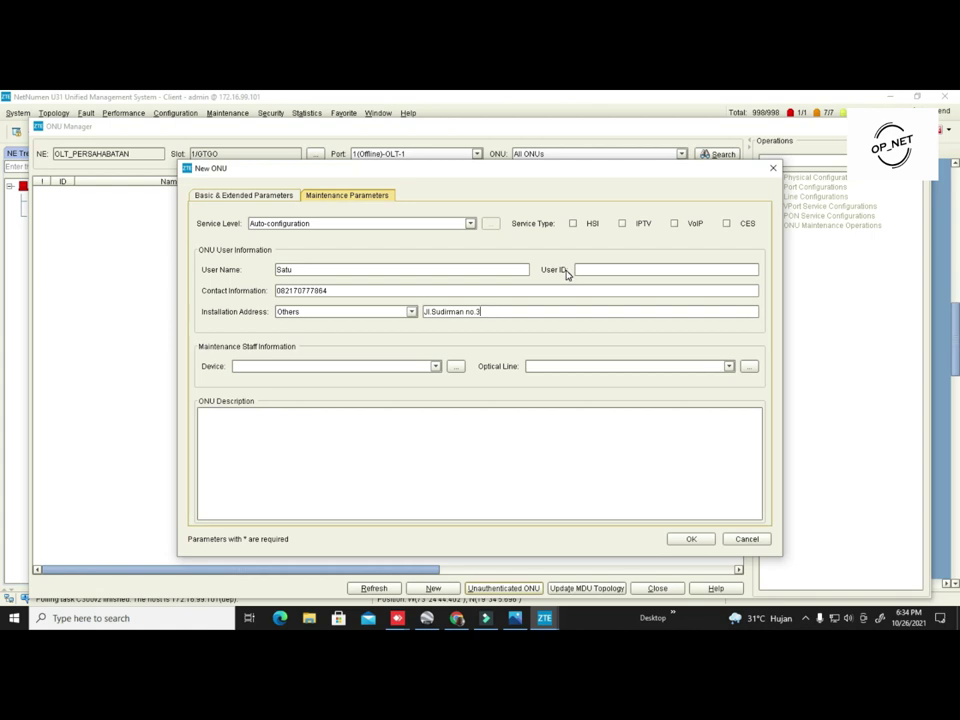
left_click(697, 540)
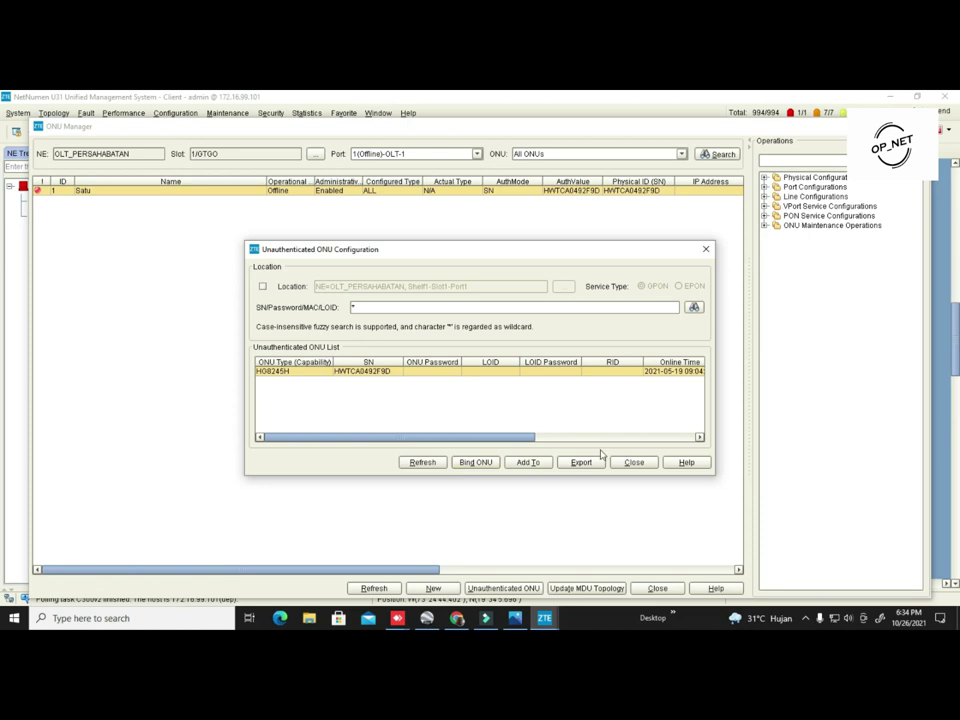
left_click(431, 464)
left_click(643, 465)
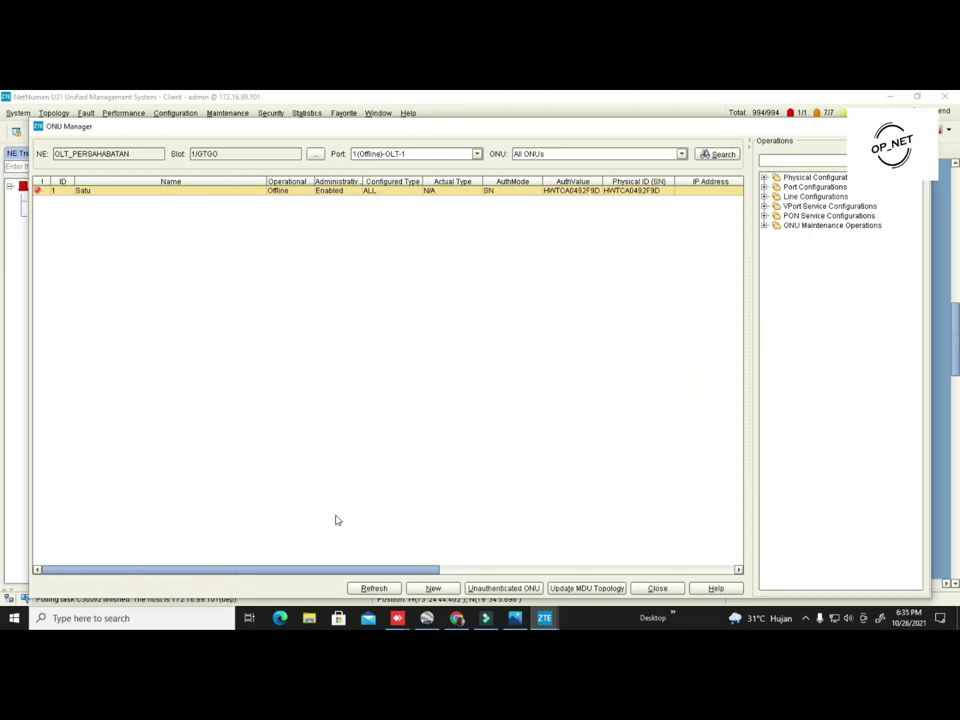
Step: Refresh to confirm Satu is online, then create T-CONT t1 with default bandwidth
left_click(376, 588)
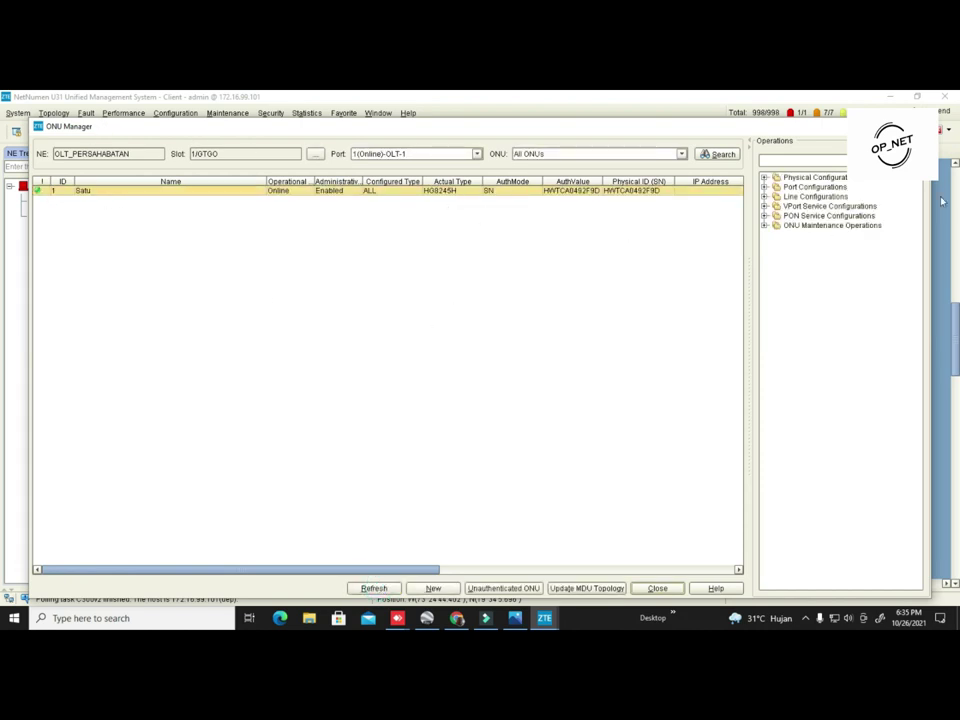
double_click(818, 196)
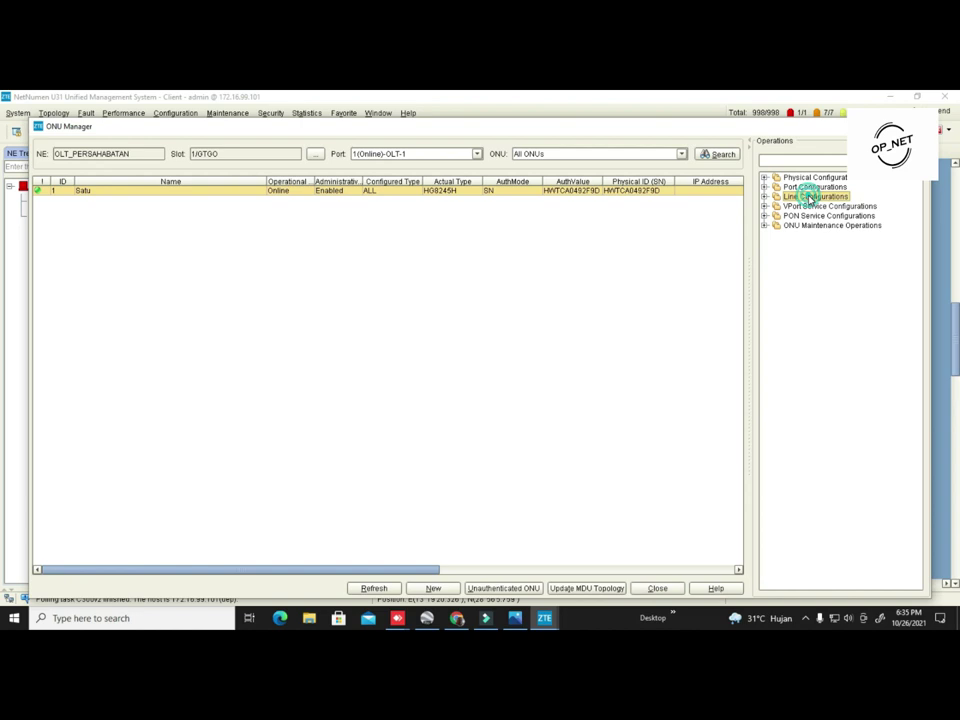
double_click(818, 215)
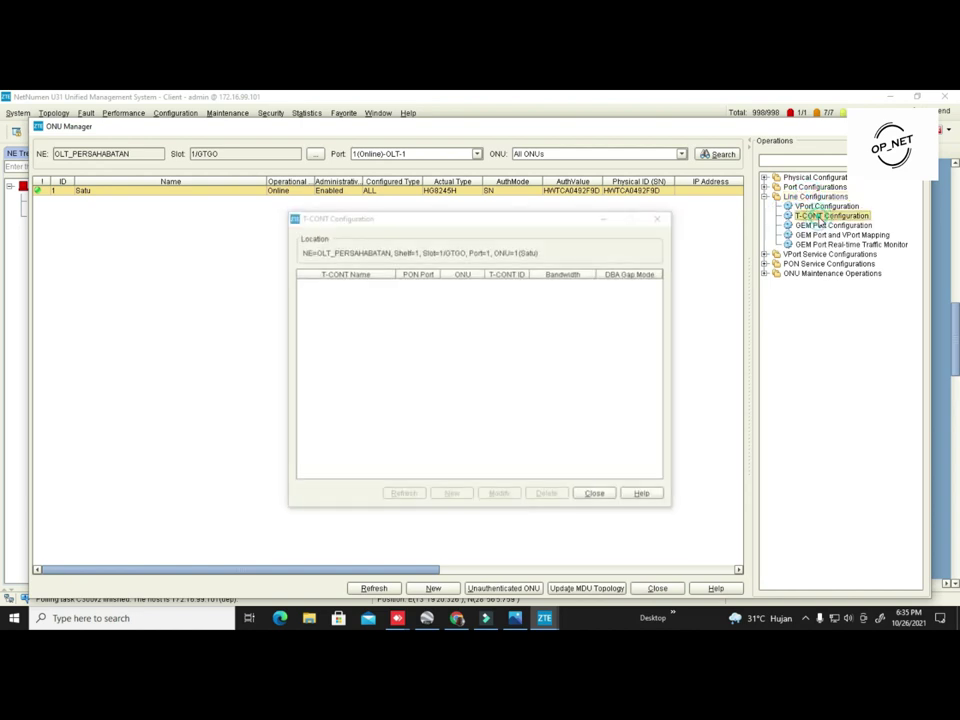
double_click(822, 215)
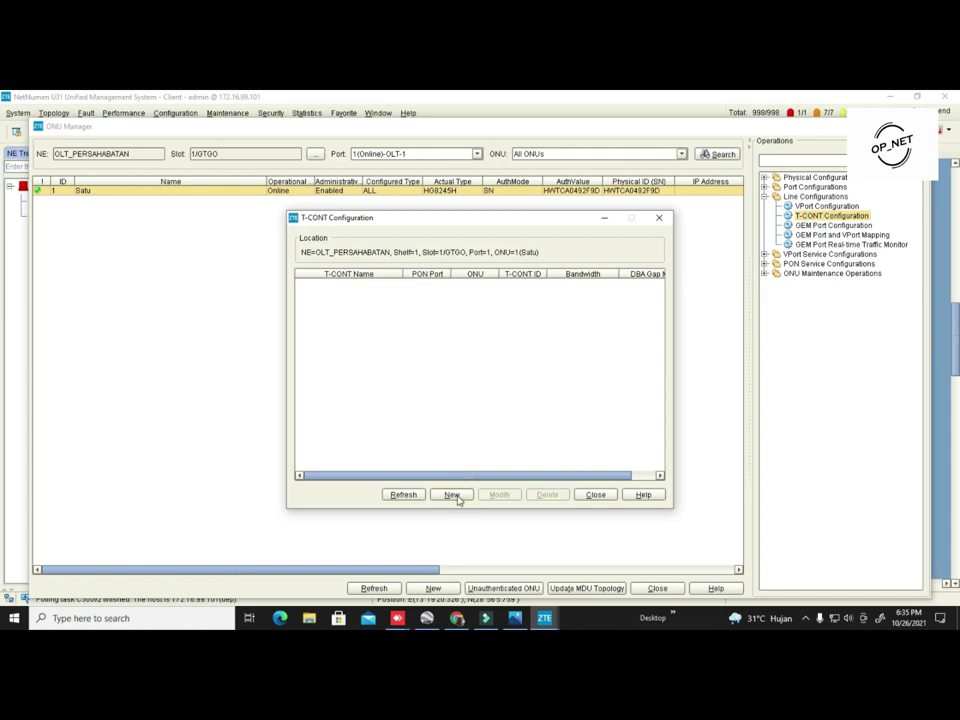
left_click(453, 495)
left_click(489, 328)
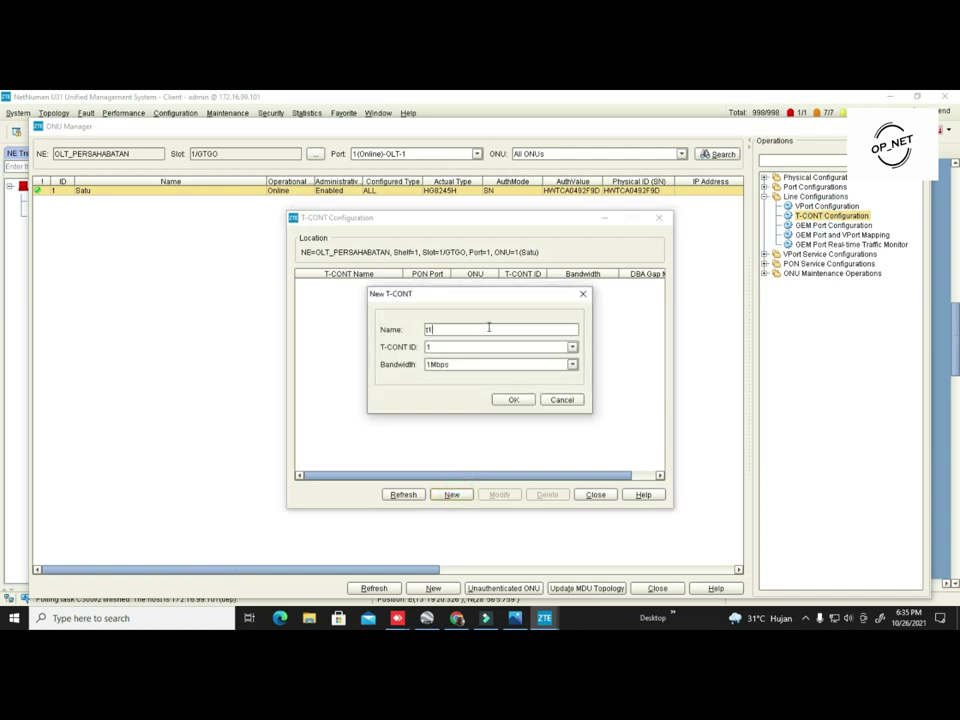
left_click(572, 364)
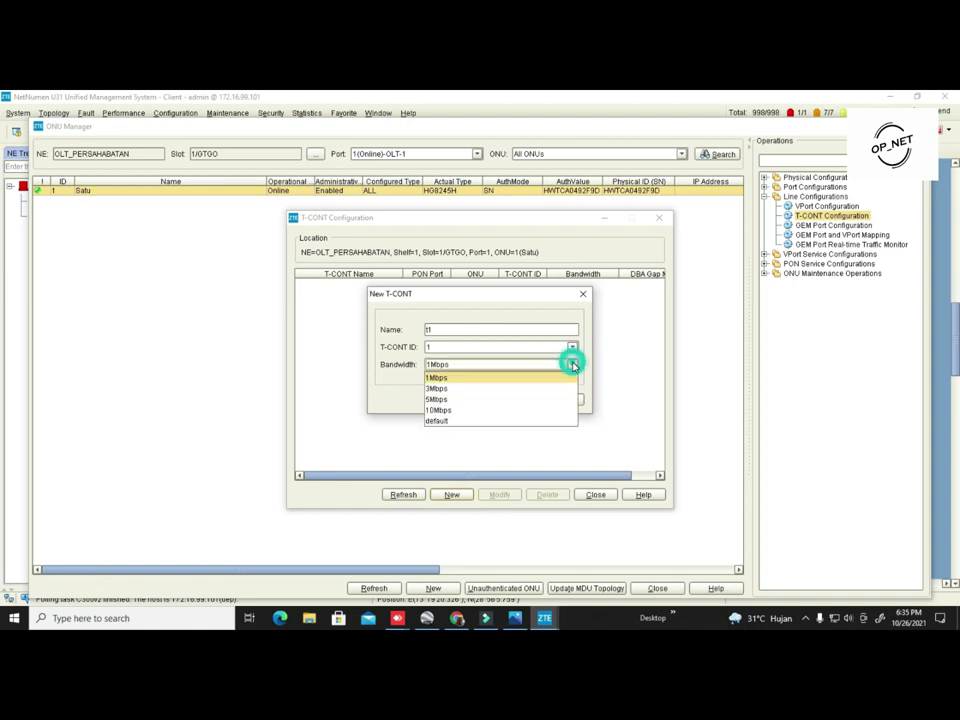
left_click(443, 424)
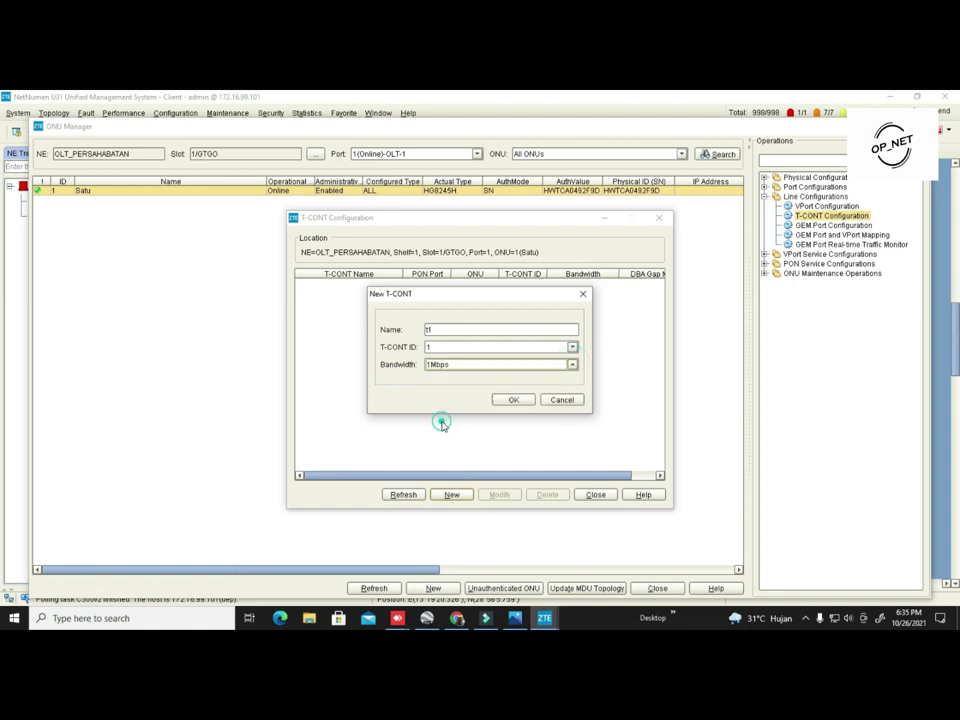
left_click(518, 402)
left_click(596, 494)
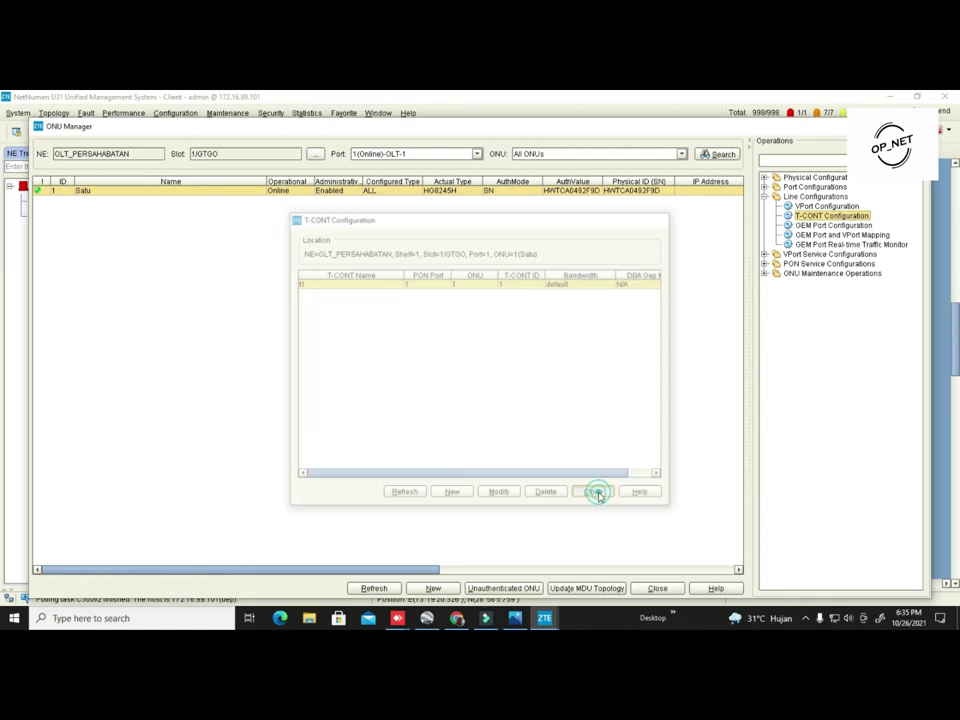
Step: Create GEM port g1 with default upstream and downstream traffic profiles and Disable AES encryption
left_click(814, 226)
double_click(814, 226)
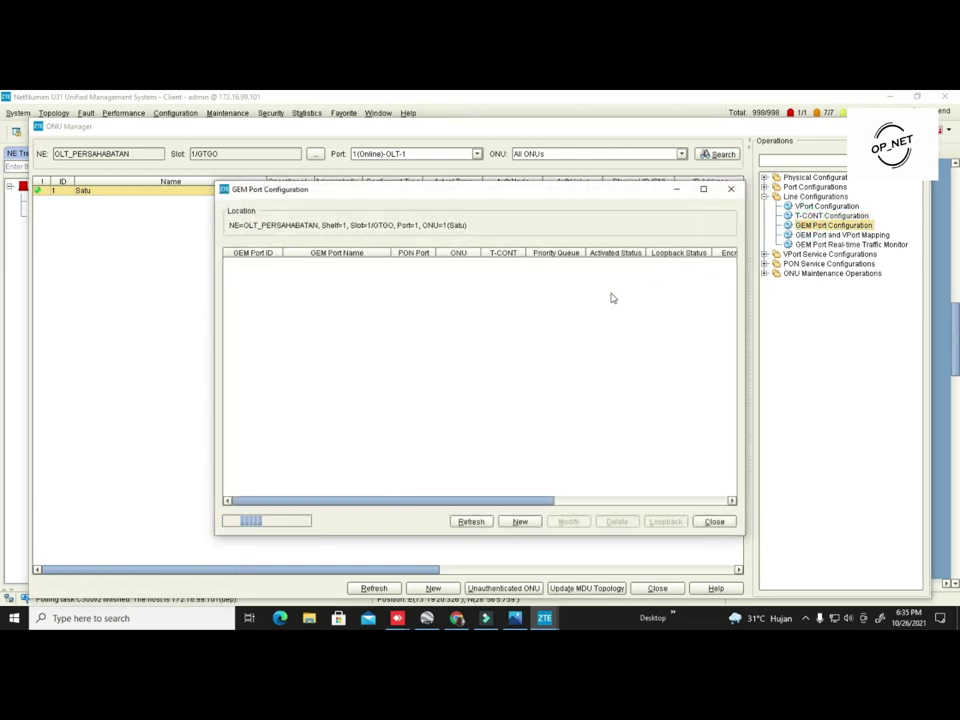
left_click(521, 521)
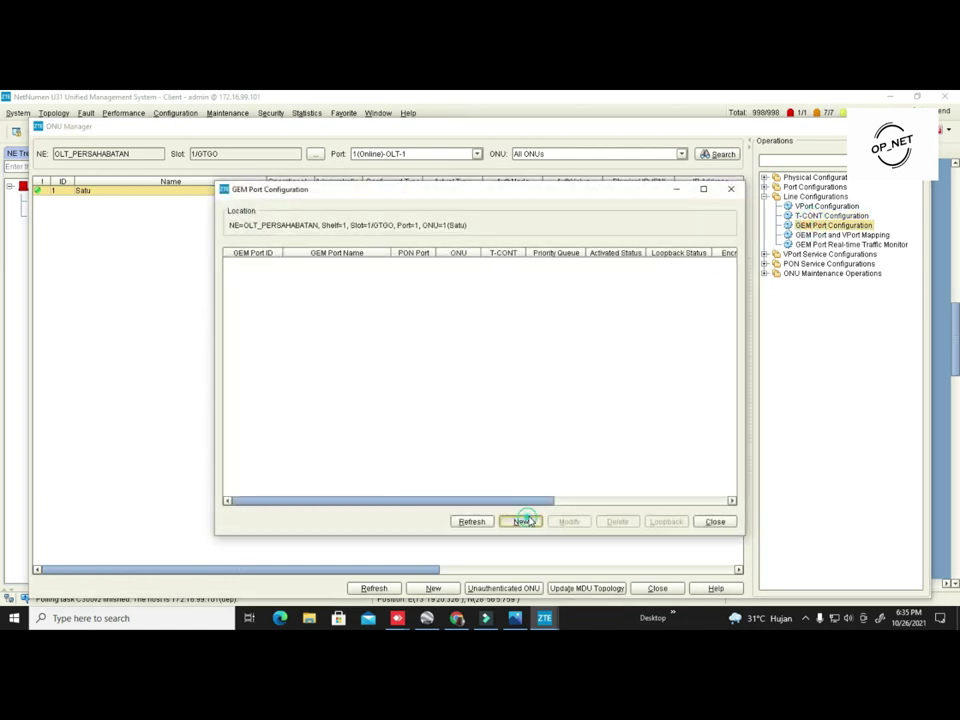
left_click(468, 293)
type("g1")
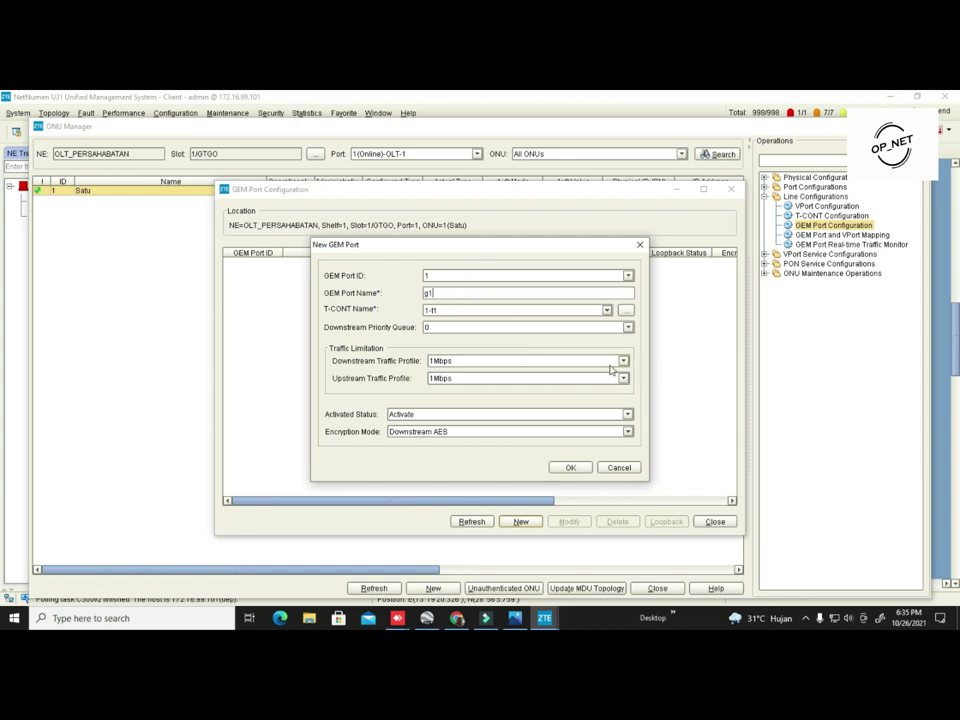
left_click(624, 362)
left_click(557, 386)
left_click(625, 378)
left_click(546, 401)
left_click(629, 432)
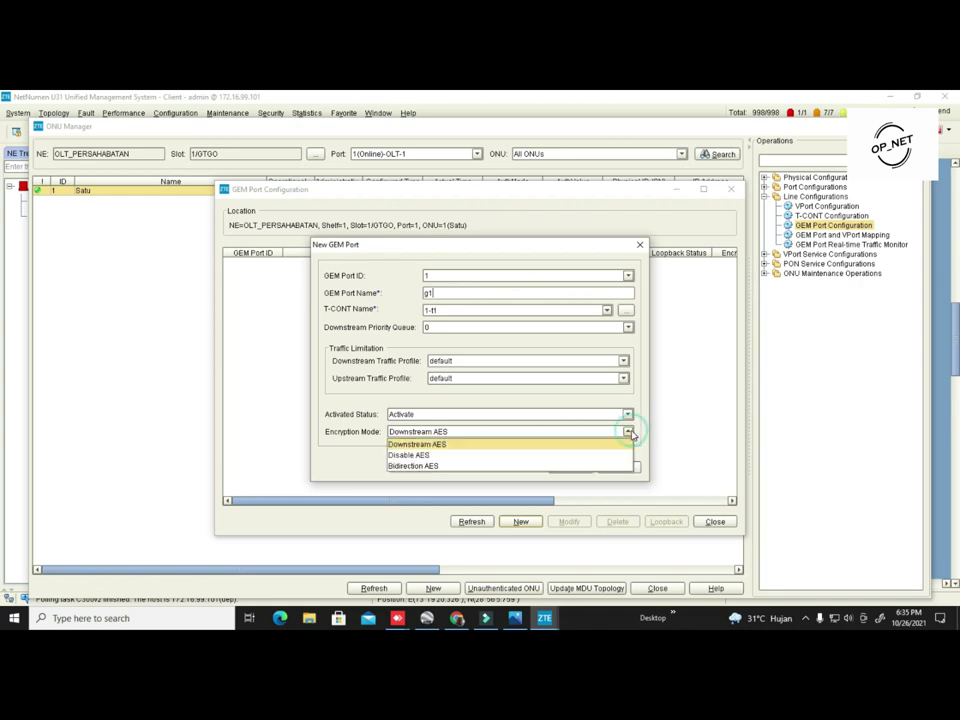
left_click(505, 458)
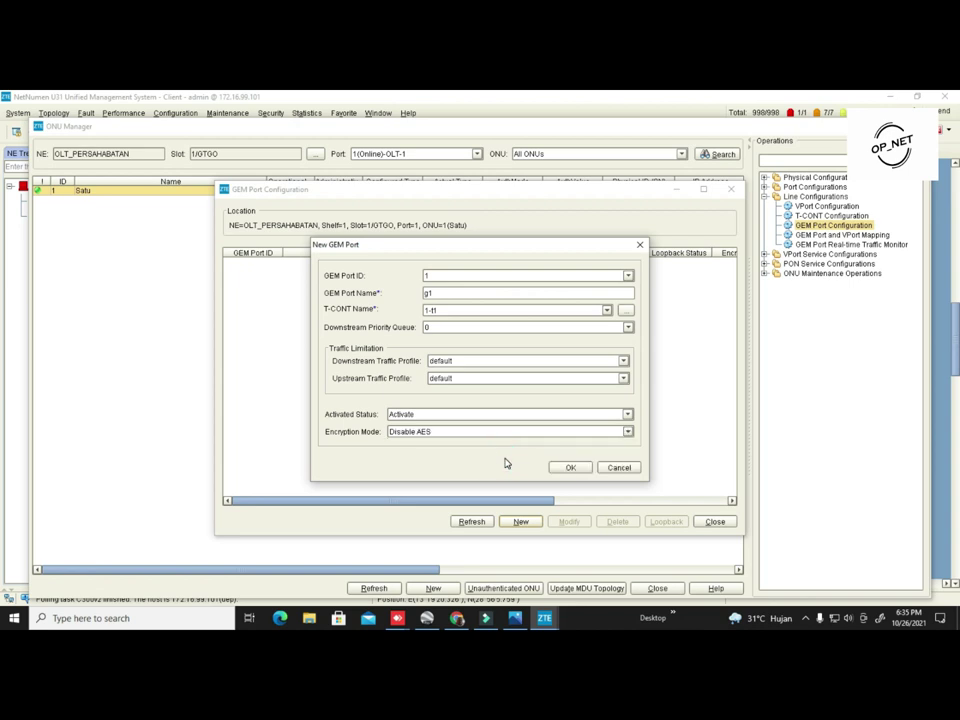
left_click(566, 469)
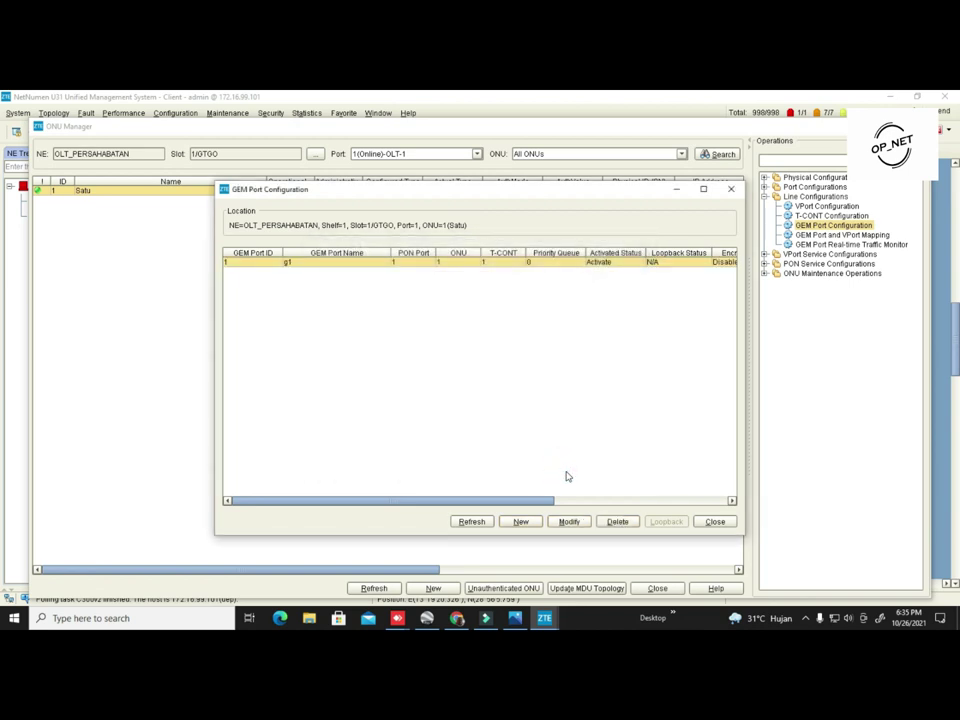
left_click(715, 522)
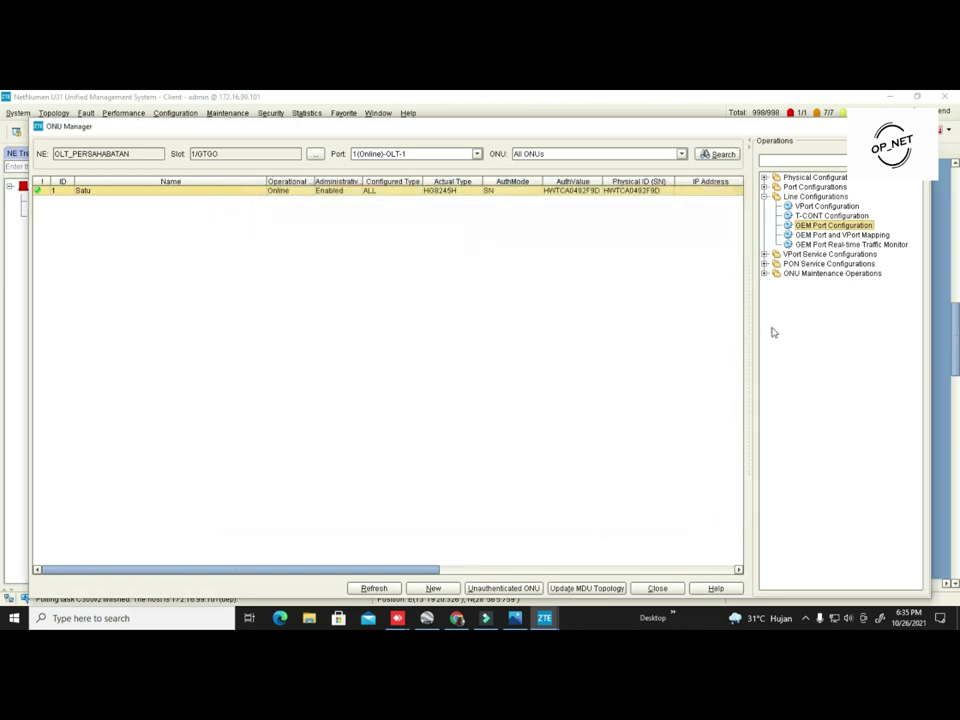
Step: Create a new service port mapping user VLAN 1000 to C-VID 1000
double_click(811, 255)
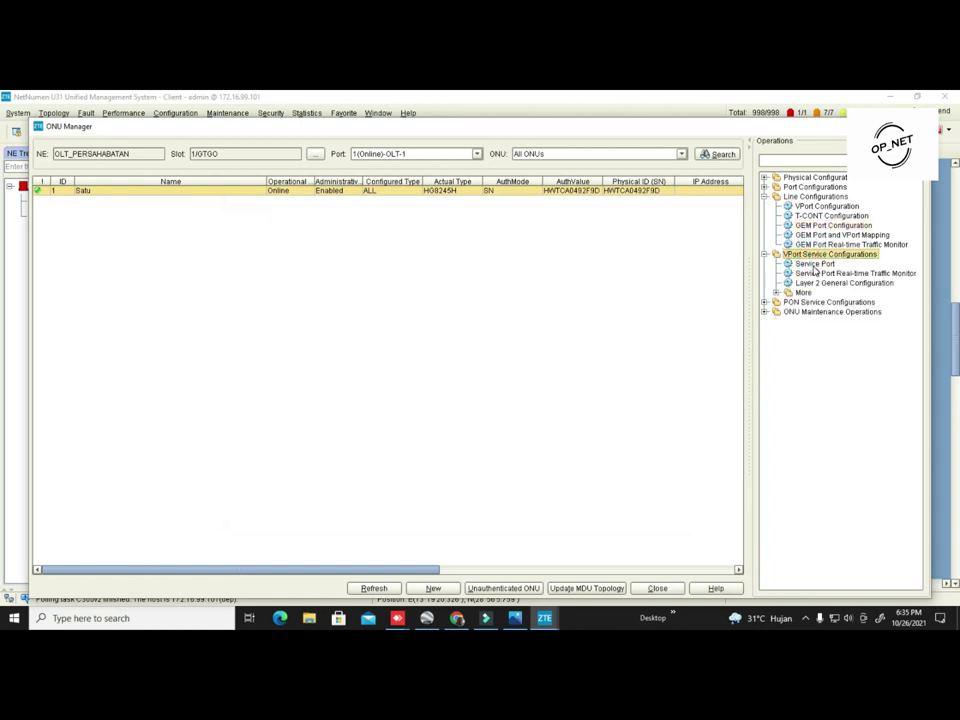
left_click(814, 265)
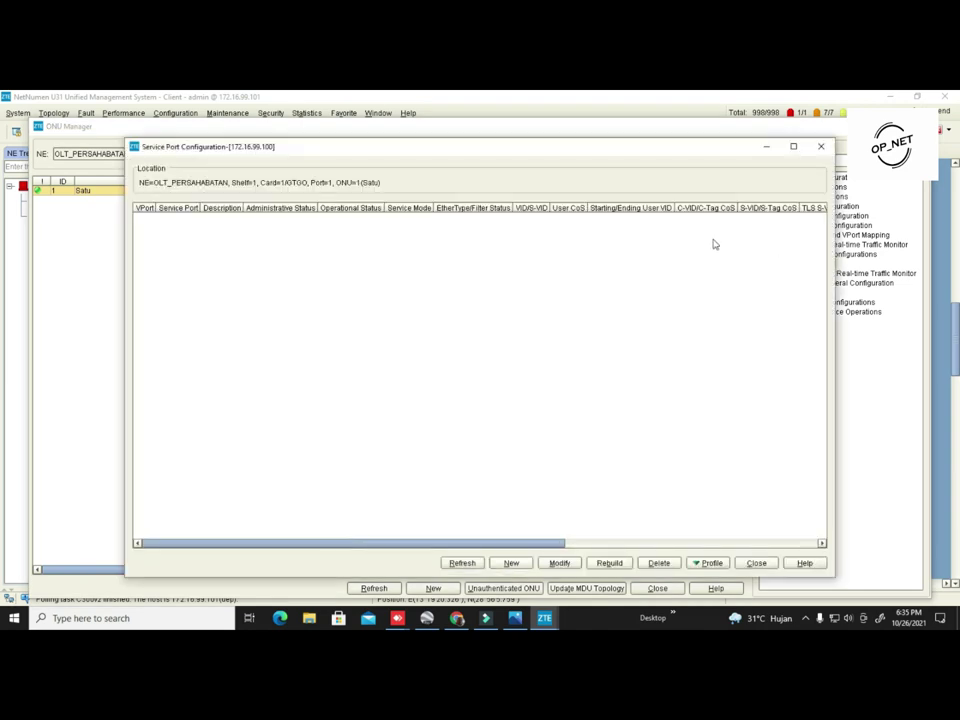
left_click(511, 564)
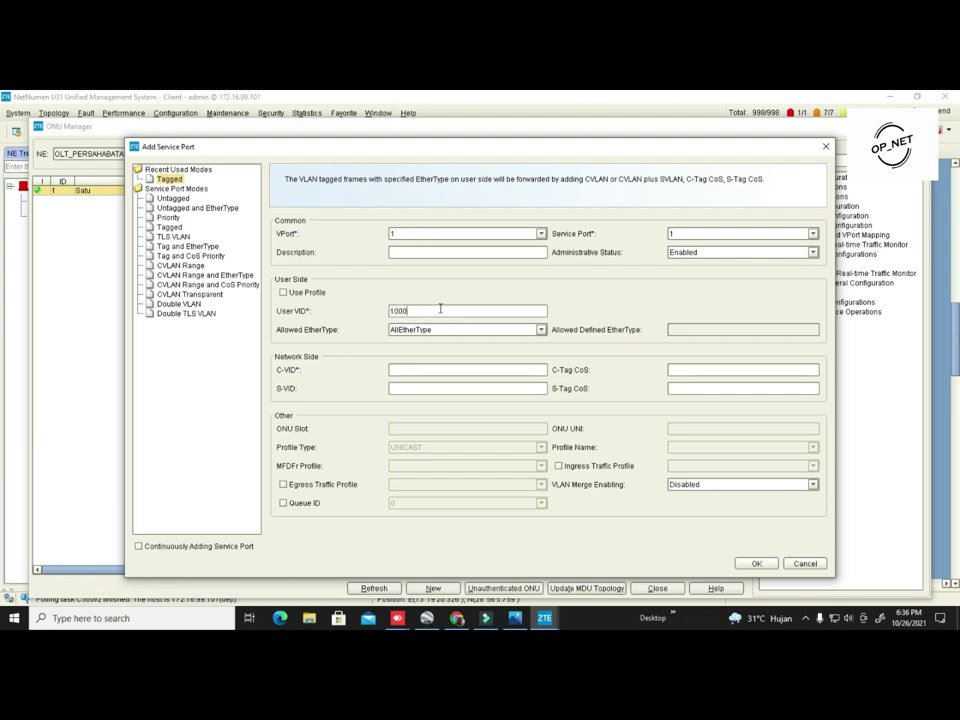
left_click(446, 366)
type("1000")
left_click(757, 564)
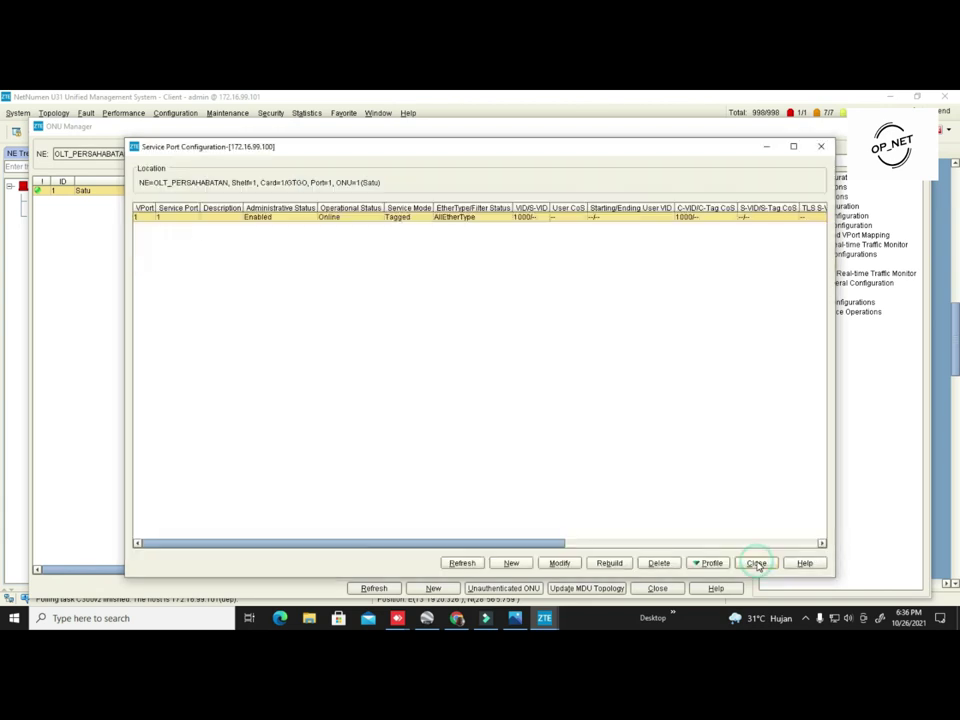
left_click(756, 563)
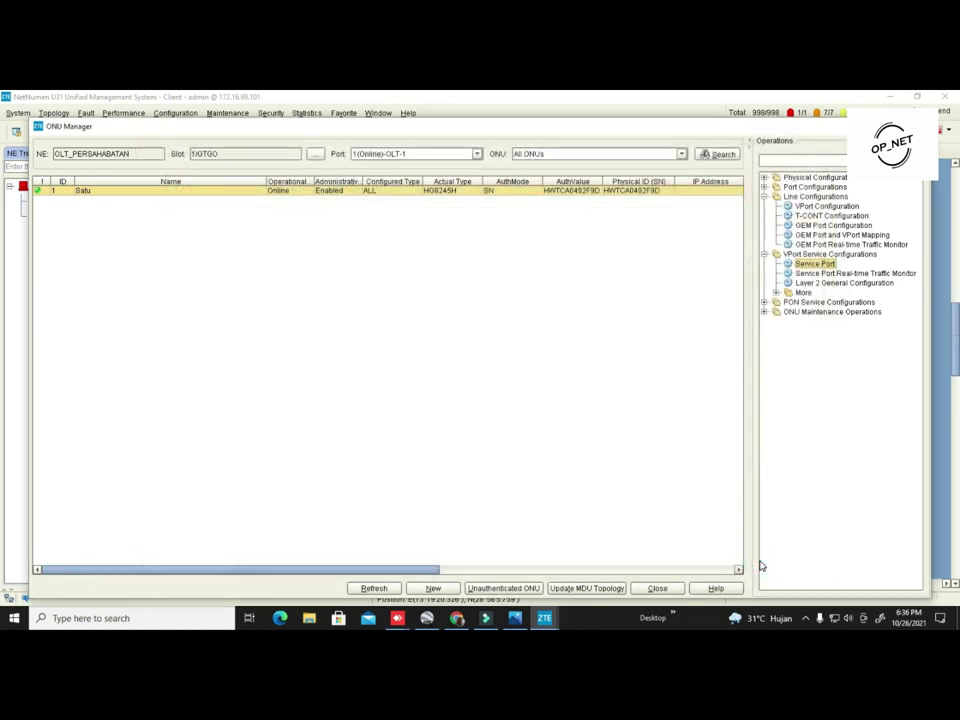
Step: Create an ONU service for GEM port g1 in VLAN-only mapping mode with VLAN 1000
double_click(832, 302)
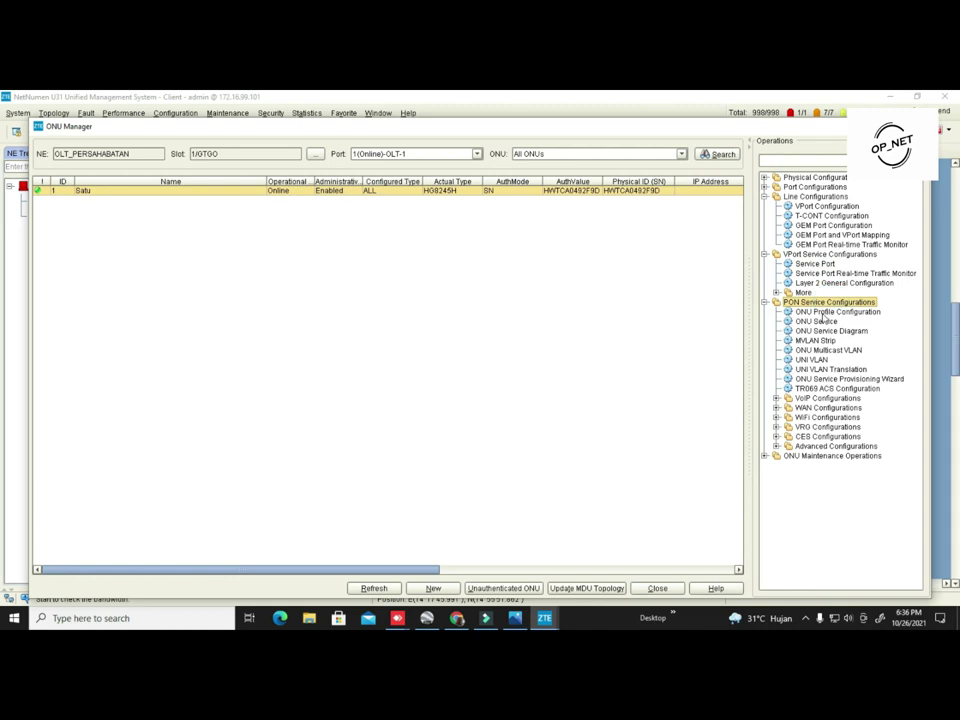
double_click(816, 321)
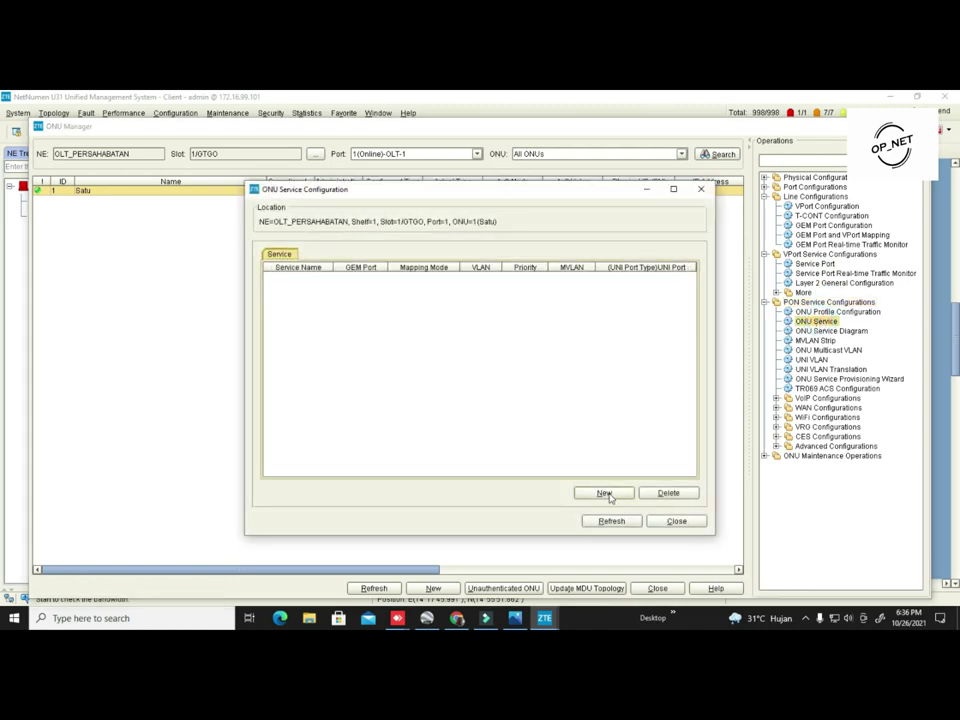
left_click(604, 492)
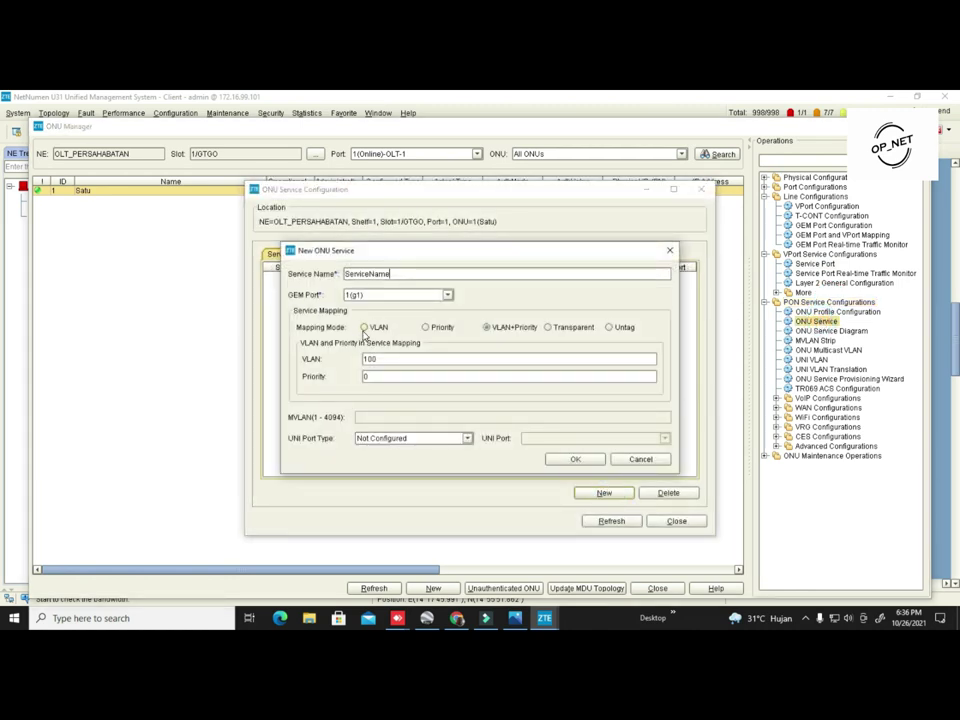
left_click(364, 327)
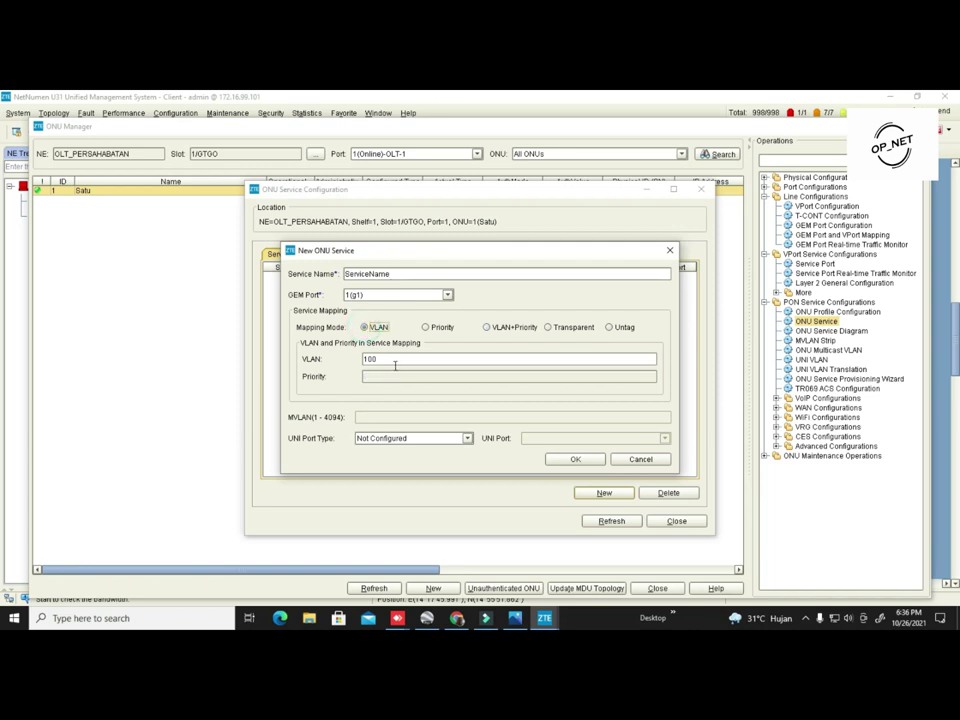
left_click(395, 359)
left_click(575, 459)
left_click(679, 521)
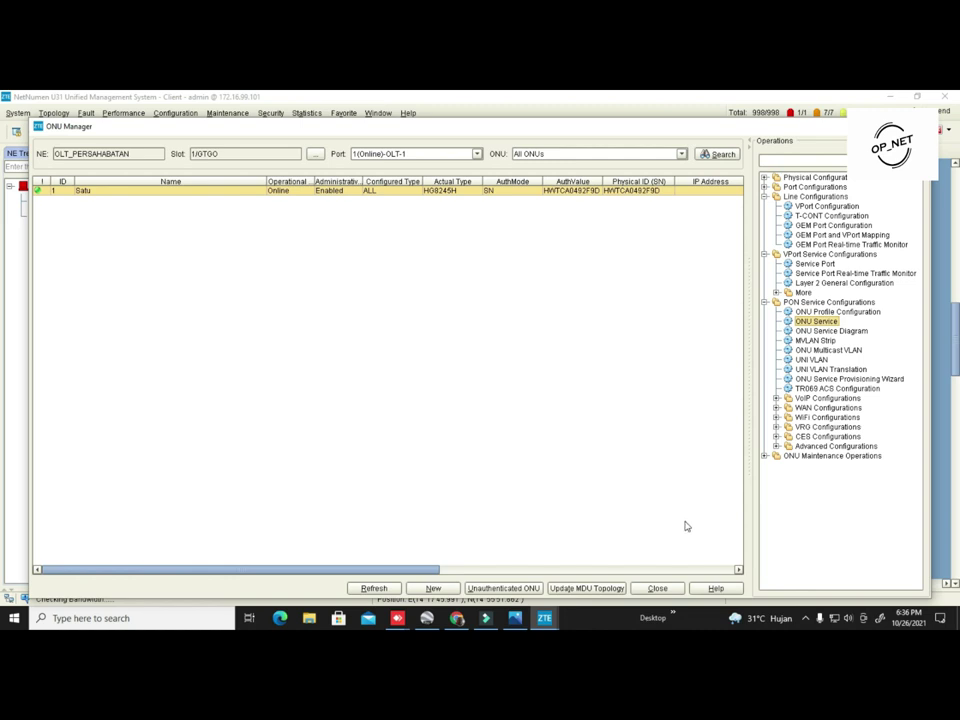
Step: Start a new ONU WAN IP using the netmedia143 VLAN profile in PPPoE mode
double_click(817, 408)
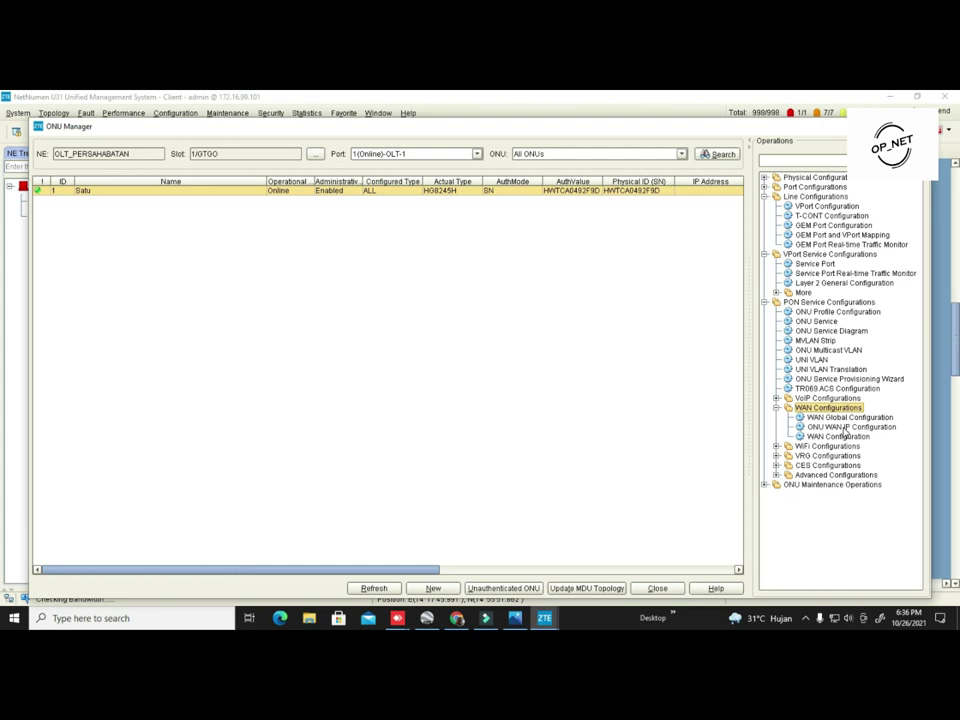
double_click(845, 428)
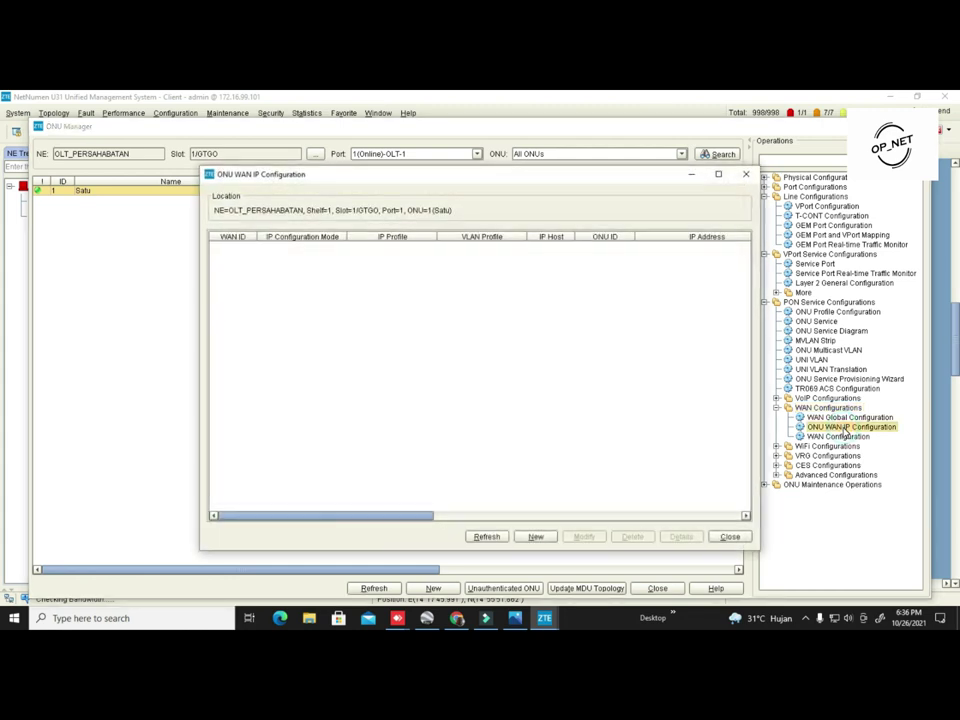
left_click(536, 536)
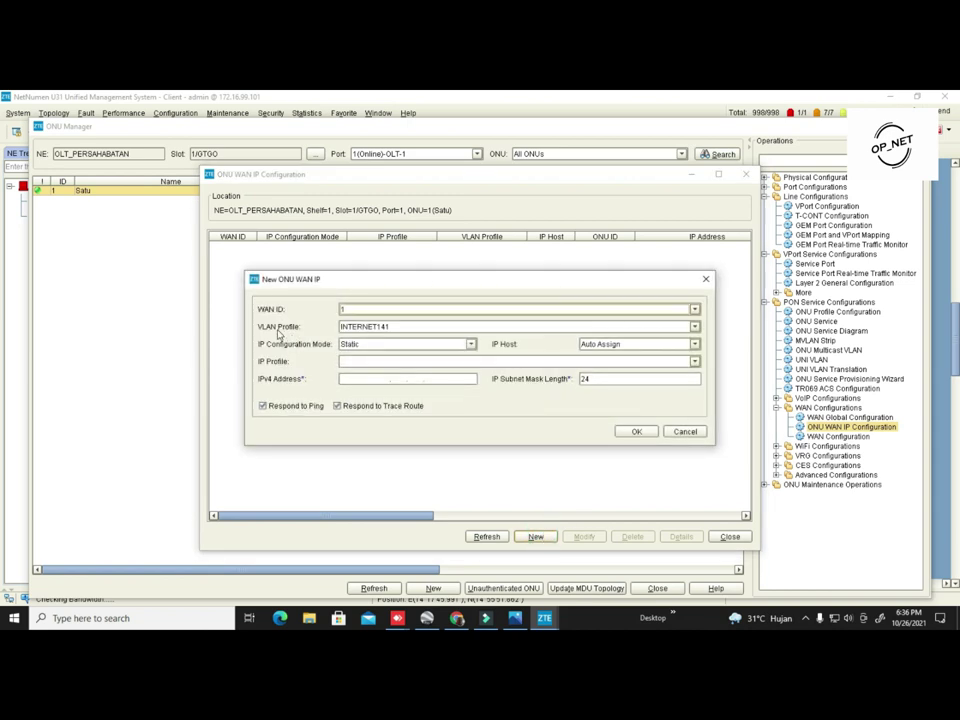
left_click(695, 327)
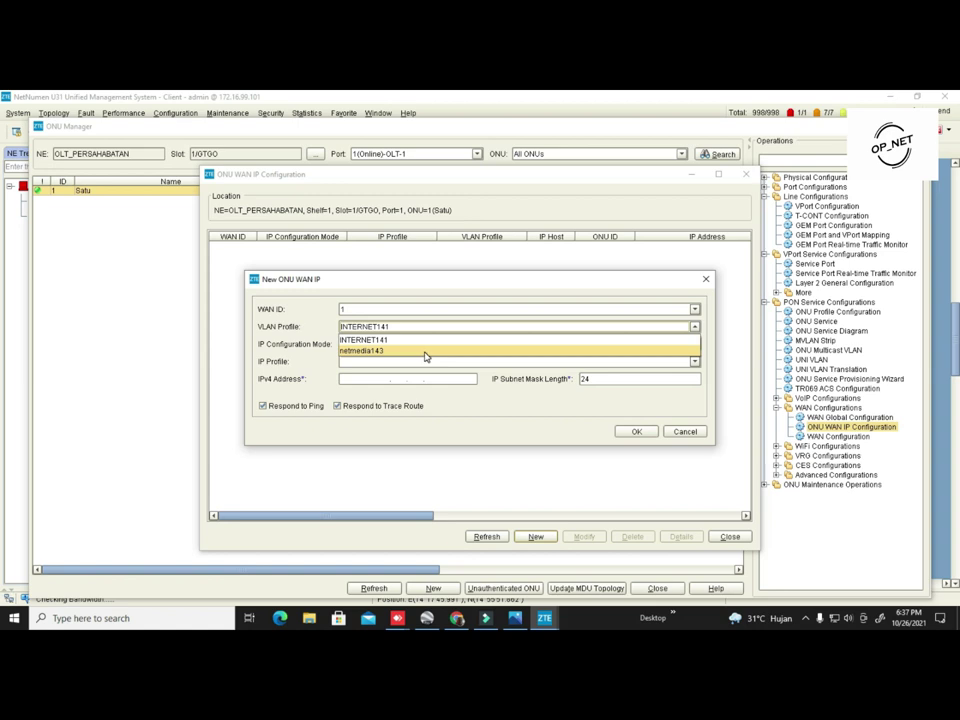
left_click(425, 352)
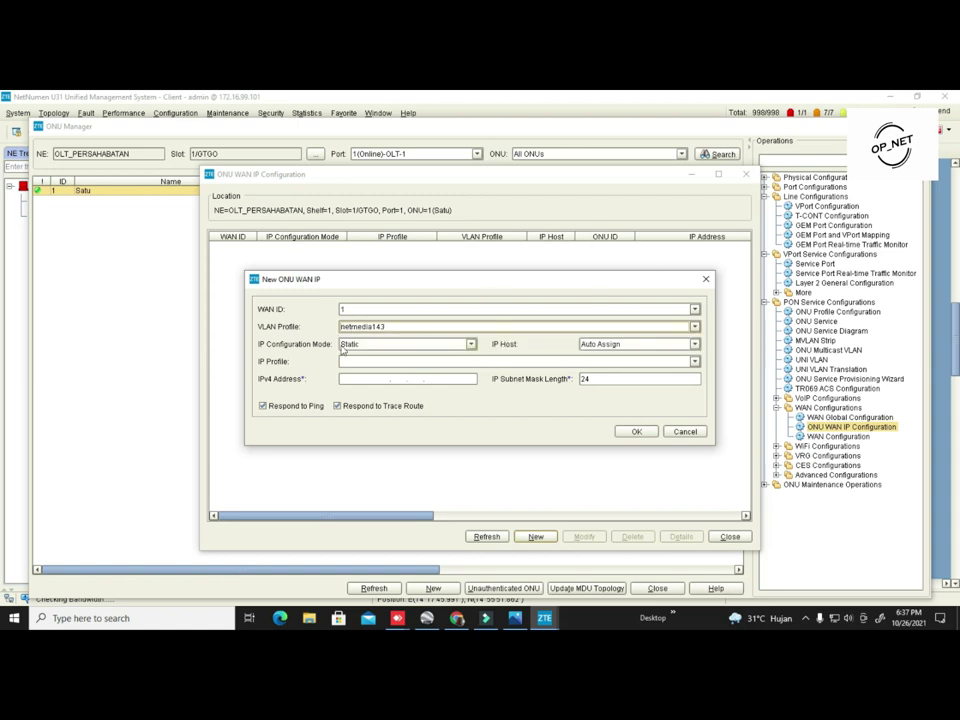
left_click(471, 344)
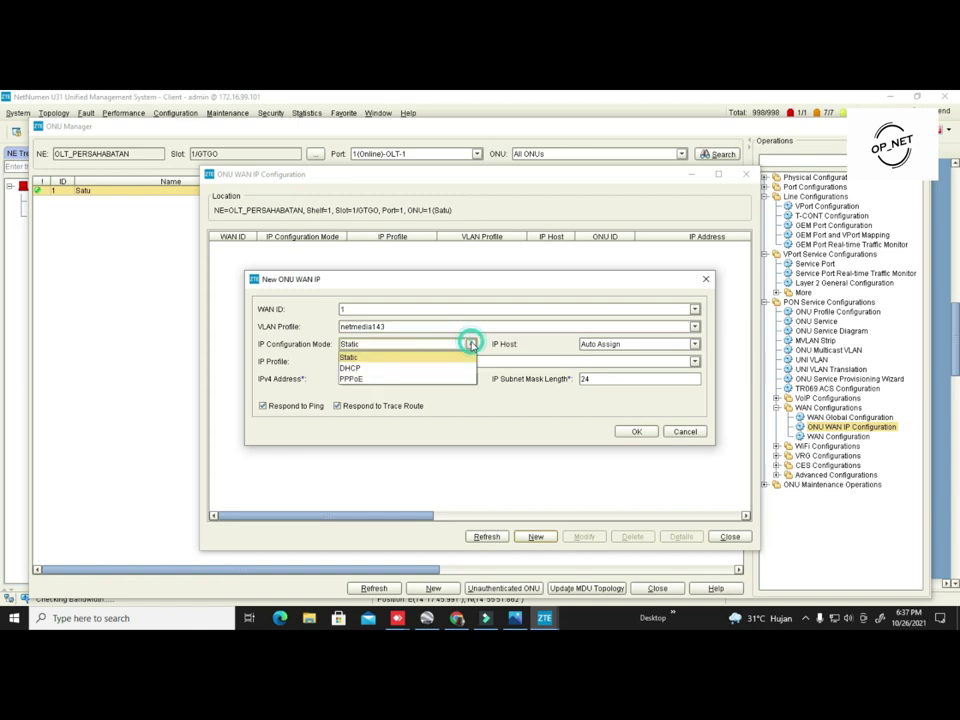
left_click(425, 382)
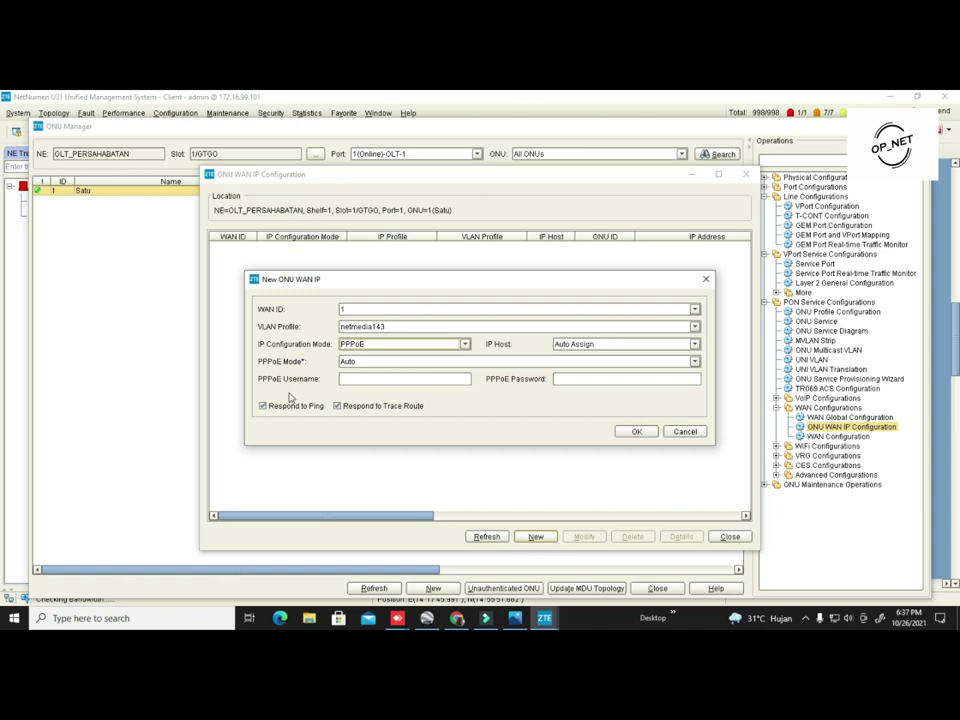
Step: Enter the PPPoE account username and password, disable ping and trace route, and submit
left_click(365, 379)
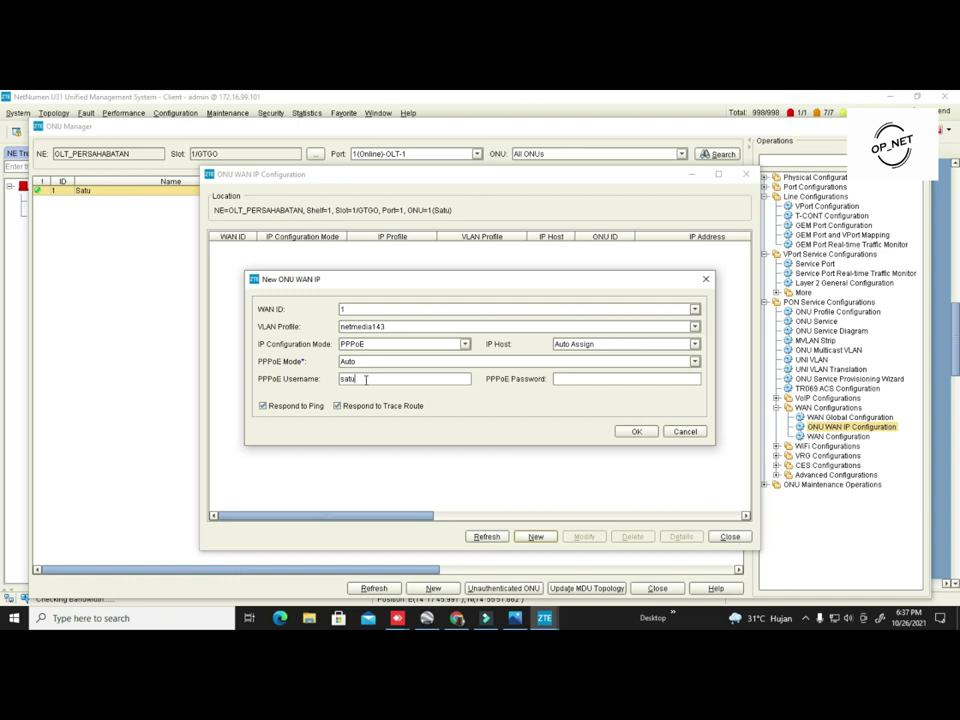
left_click(562, 380)
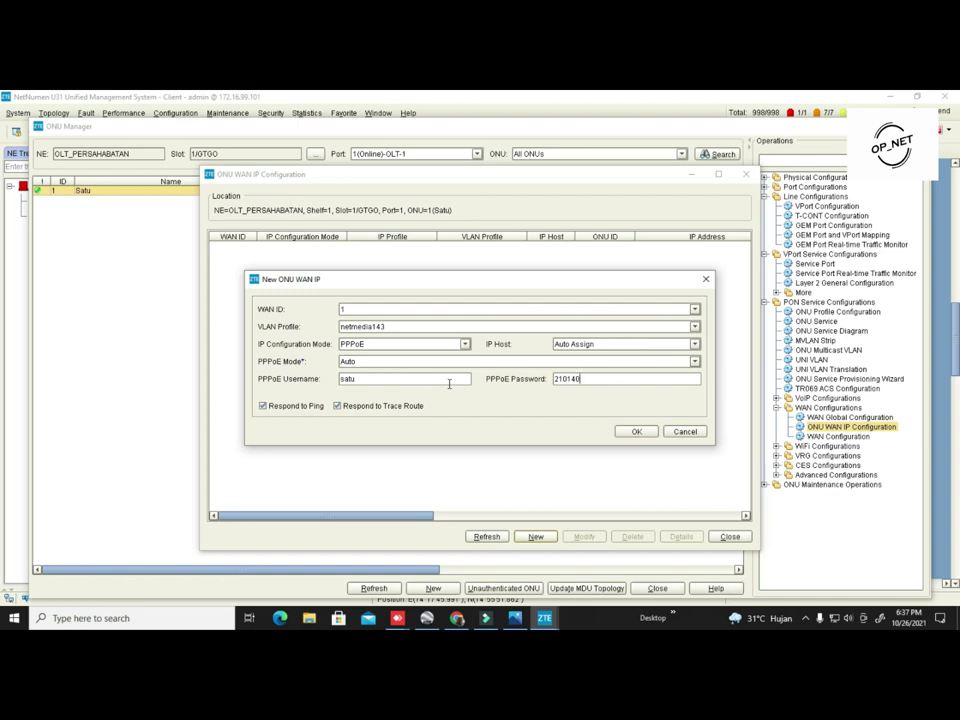
left_click(264, 407)
left_click(337, 407)
left_click(630, 432)
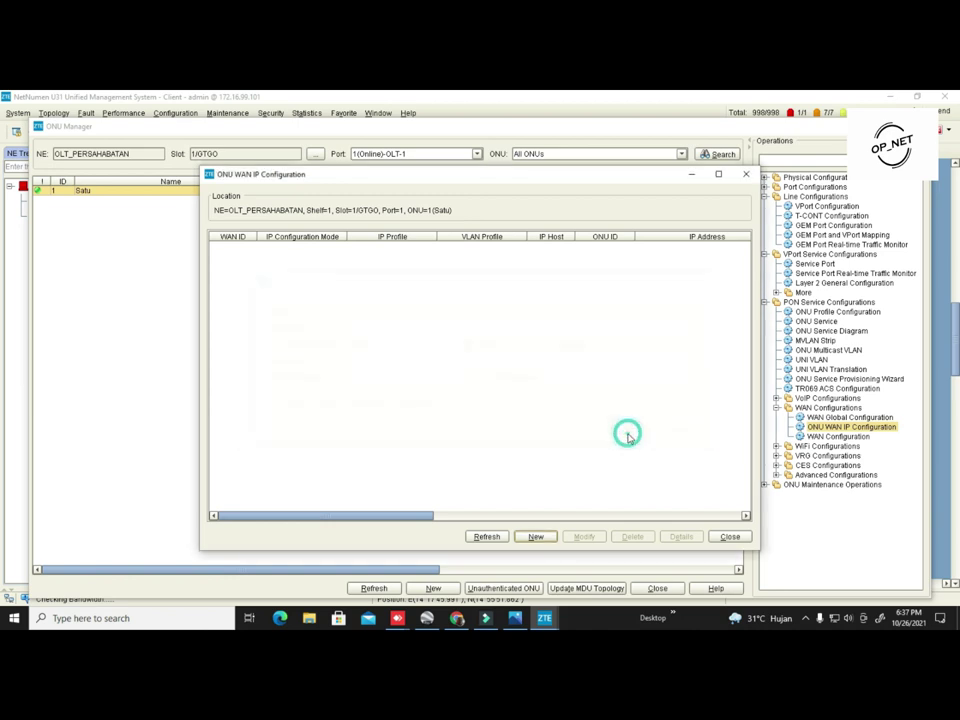
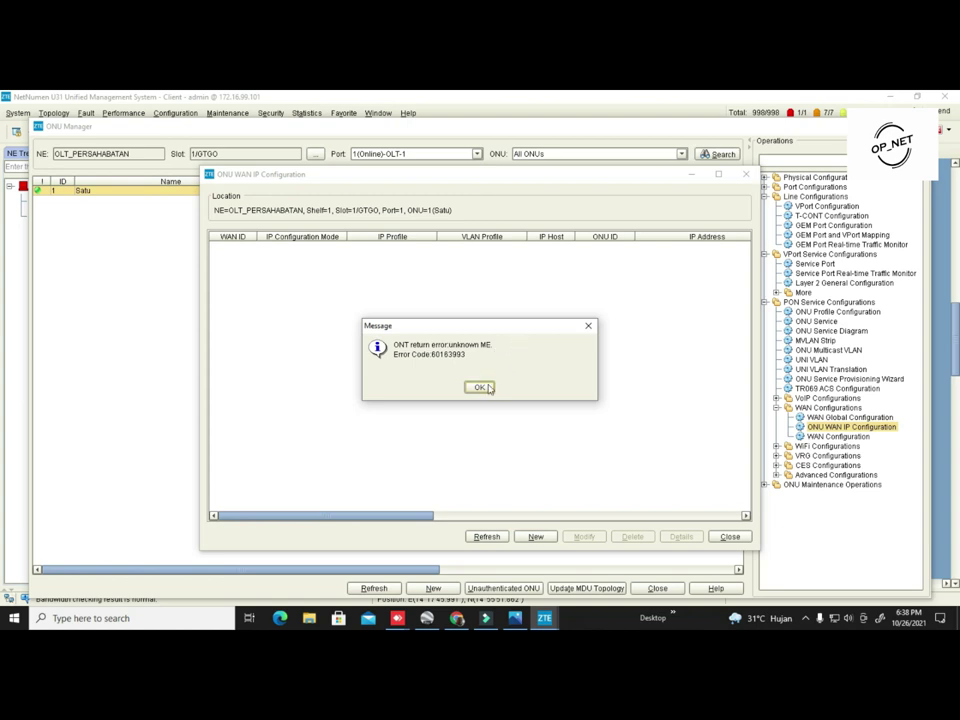
Step: Dismiss the unknown-ME error, then close the ONU WAN IP Configuration and T-CONT windows
left_click(489, 388)
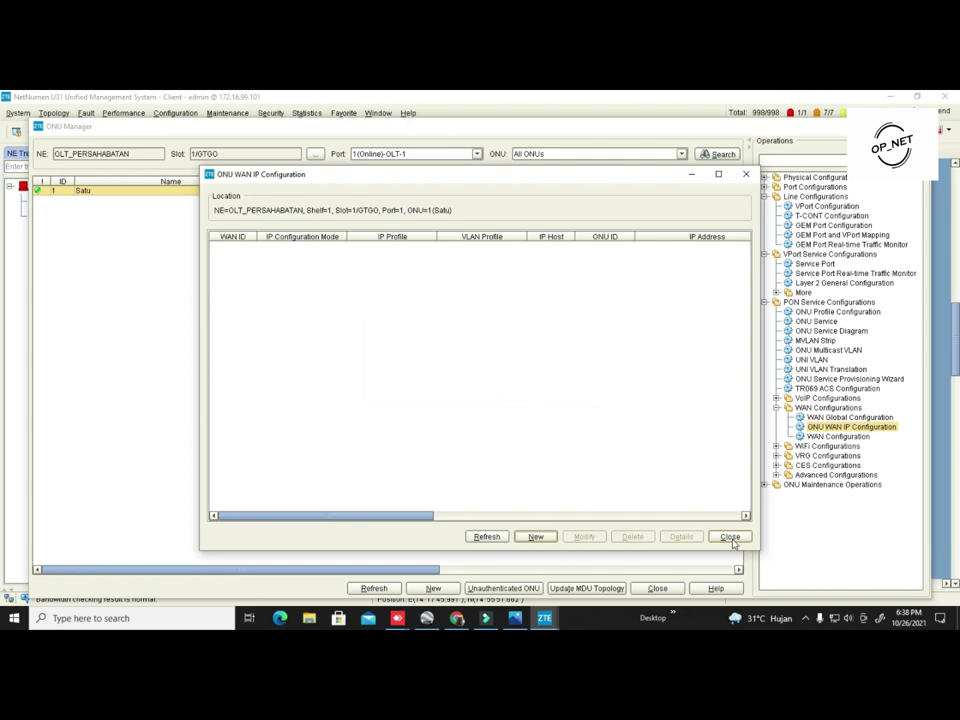
left_click(731, 538)
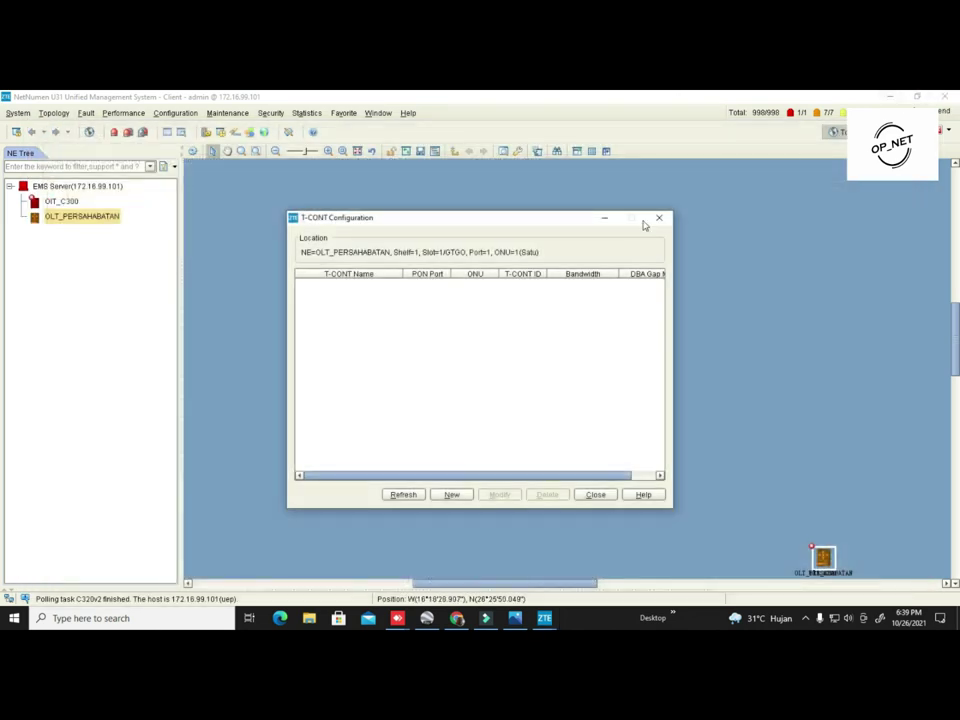
left_click(662, 217)
Step: Minimize NetNumen, start winbox64 and connect to the CCR PERSAHABATAN router
left_click(891, 96)
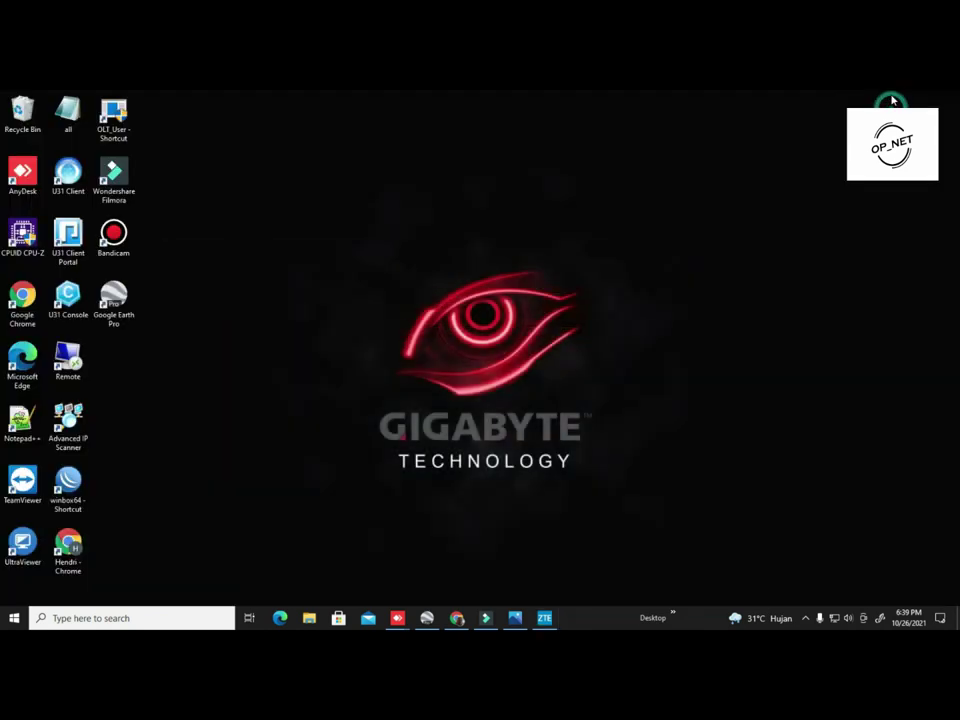
double_click(68, 485)
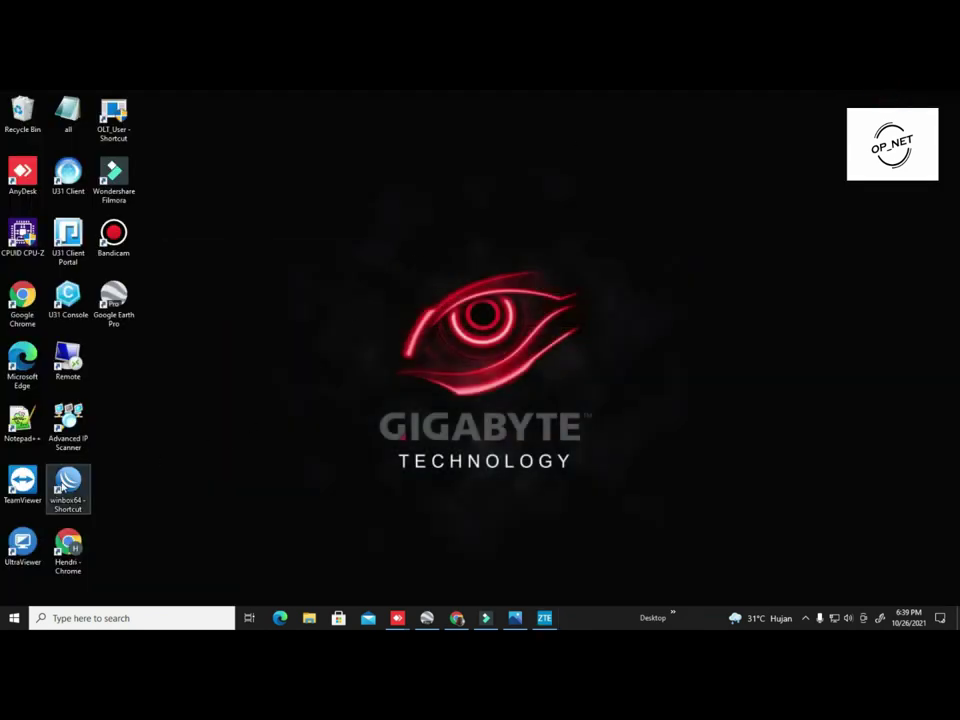
left_click(300, 182)
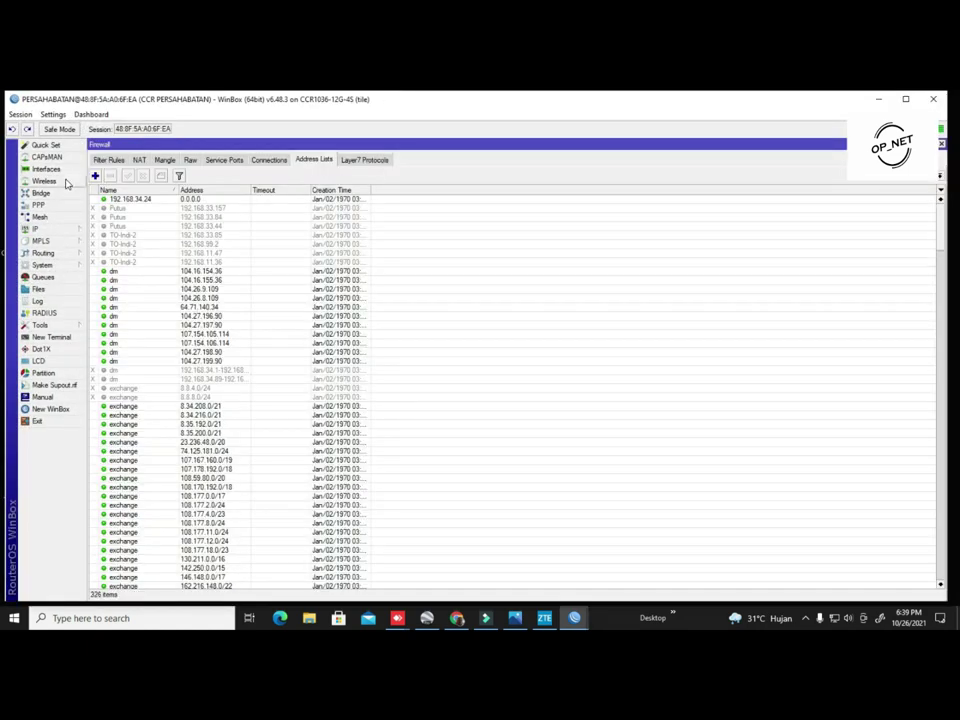
Step: In the Interface List, inspect vlan1000_Cus 30Mbps and sfp1-PON-Downstream, ending on vlan1000
left_click(48, 169)
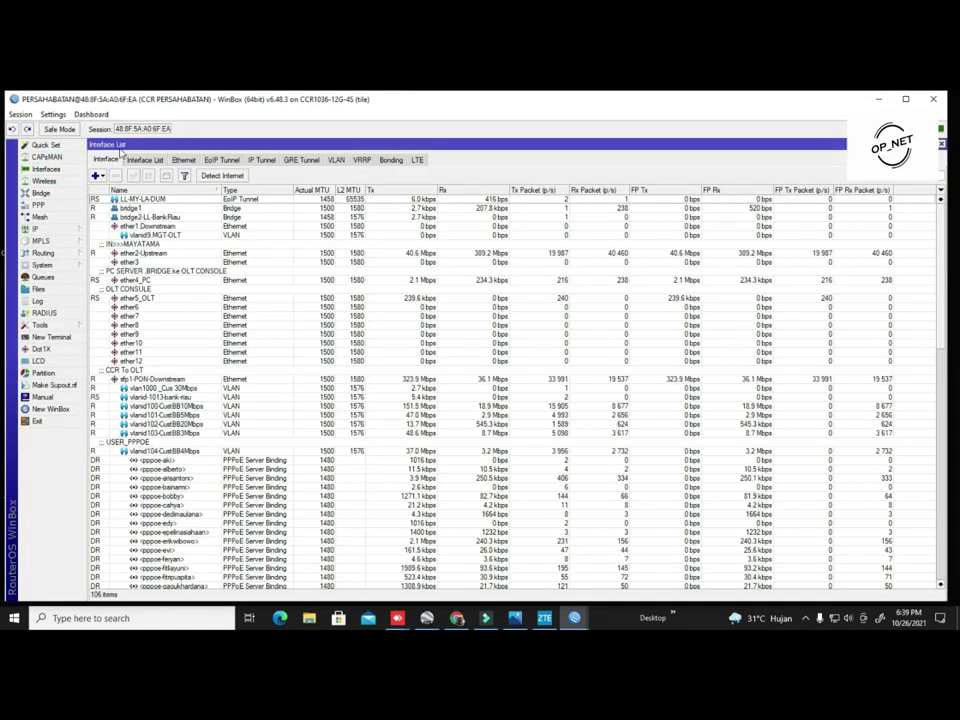
left_click(165, 388)
scroll(184, 391, "down", 1)
scroll(184, 392, "down", 1)
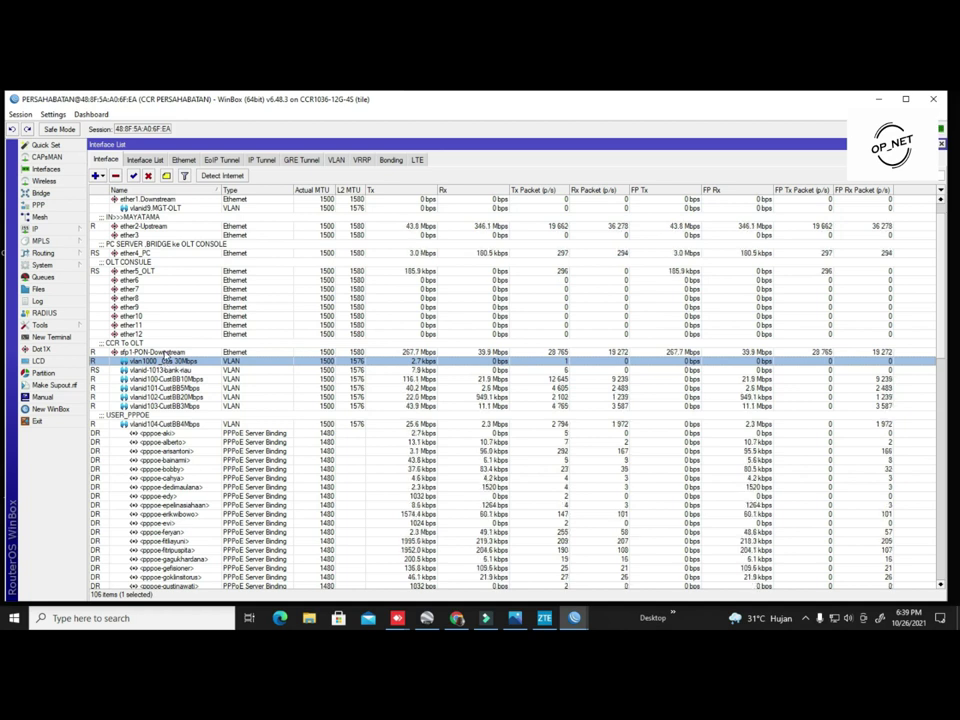
left_click(165, 352)
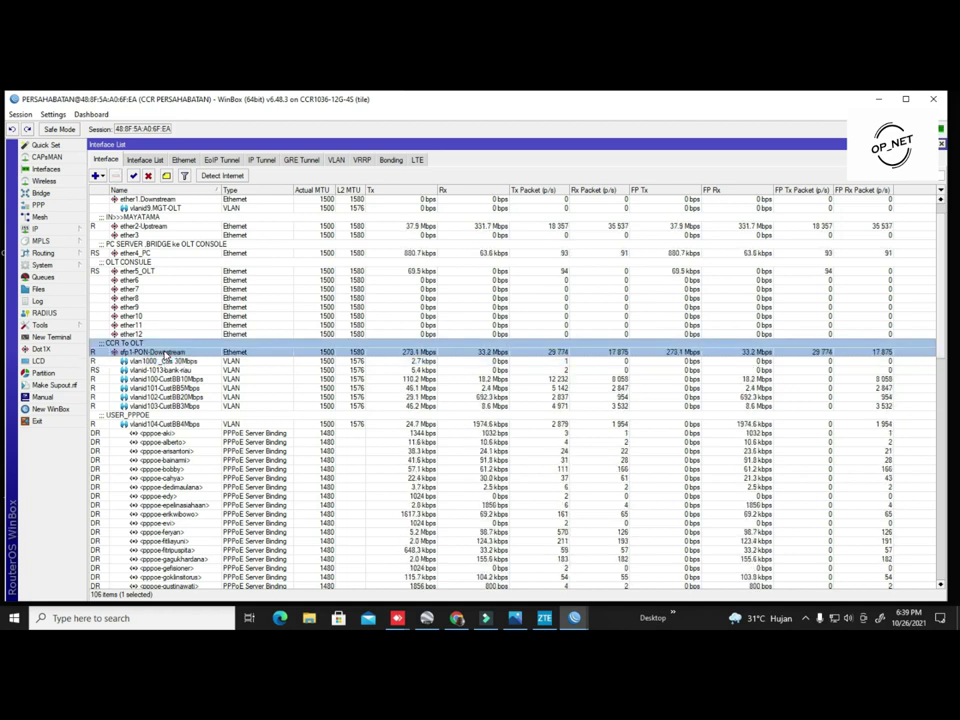
left_click(167, 362)
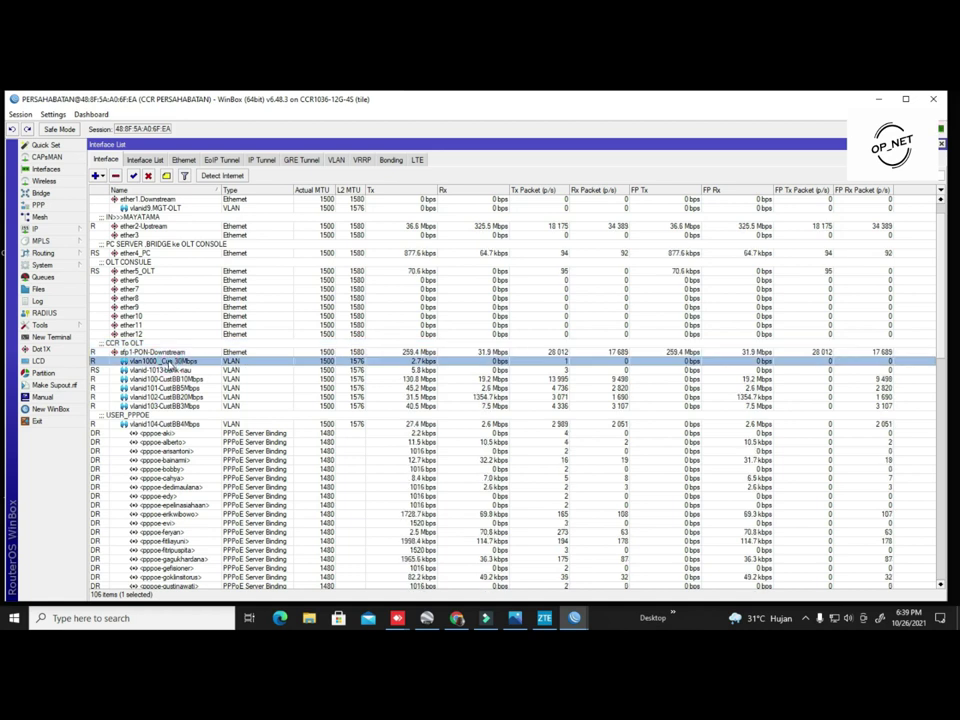
Step: Delete the 192.168.101.126/24 vlan1000 entry from the IP Addresses list
left_click(51, 229)
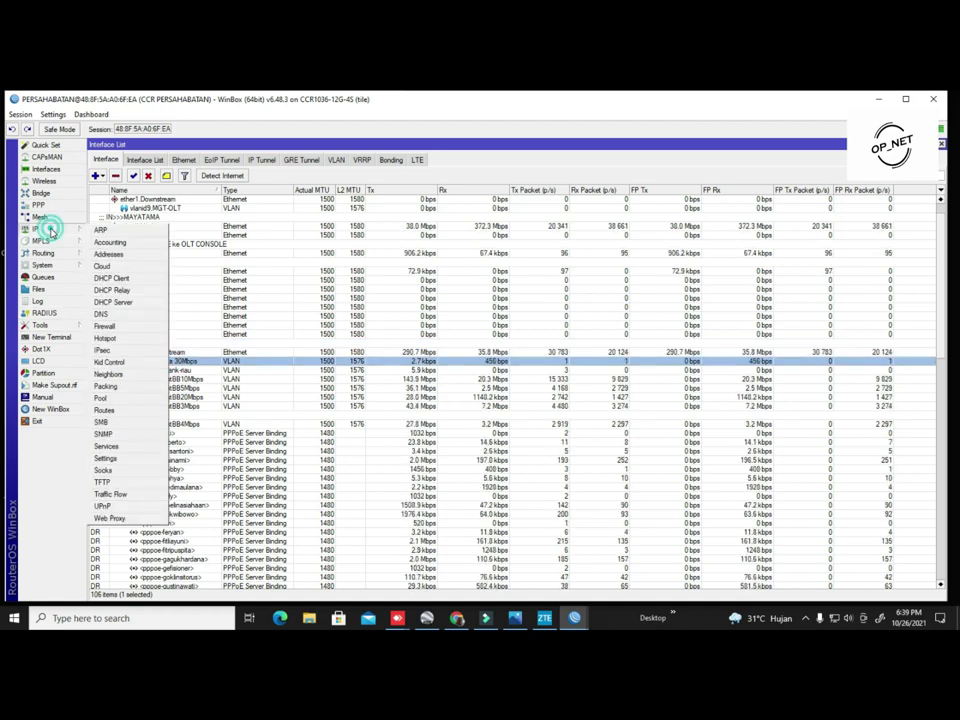
left_click(108, 254)
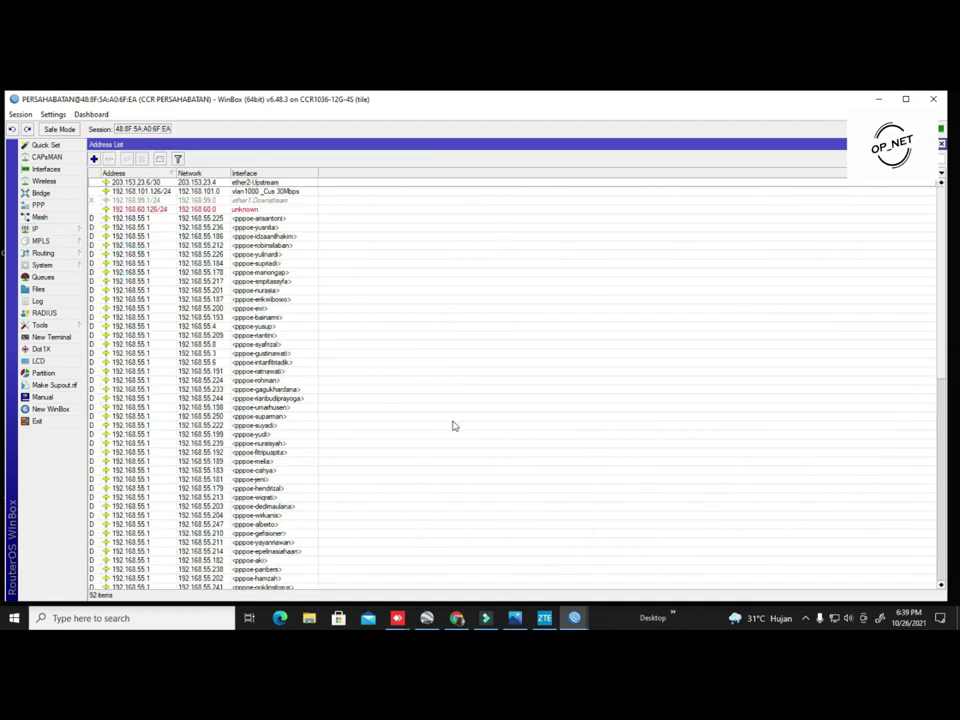
scroll(347, 417, "down", 6)
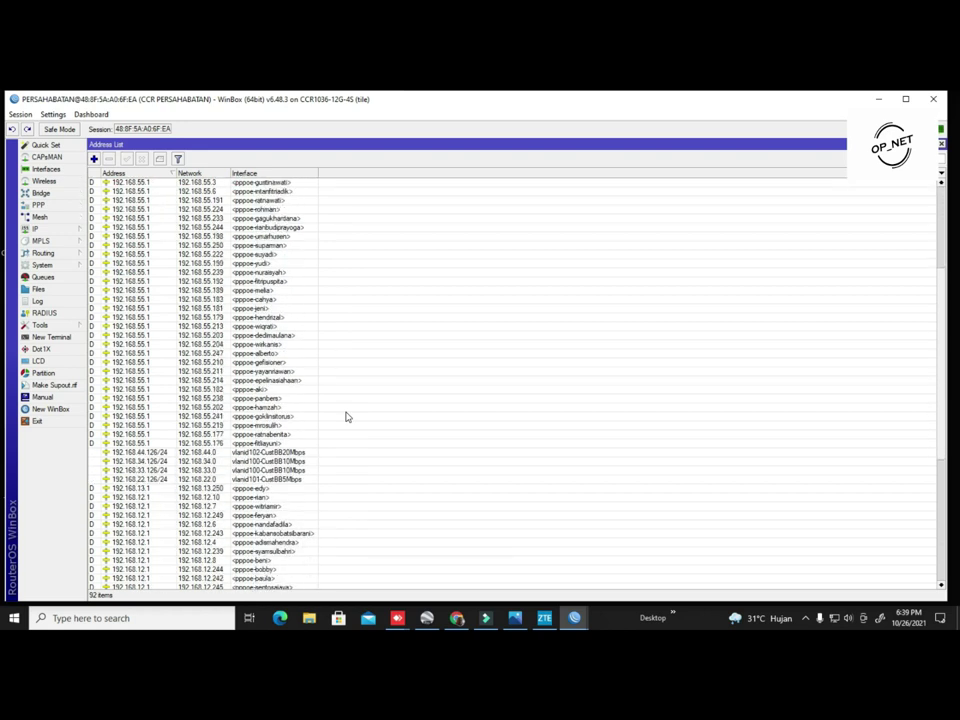
scroll(347, 417, "down", 6)
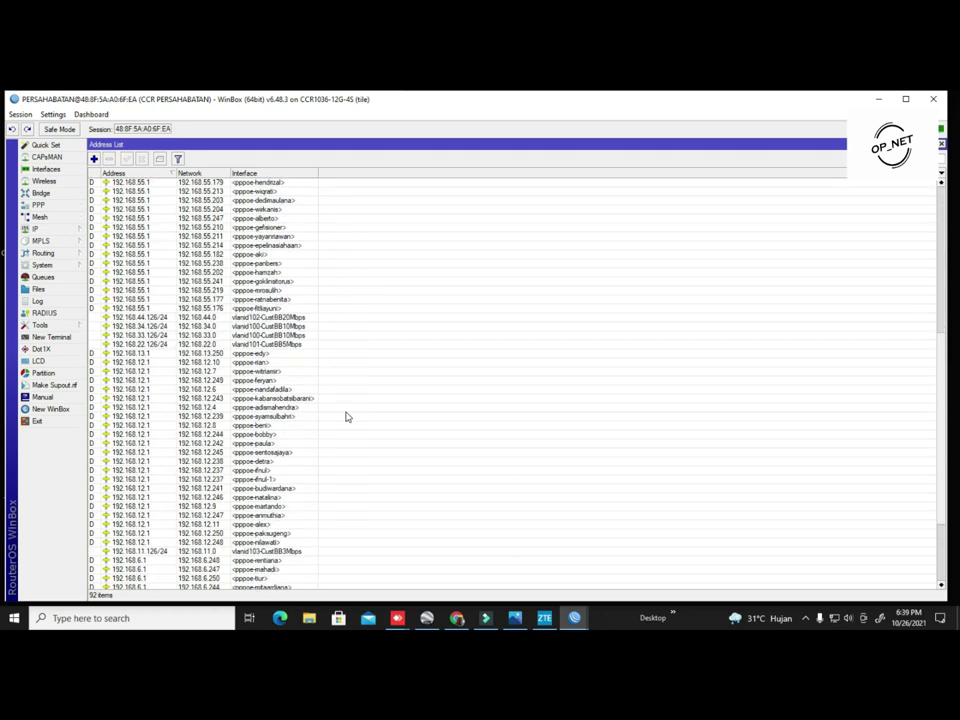
scroll(347, 417, "down", 3)
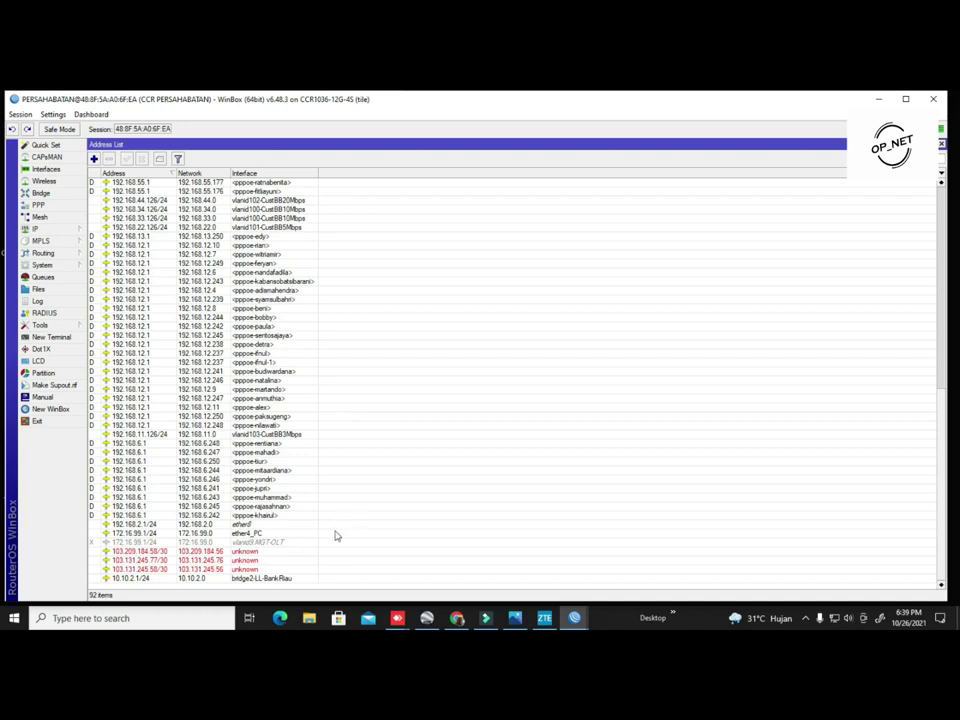
scroll(257, 560, "up", 8)
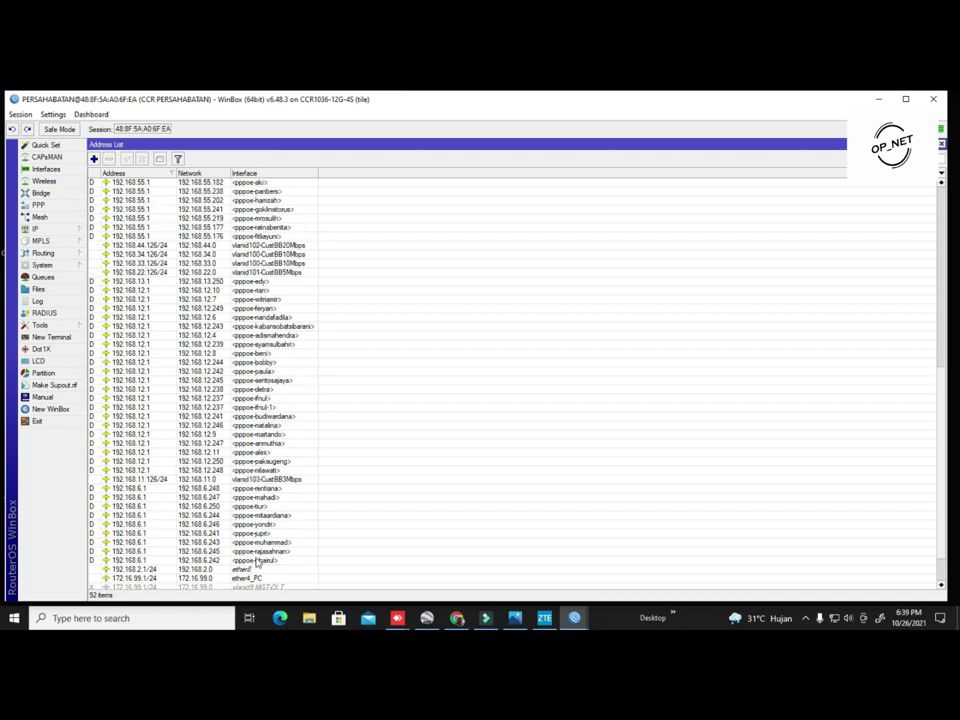
scroll(270, 480, "up", 8)
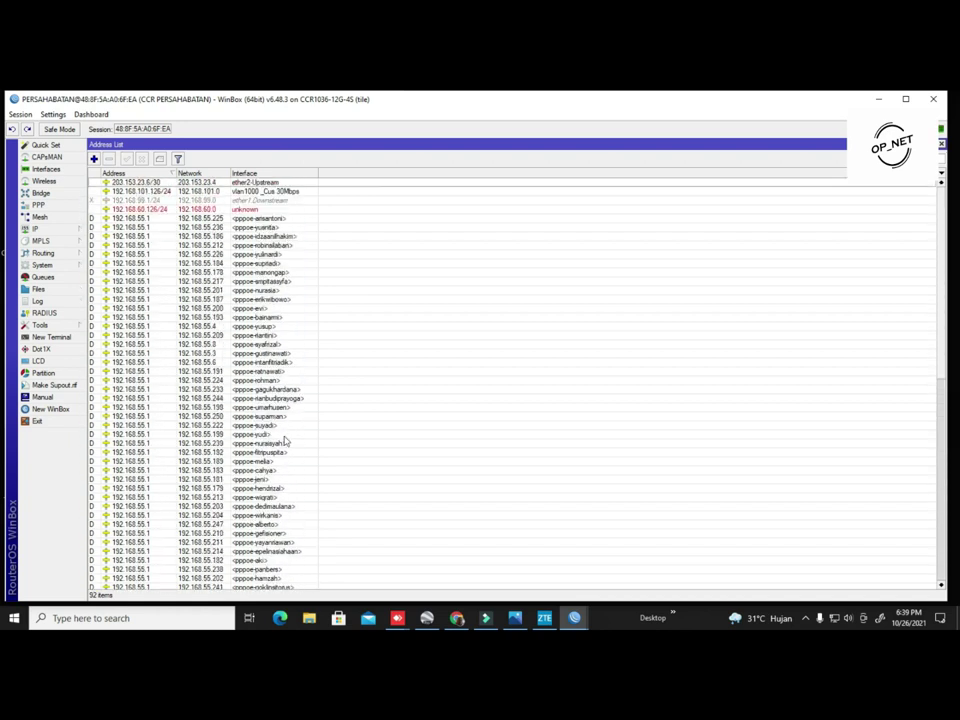
left_click(269, 193)
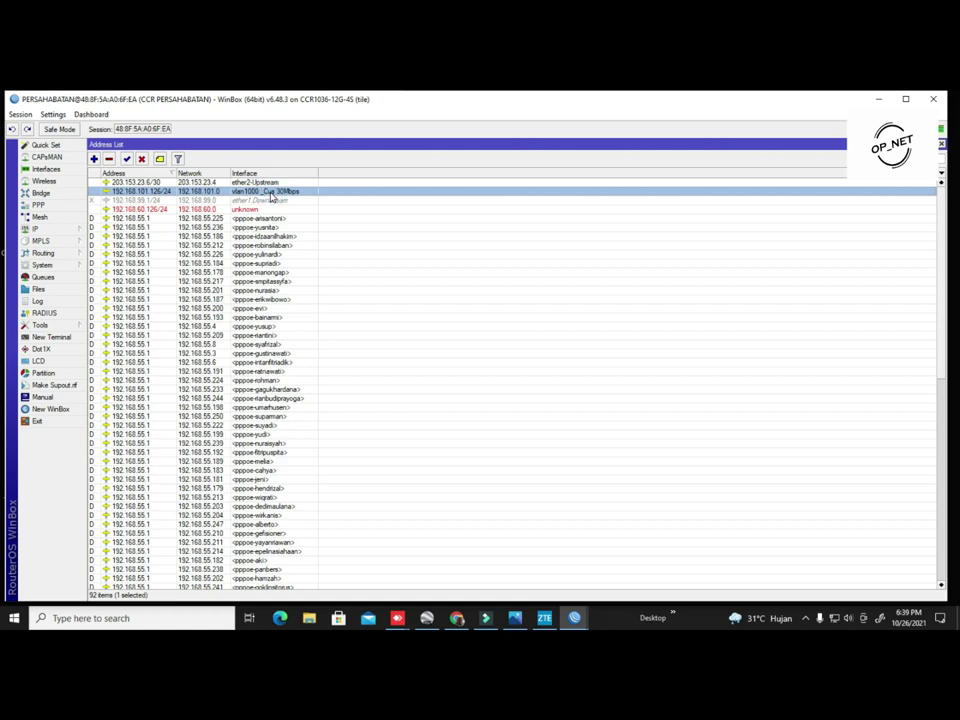
left_click(110, 160)
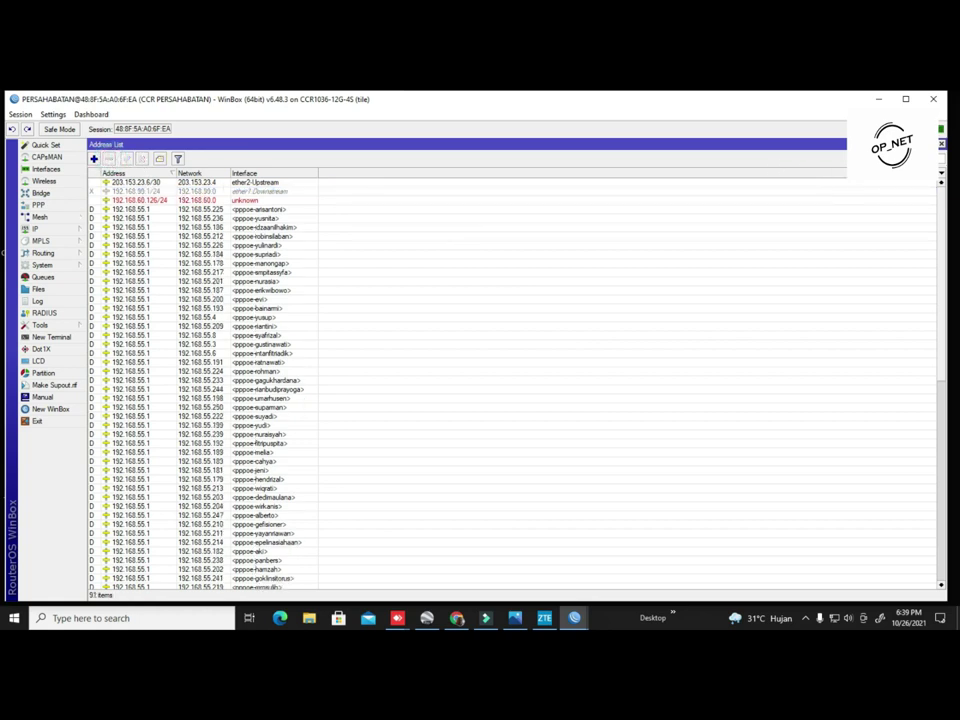
Step: Browse PPP Active Connections and Secrets, then select the 20Mbps profile (40m/20m)
left_click(50, 206)
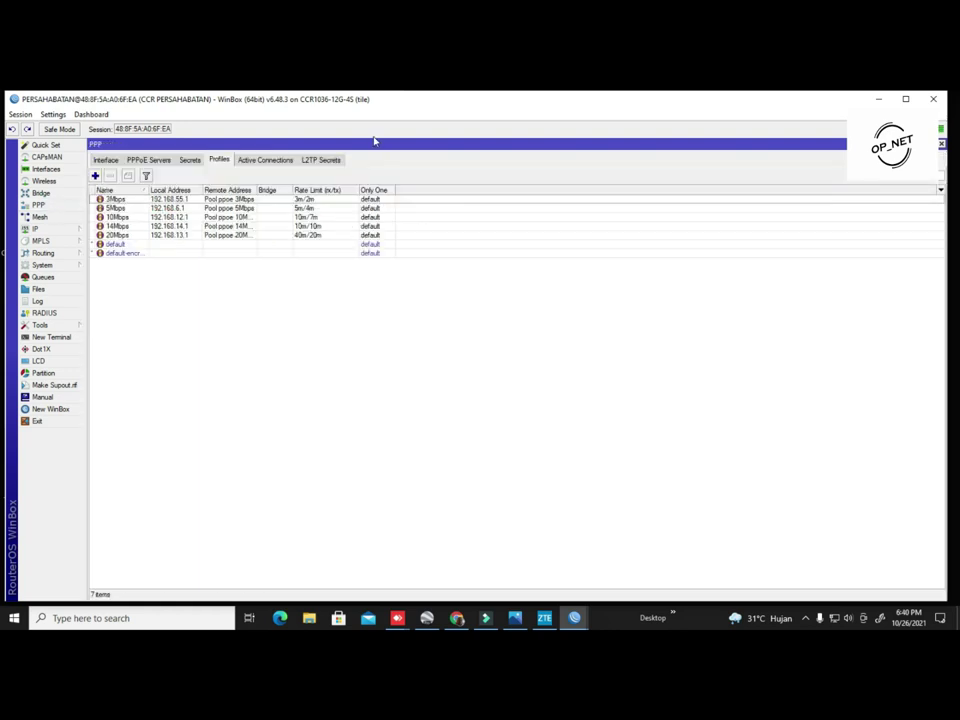
left_click(245, 160)
left_click(219, 161)
left_click(189, 160)
left_click(221, 162)
left_click(115, 236)
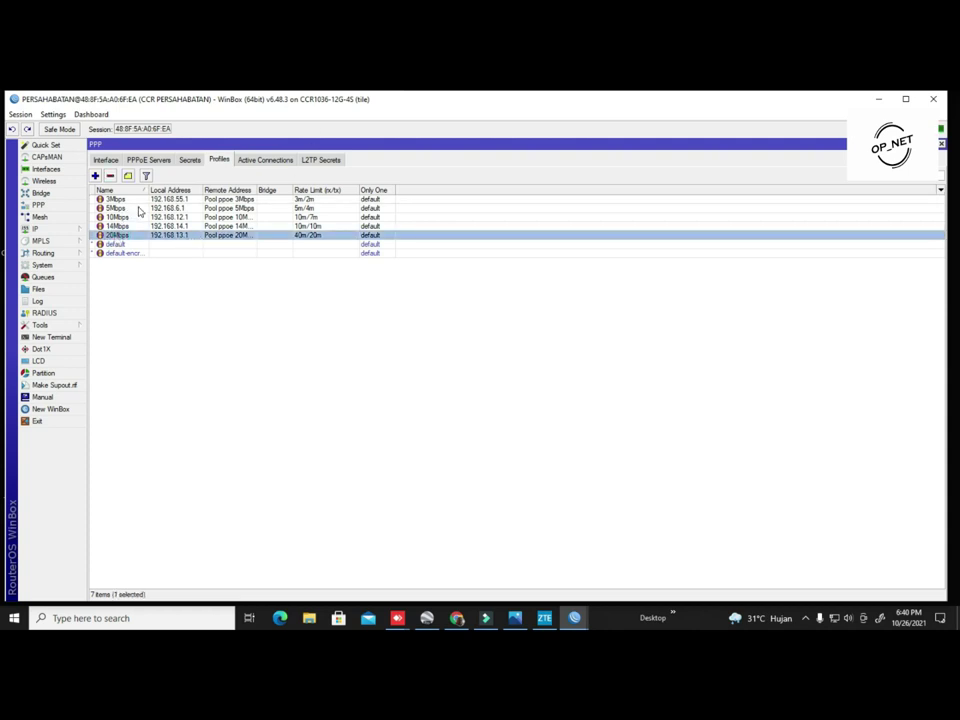
left_click(45, 230)
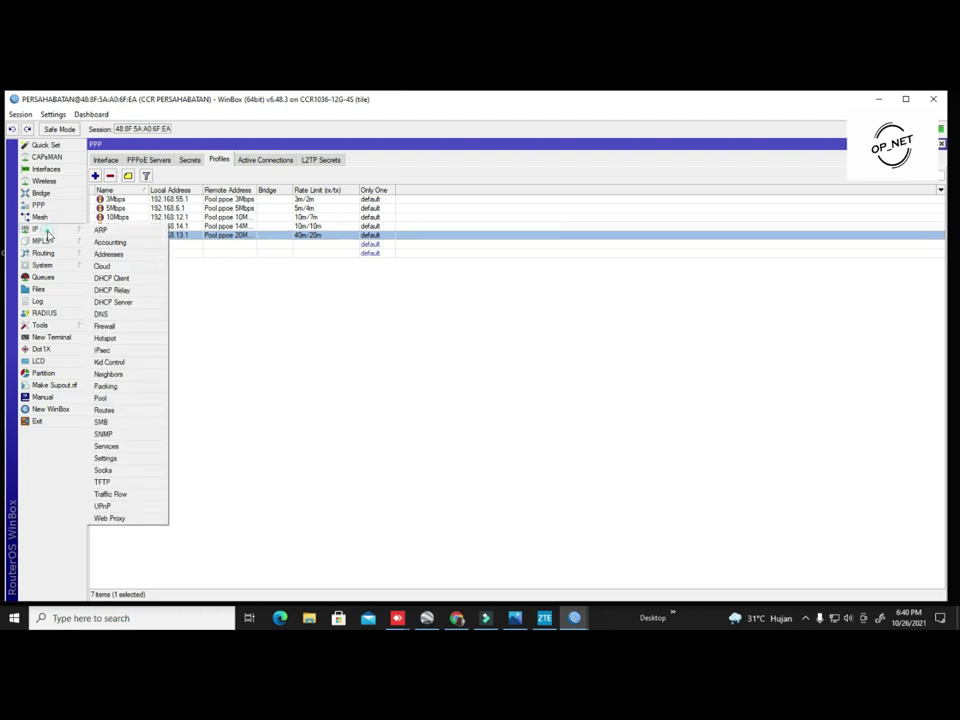
Step: Open the IP Pool list and inspect the Pool ppoe 20Mbps range
left_click(123, 399)
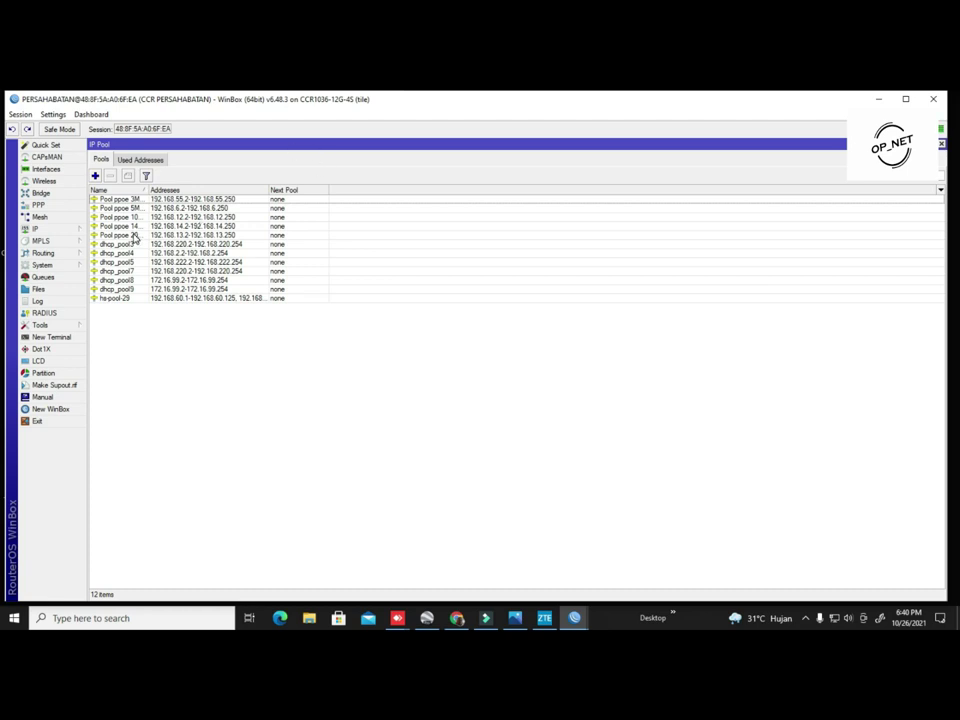
left_click(95, 175)
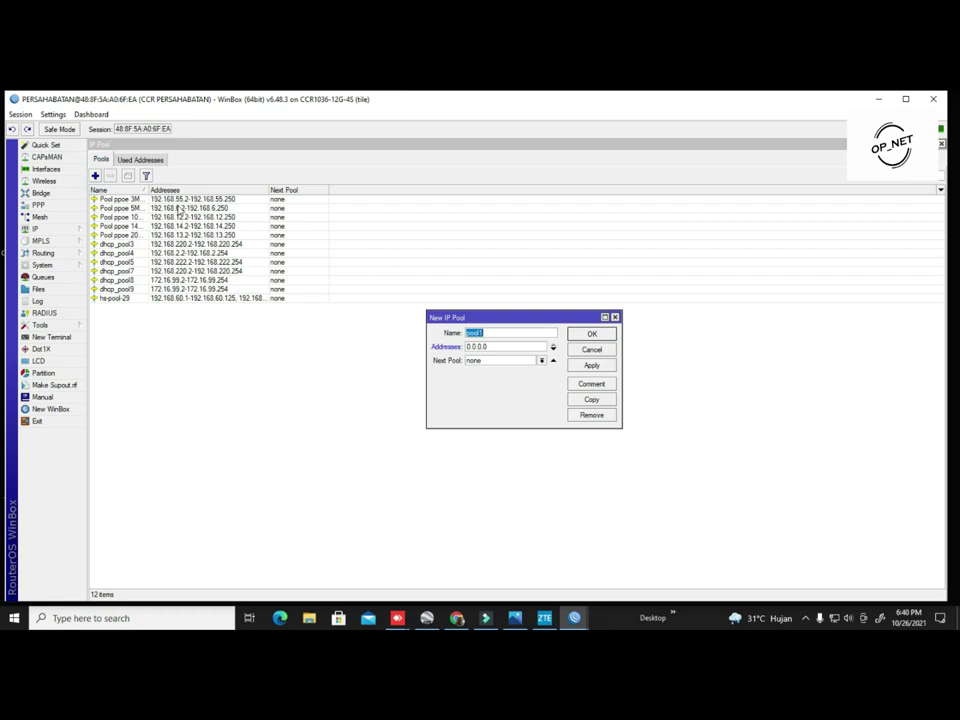
left_click(514, 332)
left_click(614, 317)
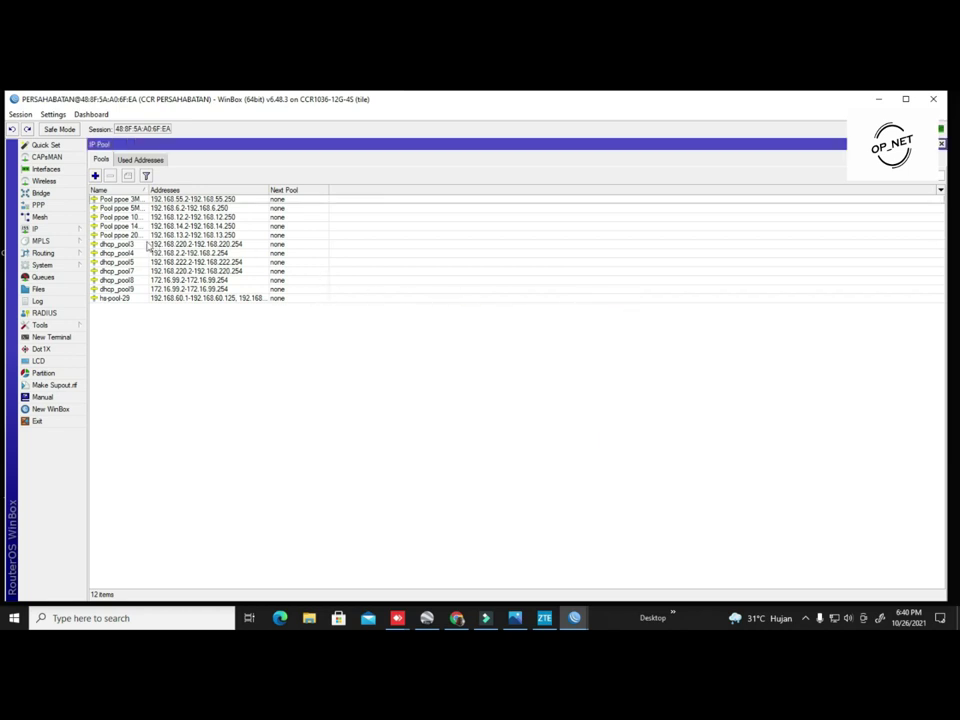
left_click(126, 236)
double_click(126, 236)
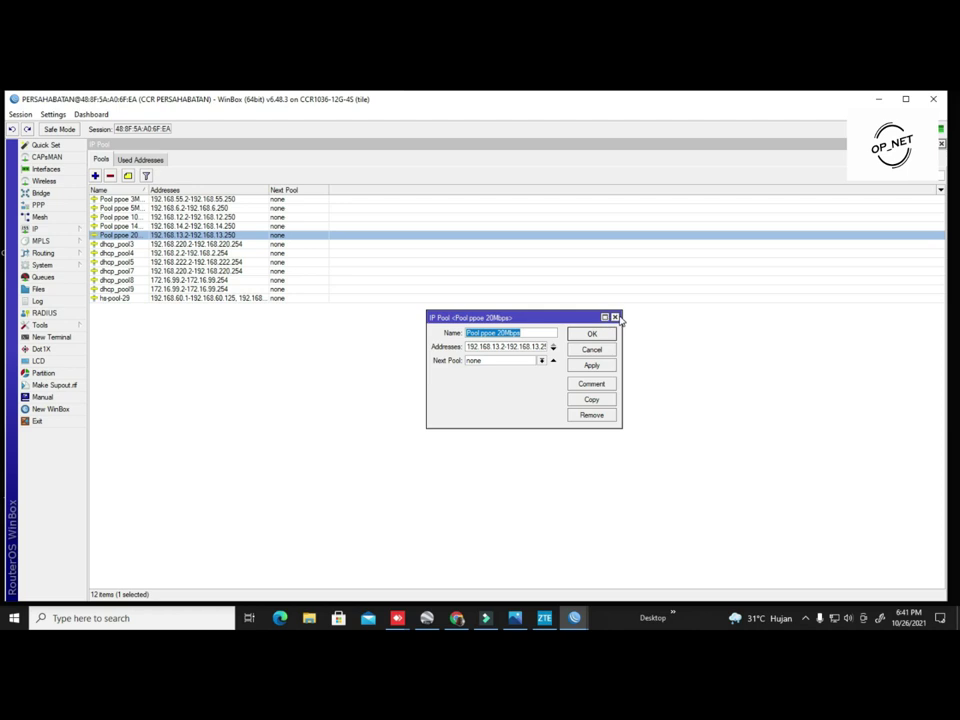
left_click(614, 317)
Step: Recheck Pool ppoe 20Mbps, then bring up a fresh New IP Pool dialog
left_click(95, 175)
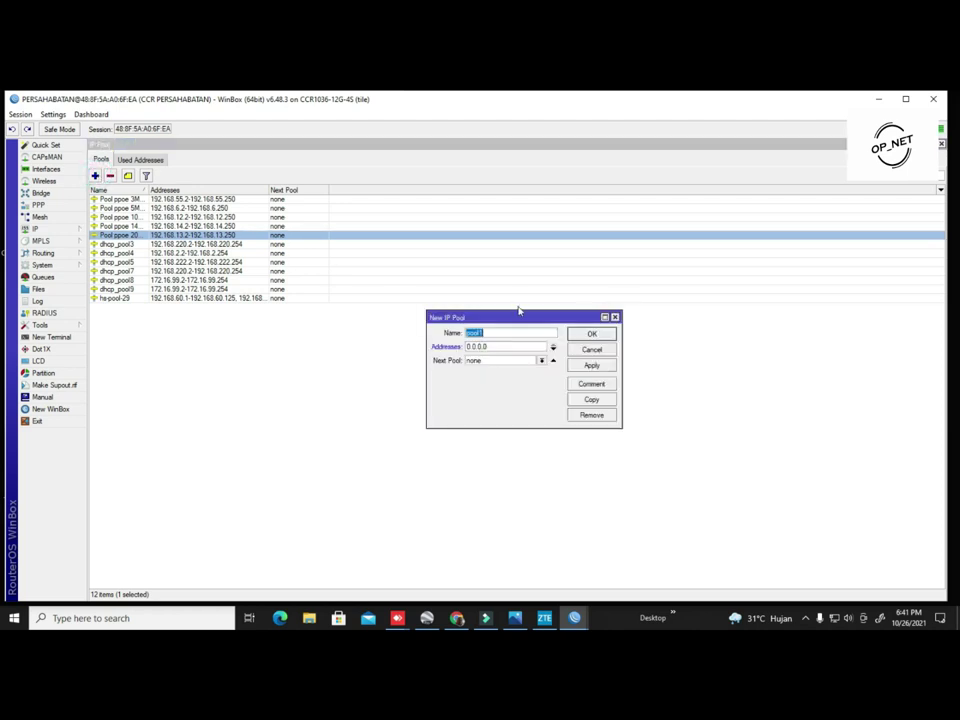
left_click(614, 317)
left_click(614, 317)
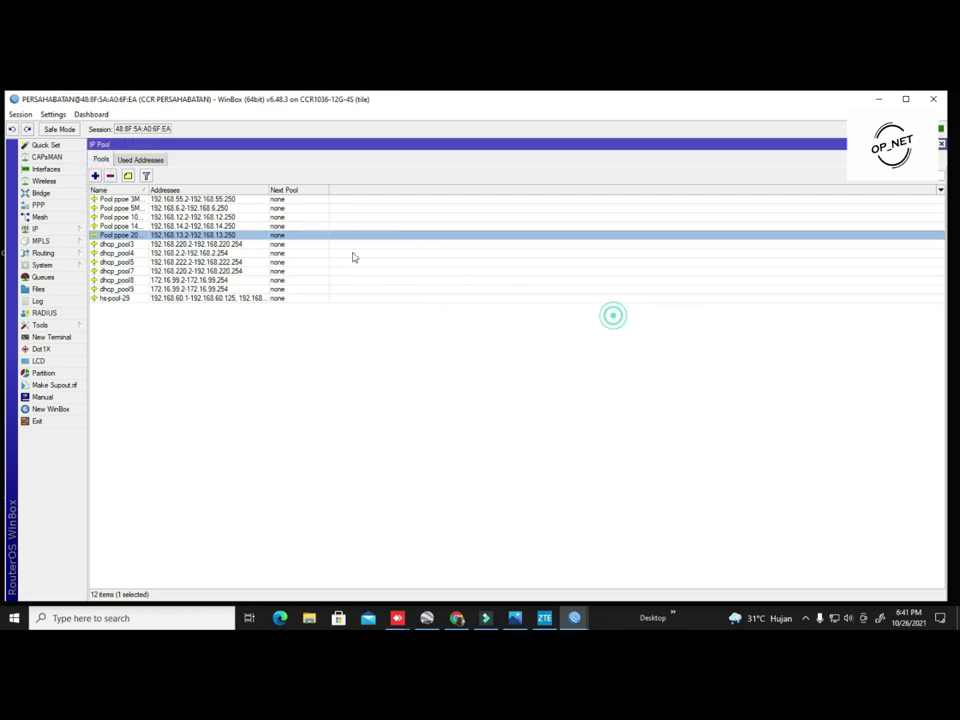
double_click(136, 234)
key("ctrl+c")
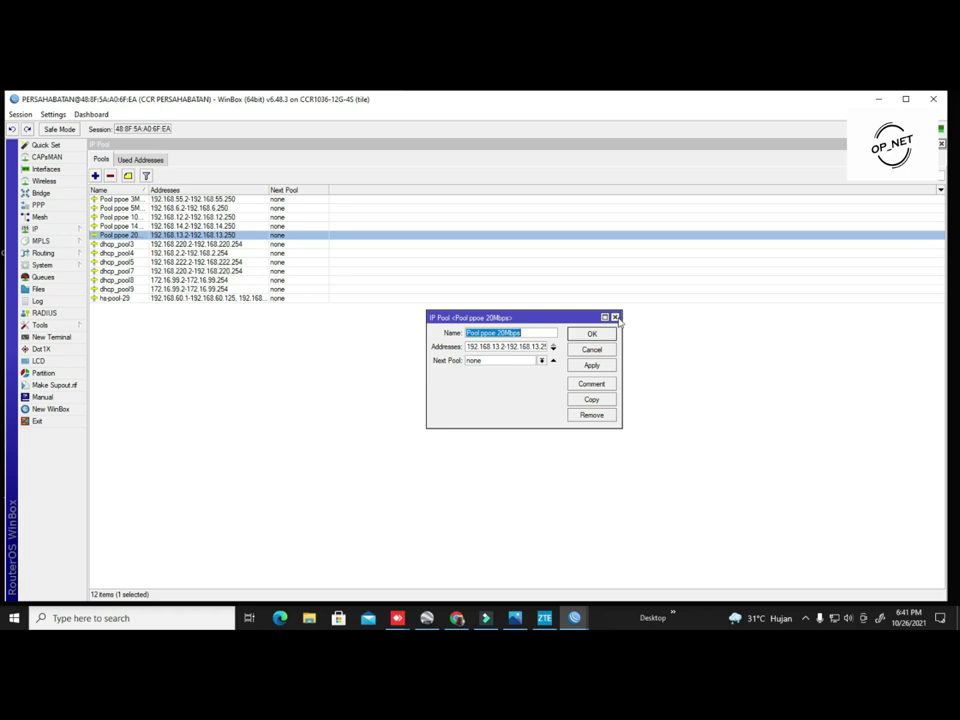
left_click(615, 317)
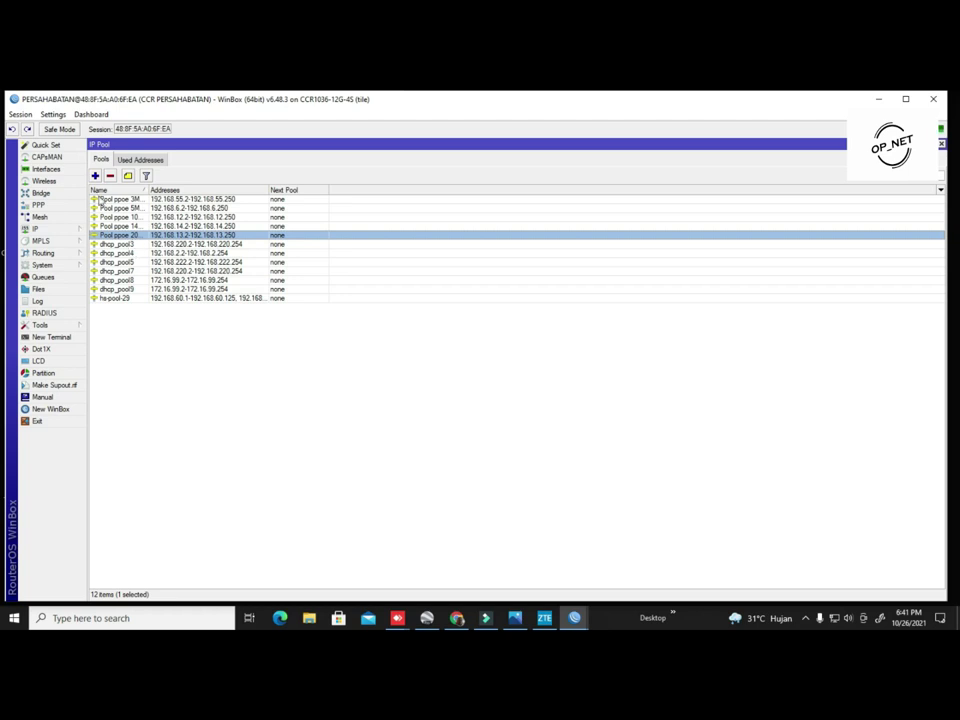
left_click(96, 176)
Step: Name the new pool Pool ppoe 30Mbps
left_click(513, 334)
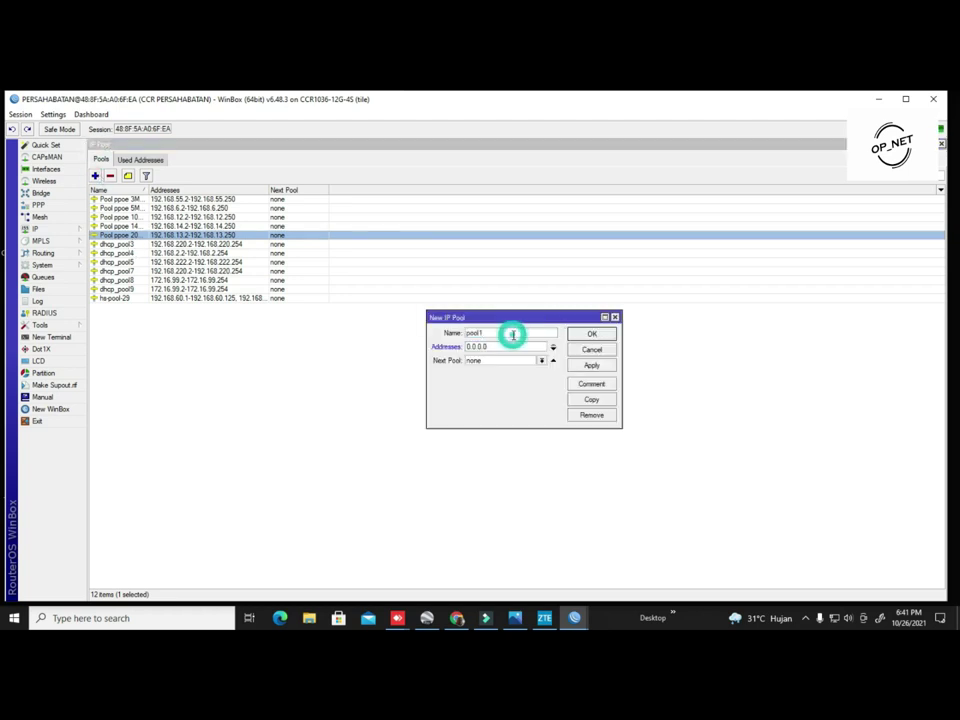
key("BackSpace")
key("BackSpace")
key("BackSpace")
key("BackSpace")
key("BackSpace")
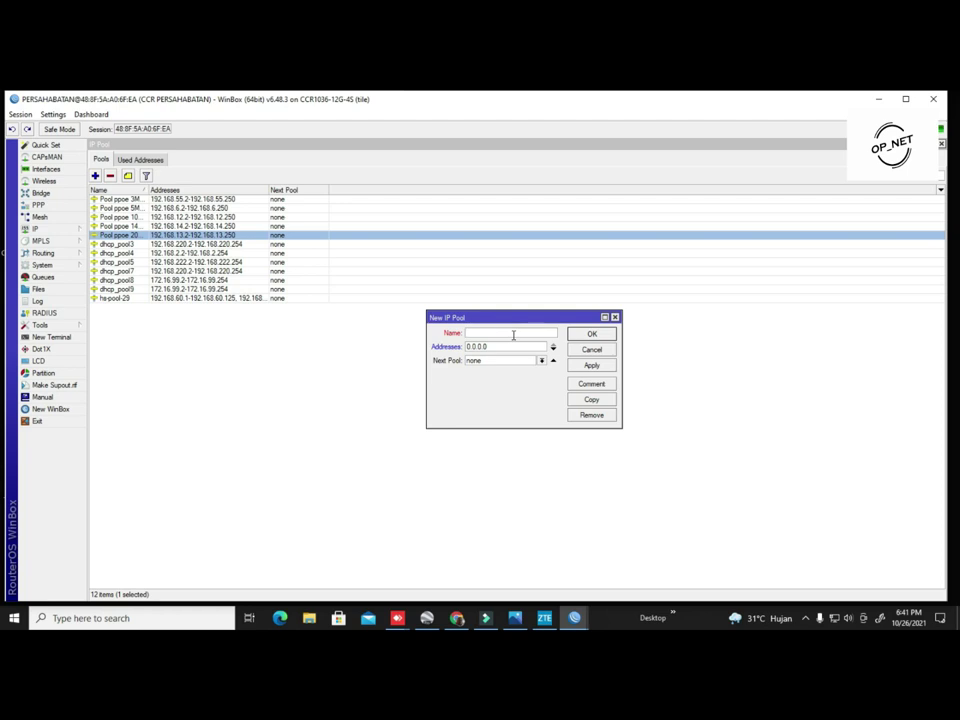
key("ctrl+v")
key("BackSpace")
type("3")
Step: Set its range to 192.168.40.2-192.168.40.250, next pool none, and save it
left_click(514, 347)
key("BackSpace")
key("BackSpace")
key("BackSpace")
key("BackSpace")
key("BackSpace")
key("BackSpace")
key("BackSpace")
type("192.168.")
type("40")
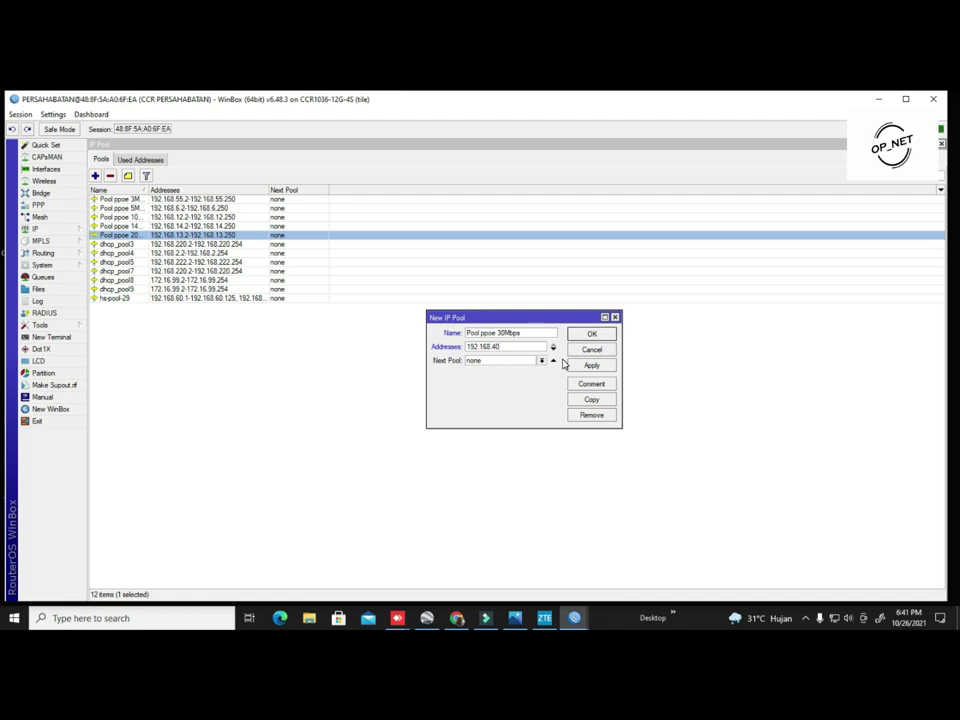
type(".2-192.168.40.250")
left_click(543, 362)
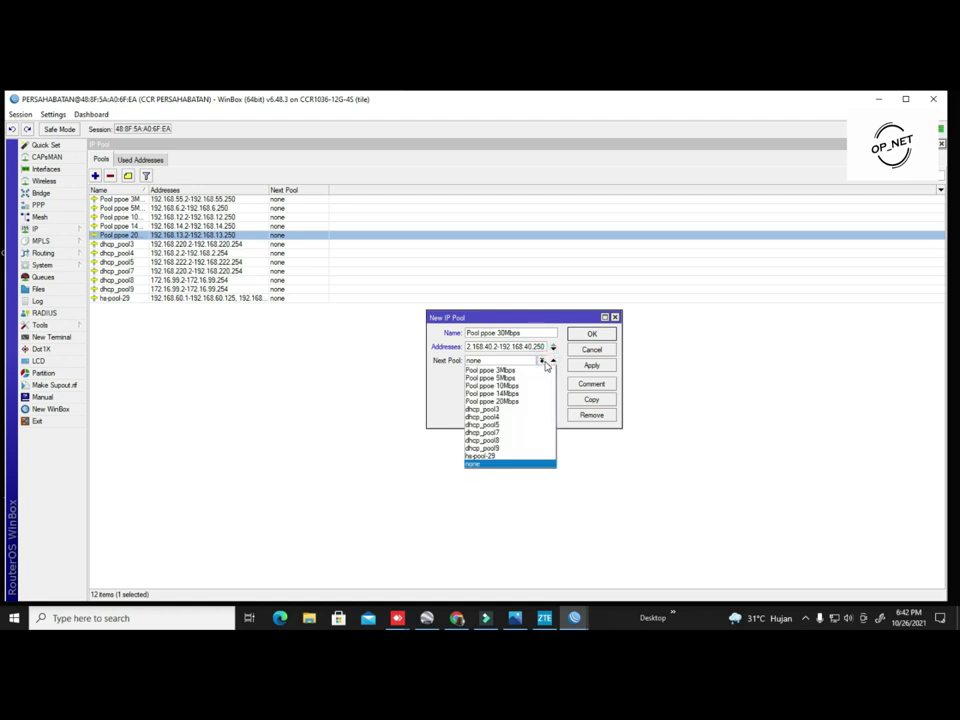
left_click(545, 363)
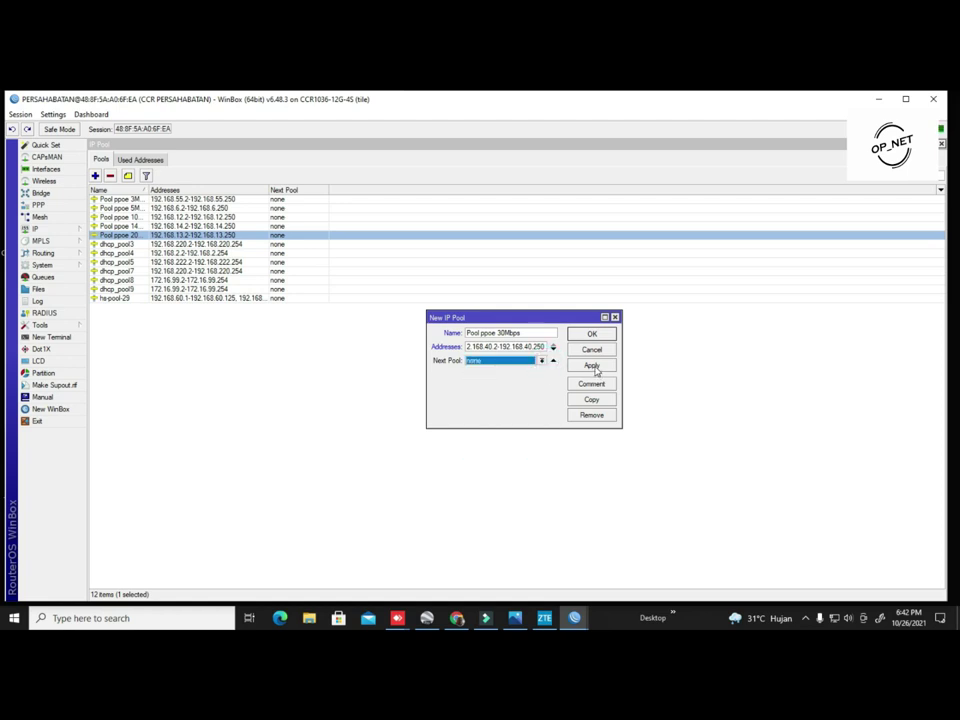
left_click(592, 365)
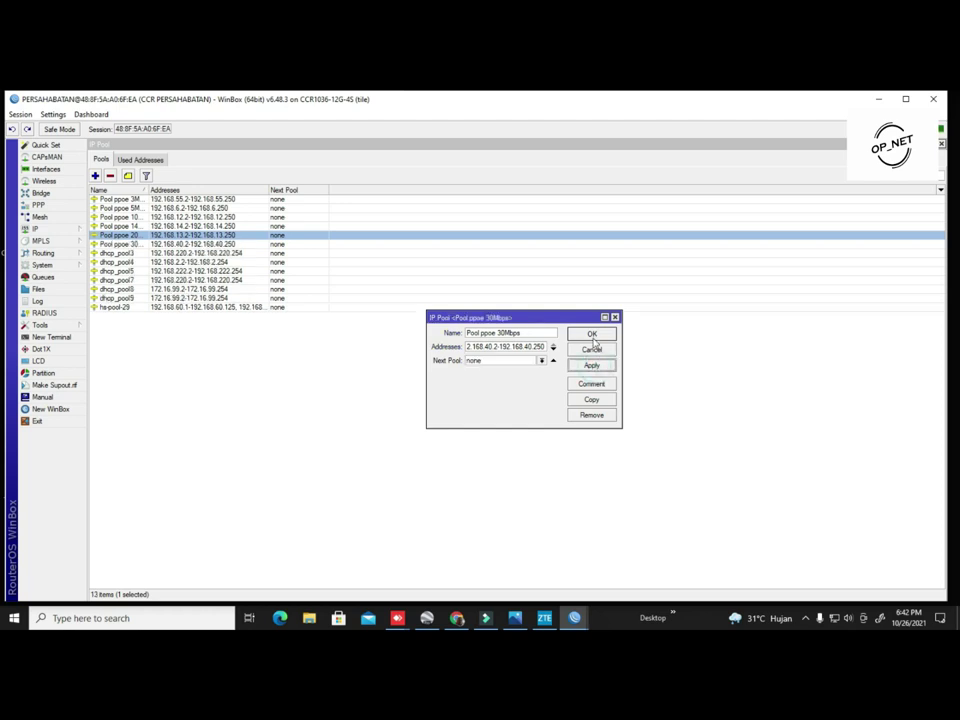
left_click(591, 334)
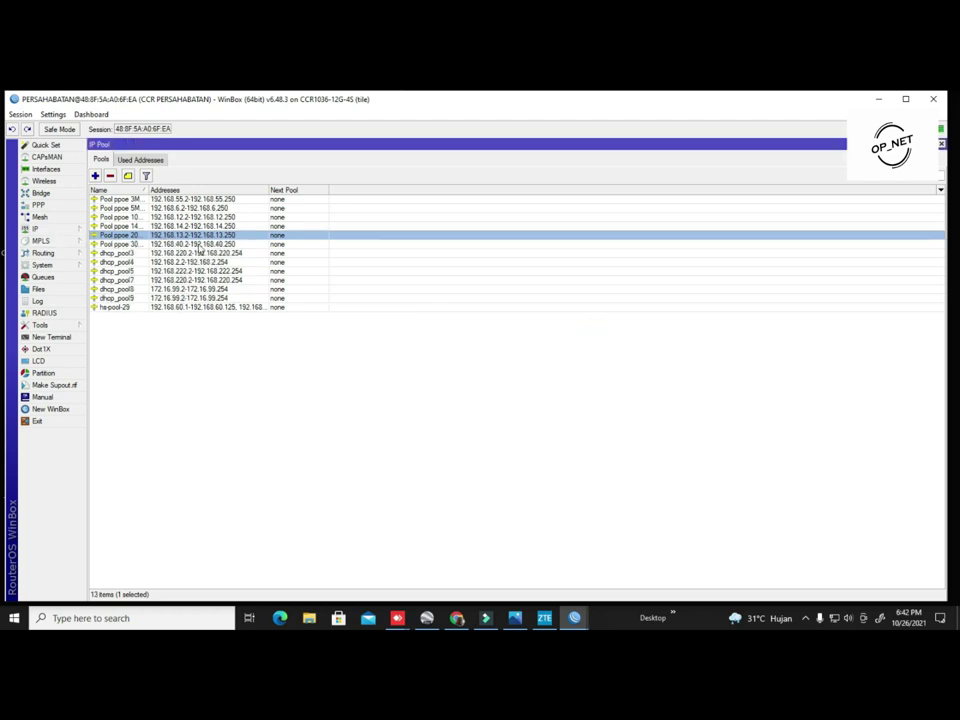
Step: Select the new Pool ppoe 30Mbps entry, then go to PPP
left_click(268, 245)
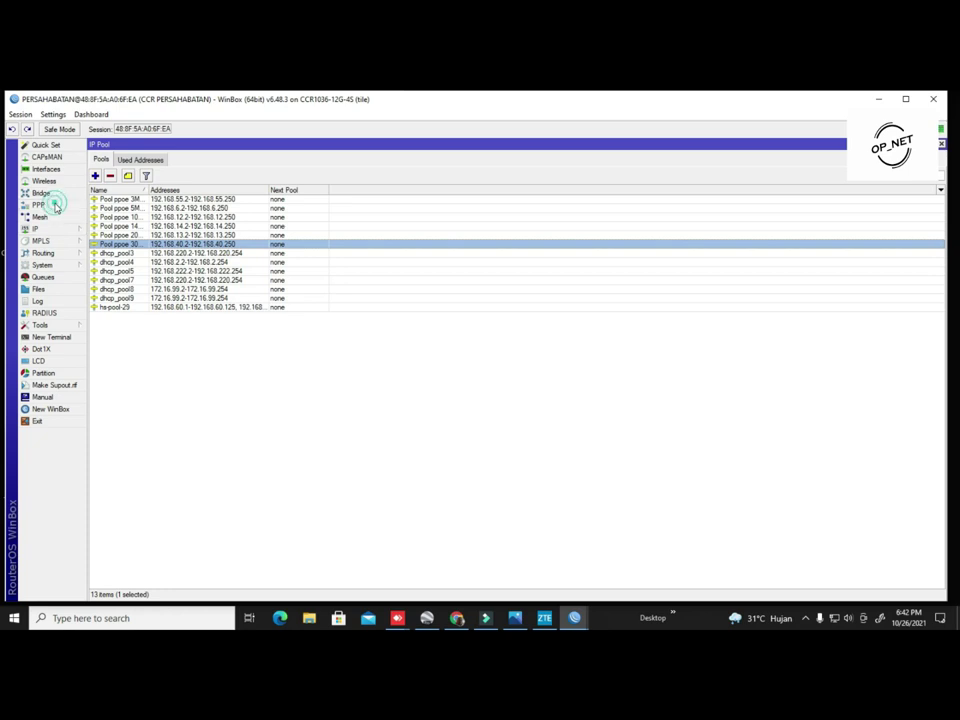
left_click(55, 207)
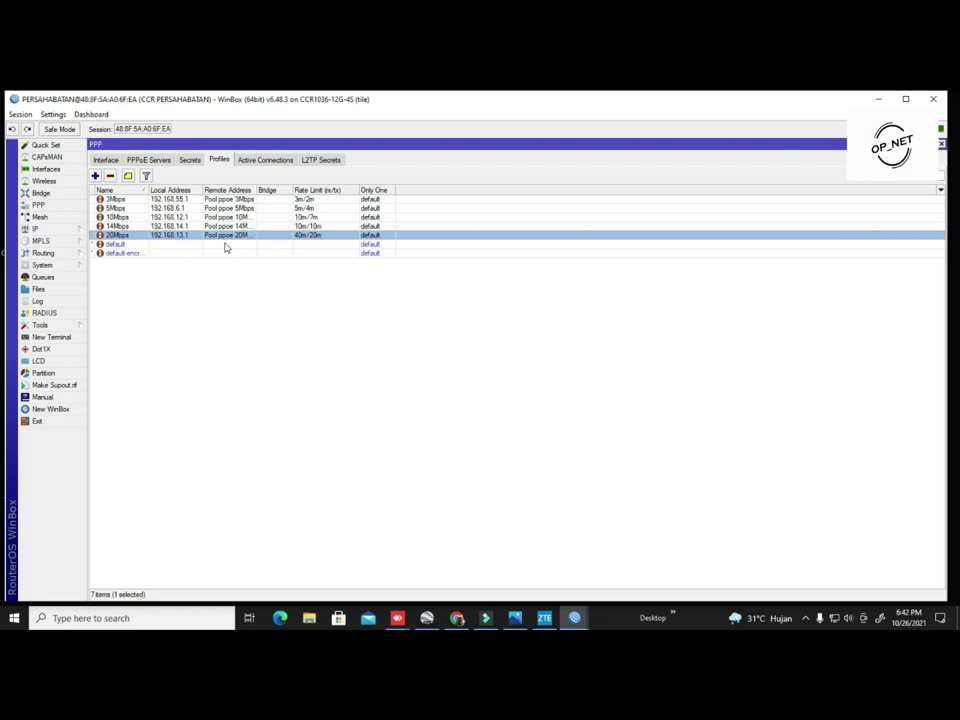
Step: Add a PPP profile named 30Mbps with local address 192.168.40.1
left_click(95, 175)
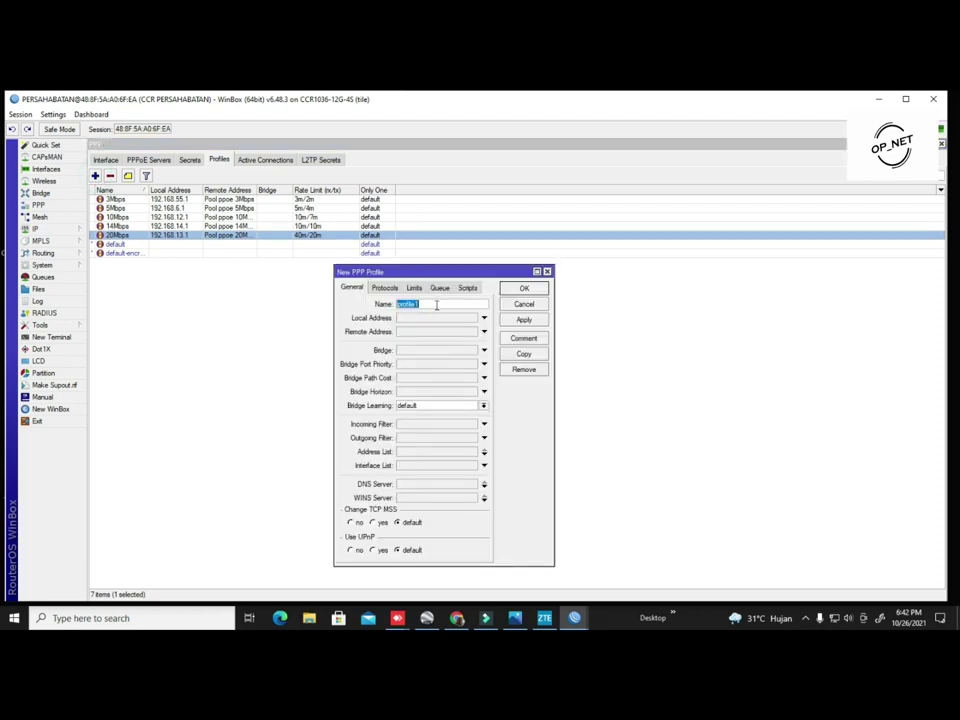
key("BackSpace")
type("30Mbps")
left_click(454, 318)
key("BackSpace")
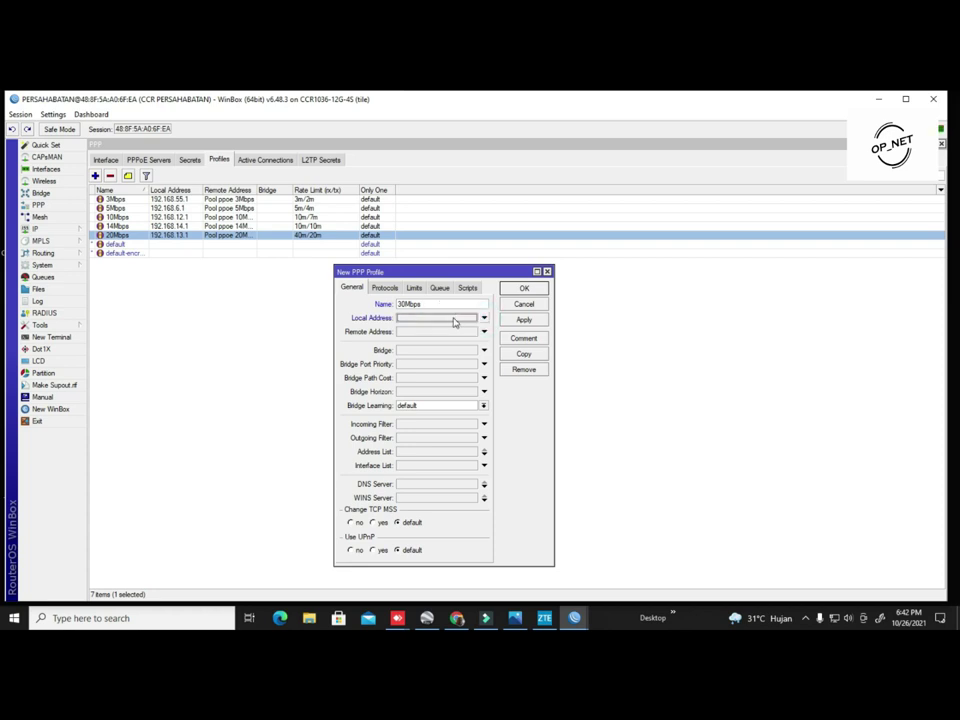
left_click(454, 319)
key("BackSpace")
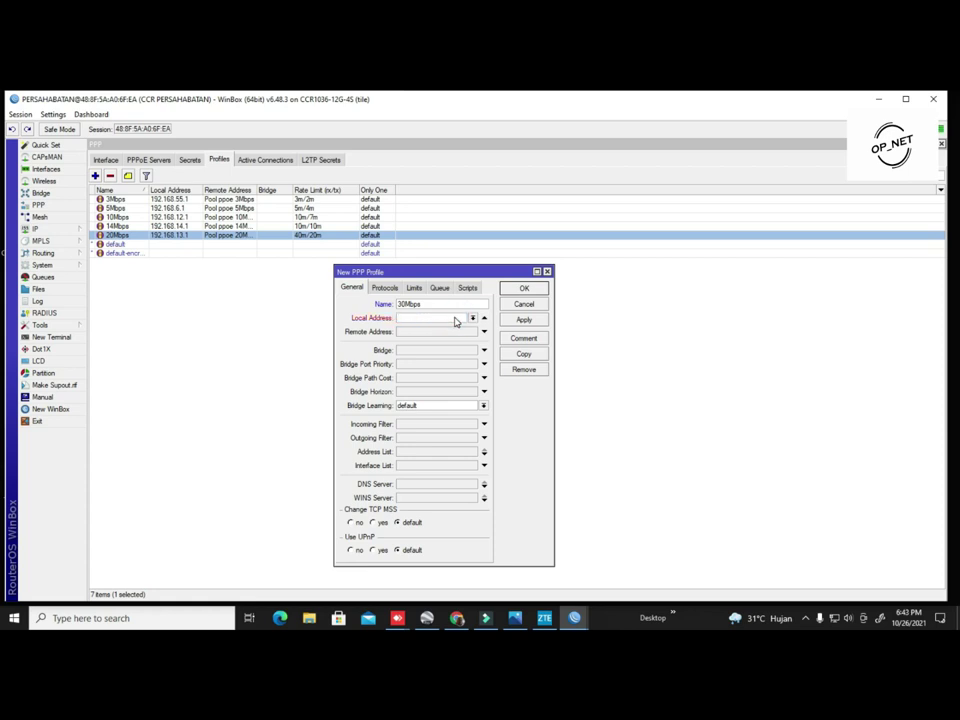
type("192.168.40.1")
Step: Give the 30Mbps profile a 10M/30M rate limit and apply it
left_click(414, 288)
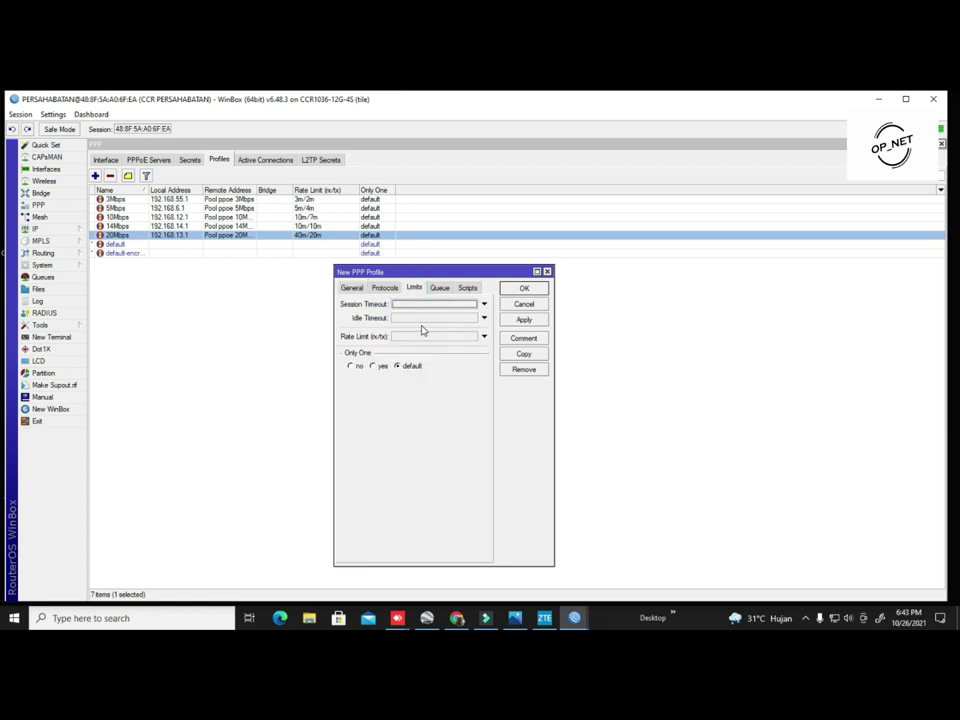
left_click(420, 336)
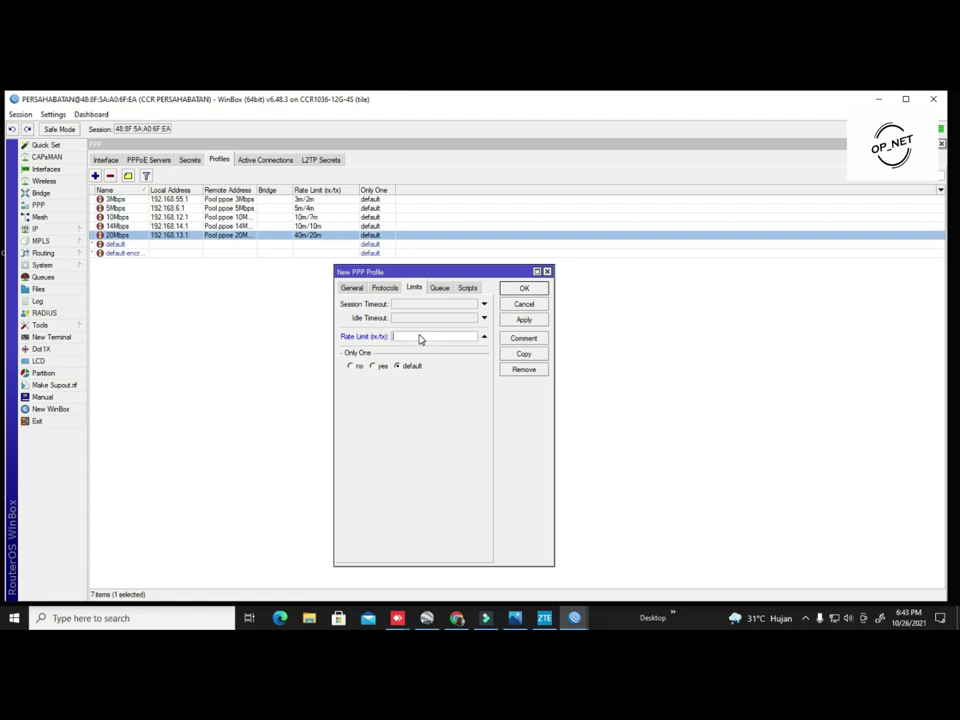
type("10M")
left_click(524, 320)
Step: Close the new profile dialog and review the 20Mbps profile's general settings
left_click(522, 288)
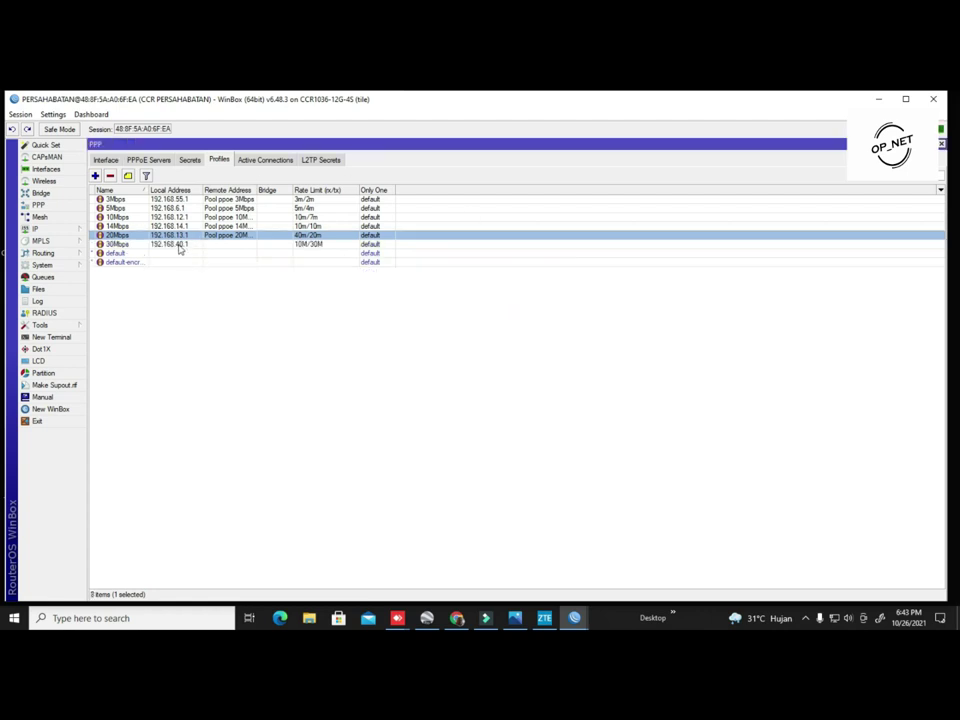
left_click(178, 244)
left_click(224, 236)
double_click(238, 236)
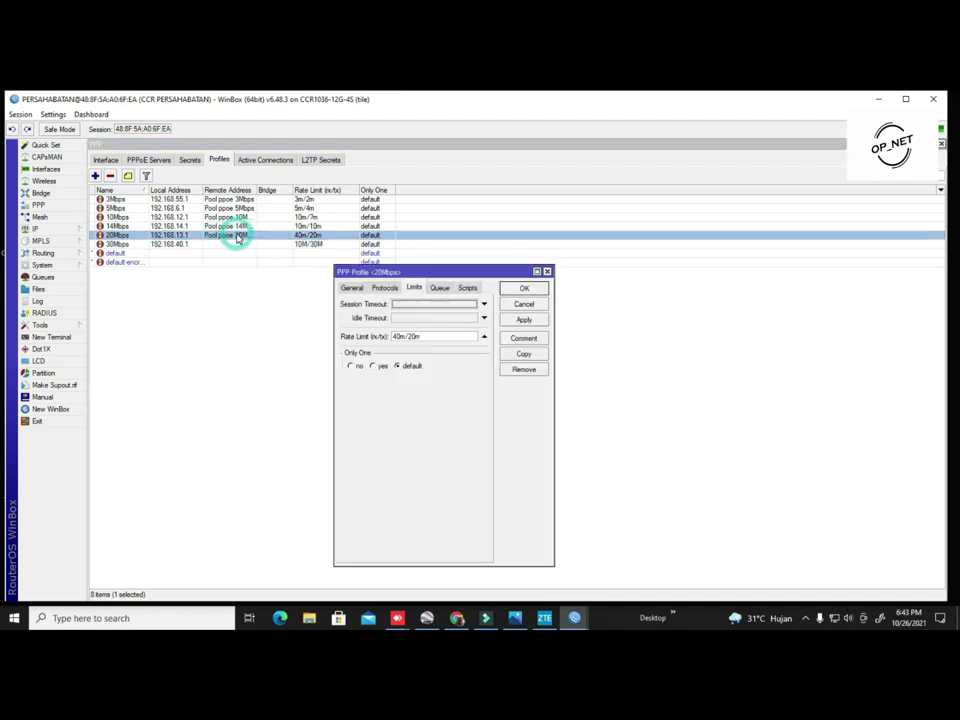
left_click(341, 288)
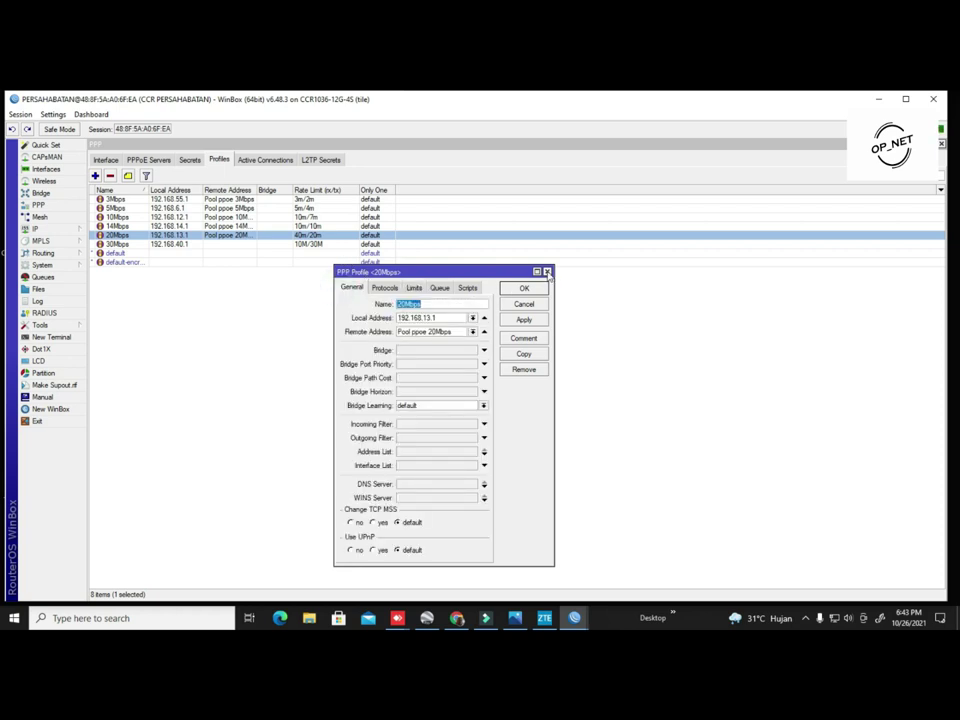
left_click(548, 272)
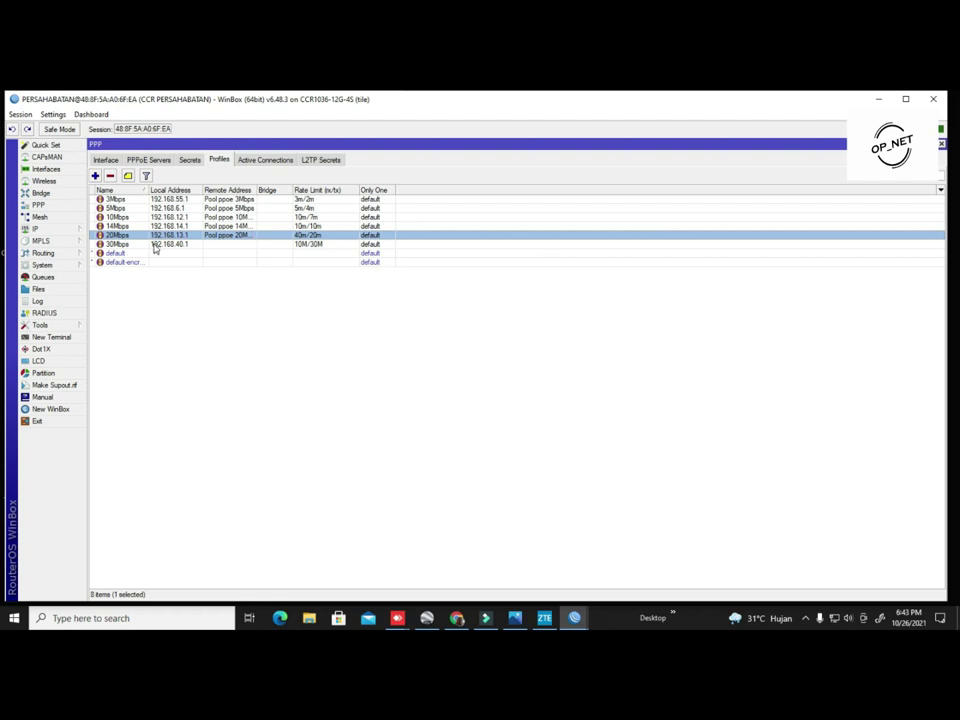
Step: Compare the 30Mbps profile against 20Mbps again, ending with 30Mbps selected
double_click(155, 246)
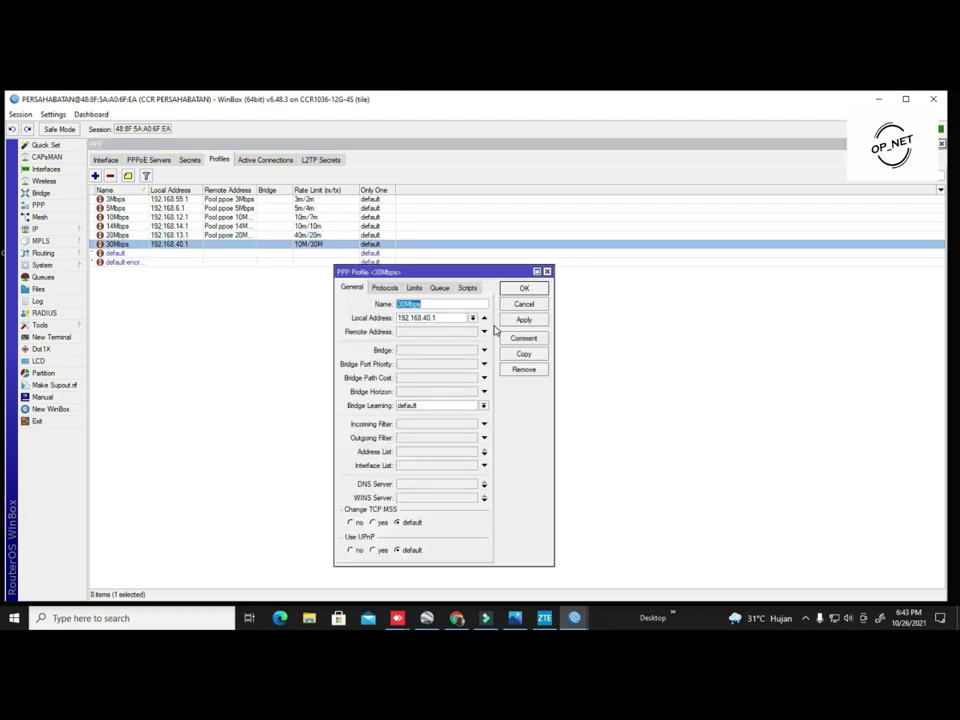
left_click(547, 272)
double_click(218, 236)
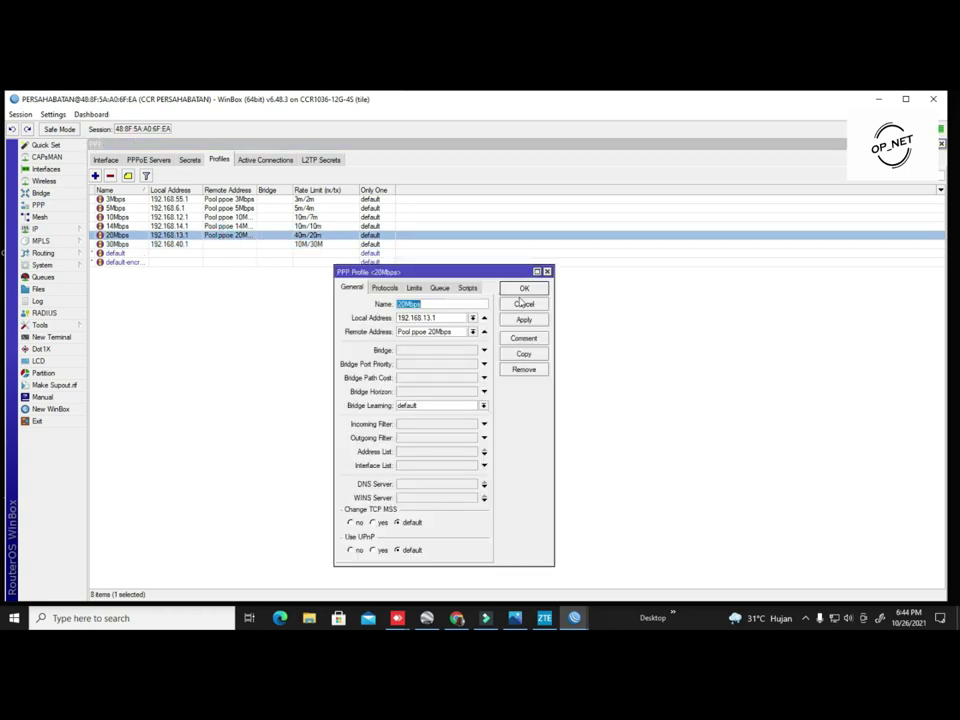
left_click(547, 272)
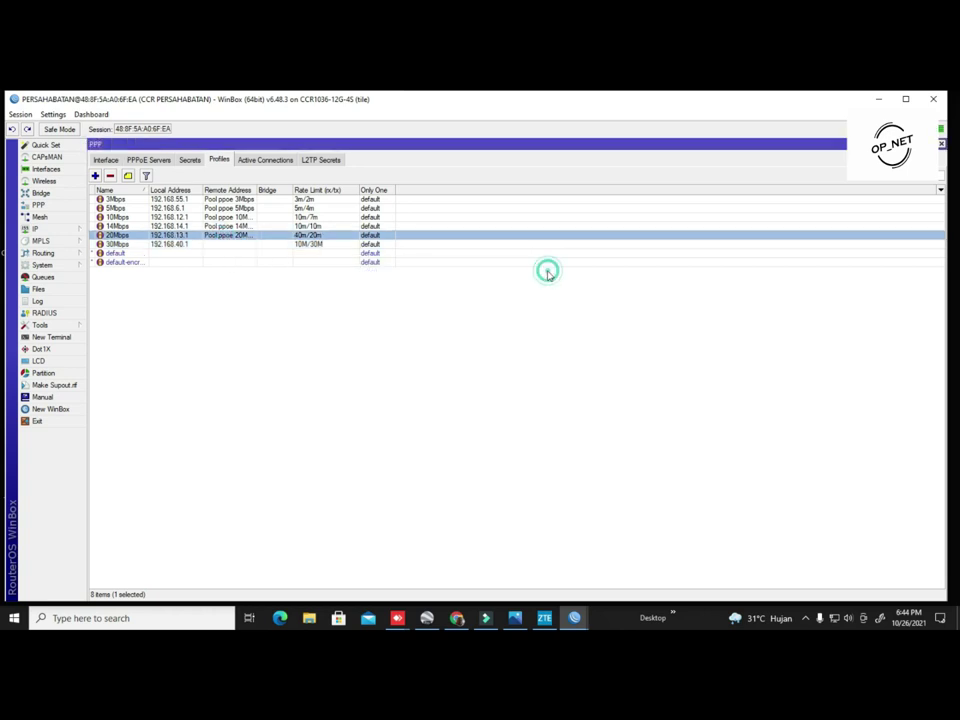
left_click(182, 247)
Step: Set the 30Mbps profile's Remote Address to Pool ppoe 30Mbps and apply it
double_click(182, 247)
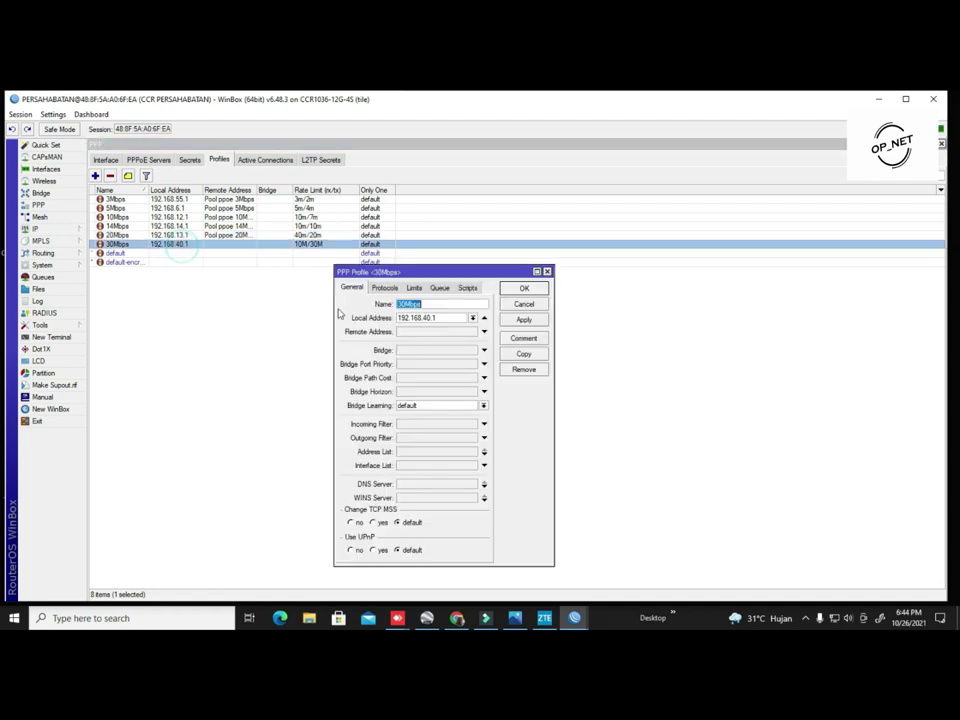
left_click(484, 332)
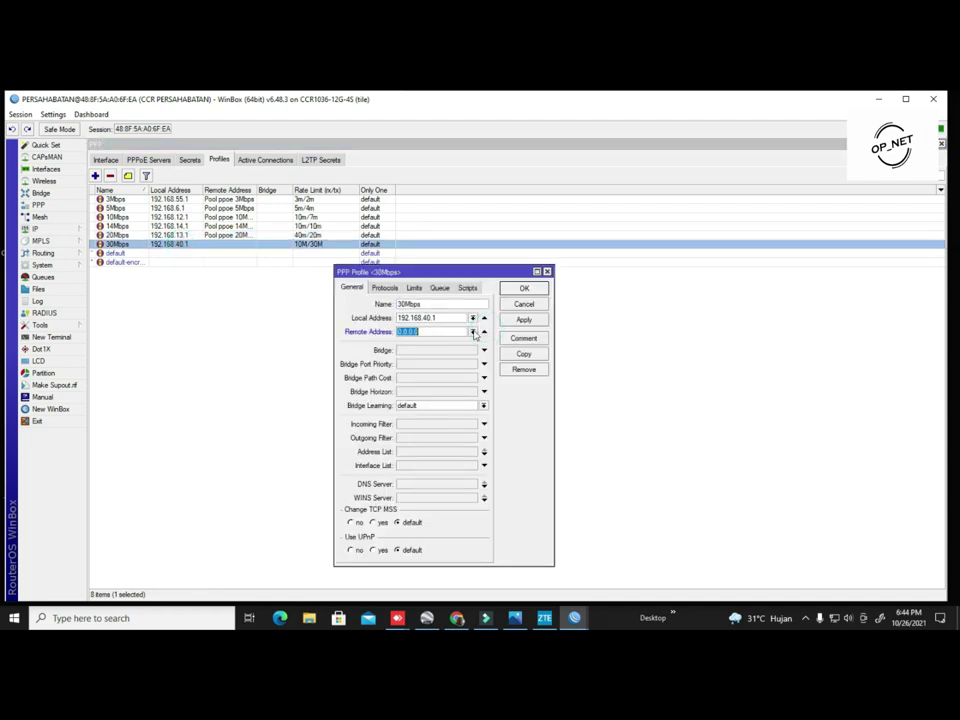
left_click(473, 333)
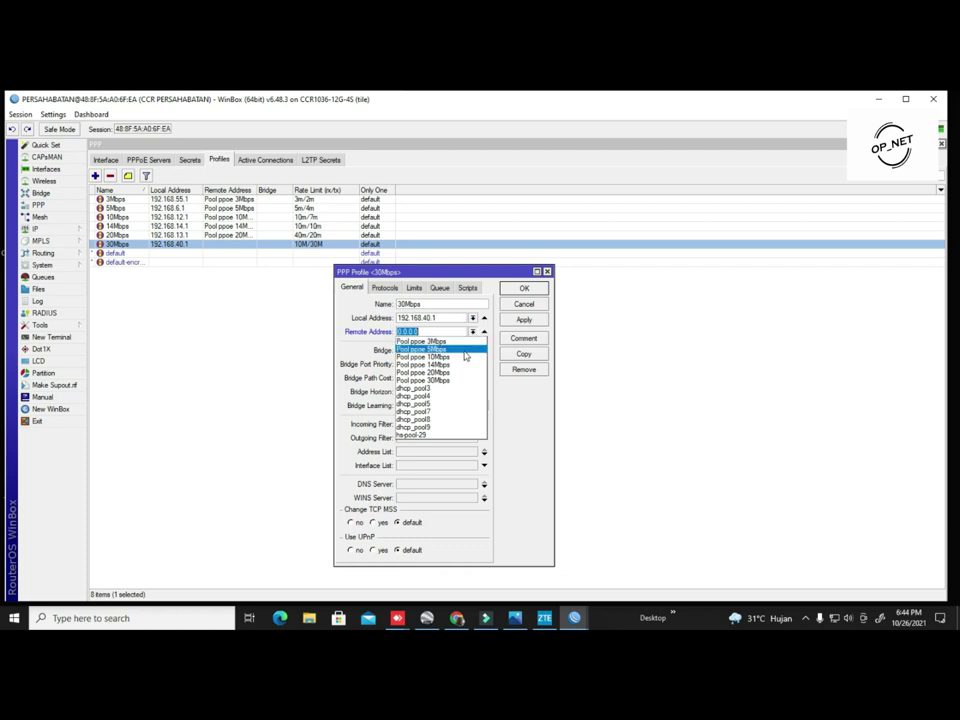
left_click(455, 383)
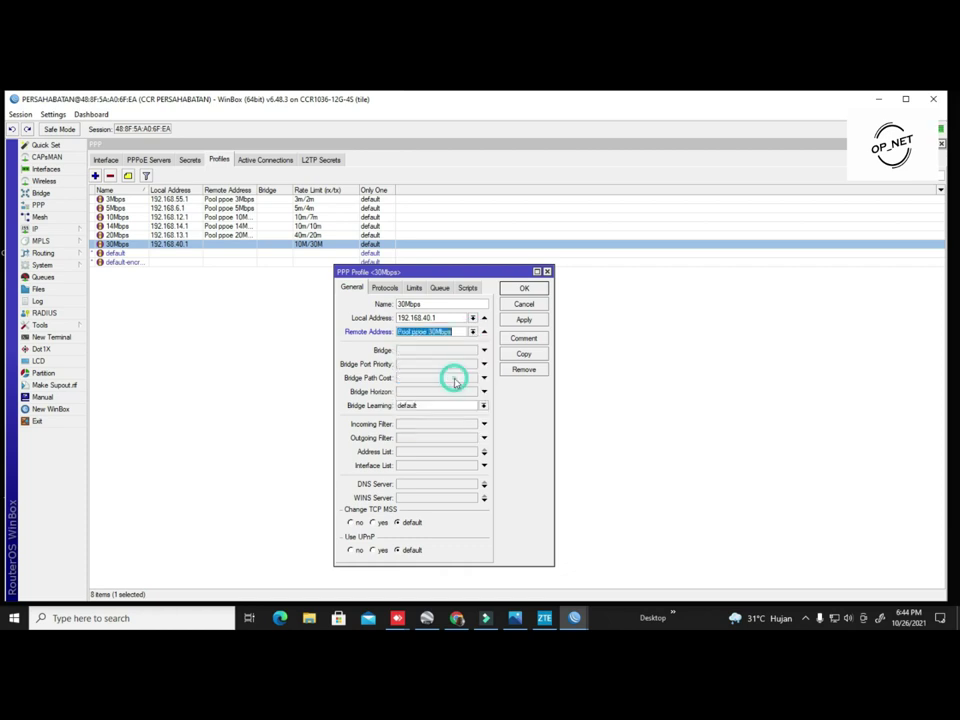
left_click(524, 319)
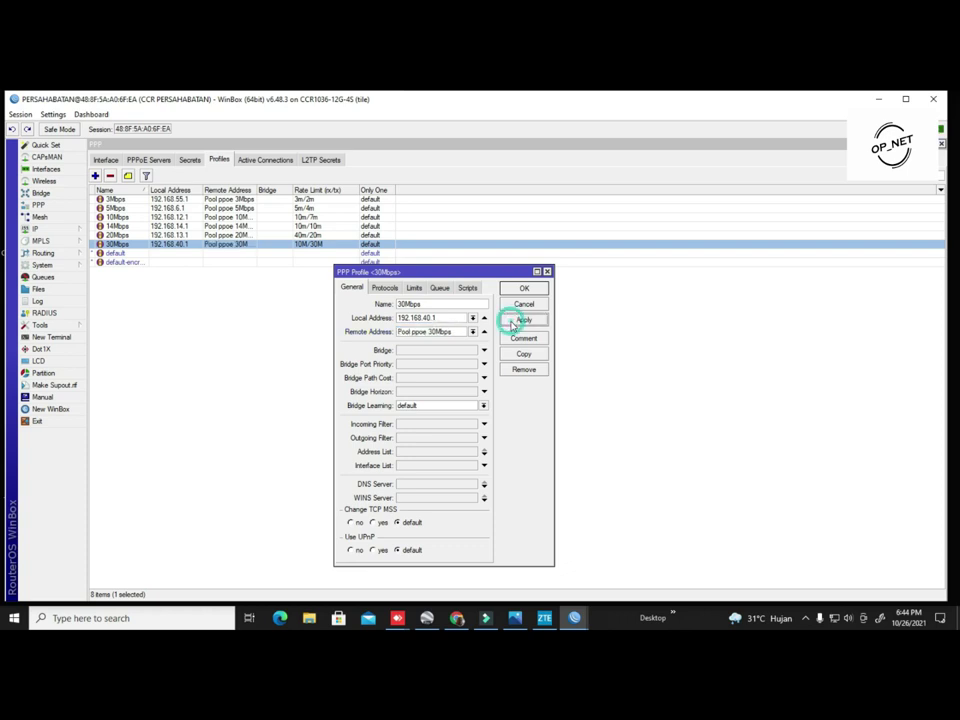
left_click(523, 288)
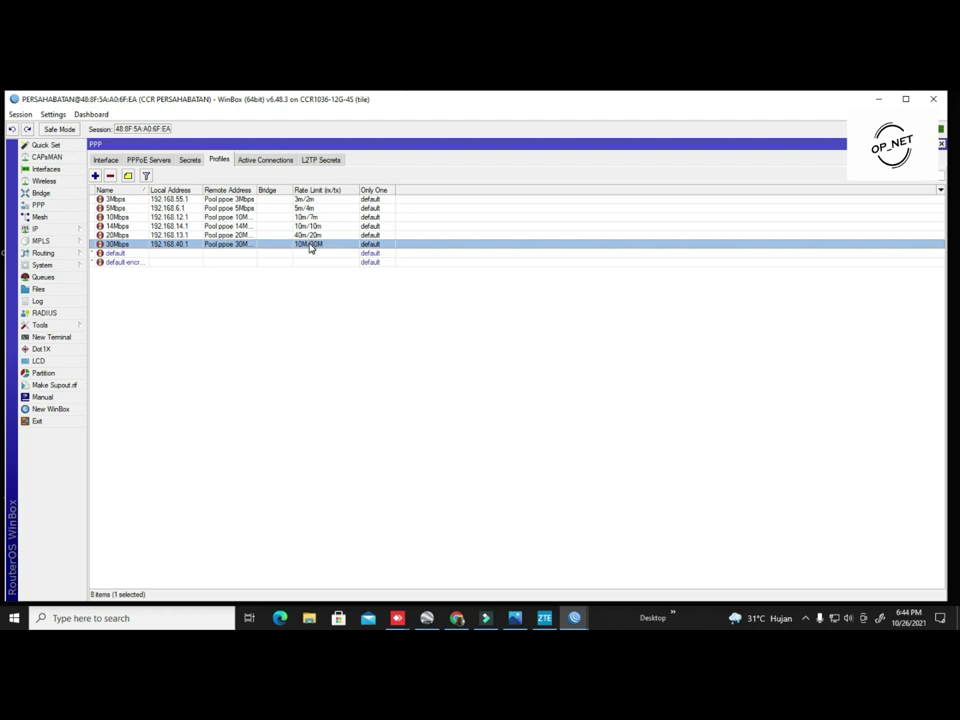
left_click(190, 160)
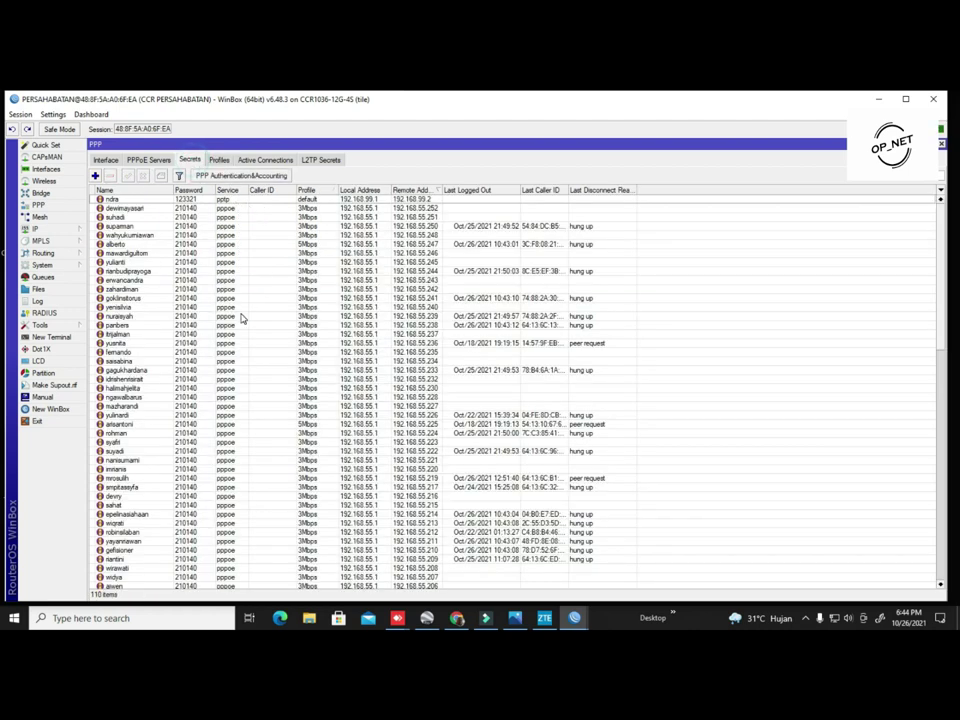
scroll(241, 318, "down", 8)
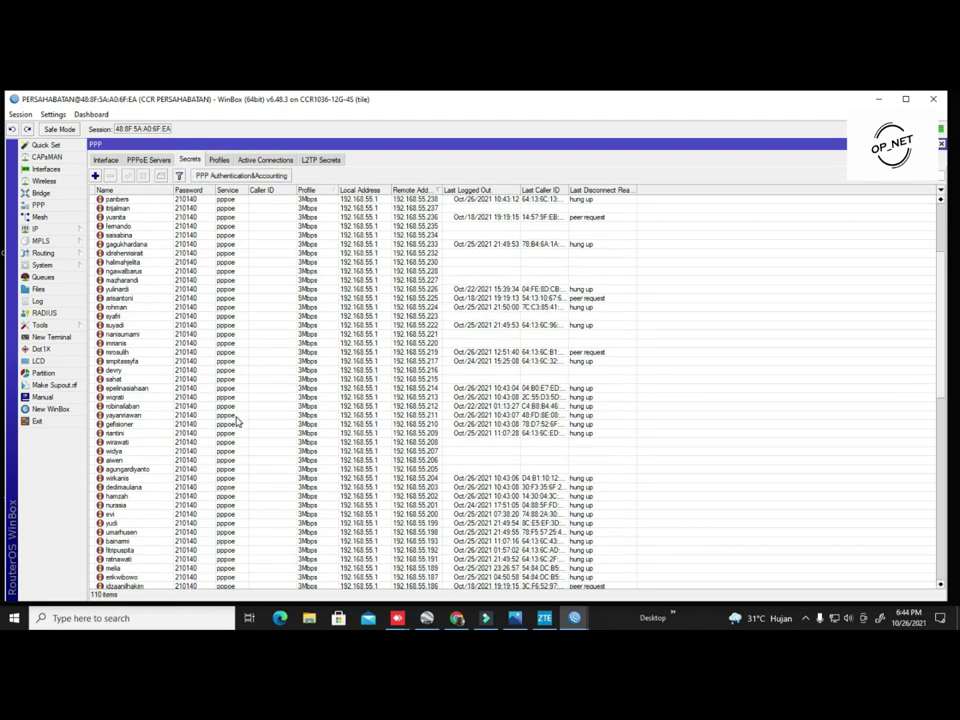
scroll(237, 421, "up", 8)
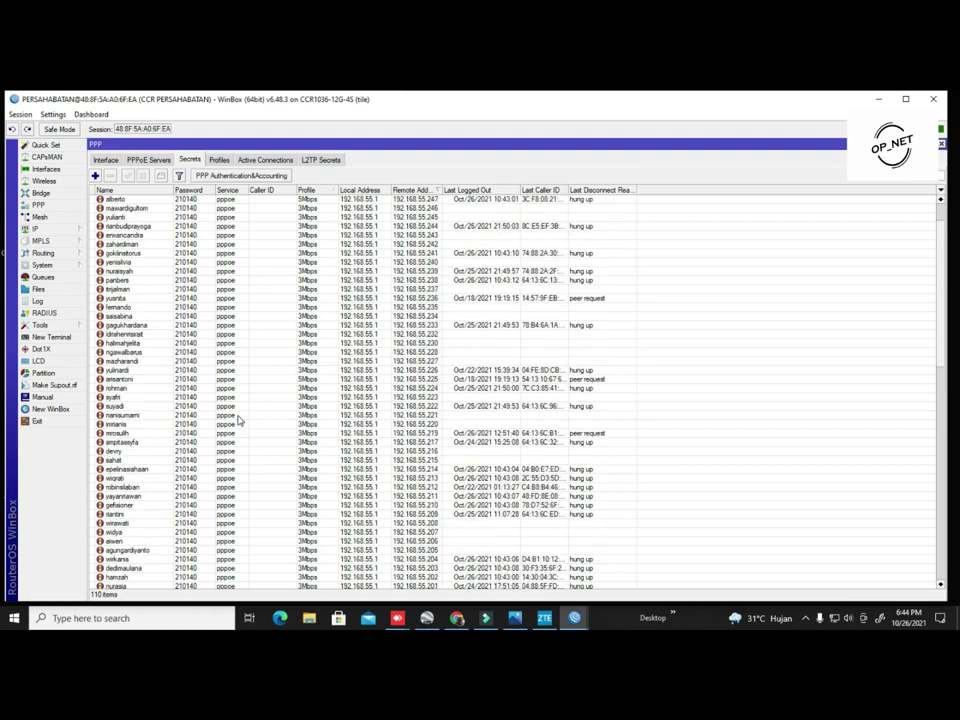
left_click(95, 176)
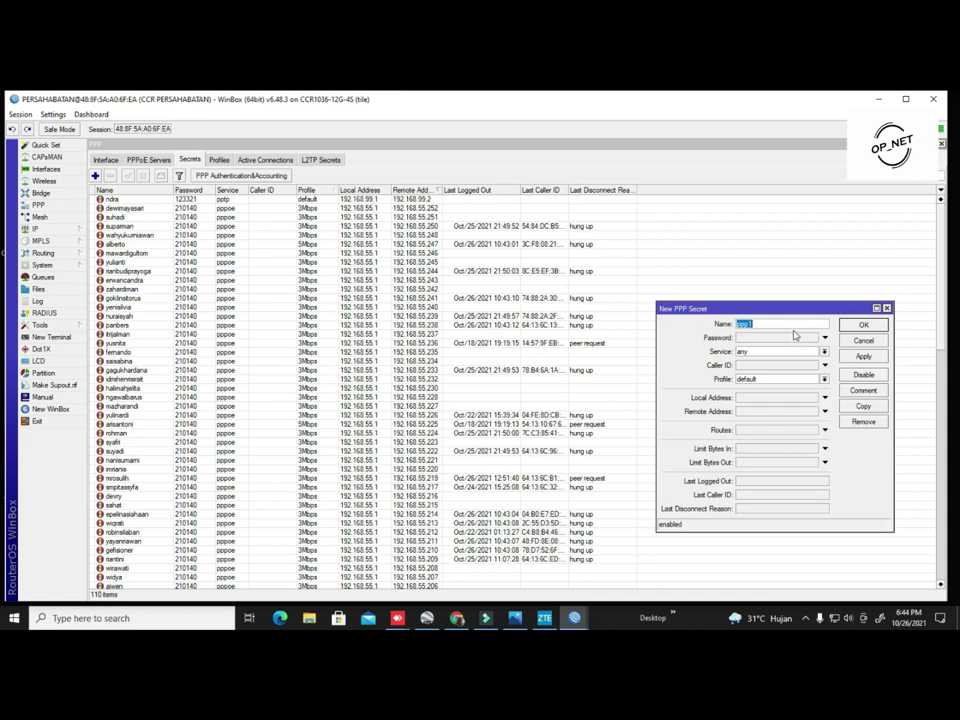
key("BackSpace")
left_click(792, 339)
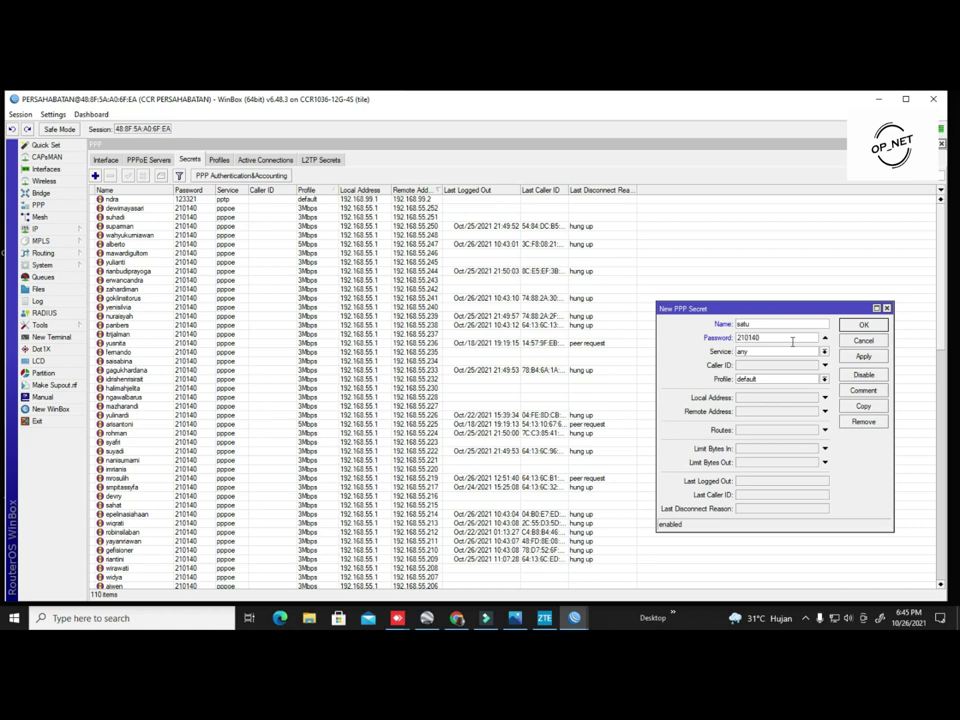
left_click(825, 352)
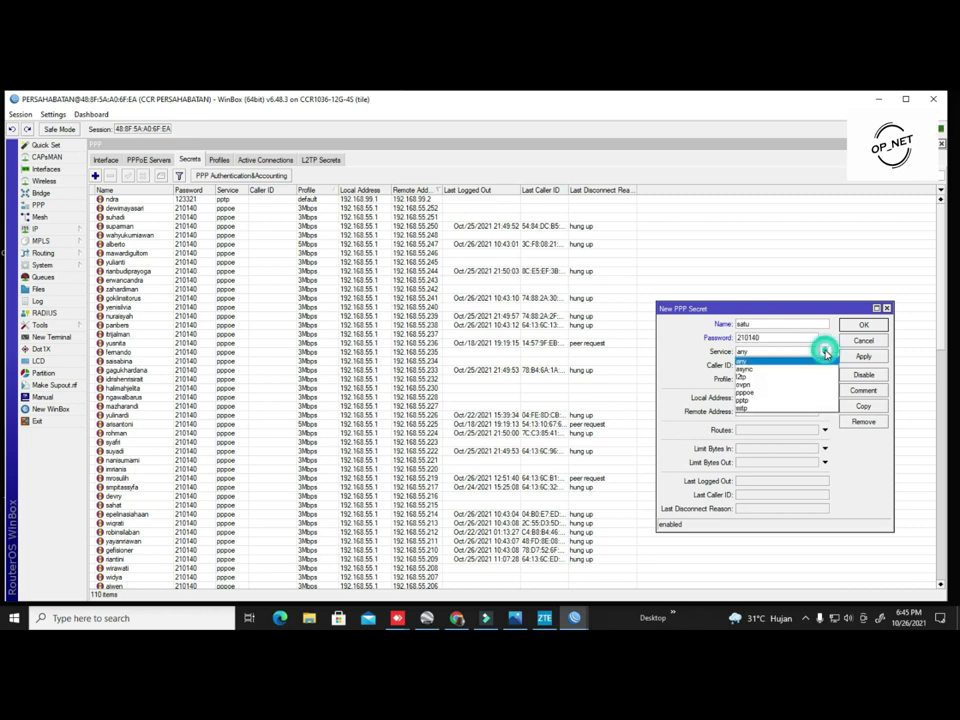
left_click(797, 392)
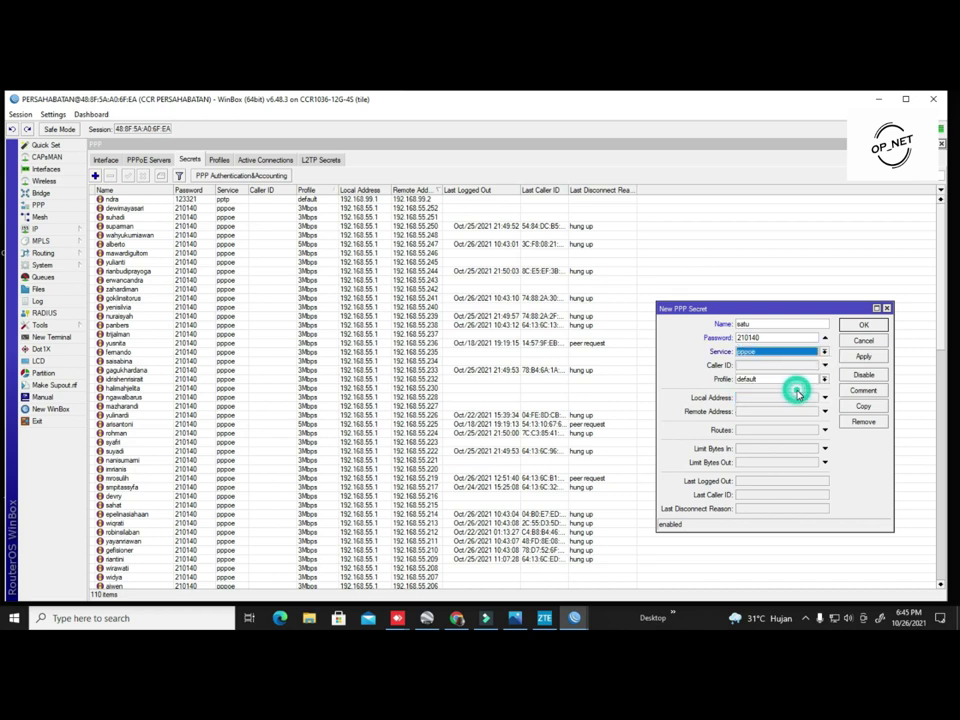
left_click(825, 379)
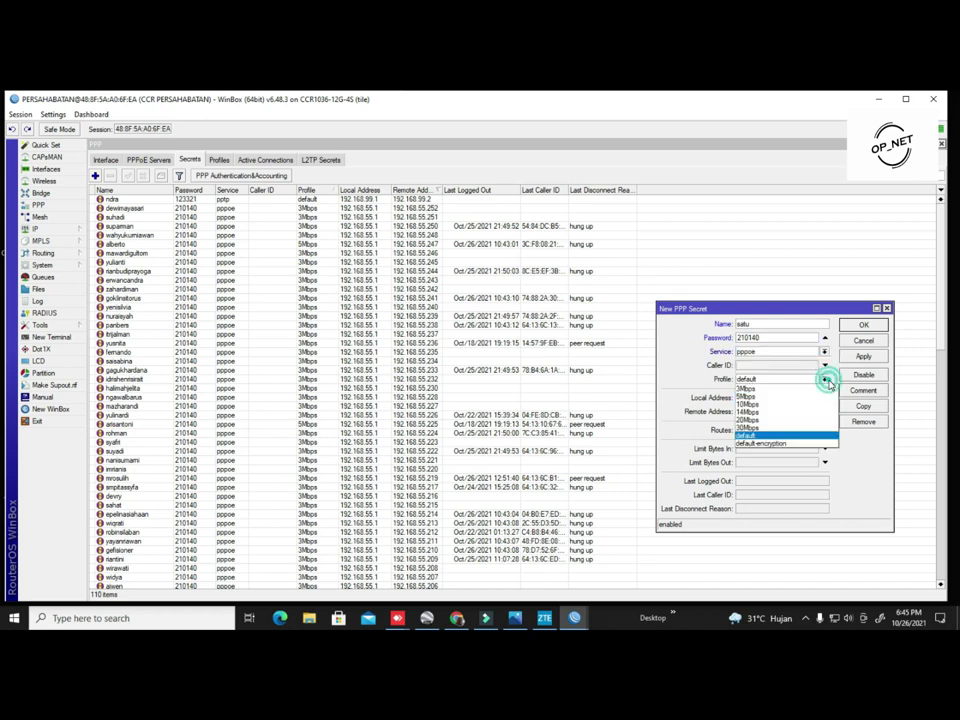
left_click(790, 428)
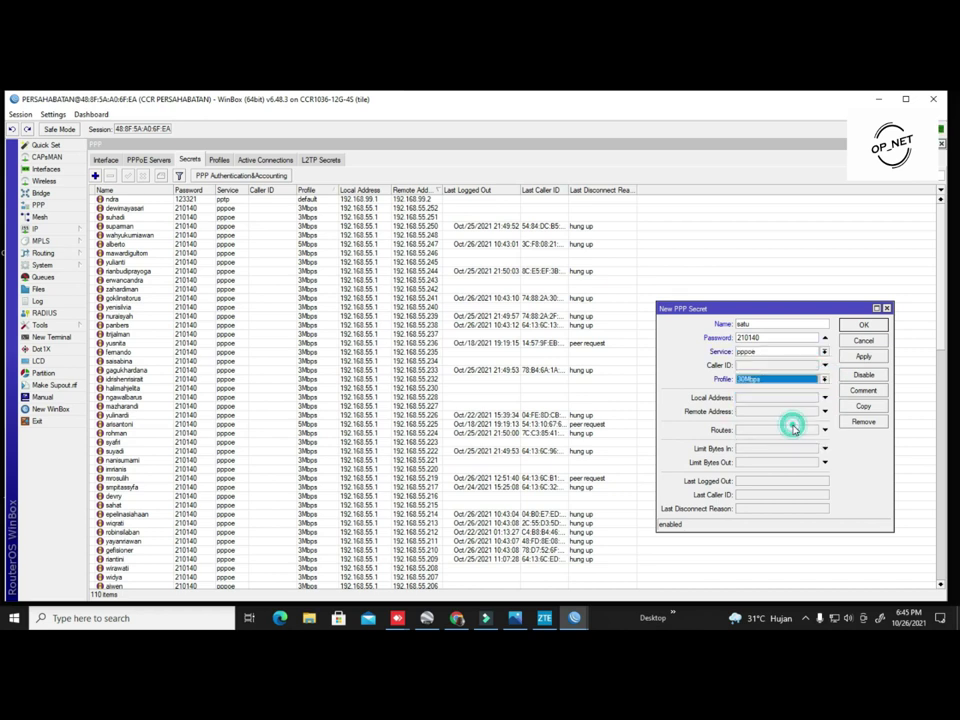
left_click(861, 357)
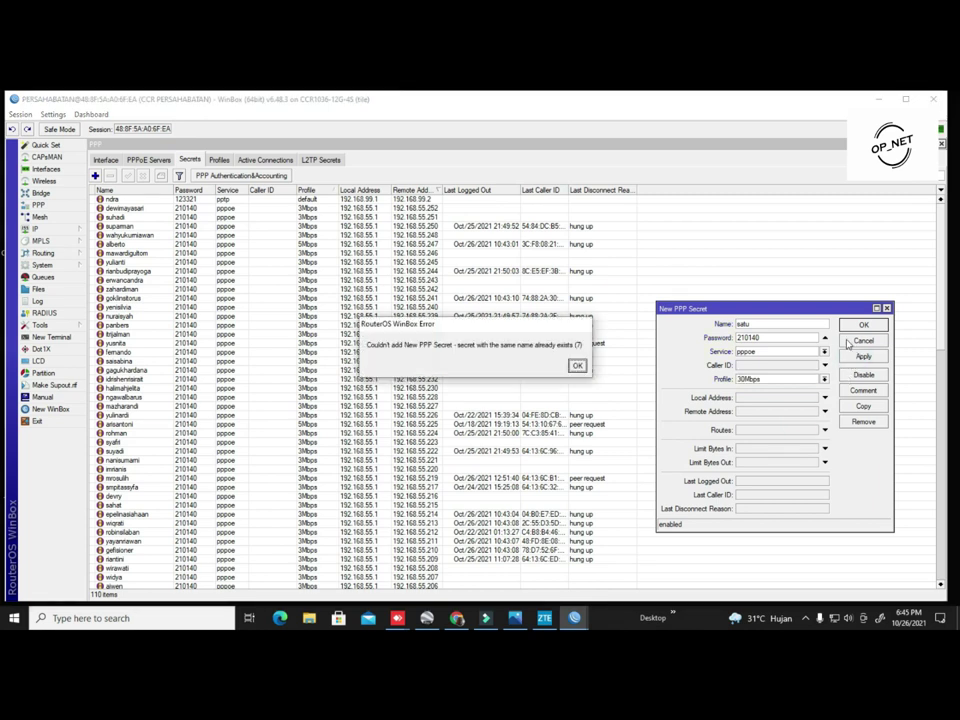
left_click(576, 366)
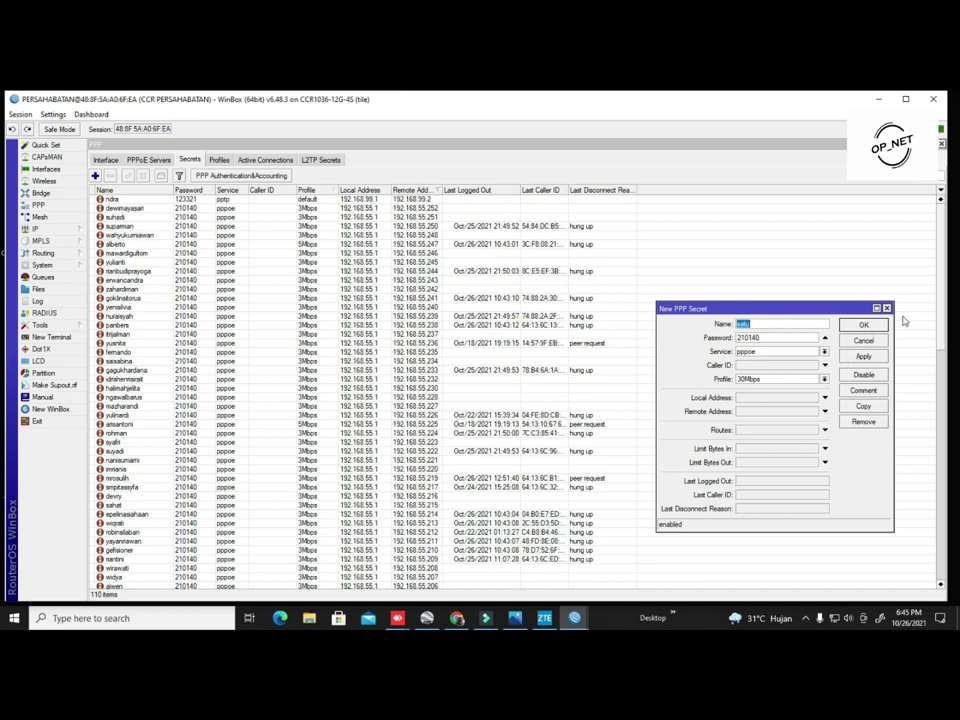
left_click(886, 308)
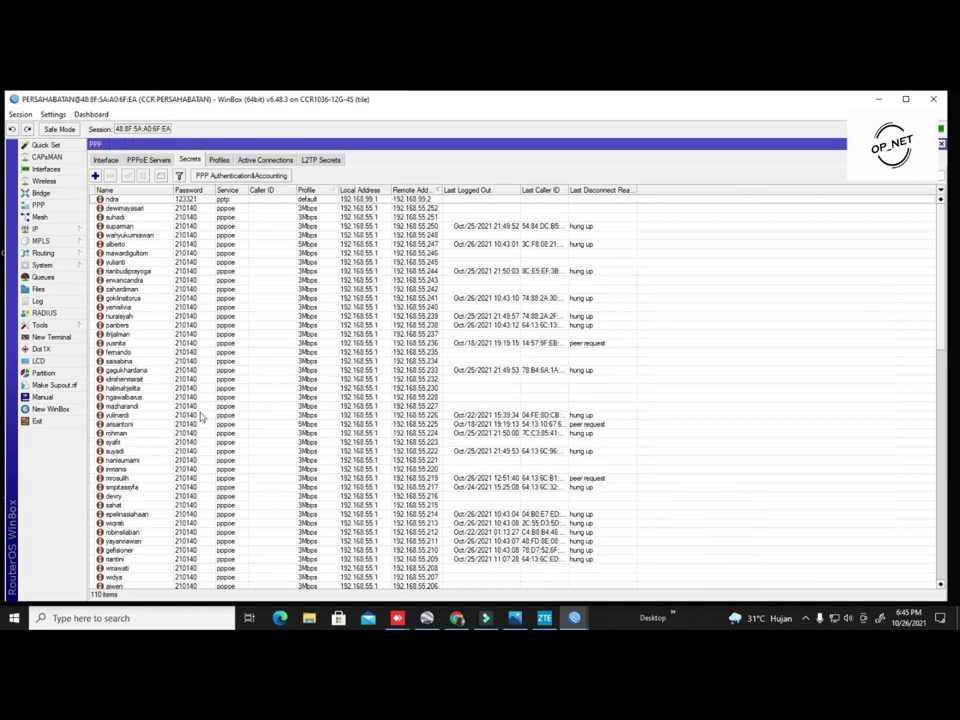
Step: Find the old 20Mbps secret in PPP Secrets, inspect it without saving, and remove it
scroll(176, 450, "down", 4)
scroll(176, 457, "down", 2)
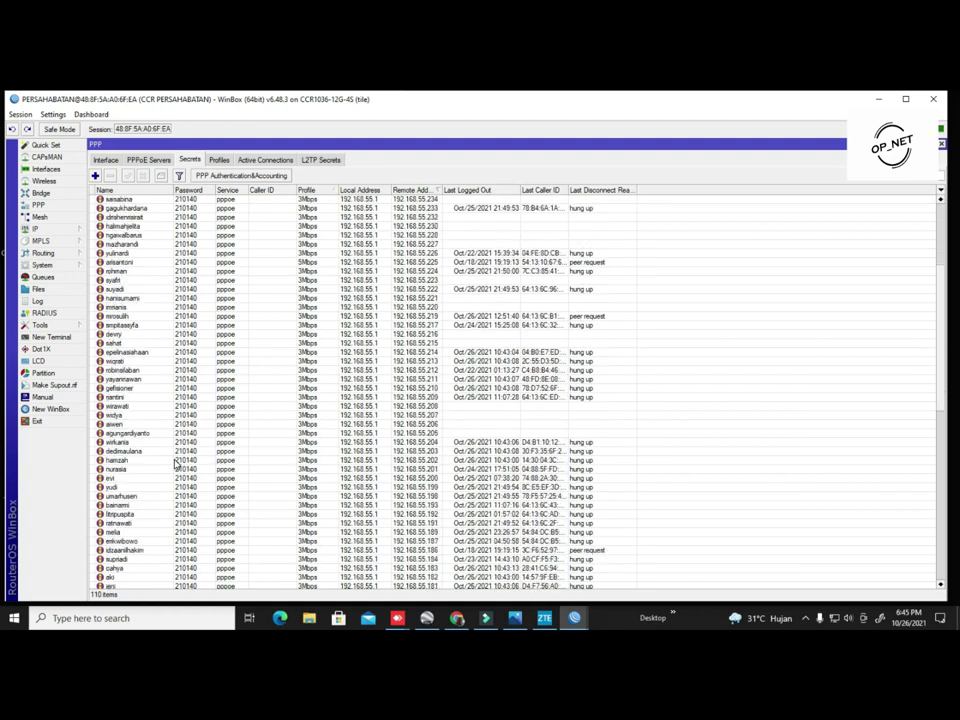
scroll(176, 463, "down", 7)
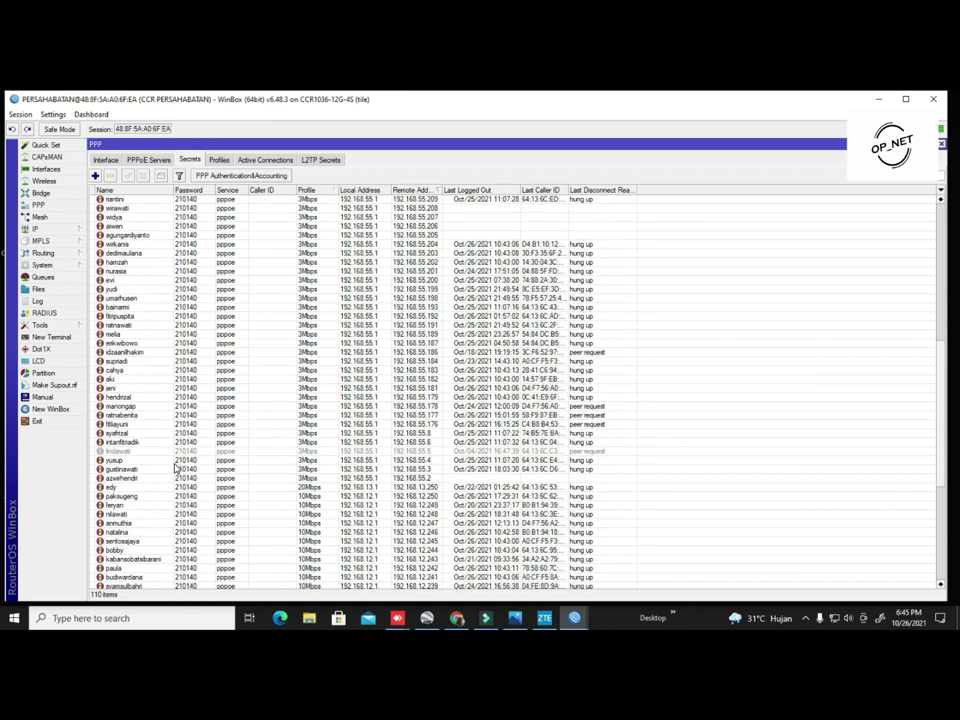
scroll(176, 468, "down", 5)
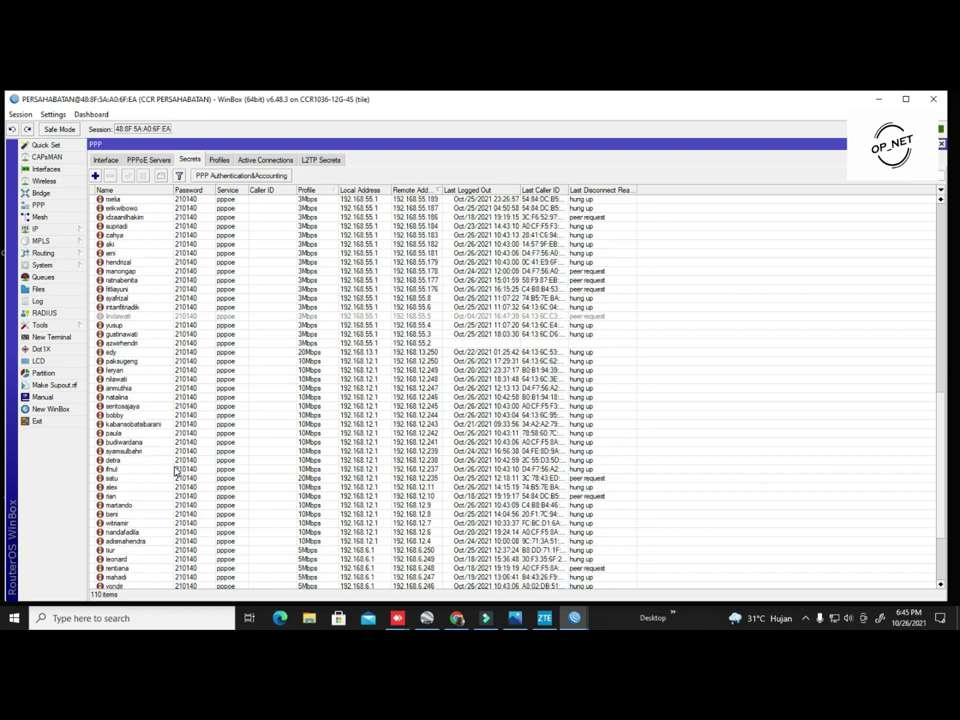
scroll(176, 470, "down", 4)
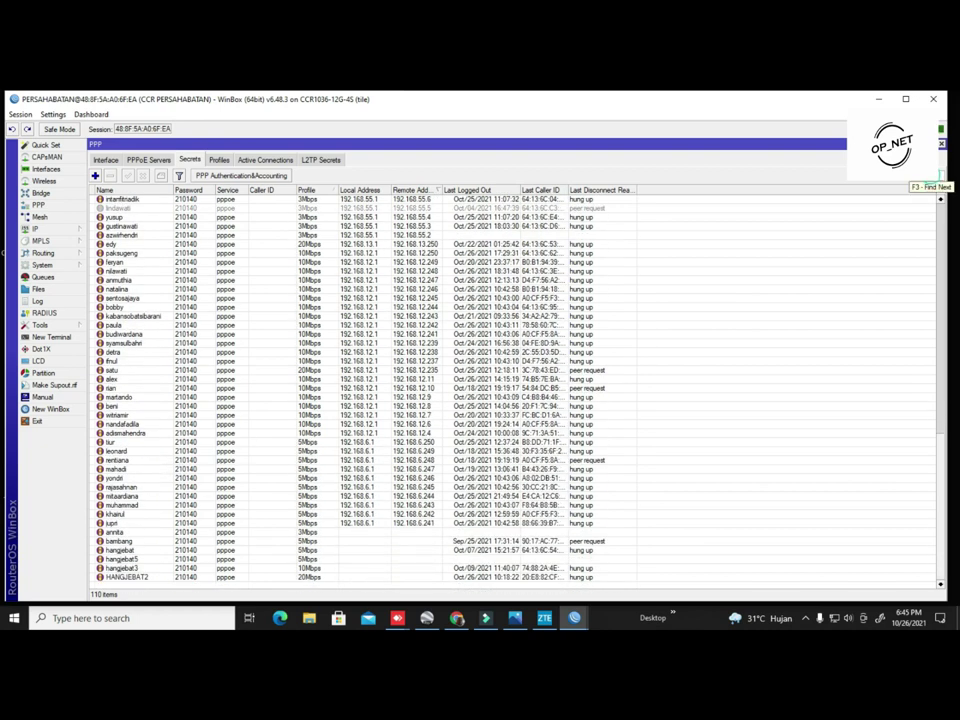
key("Home")
key("Page_Down")
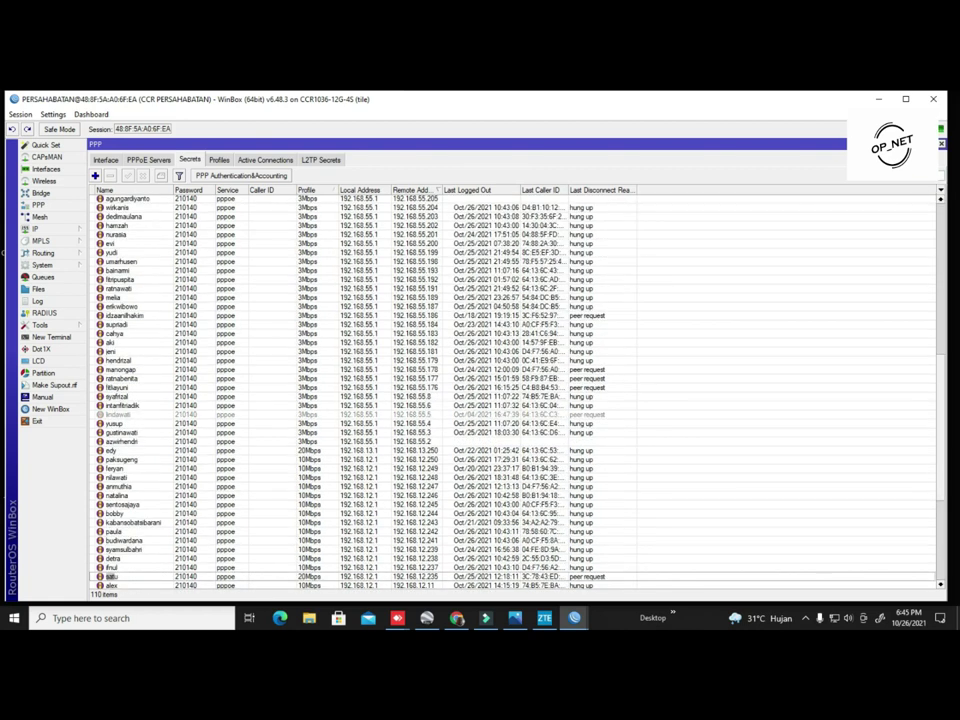
double_click(228, 577)
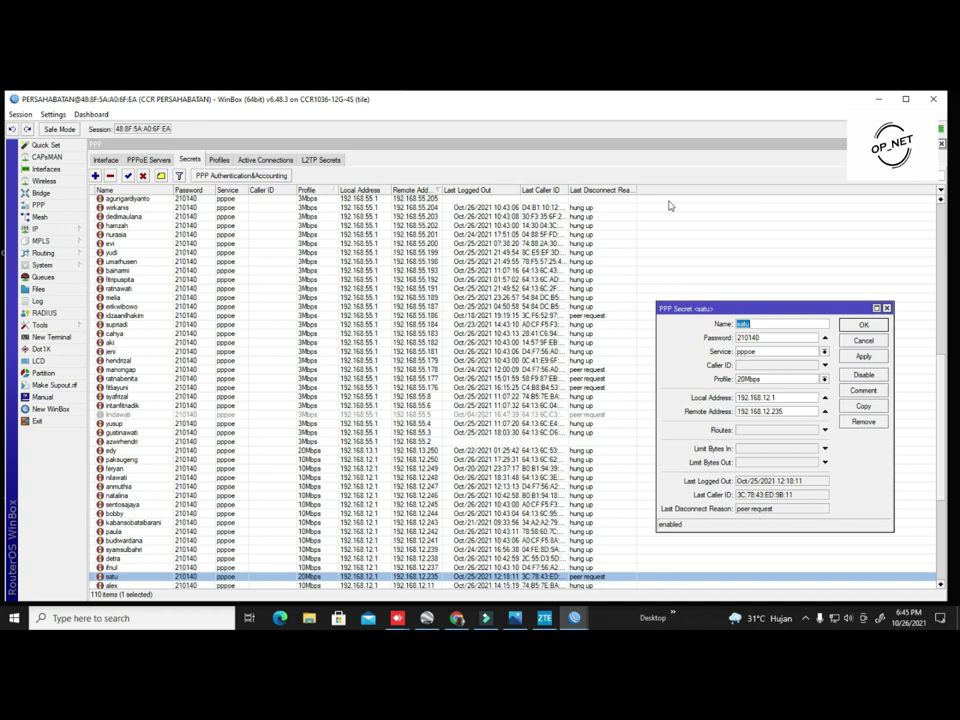
left_click(824, 398)
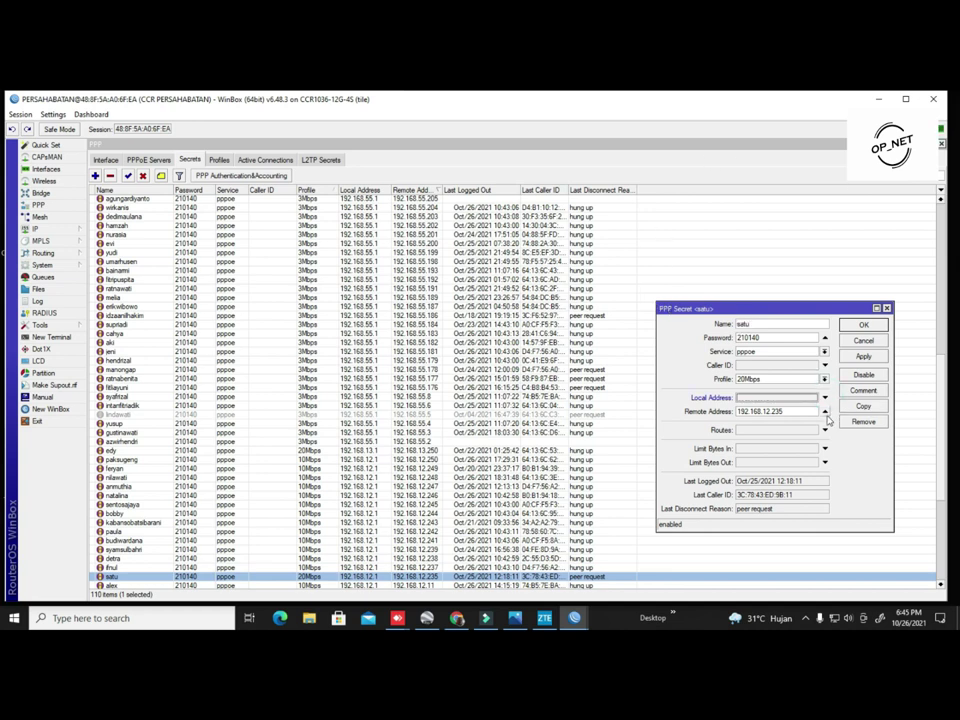
left_click(821, 412)
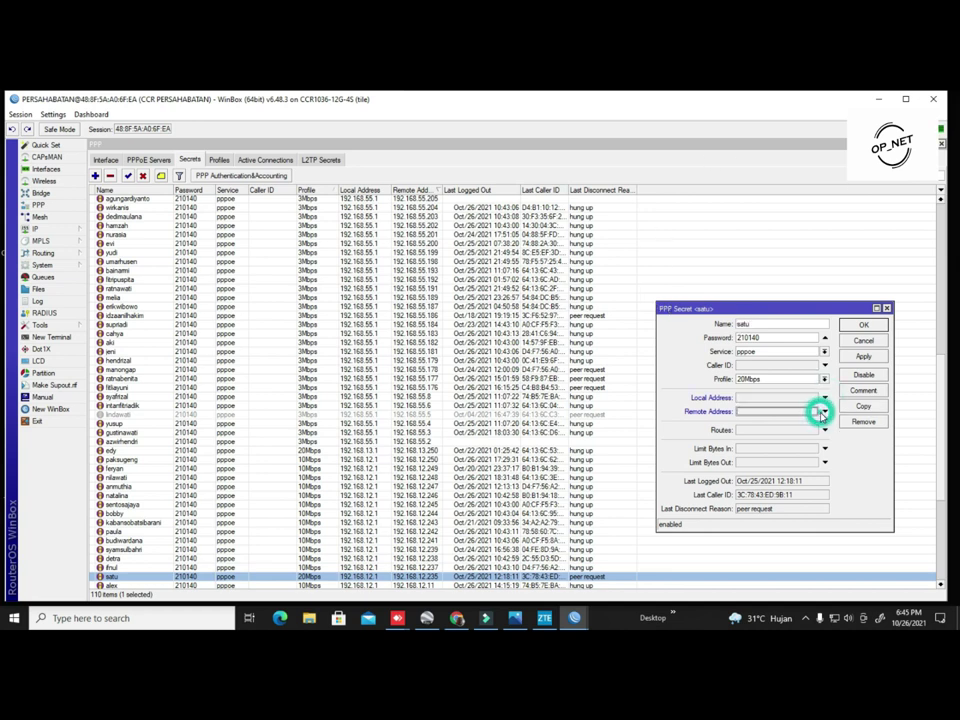
left_click(886, 308)
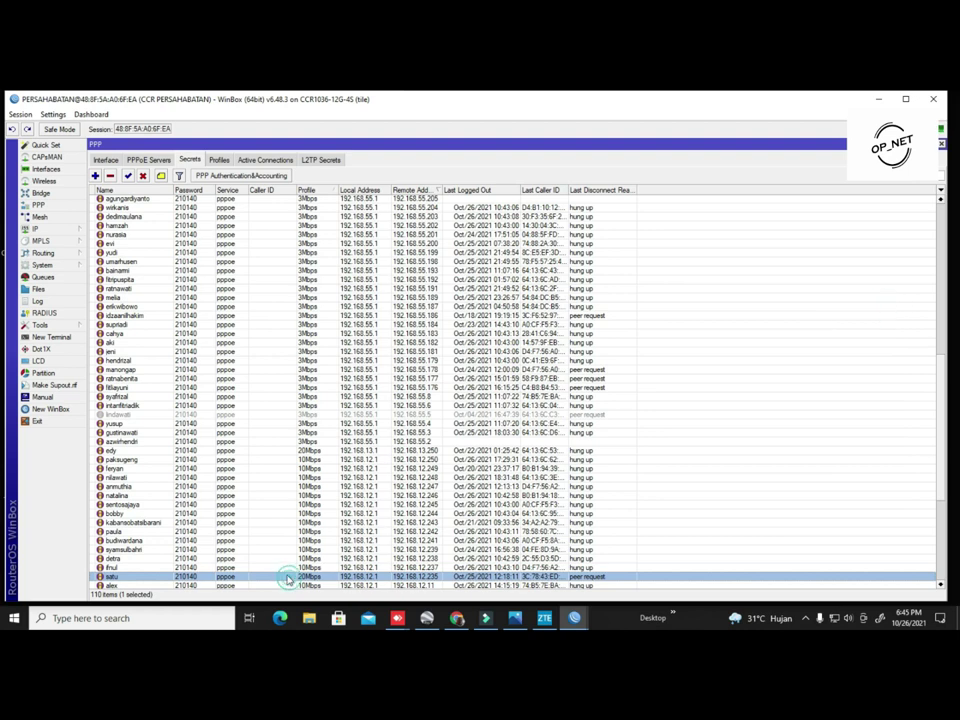
left_click(111, 176)
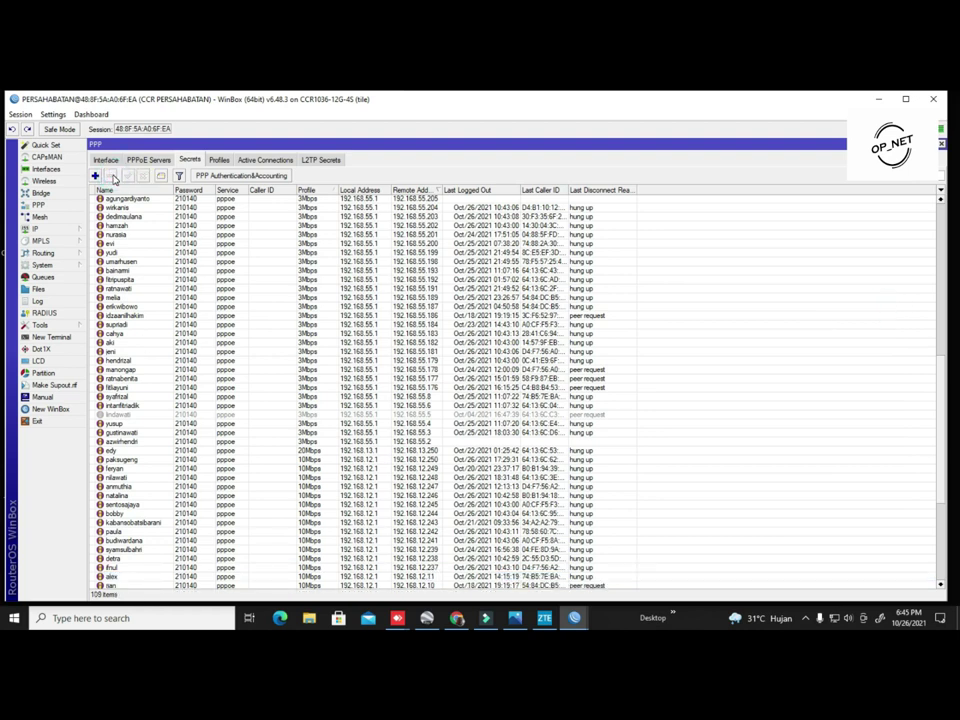
Step: Add a new PPP secret with name, password, service pppoe and profile 30Mbps
left_click(95, 176)
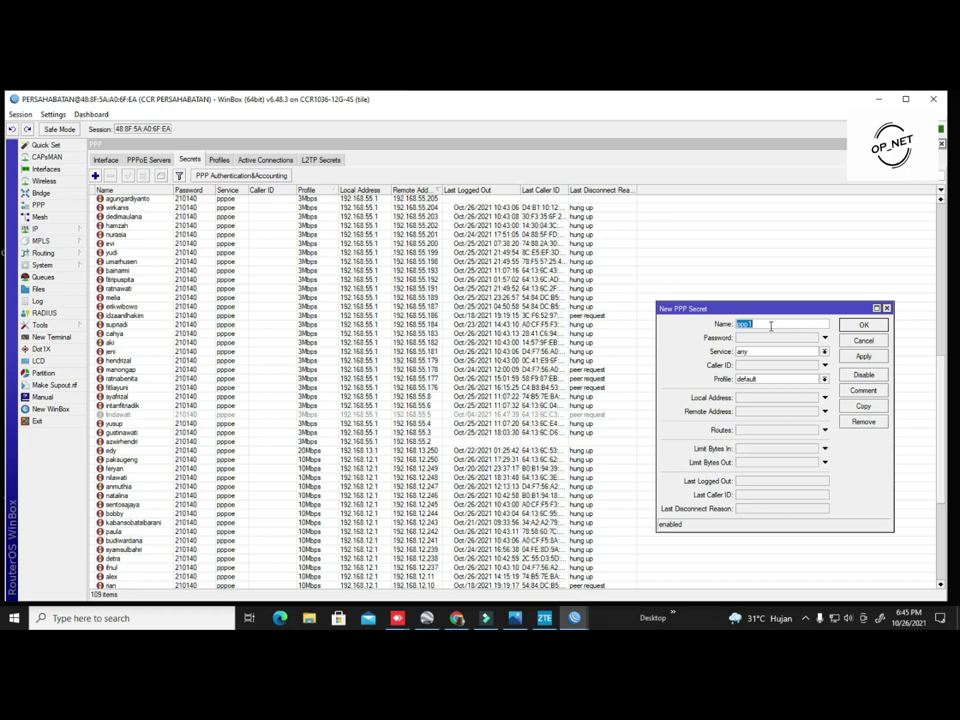
key("BackSpace")
left_click(769, 338)
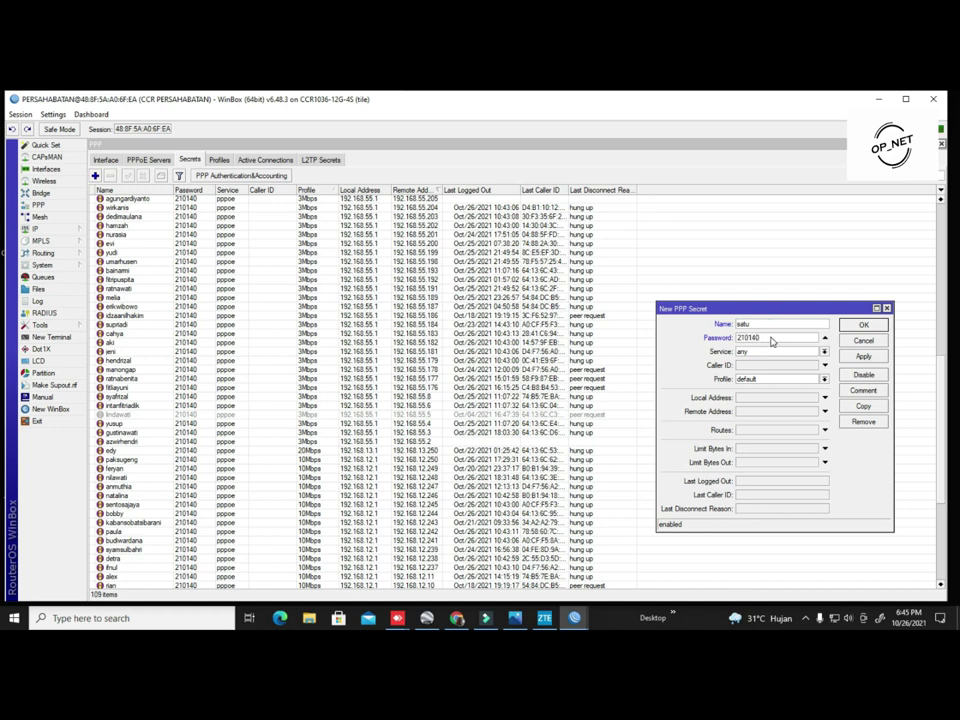
left_click(814, 352)
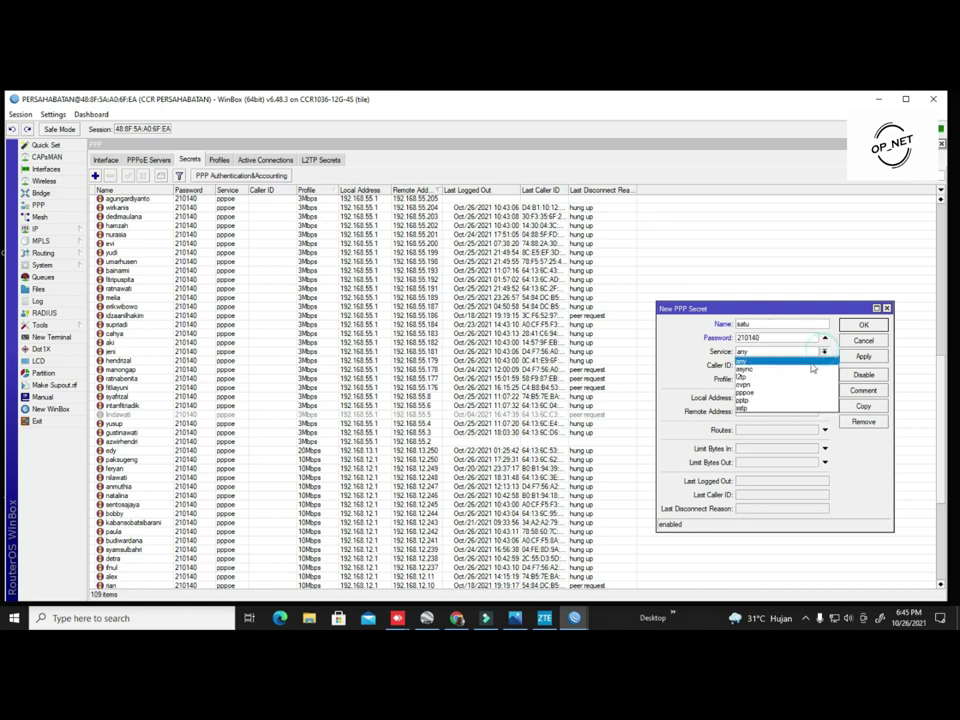
left_click(790, 392)
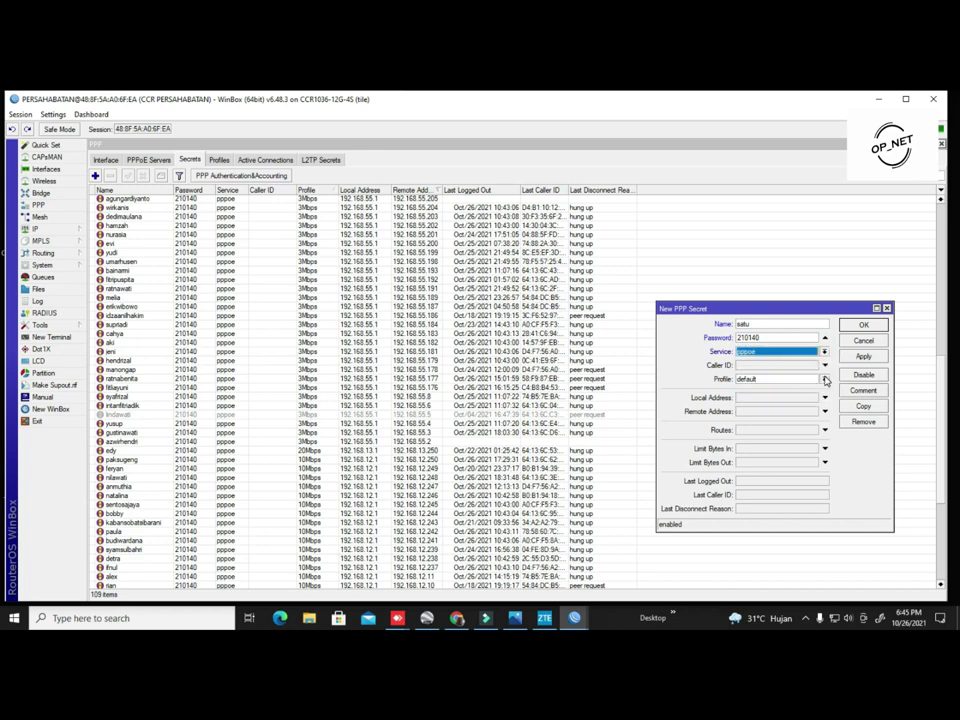
left_click(825, 380)
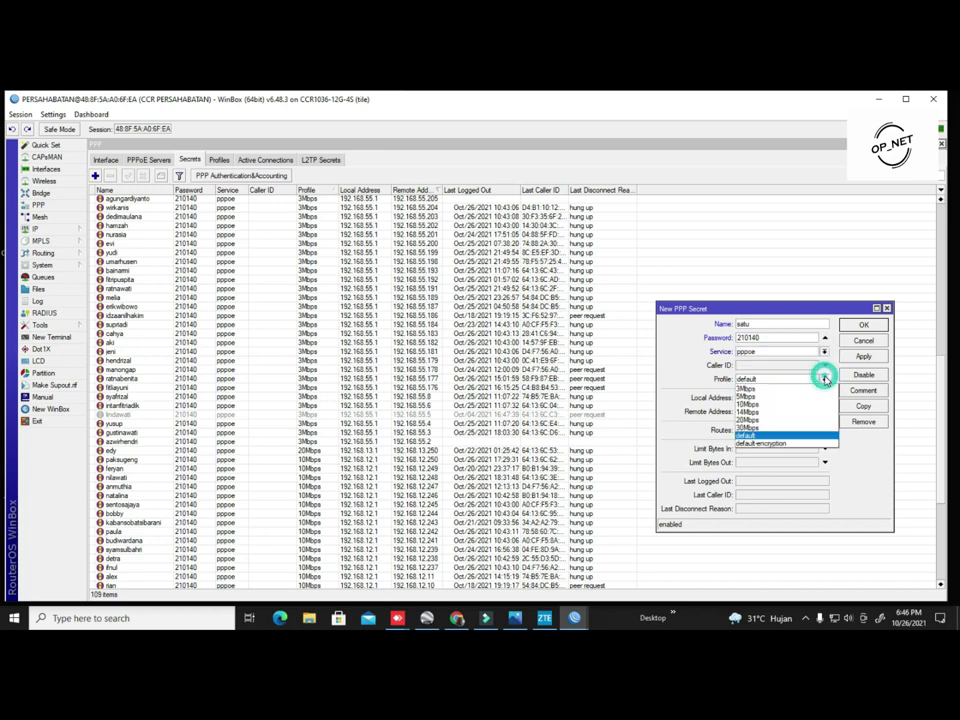
left_click(781, 429)
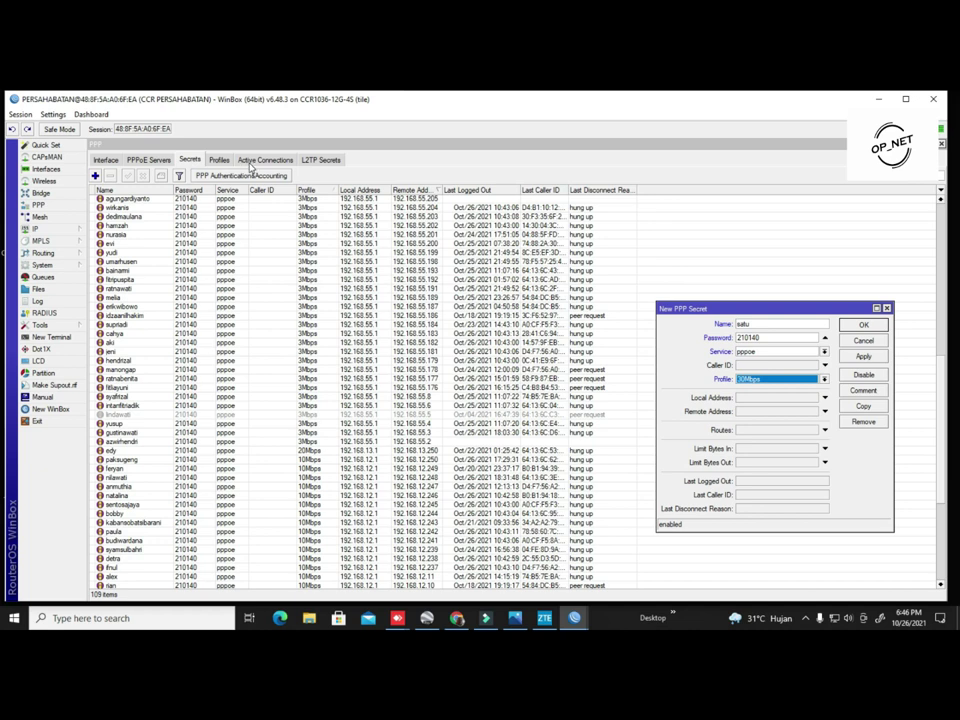
left_click(863, 359)
left_click(864, 326)
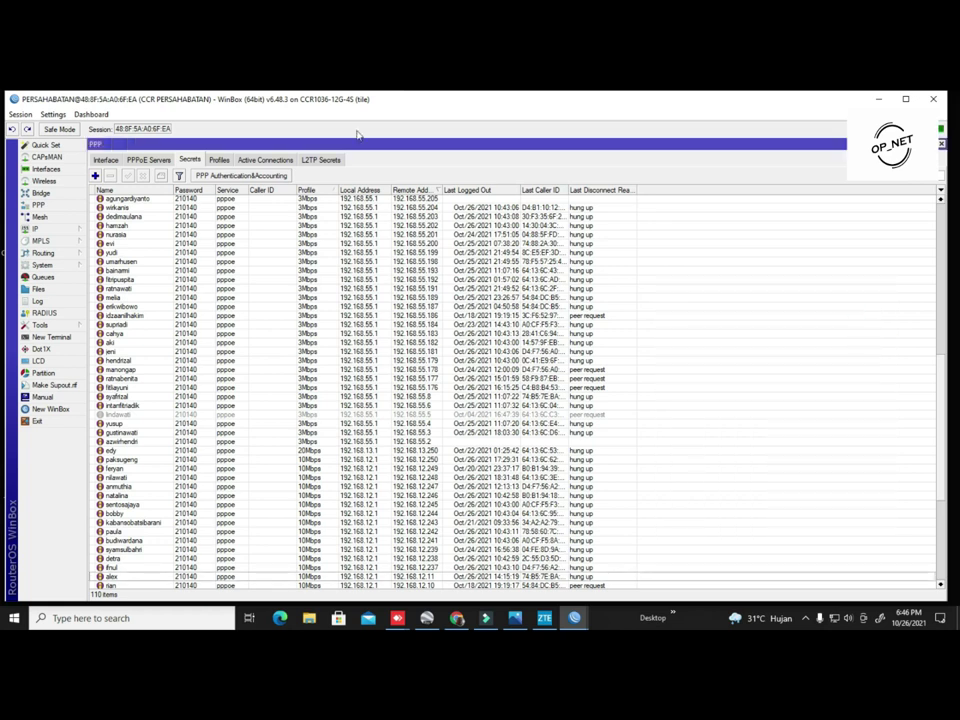
Step: Show the Active Connections list and scroll through its 75 entries
left_click(278, 163)
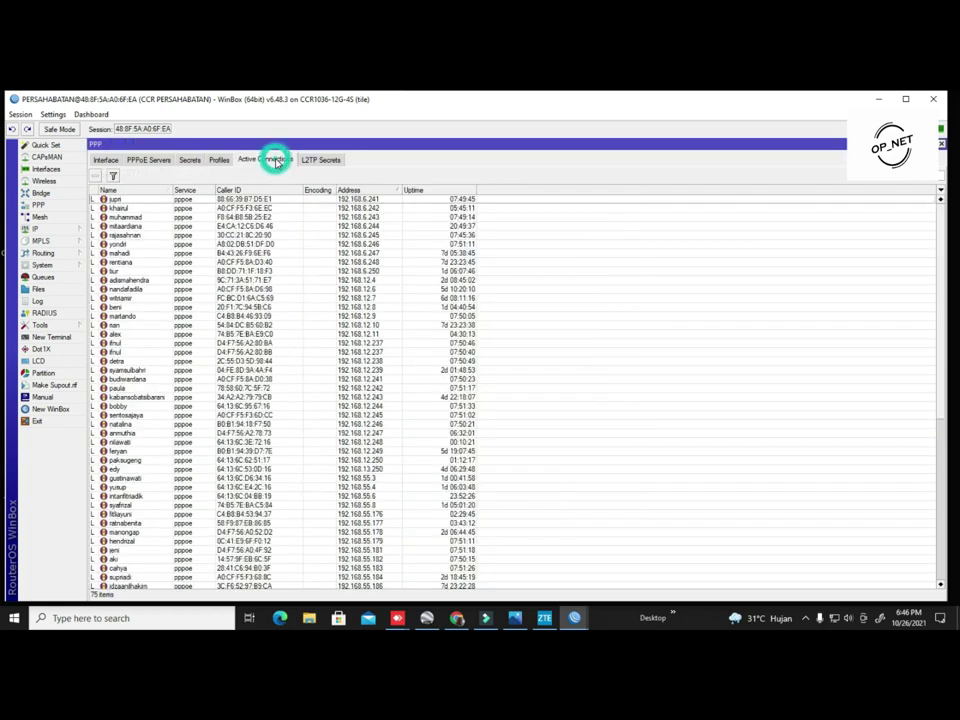
scroll(262, 343, "down", 8)
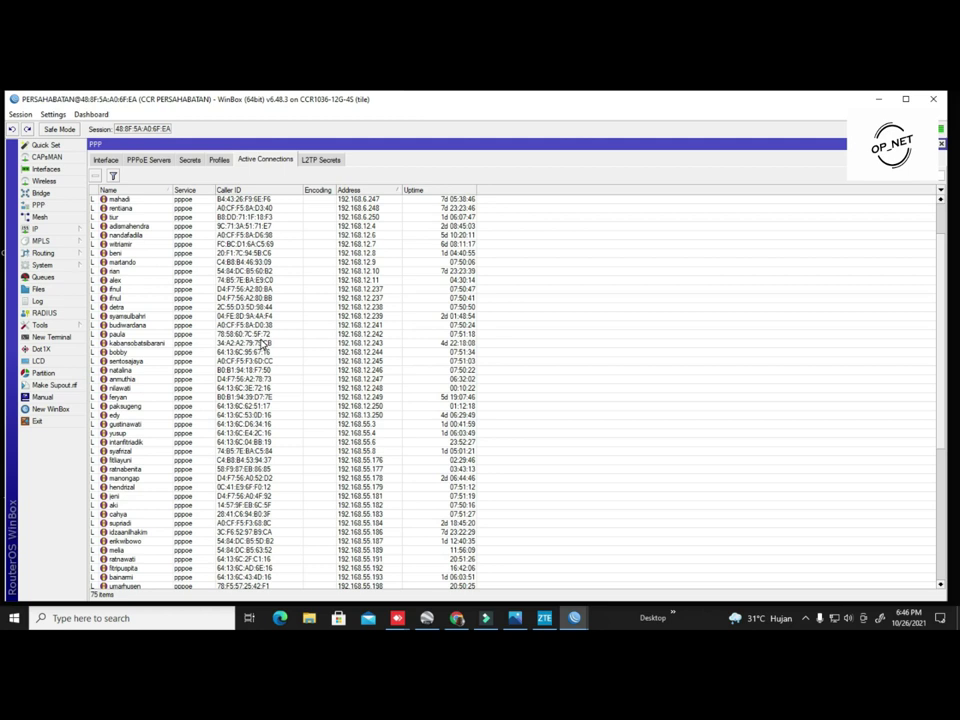
scroll(262, 343, "down", 4)
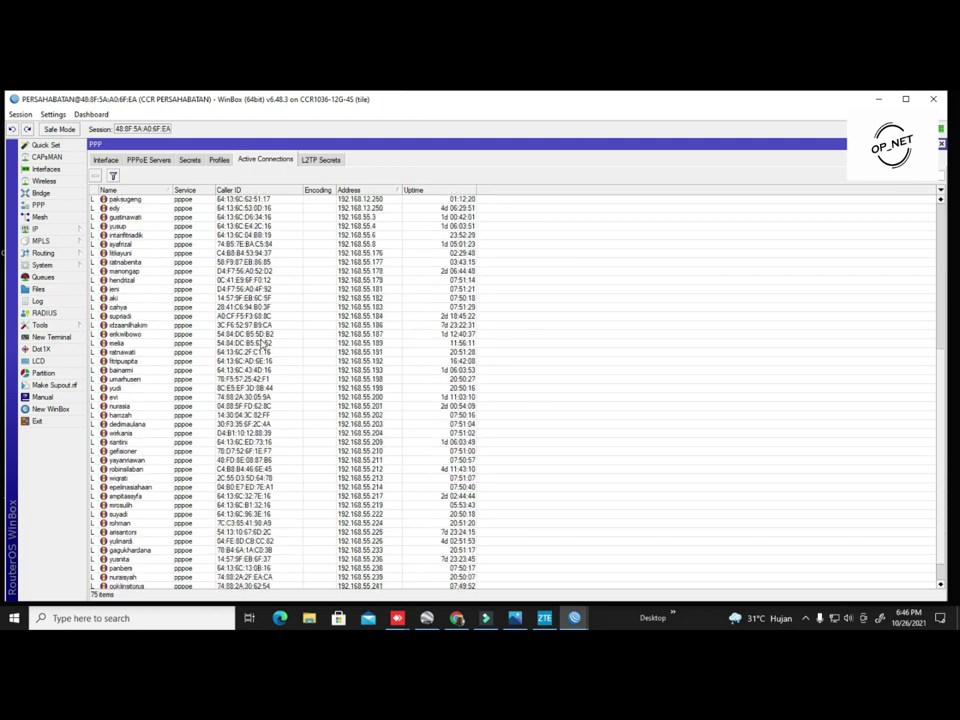
scroll(215, 422, "up", 2)
scroll(215, 422, "up", 6)
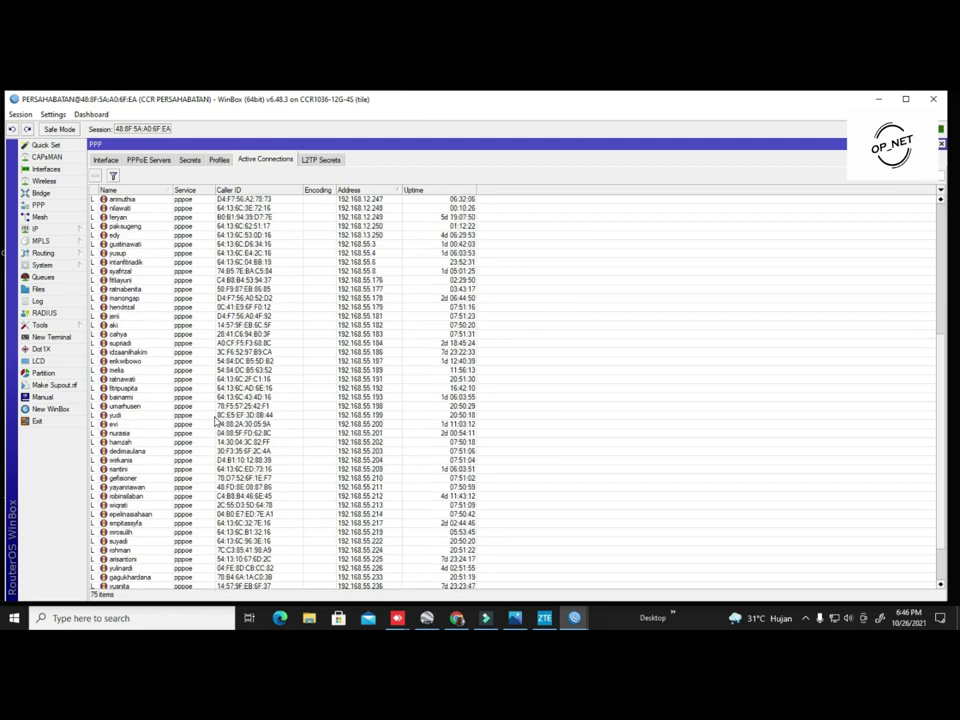
scroll(215, 422, "up", 3)
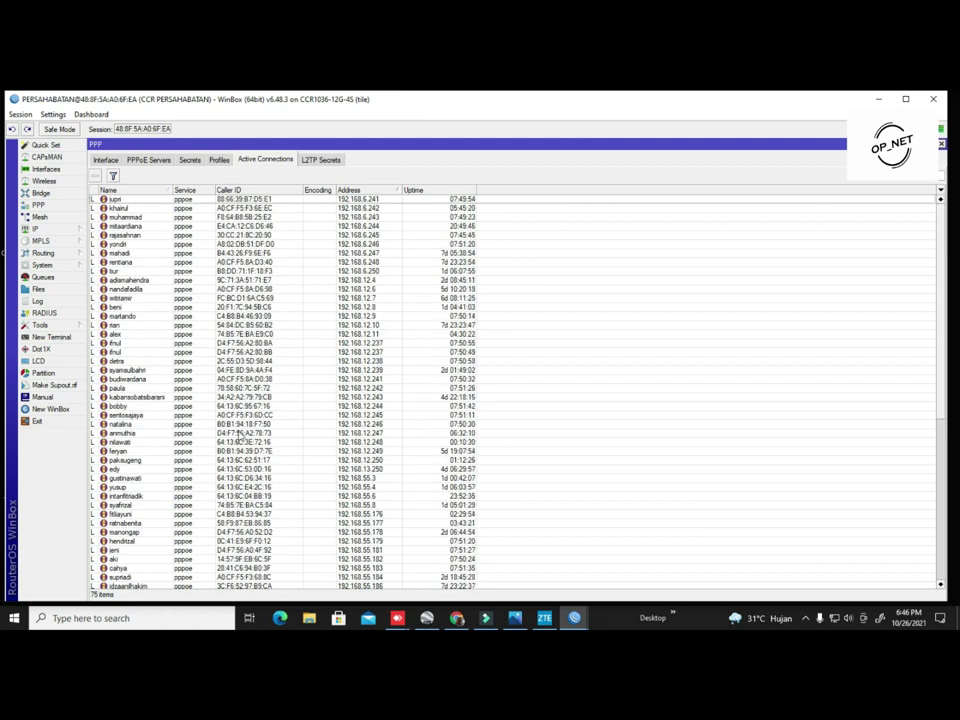
Step: Open ONU Manager for OLT_PERSAHABATAN and load the ONUs on card 1/GTGO
left_click(545, 620)
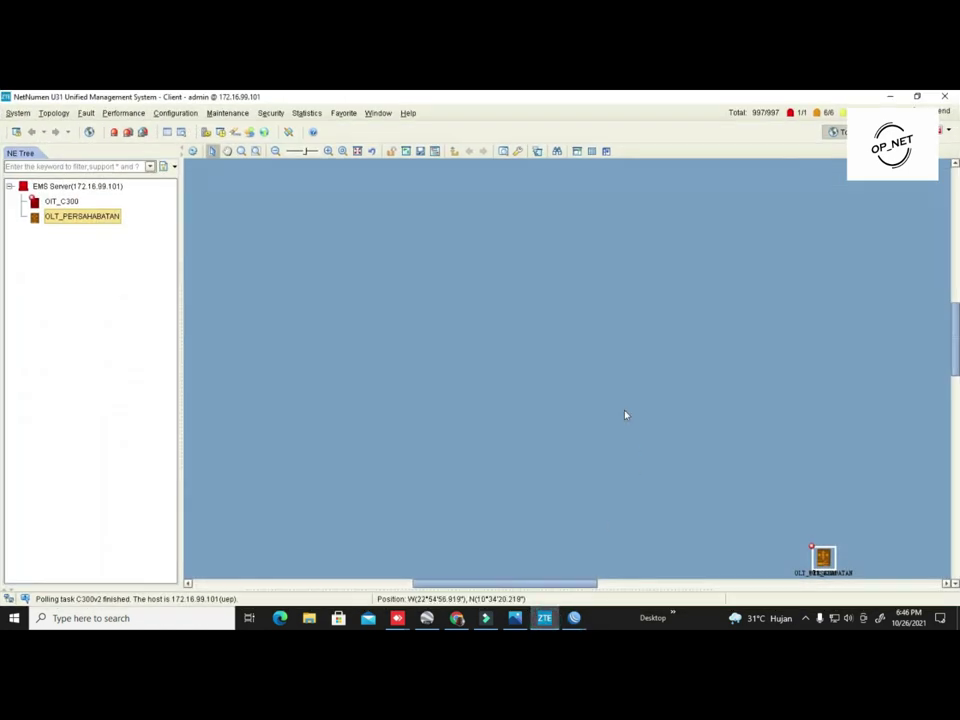
right_click(105, 218)
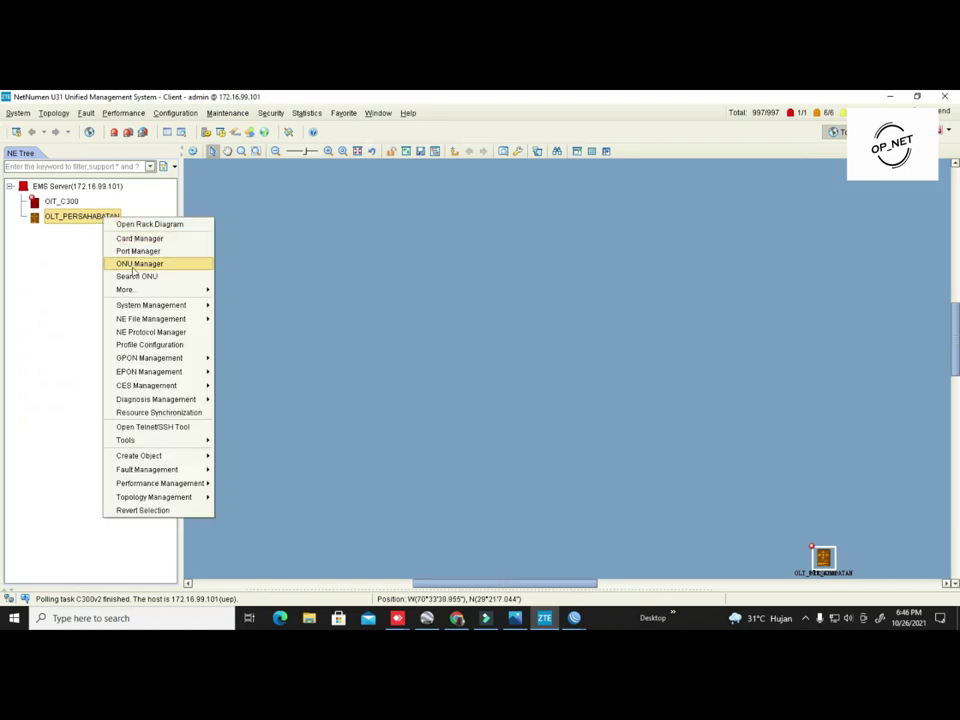
left_click(139, 264)
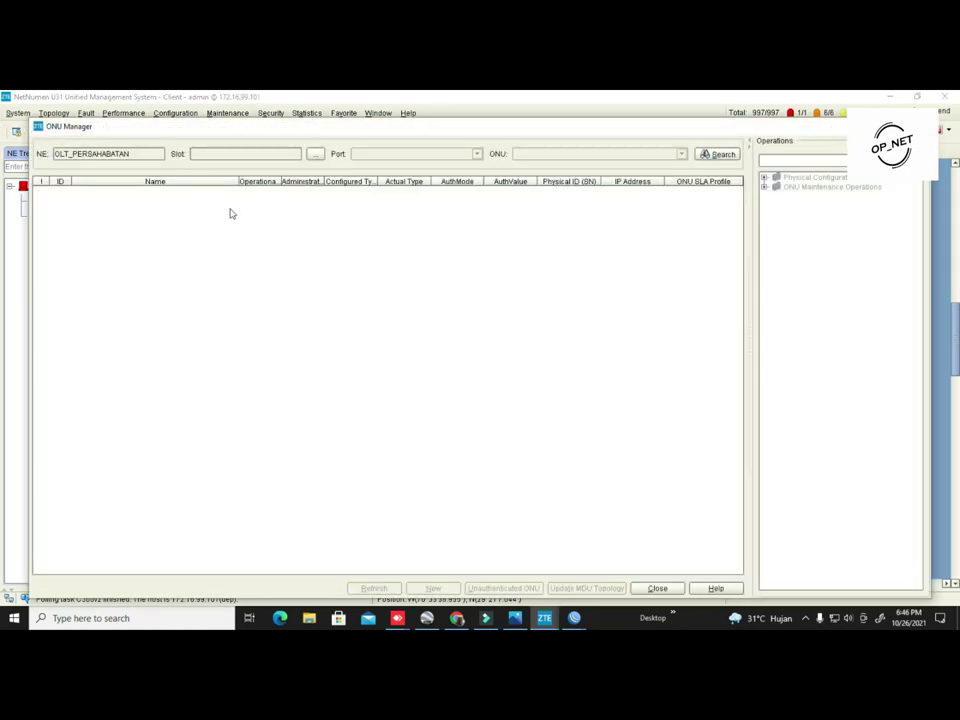
left_click(315, 154)
double_click(421, 263)
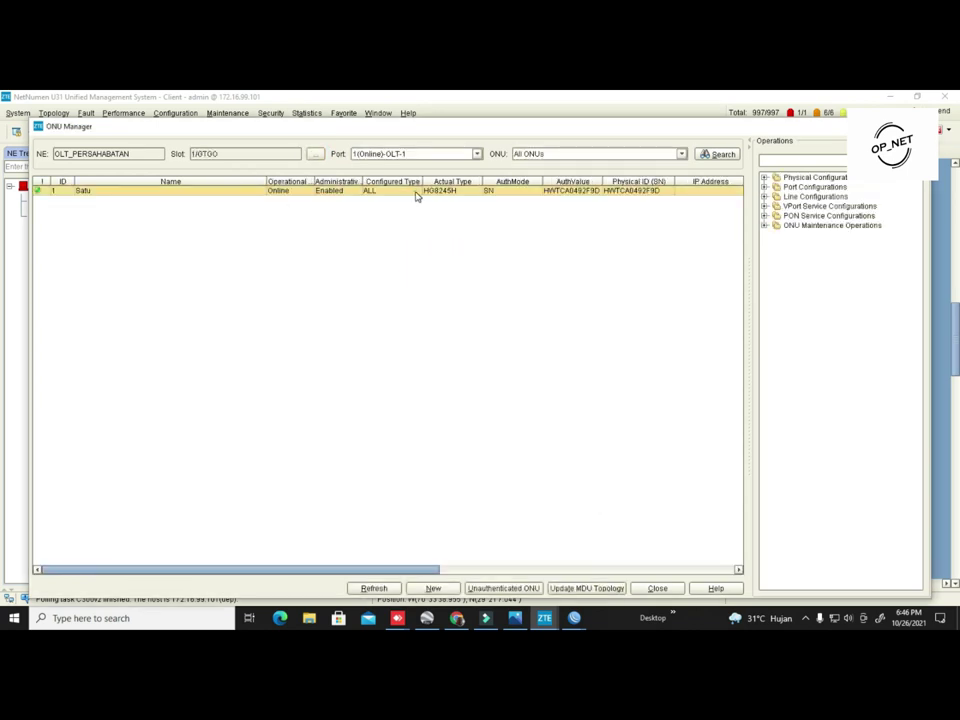
Step: Reboot ONU Satu from Physical Configuration, confirm, and refresh the ONU list
left_click(811, 188)
double_click(811, 188)
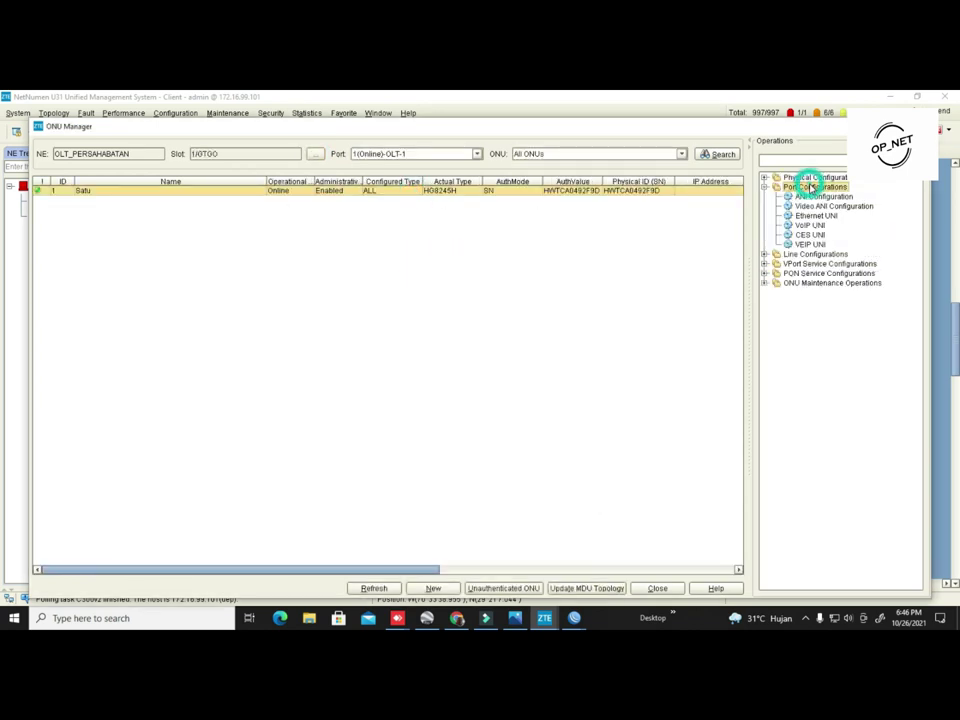
double_click(812, 177)
double_click(808, 215)
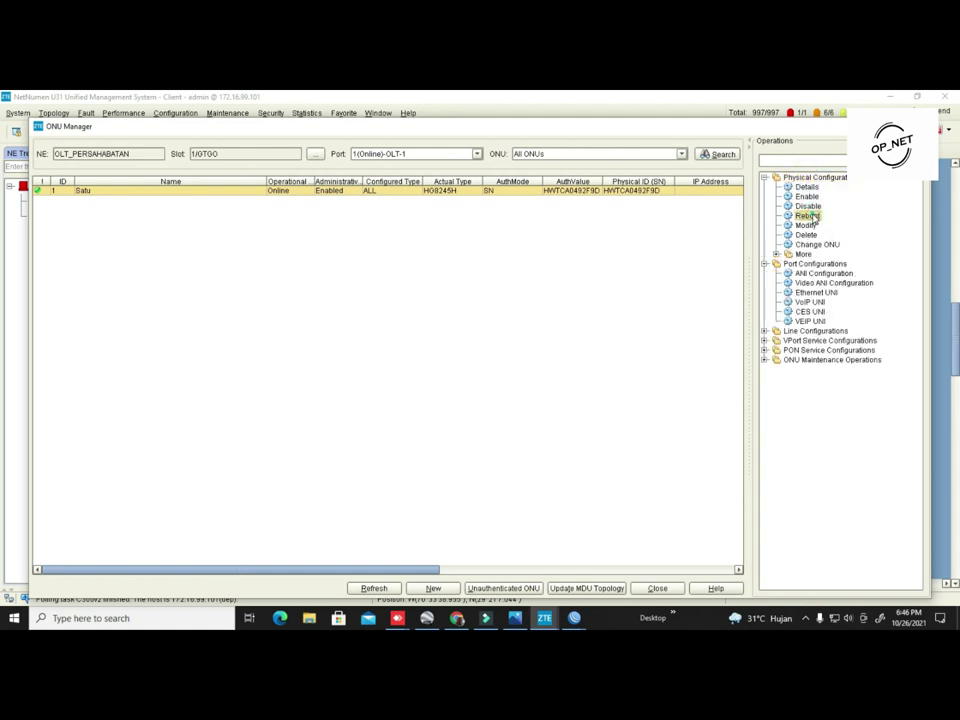
left_click(453, 381)
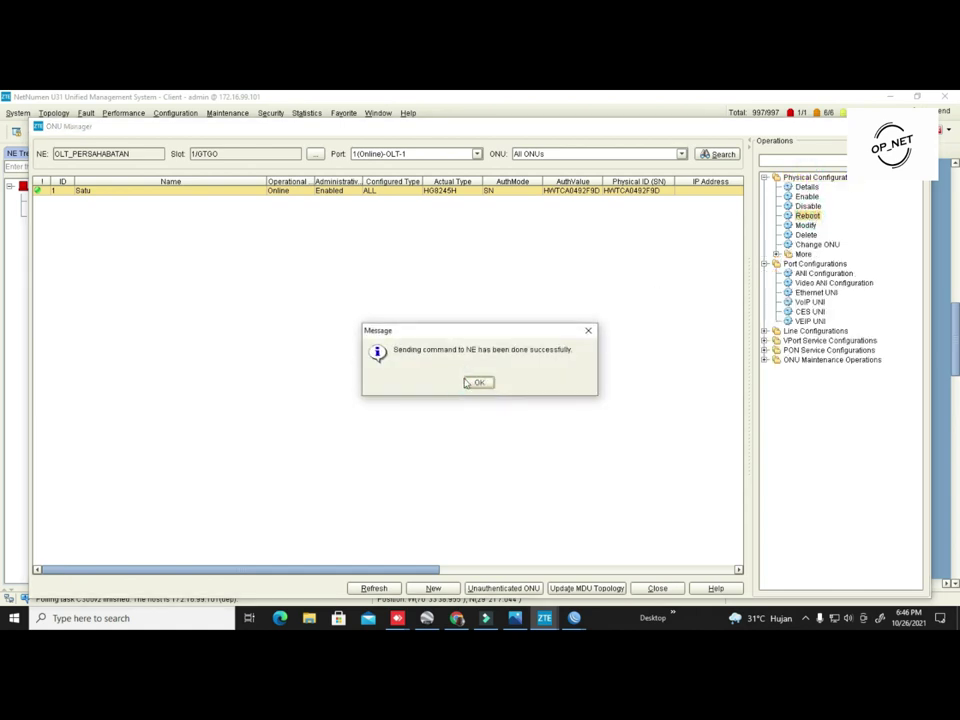
left_click(480, 379)
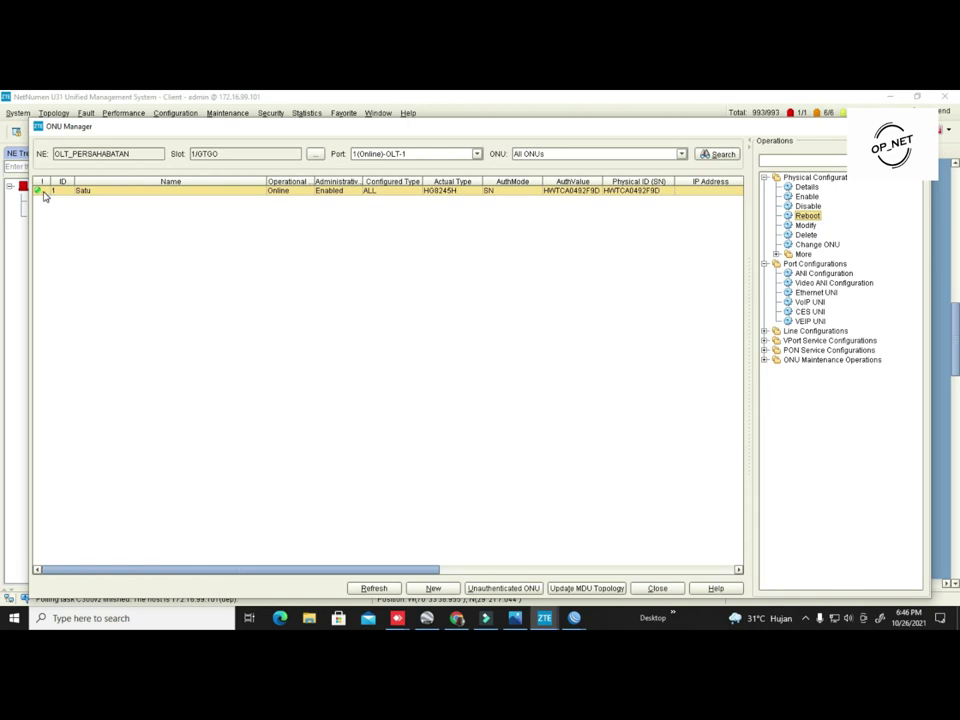
left_click(382, 589)
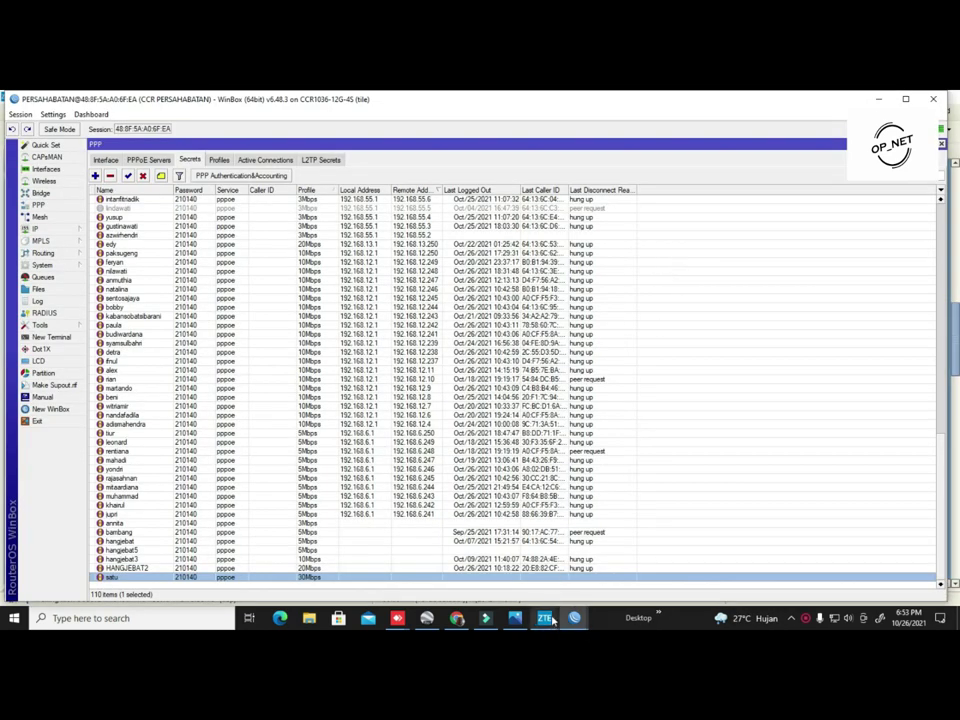
Step: Refresh the NetNumen ONU list to check that Satu is back online
mouse_move(547, 618)
left_click(608, 567)
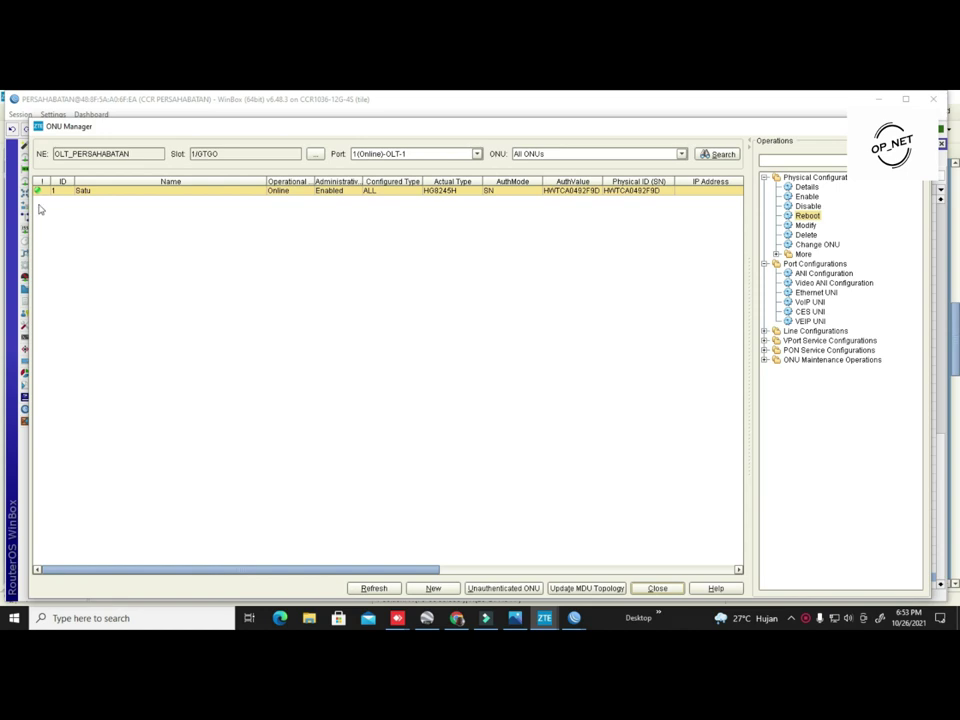
left_click(373, 588)
Step: Ping satu's active connection at 192.168.40.250 in WinBox, confirming 0% packet loss
key("alt+Tab")
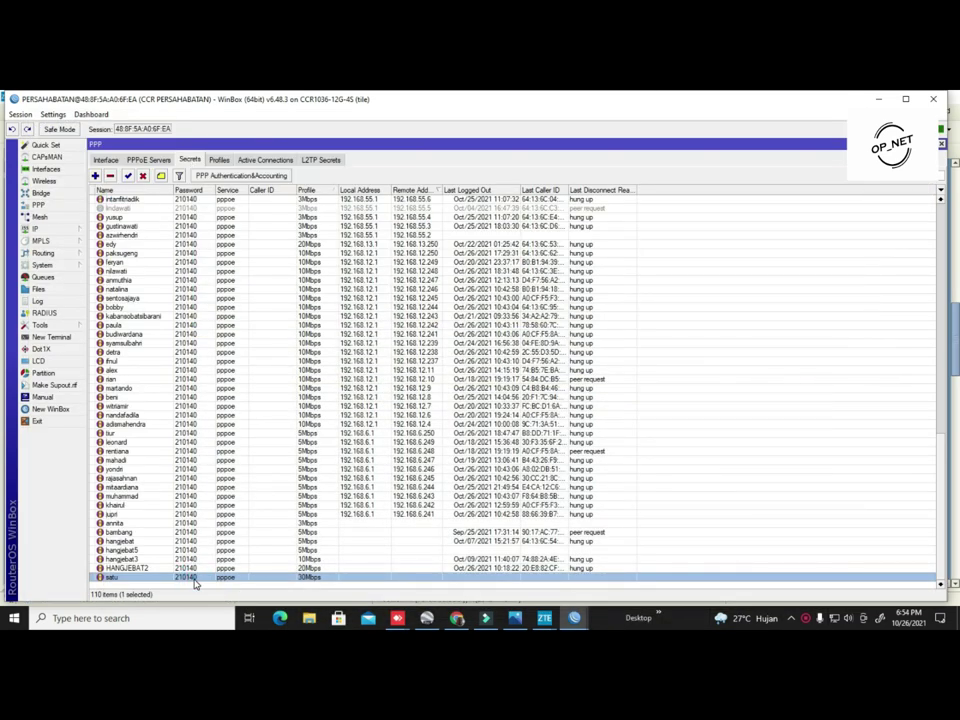
left_click(268, 160)
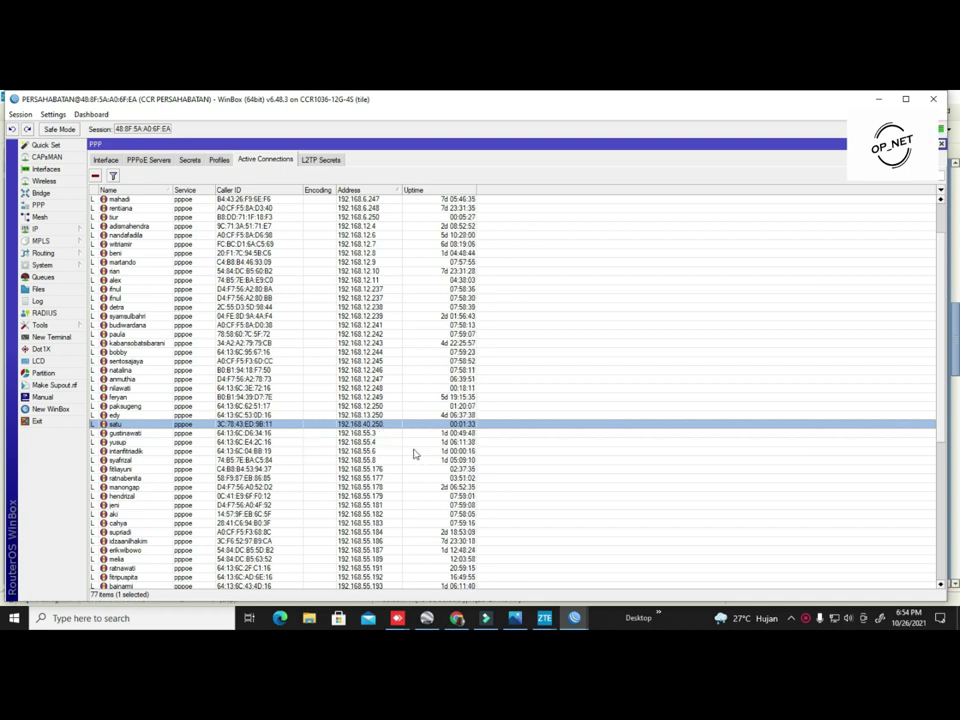
double_click(432, 425)
left_click(810, 271)
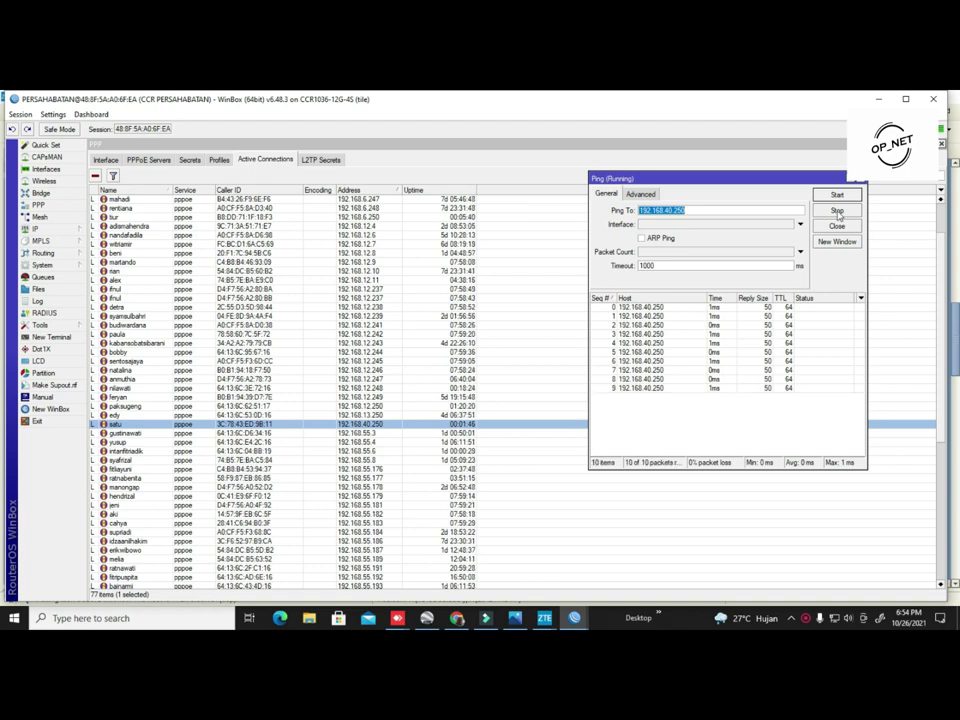
left_click(864, 181)
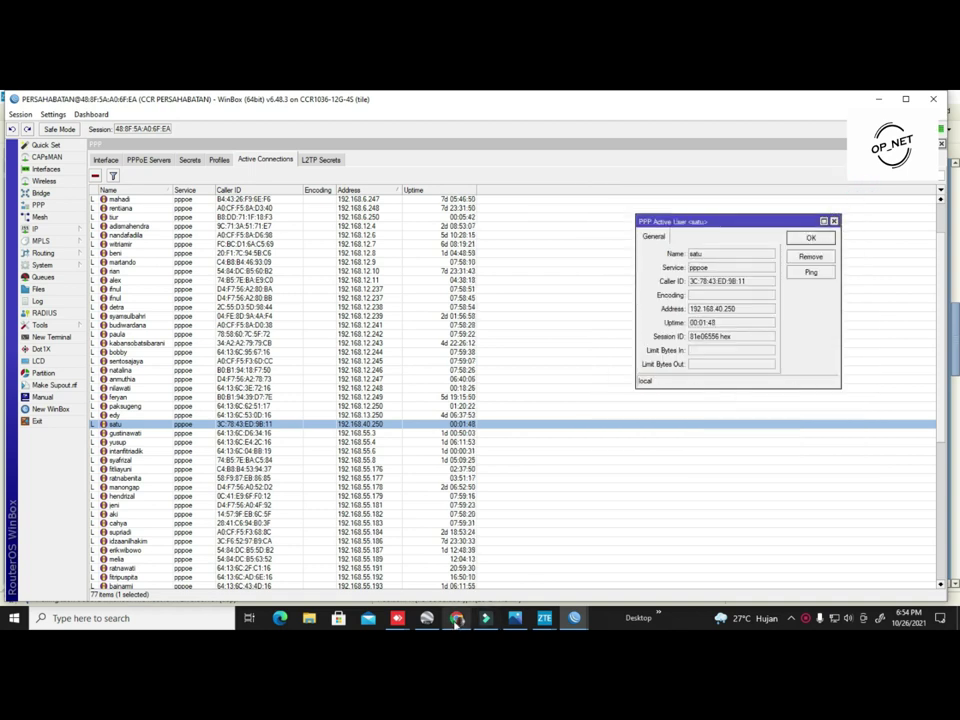
left_click(457, 618)
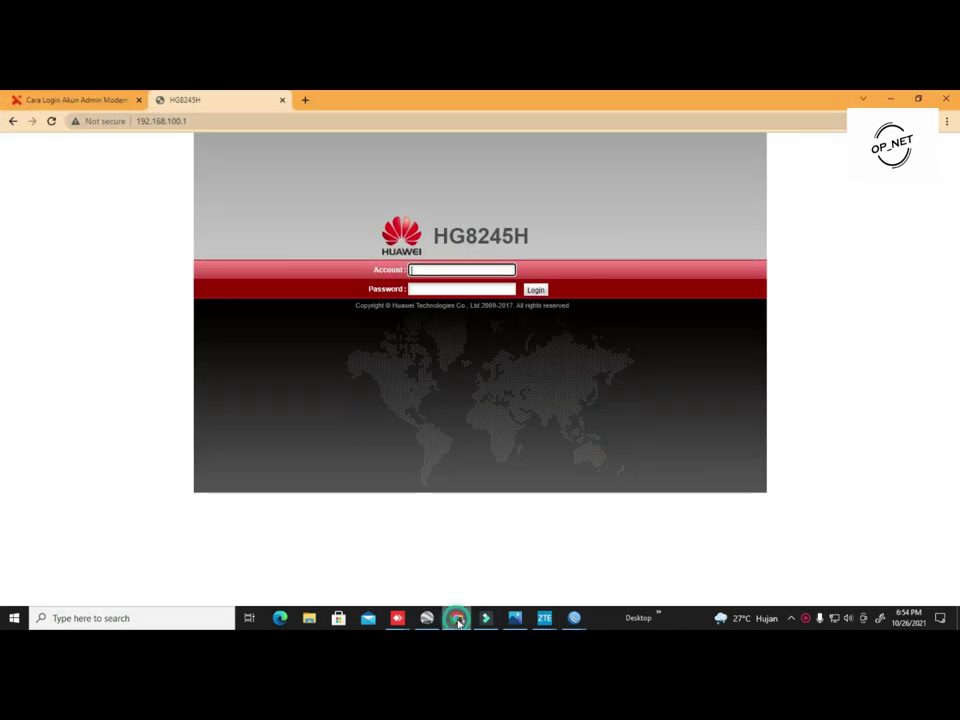
Step: Reload 192.168.100.1 and connect the PC to the Sahabat_Hotspot Wi-Fi network
left_click(214, 122)
key("Return")
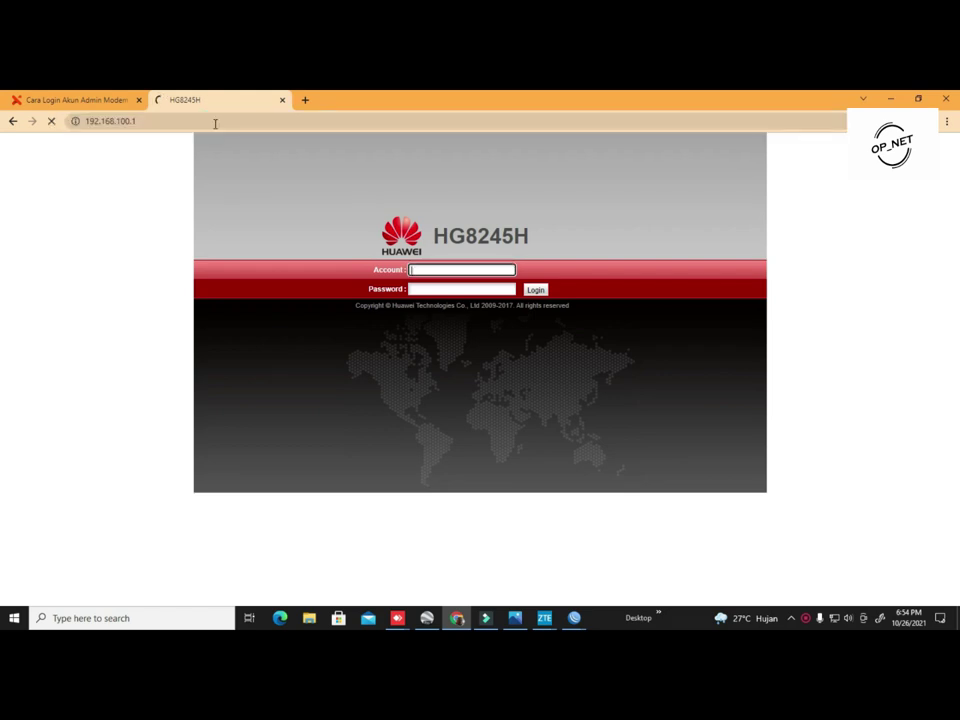
left_click(836, 619)
left_click(808, 328)
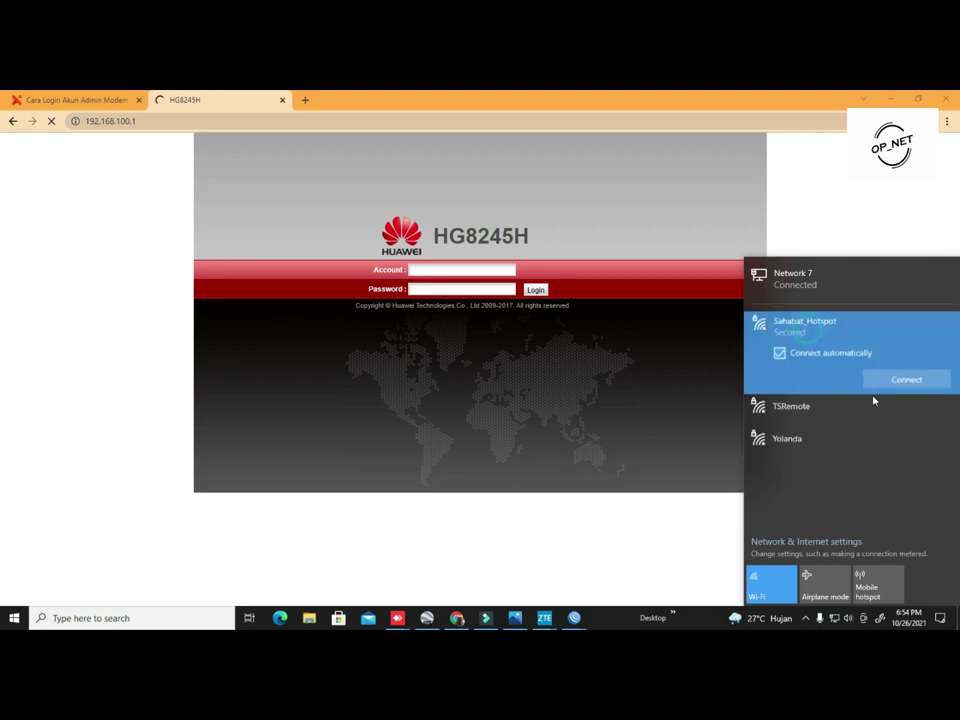
left_click(900, 379)
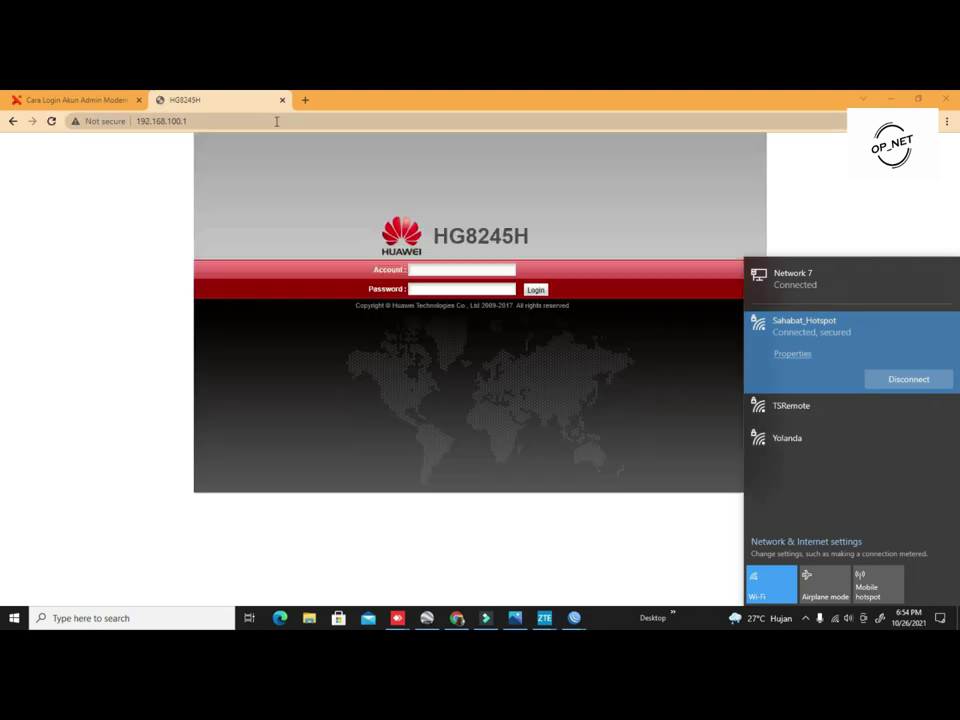
Step: Log in to the HG8245H router using the saved account credentials
left_click(446, 270)
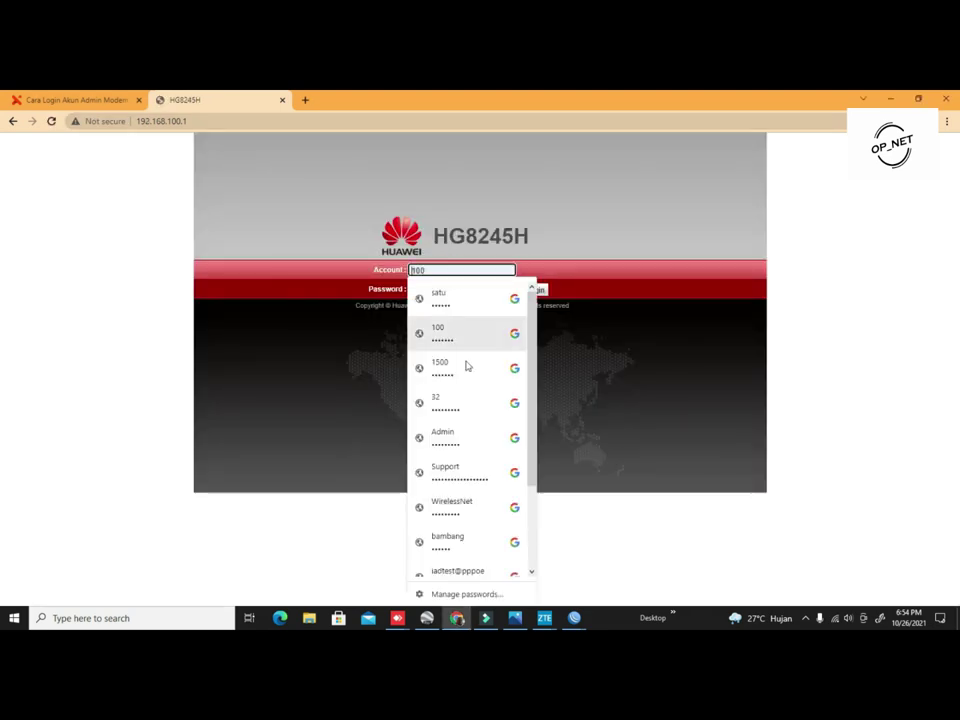
left_click(470, 472)
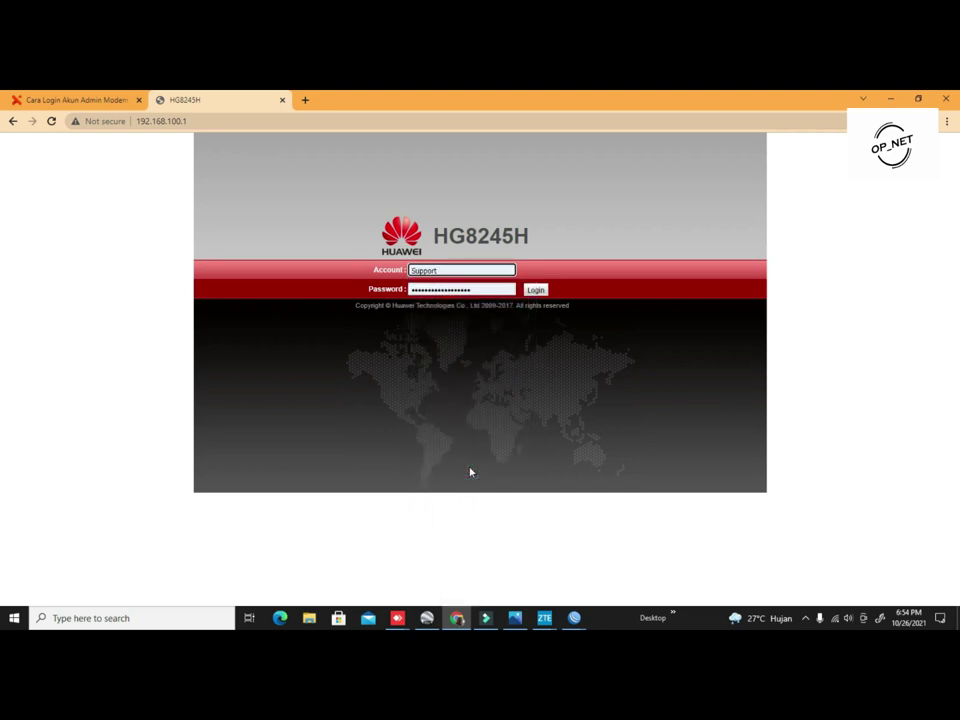
left_click(536, 290)
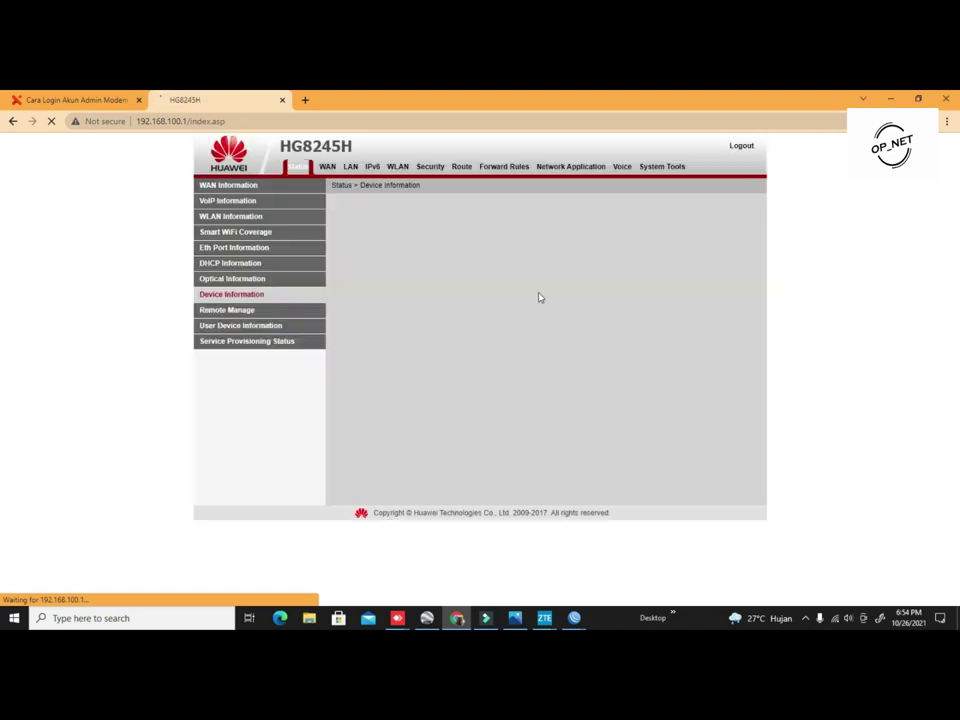
Step: Show WAN Information confirming 1_INTERNET_R_VID_1000 is Connected at 192.168.40.250
left_click(322, 168)
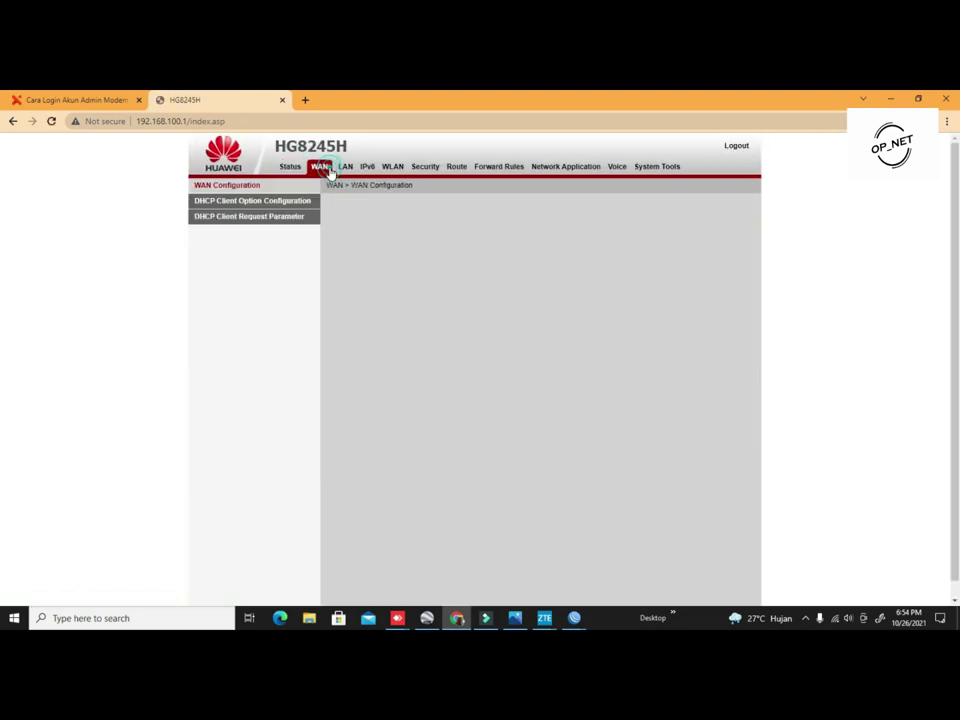
double_click(234, 186)
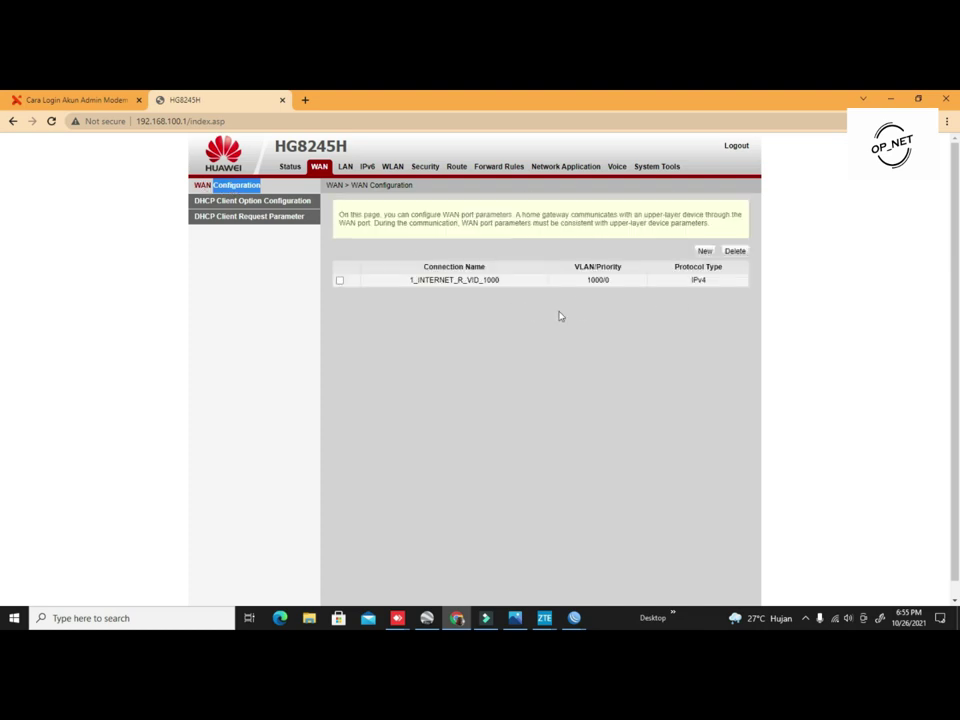
left_click(290, 167)
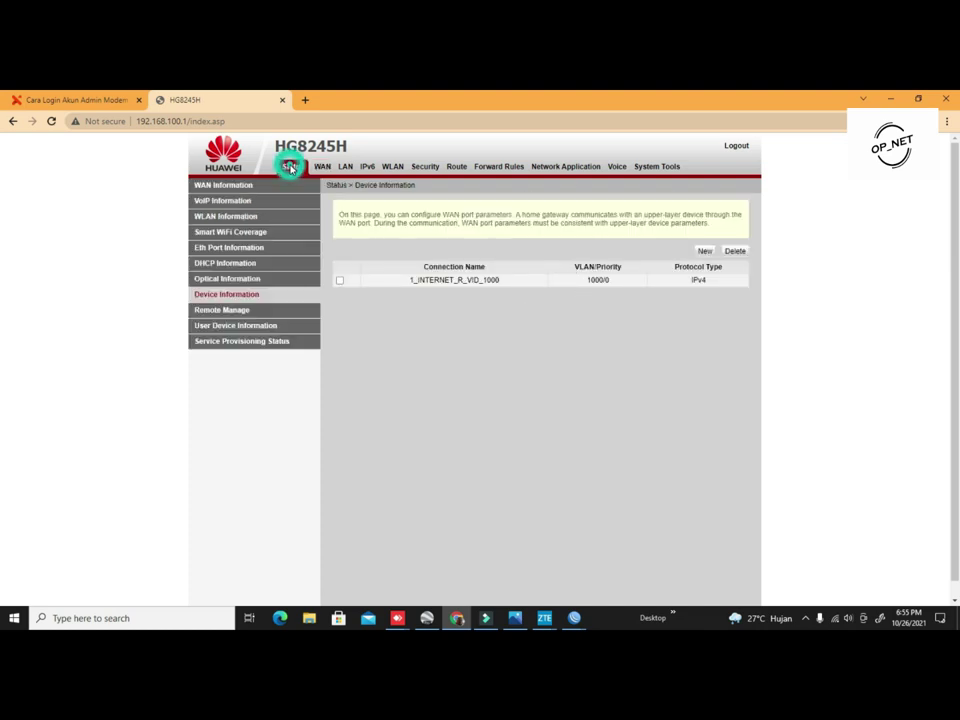
double_click(226, 186)
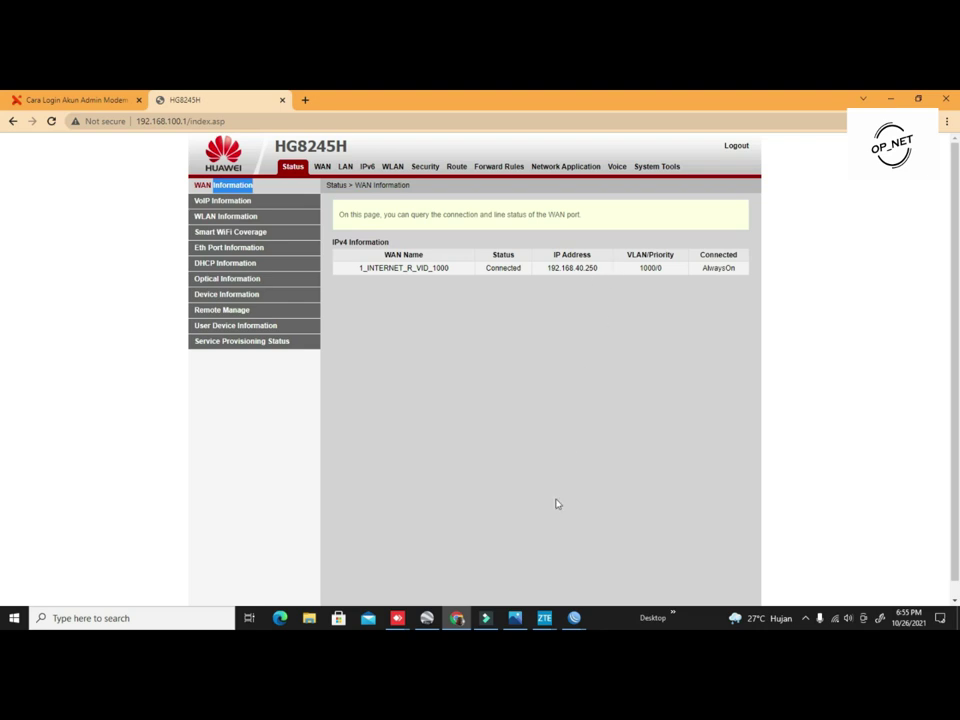
Step: Return to WinBox and close satu's PPP Active User details
left_click(573, 617)
left_click(619, 568)
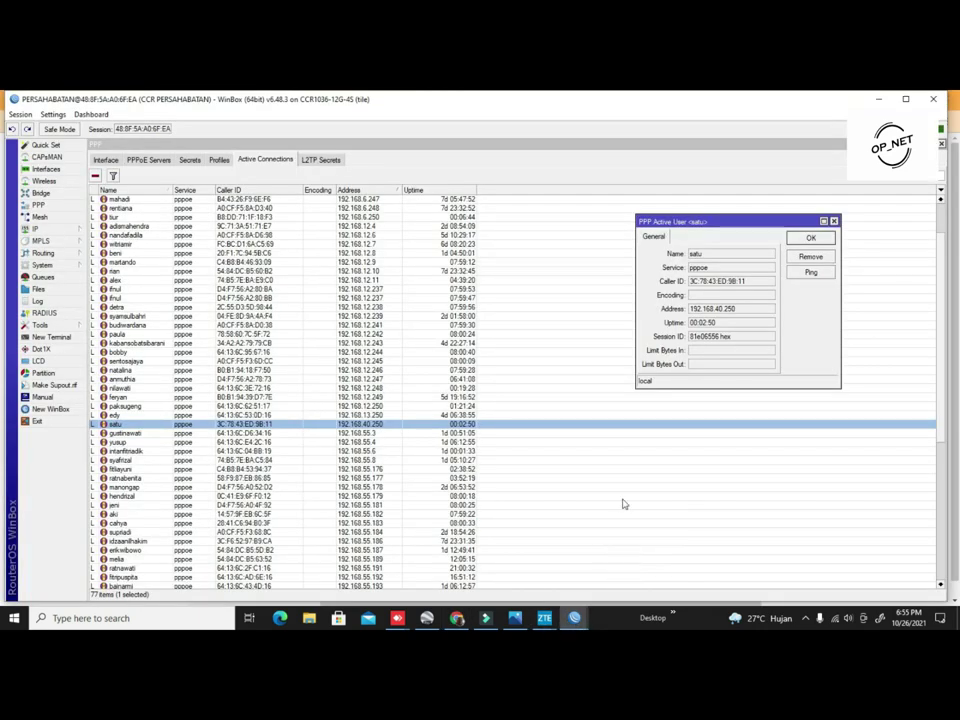
left_click(812, 238)
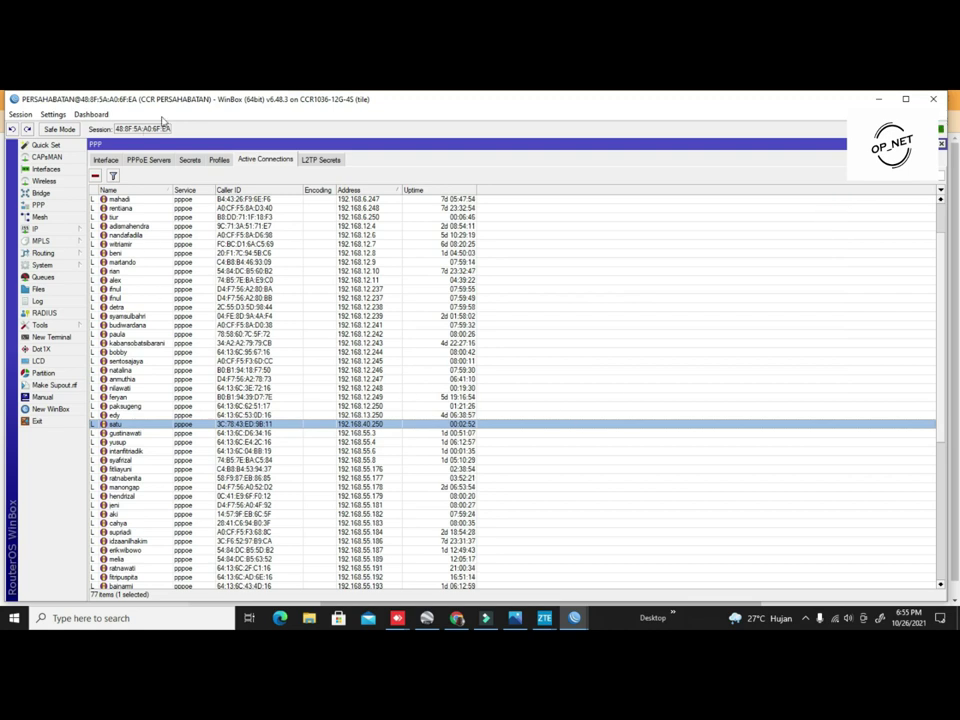
Step: Find pppoe-satu's 10M/30M simple queue, then view gambar 4.png full-screen in Photos
left_click(62, 276)
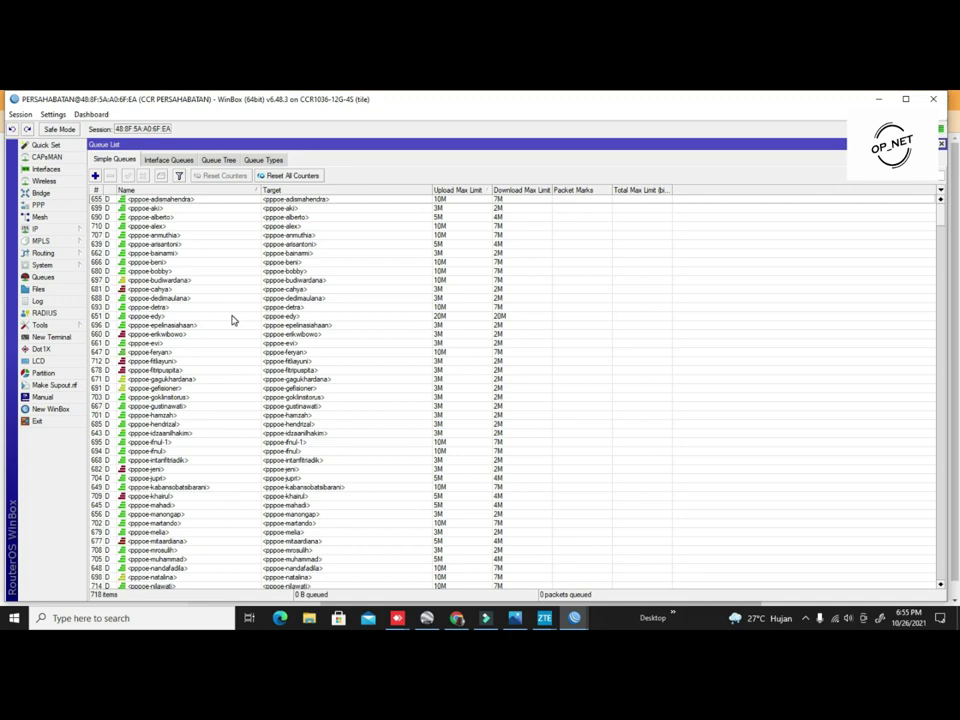
scroll(232, 320, "down", 3)
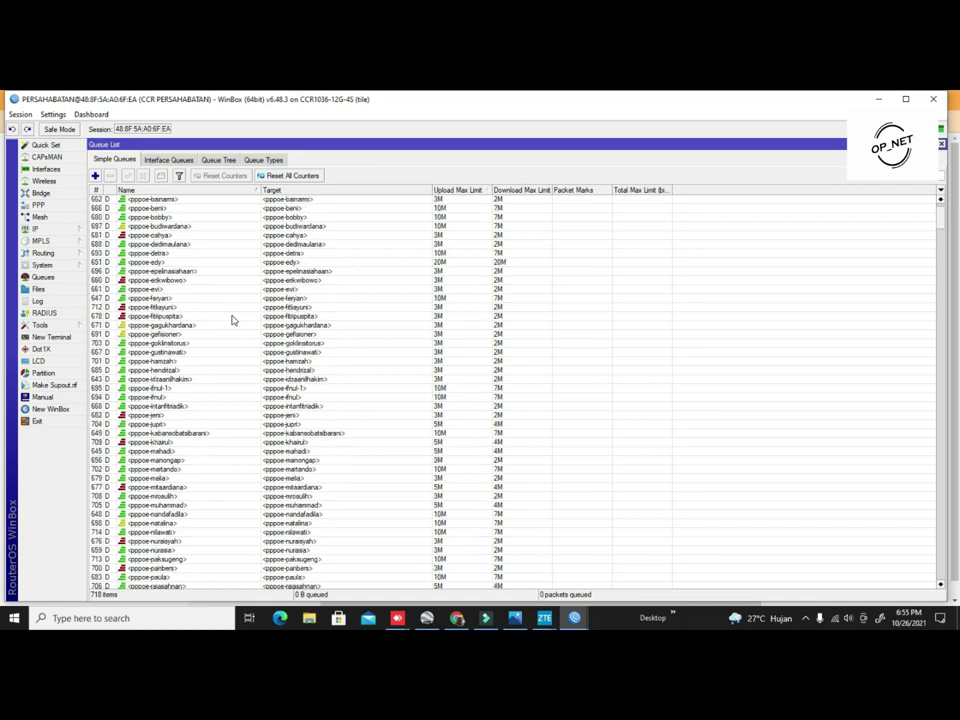
scroll(232, 320, "down", 4)
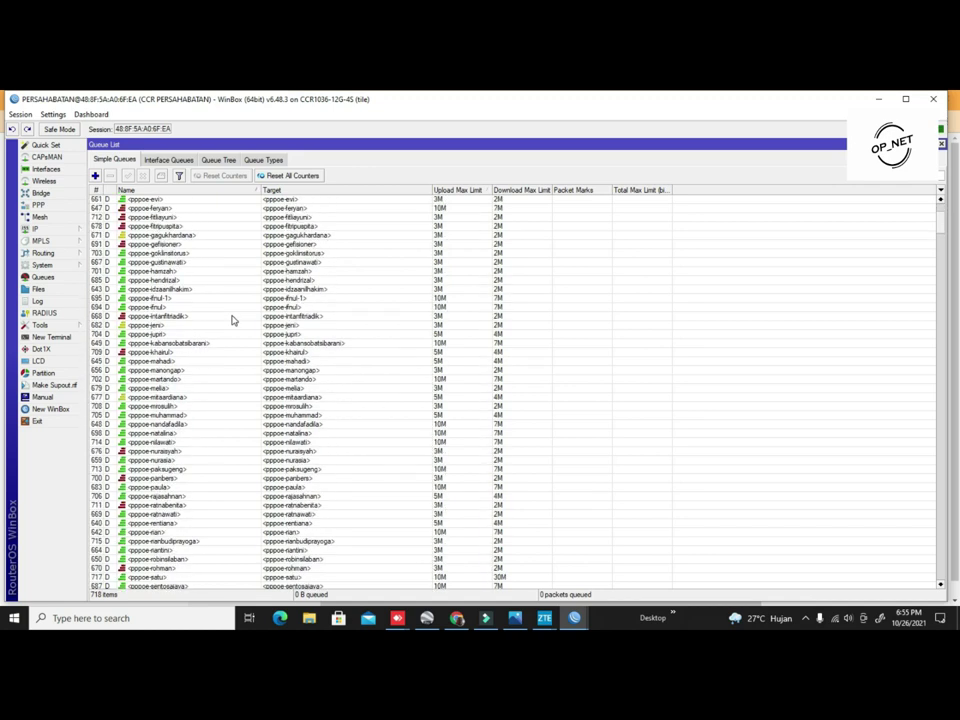
left_click(240, 542)
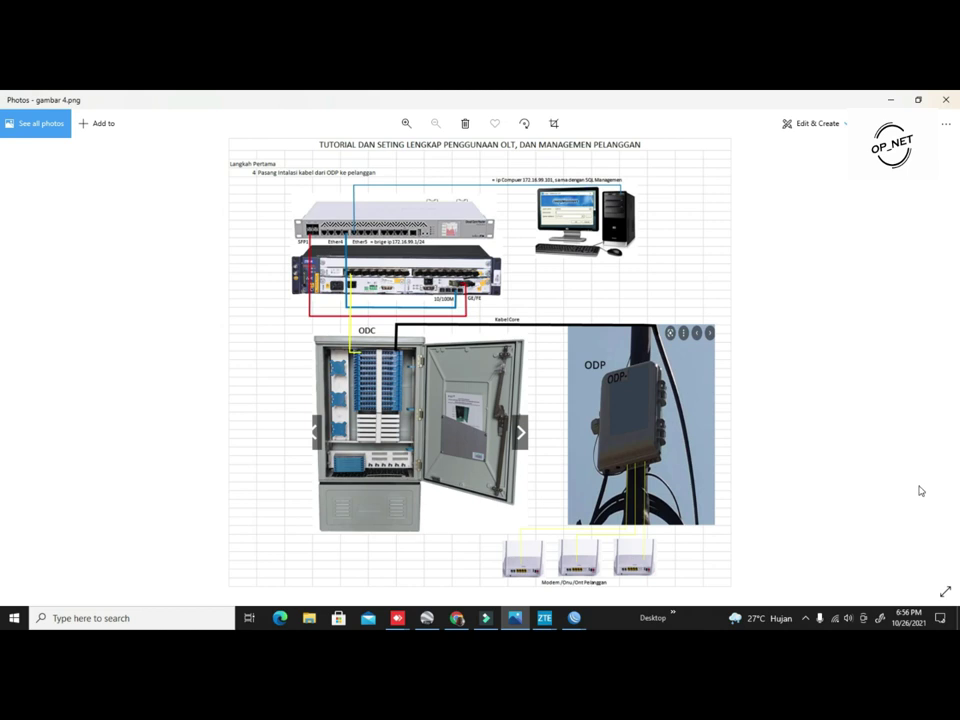
left_click(945, 591)
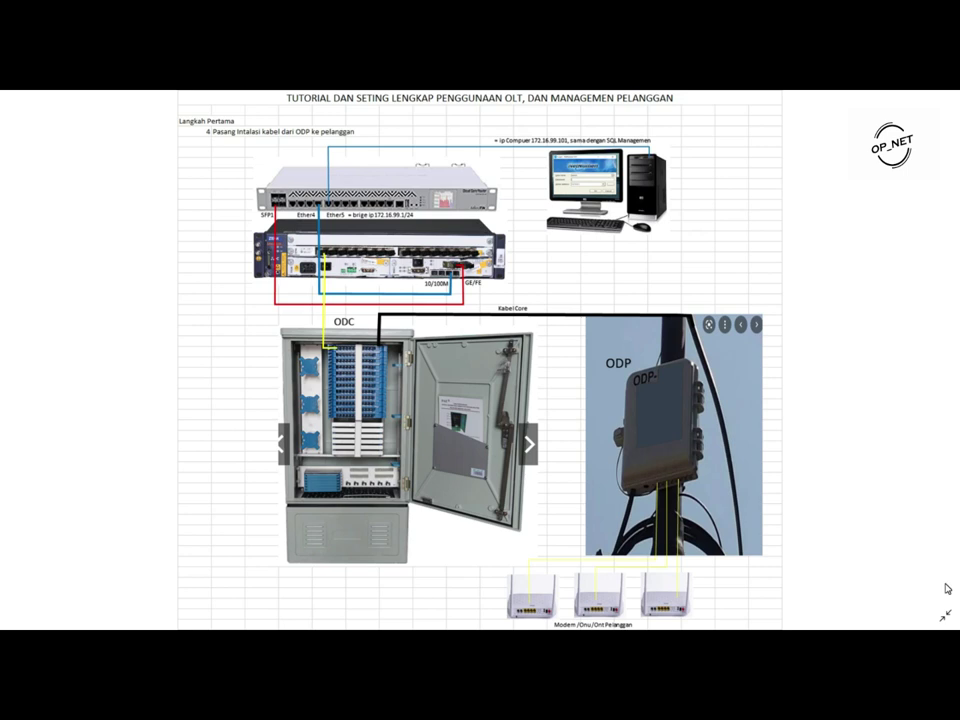